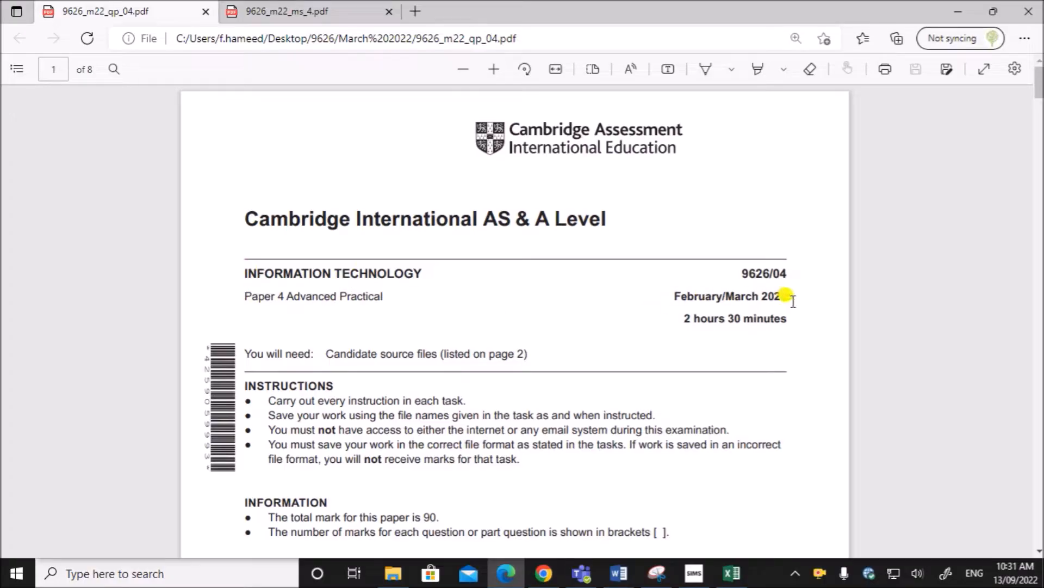
Step: Look through the exam question paper's tasks, then examine the Task 3 (a) spreadsheet layout and its formatting requirements
scroll(366, 383, down, 15)
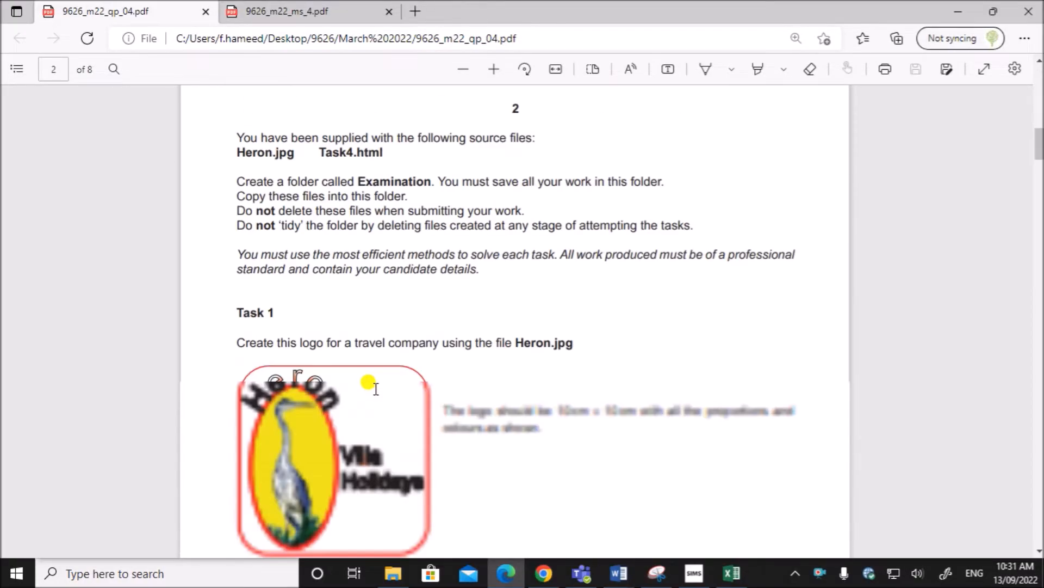
scroll(384, 358, up, 2)
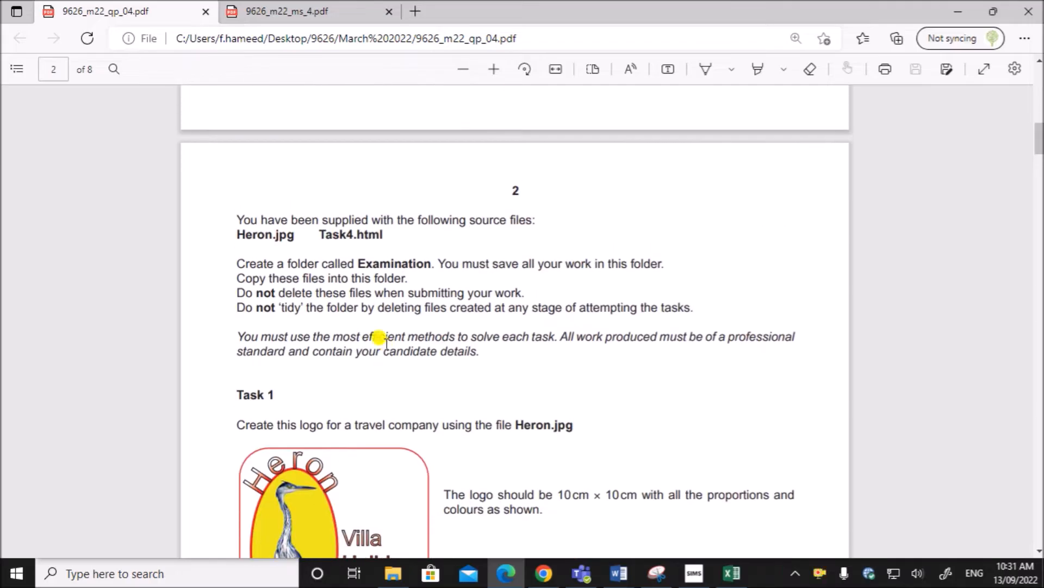
scroll(385, 348, down, 12)
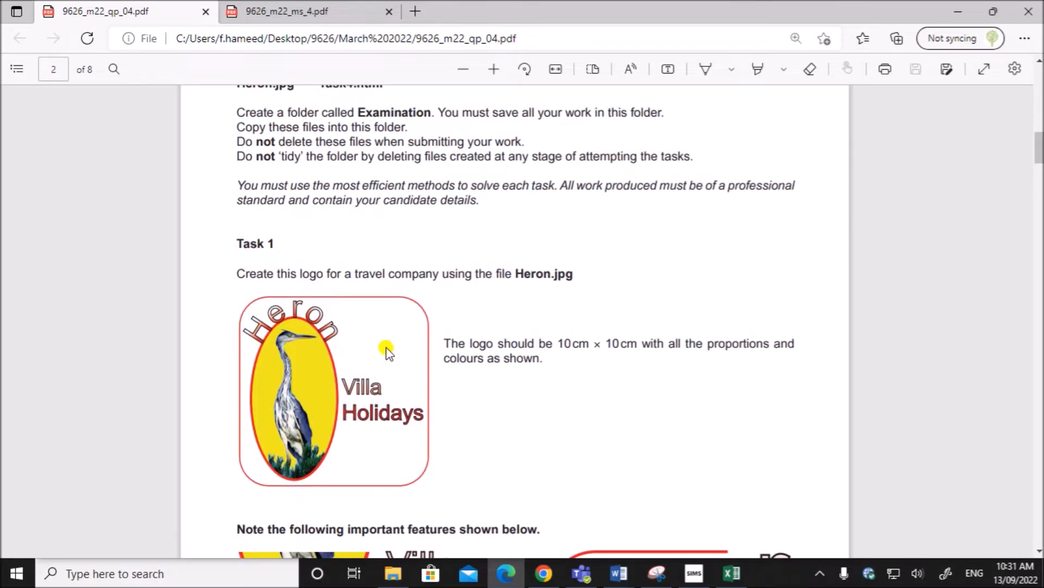
scroll(340, 318, down, 15)
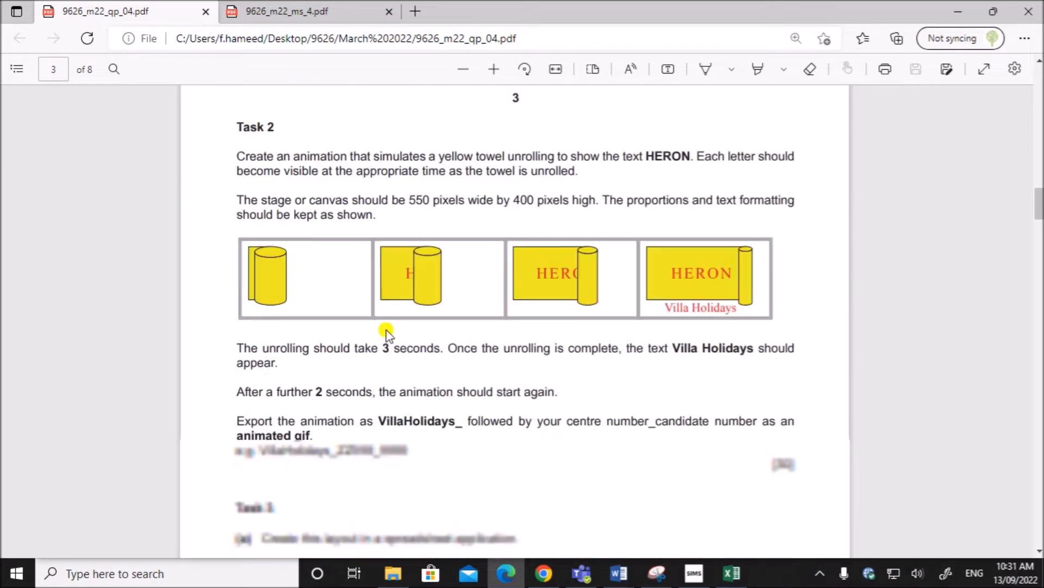
scroll(391, 326, down, 15)
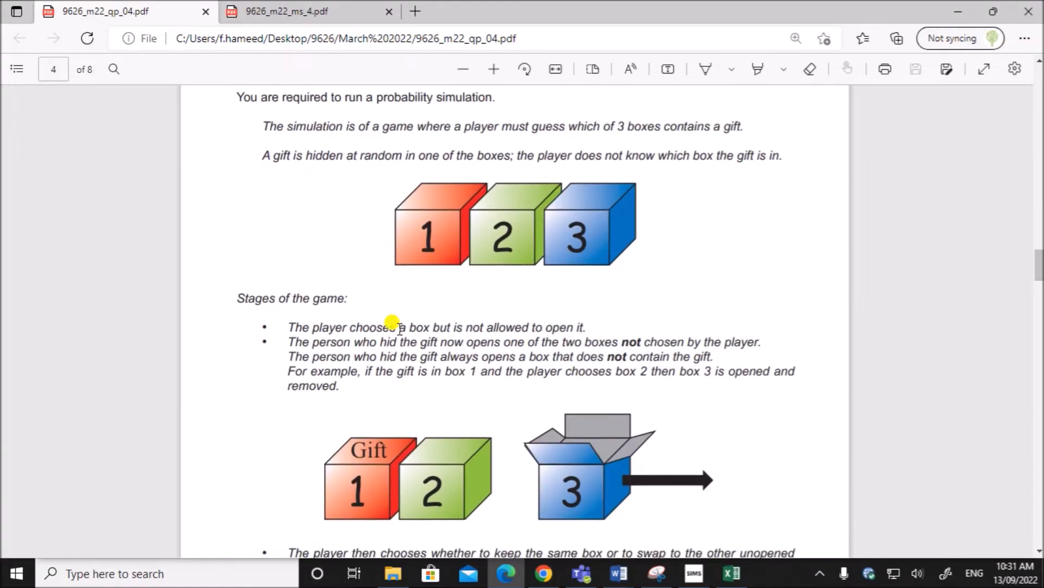
scroll(399, 328, up, 15)
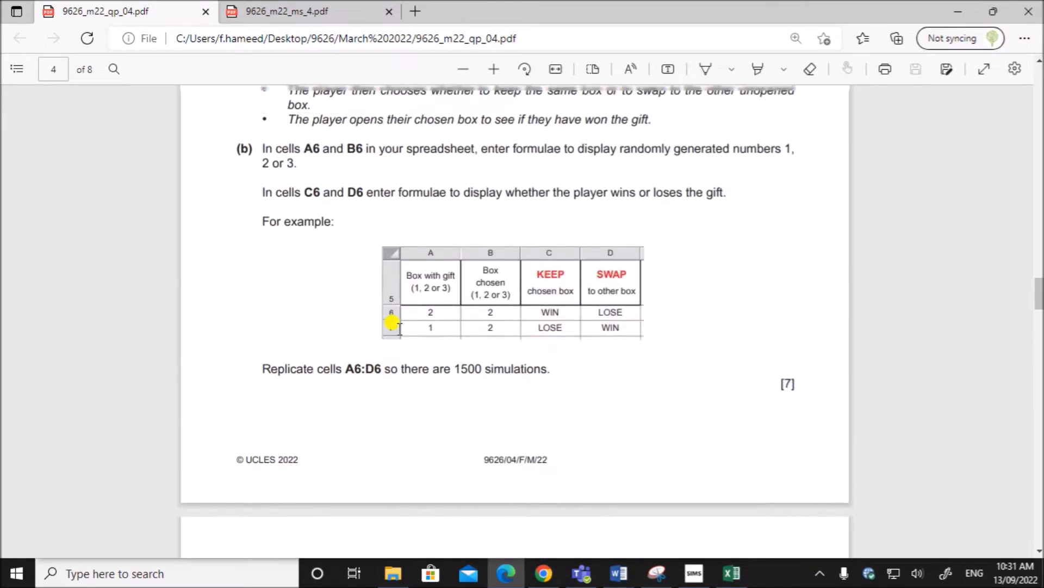
scroll(398, 328, up, 10)
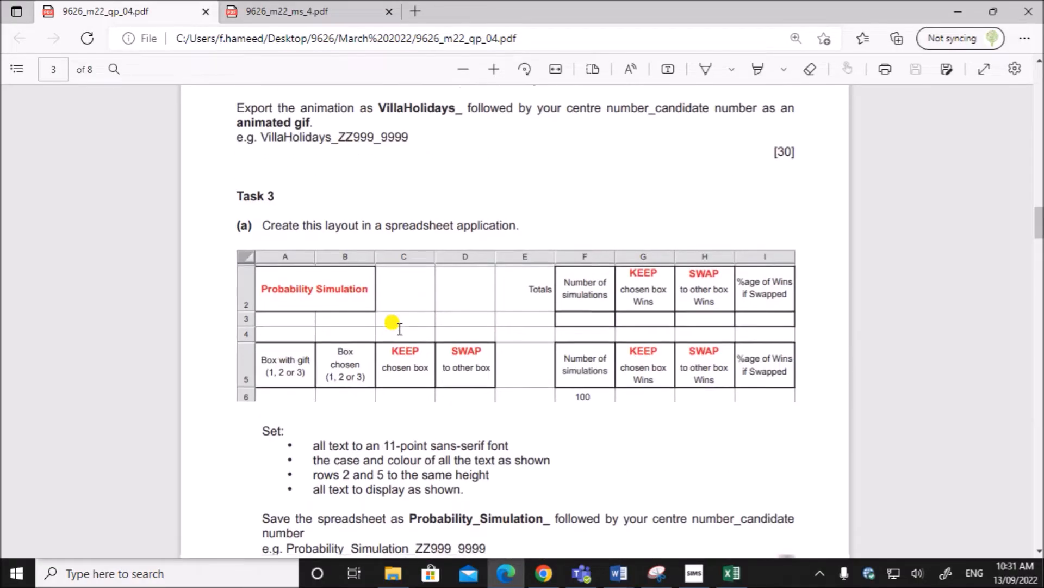
scroll(399, 328, down, 2)
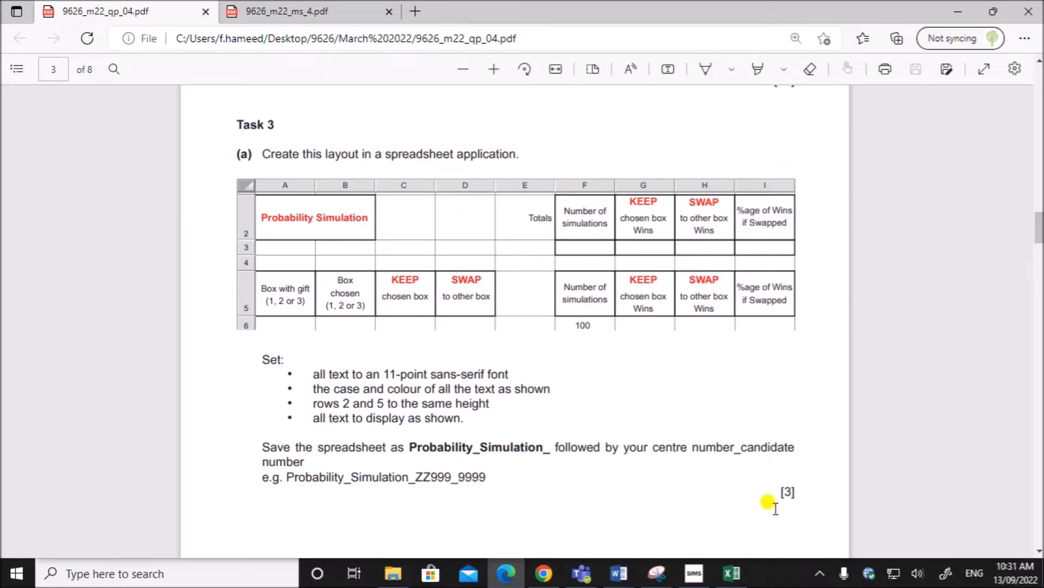
click(729, 574)
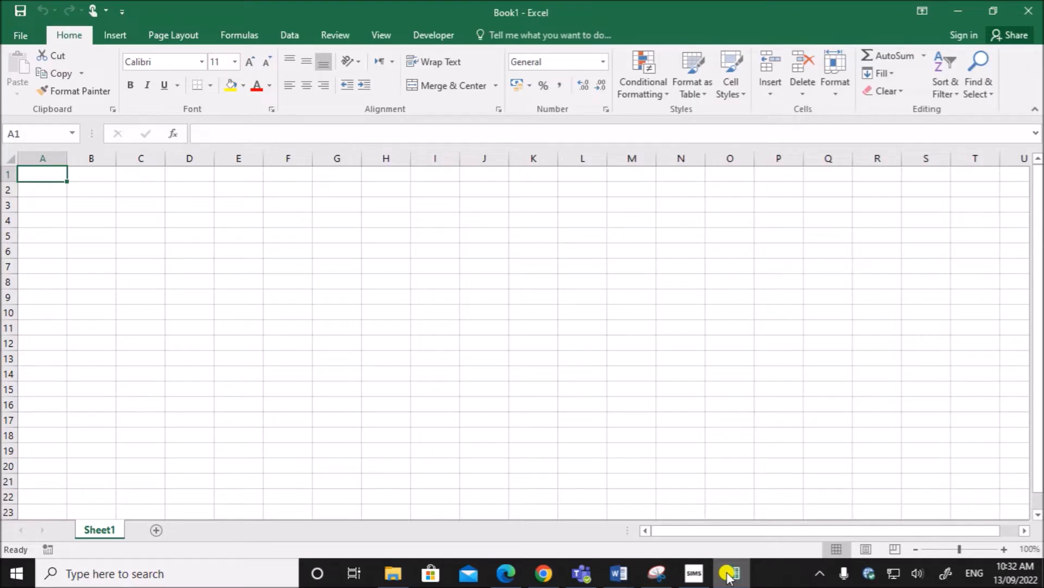
click(506, 572)
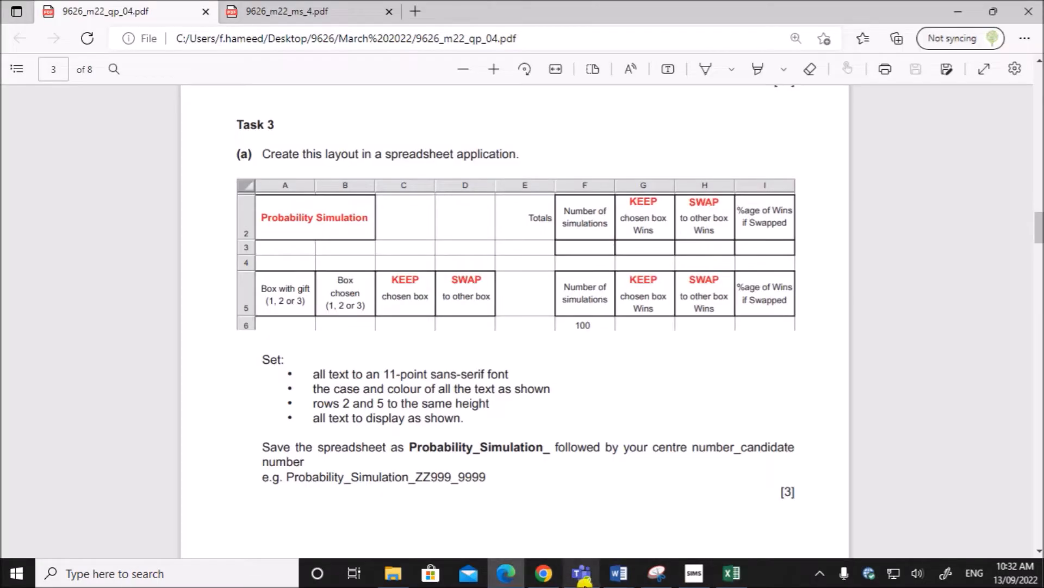
Step: Snip the Task 3 layout table from the paper, paste it into the blank Excel workbook and place it below row 9
click(657, 572)
click(210, 51)
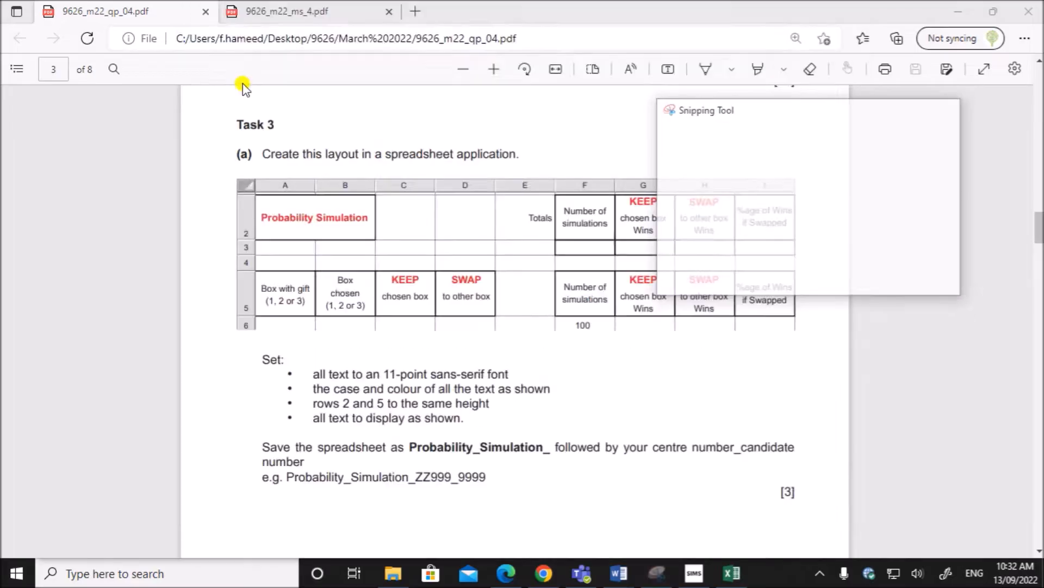
drag(225, 171, 799, 333)
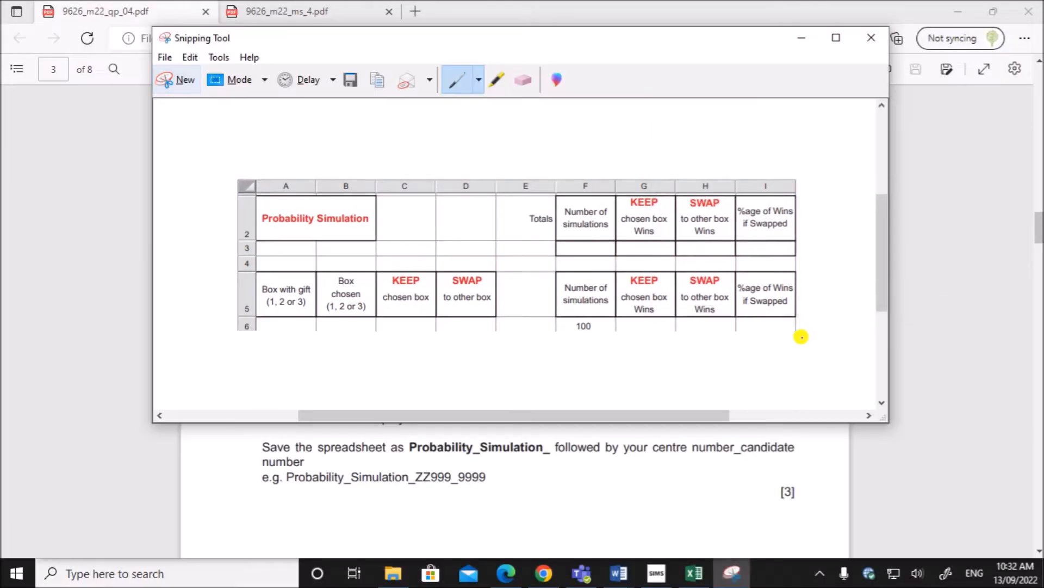
click(693, 571)
key(ctrl+v)
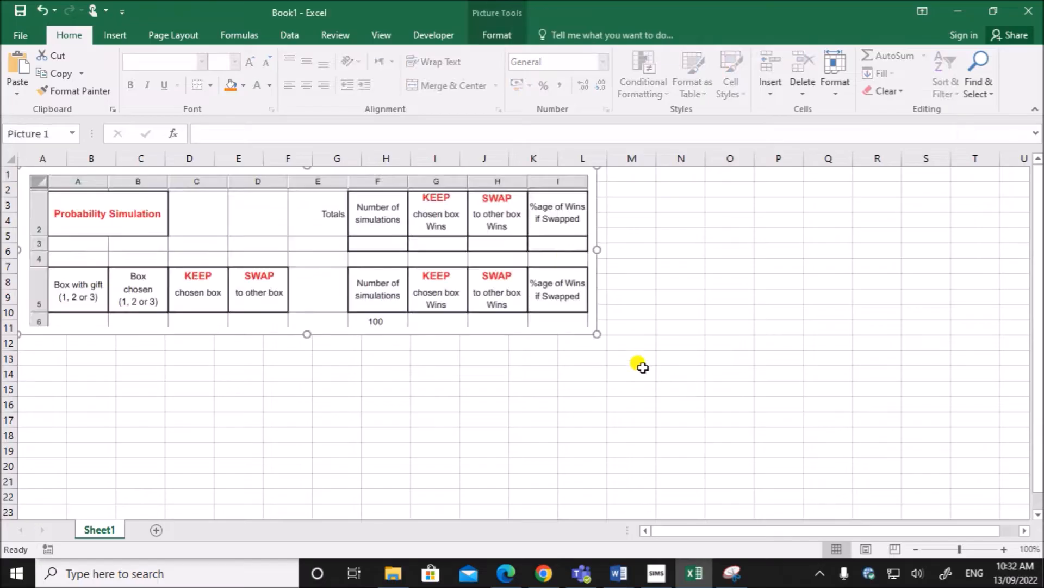
drag(429, 243, 450, 397)
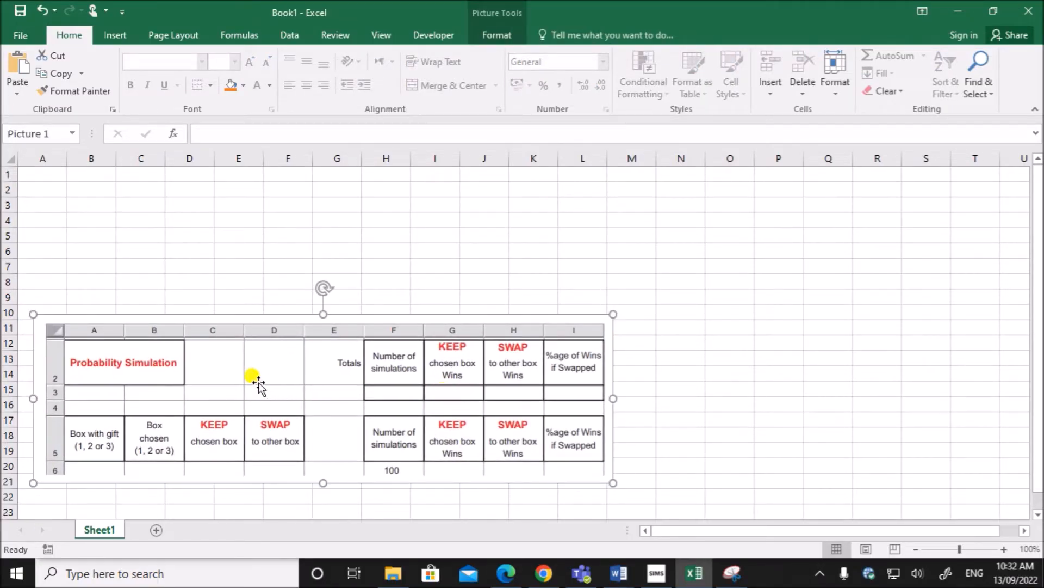
Step: Shrink row 1 to a thin strip and merge and center cells A2:B2
click(30, 173)
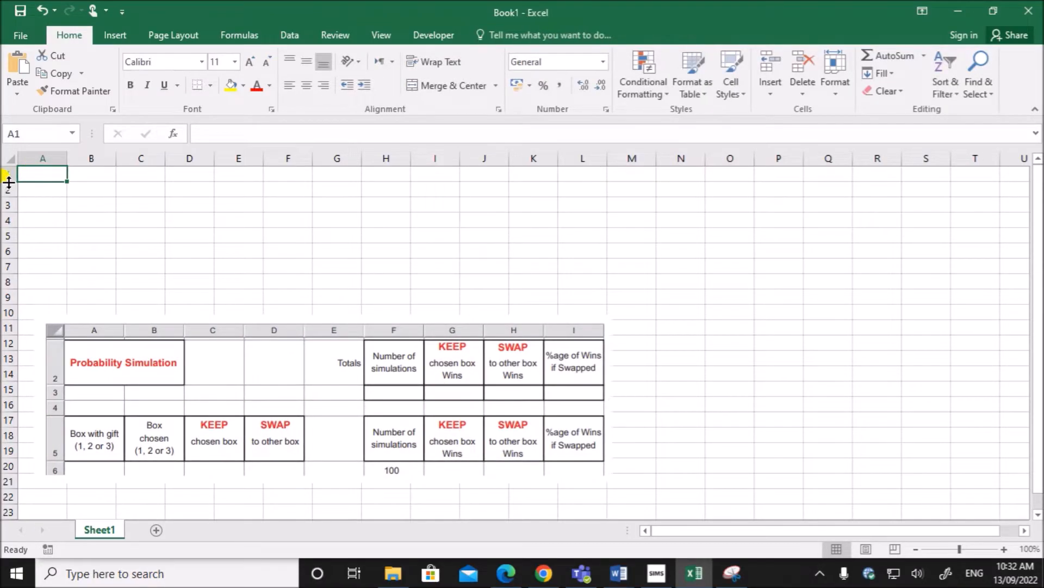
drag(13, 180, 12, 165)
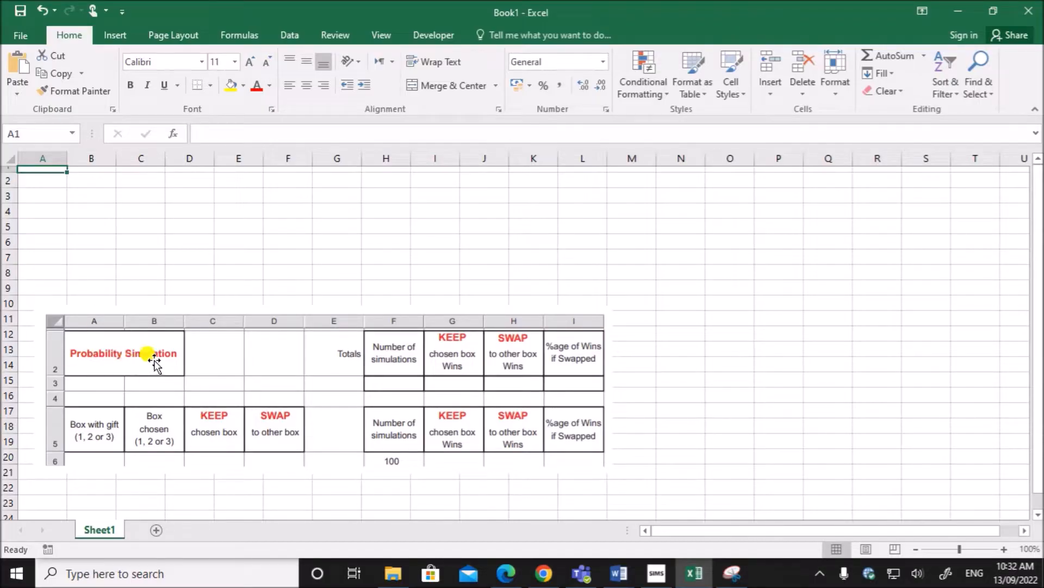
click(37, 180)
drag(37, 180, 77, 174)
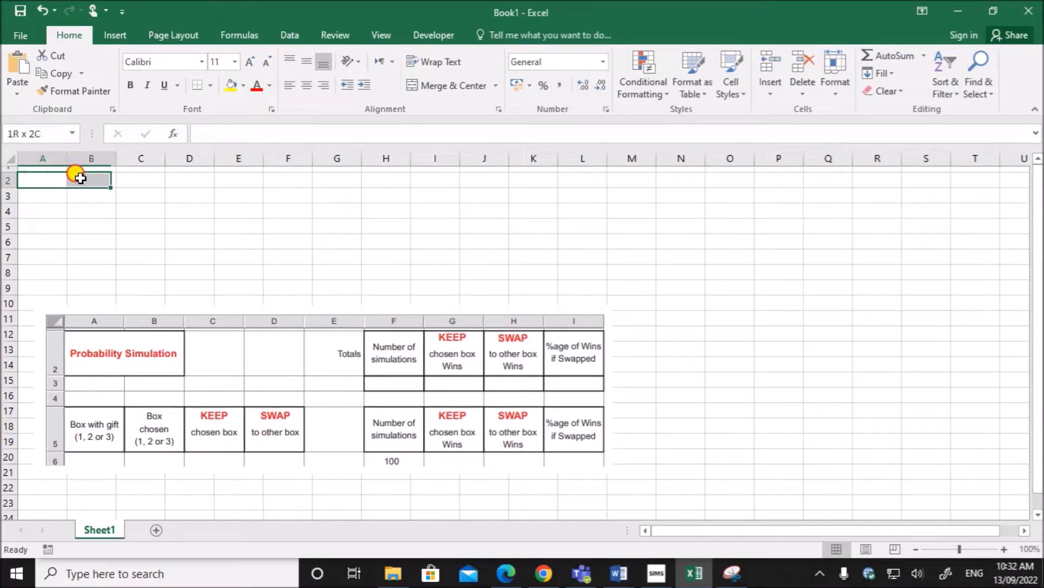
click(450, 86)
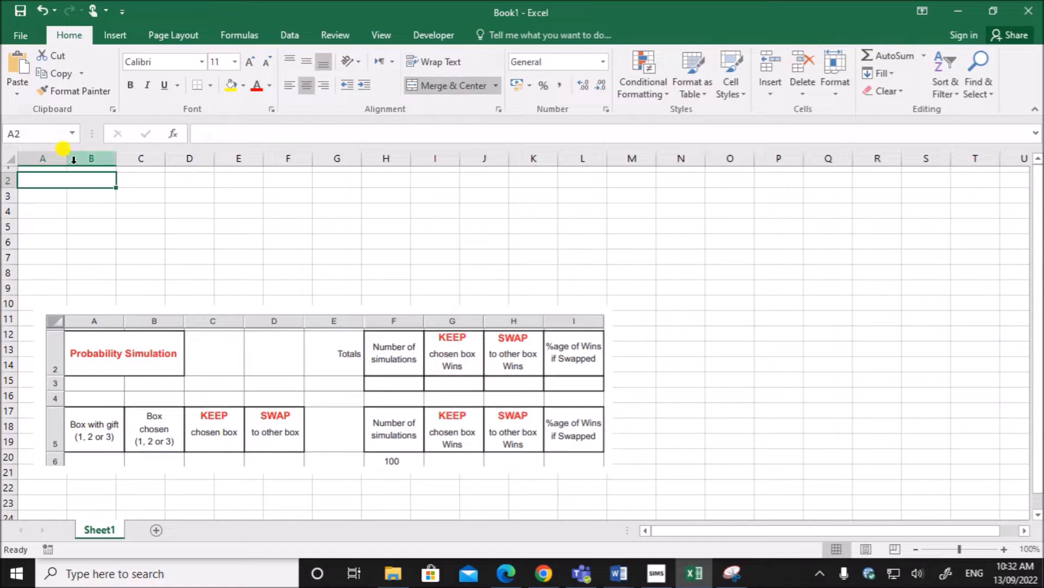
Step: Enter "Probability Simulation" in merged cell A2 and widen column B so the title fits on one line
text(Probabil)
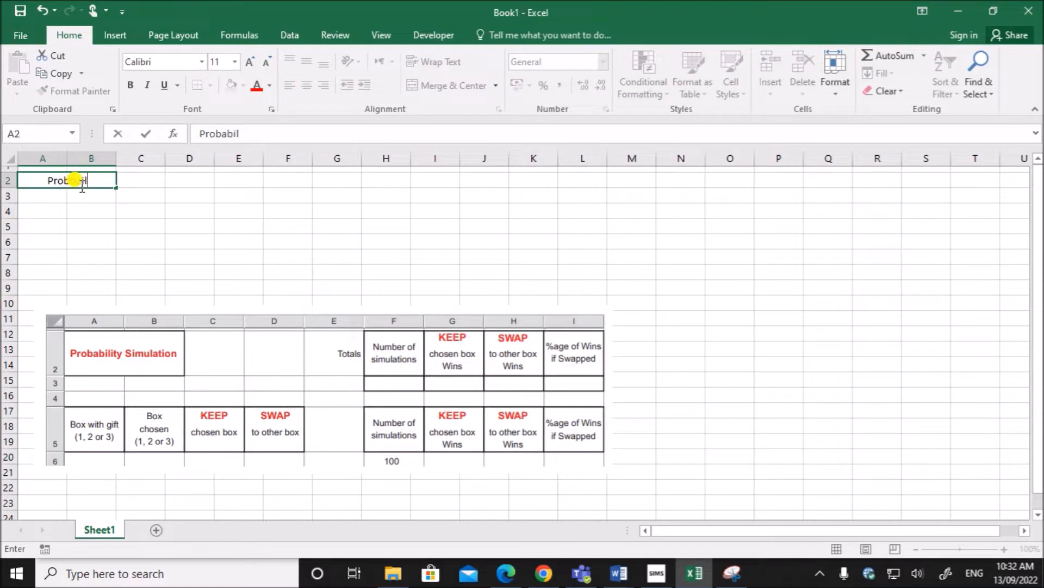
text(ity Simul)
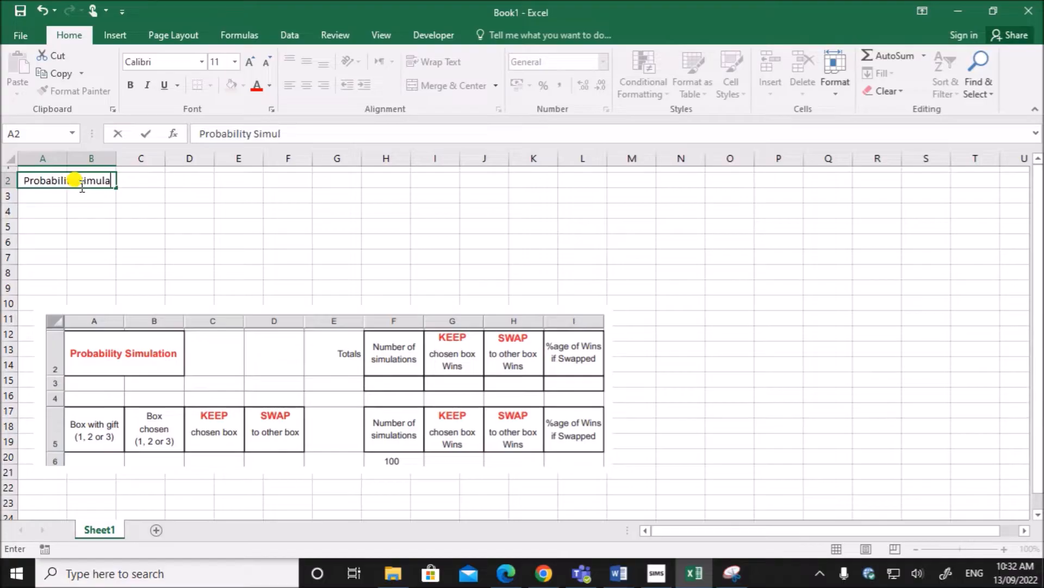
text(ation)
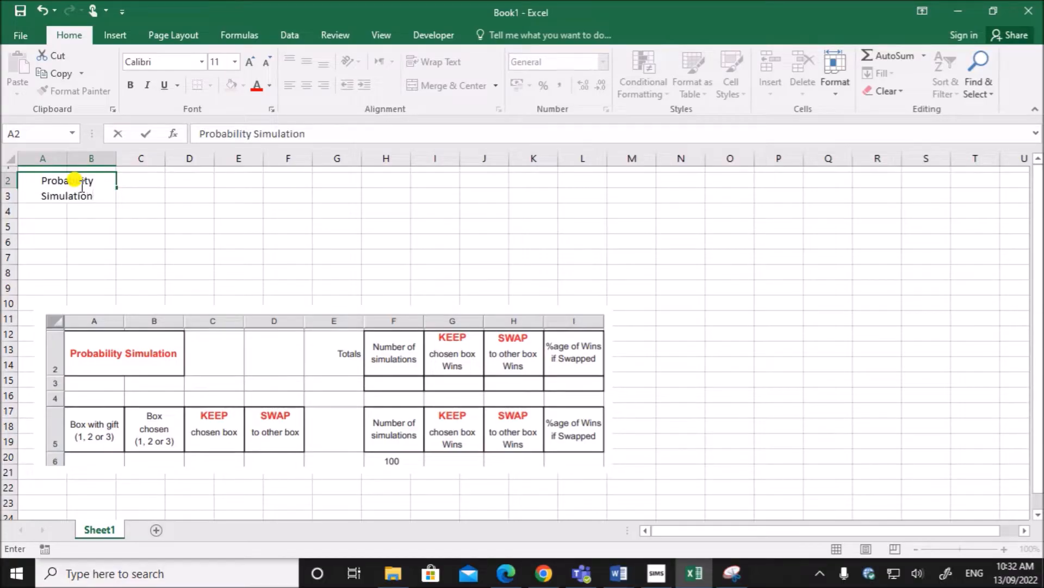
click(133, 209)
drag(115, 161, 163, 159)
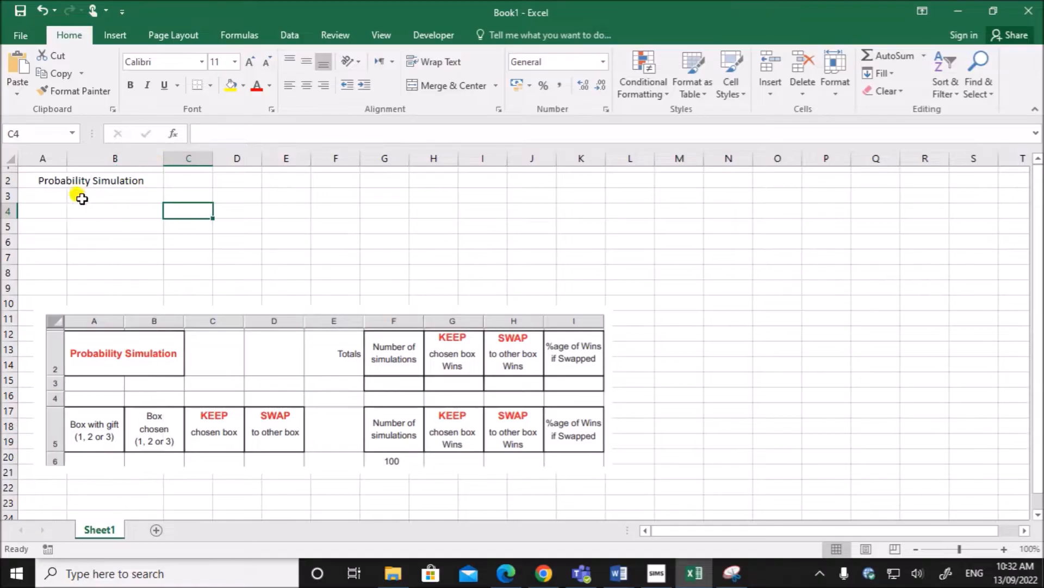
Step: Increase the height of row 2 to roughly three to four times that of a standard row
click(49, 181)
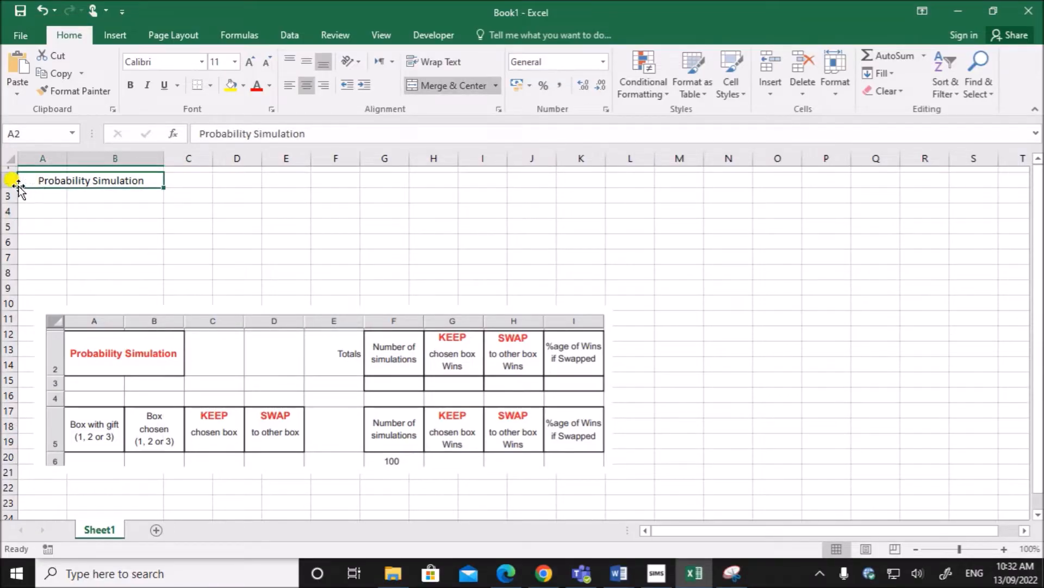
drag(16, 186, 16, 219)
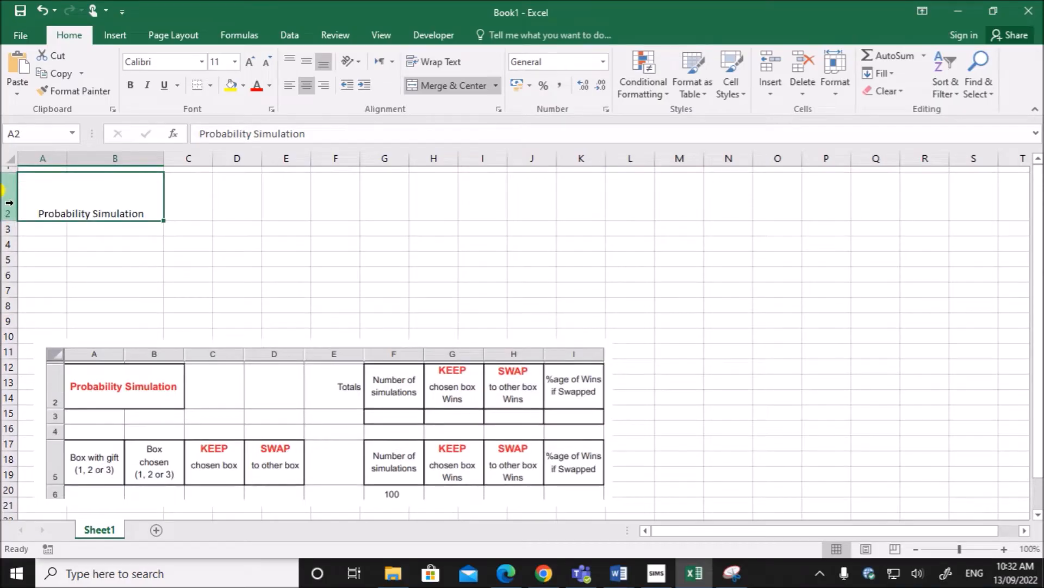
drag(14, 219, 14, 225)
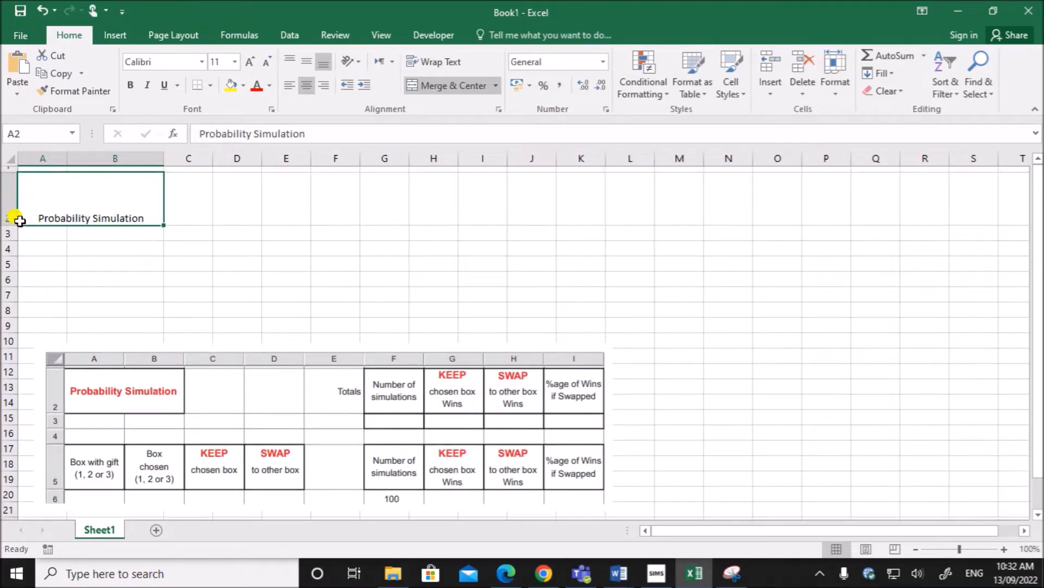
Step: Format the "Probability Simulation" title in A2 as vertically centered, red and bold
click(307, 67)
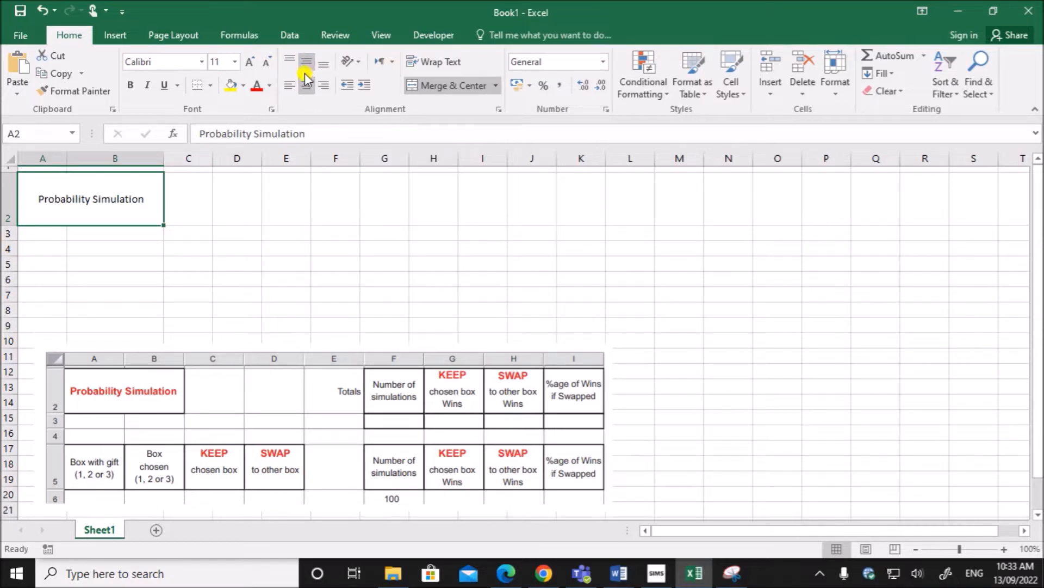
click(258, 90)
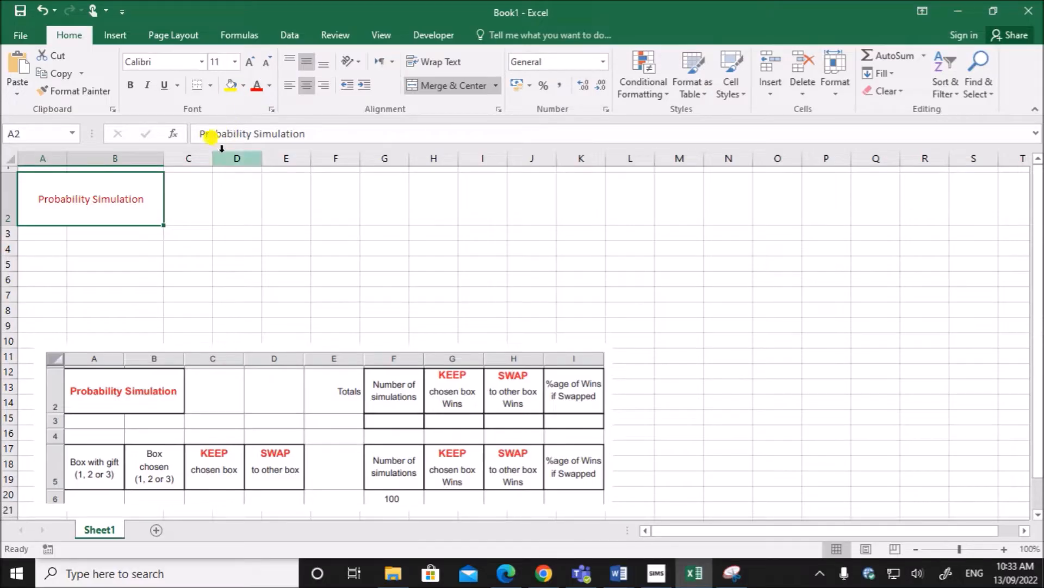
click(131, 87)
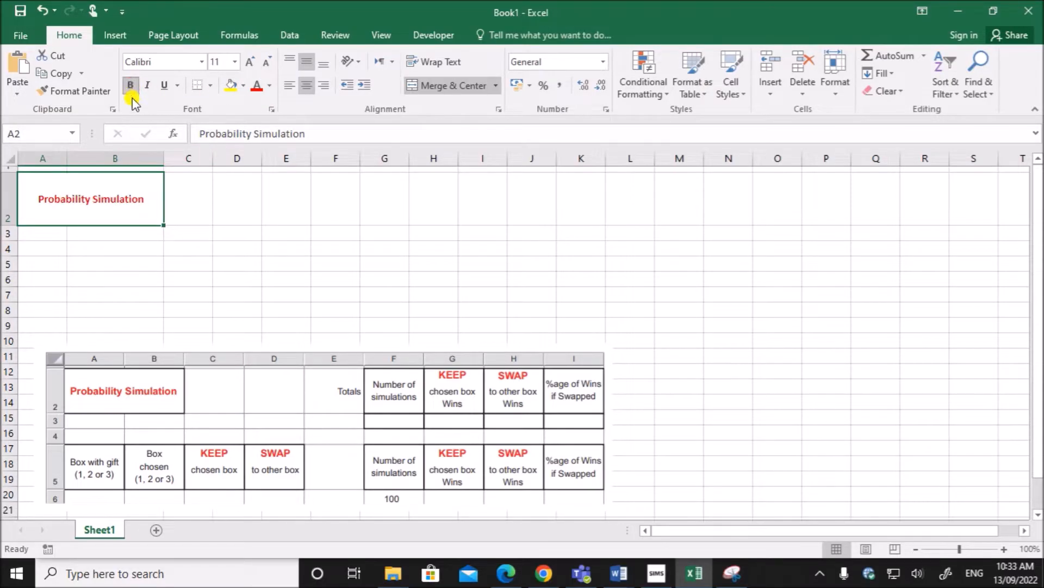
Step: Enter "Totals" in cell E2 and "Number of Simulations" in cell F2
click(208, 211)
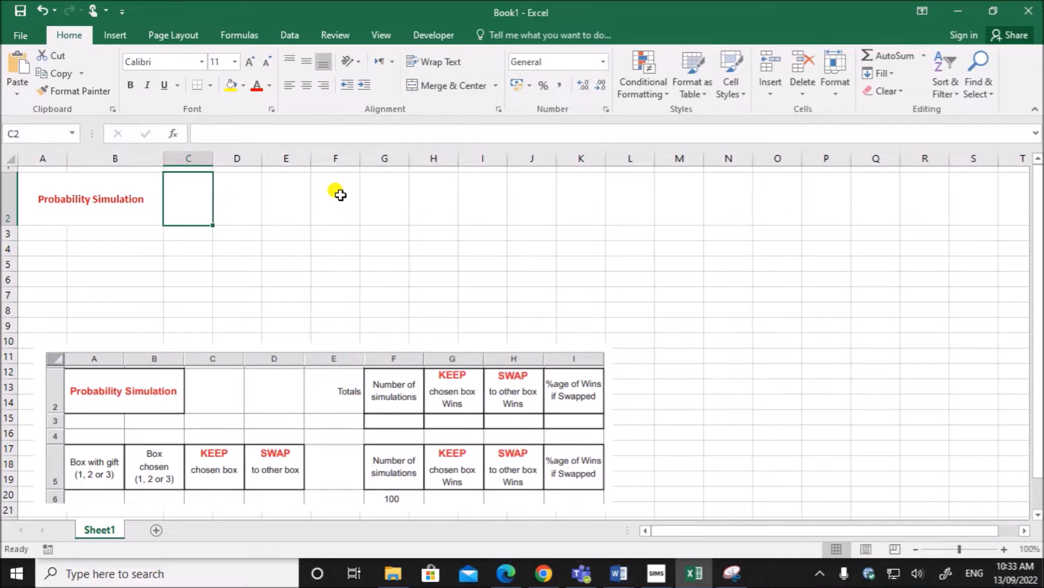
click(287, 200)
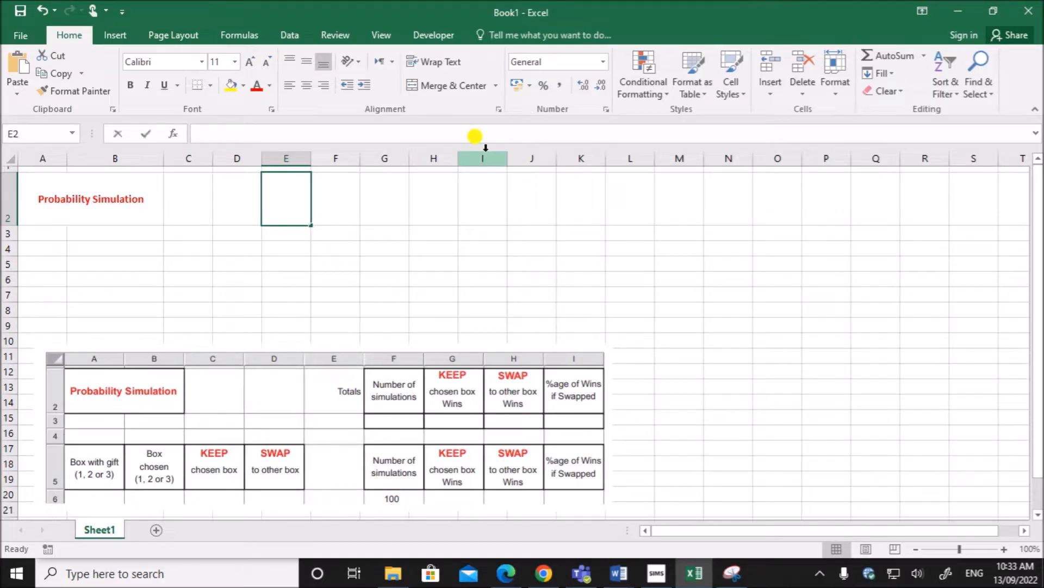
text(Totals)
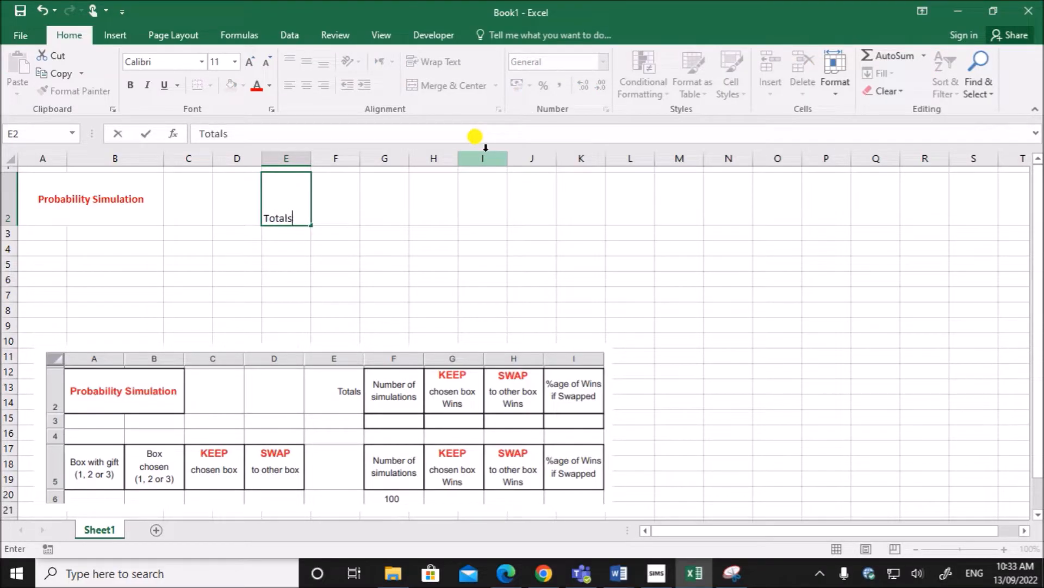
click(330, 175)
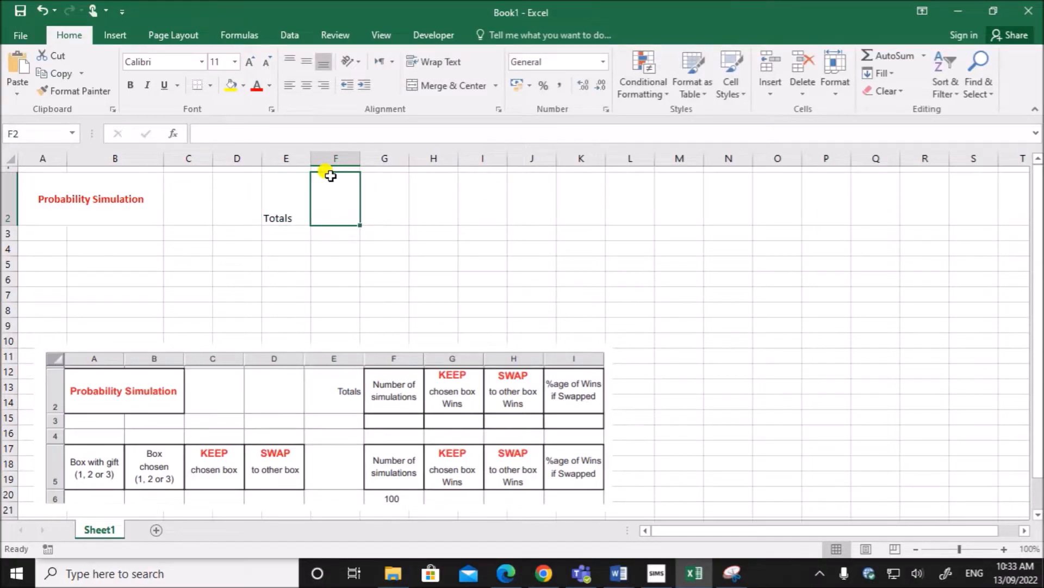
text(Number of Simulations)
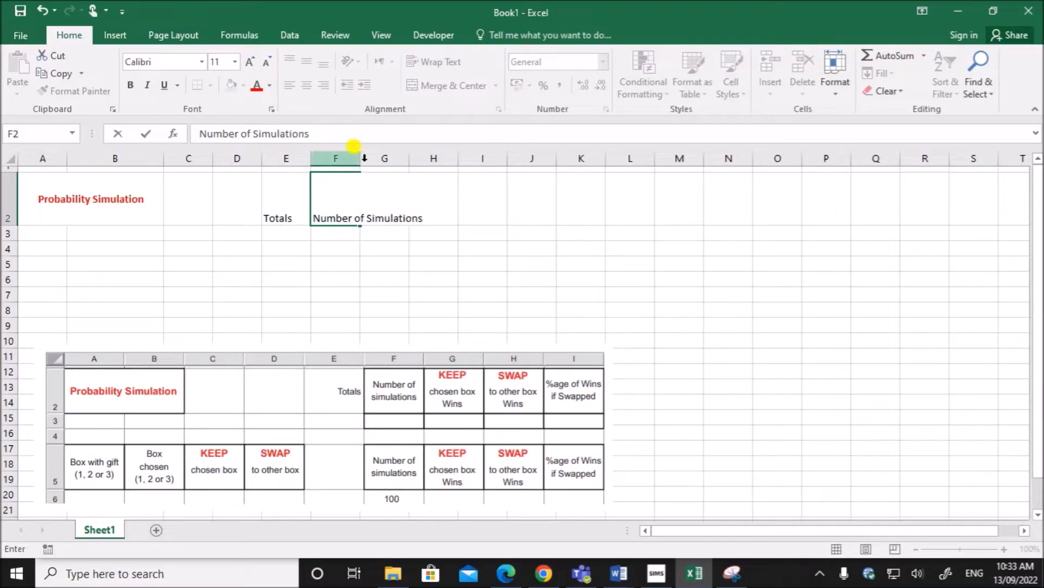
click(436, 279)
Step: Enter the heading "KEEP chosen box Wins" in cell G2
click(376, 183)
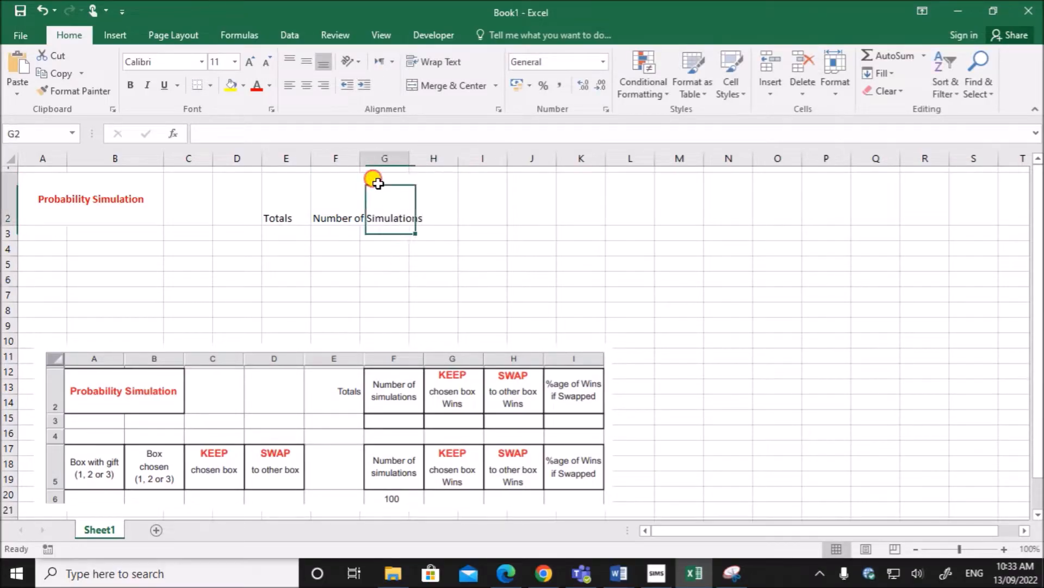
text(KEEP chosen box Wins)
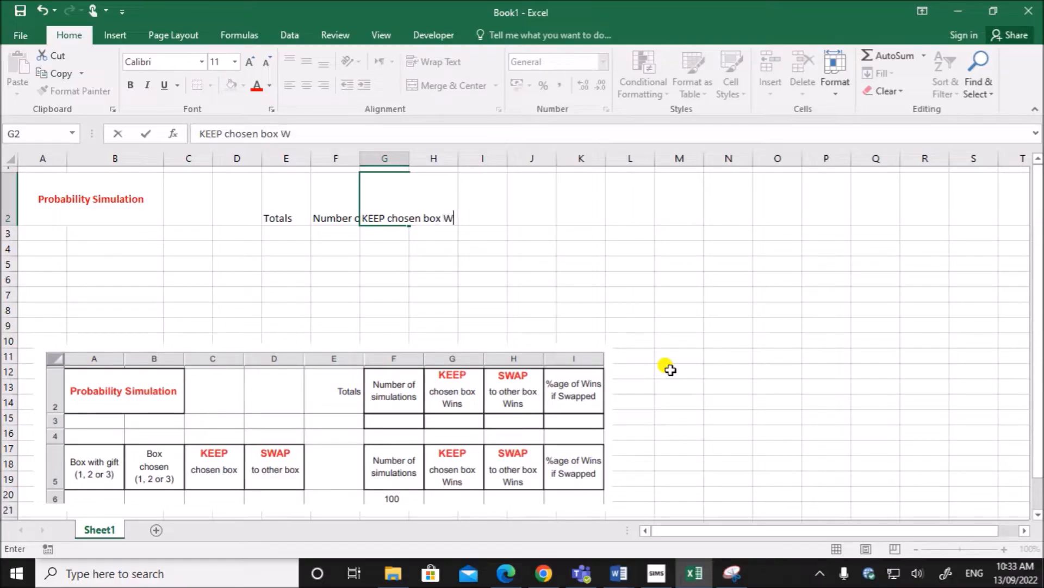
click(455, 286)
Step: Copy the G2 heading into H2 and edit the copy to read "SWAP to other box Wins"
click(395, 222)
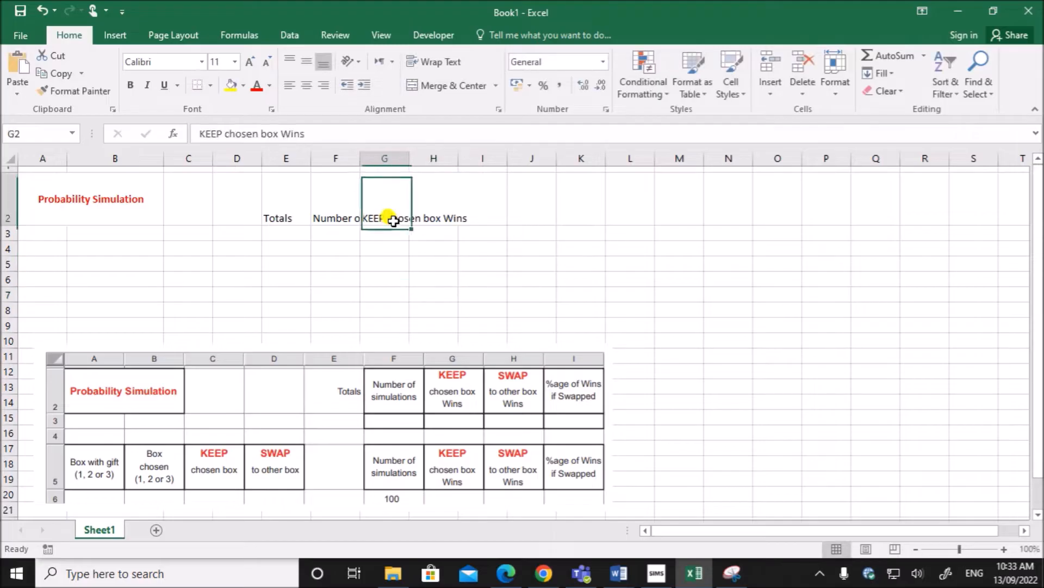
key(ctrl+c)
click(443, 203)
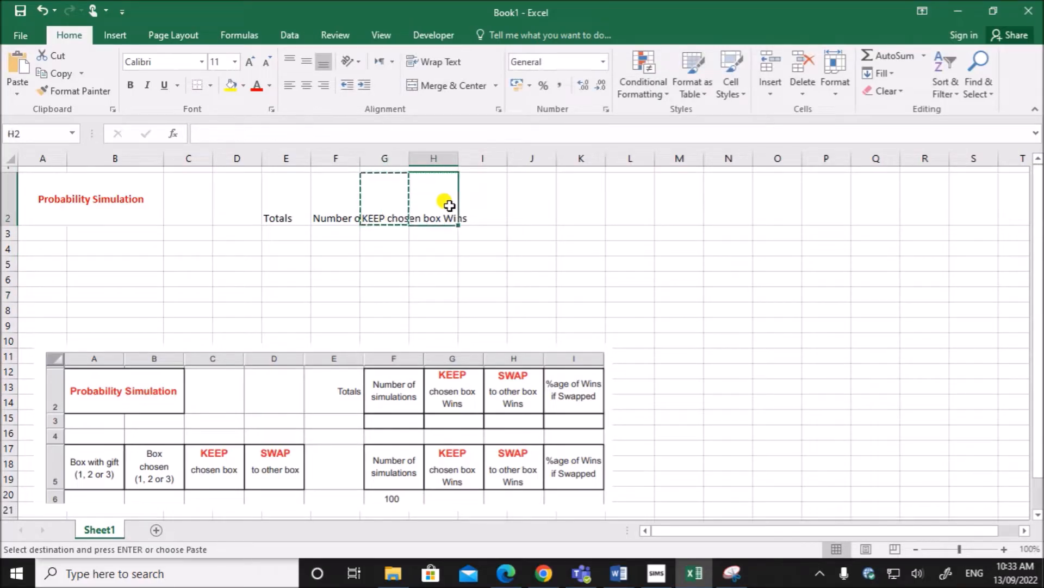
key(ctrl+v)
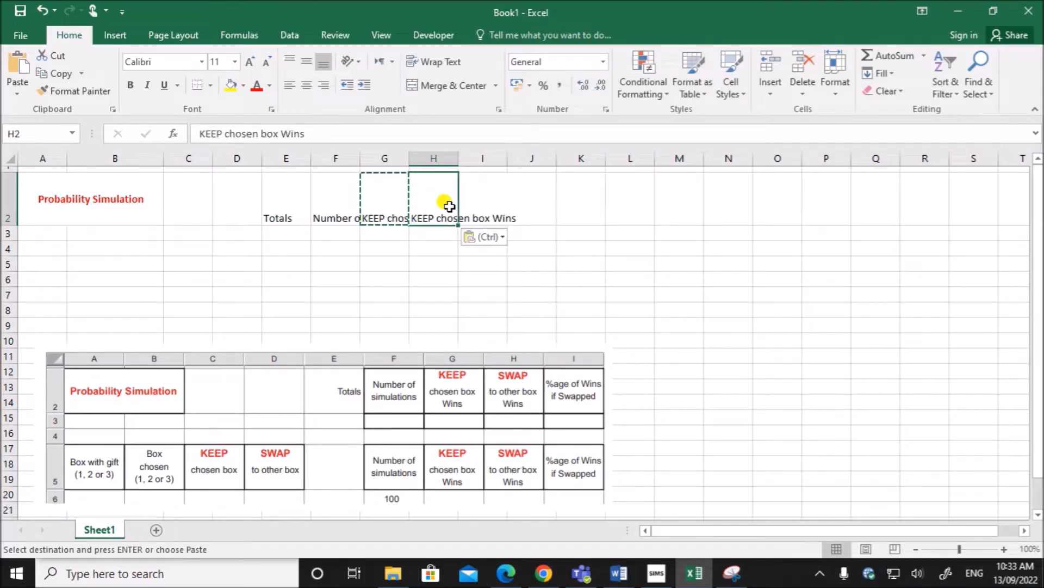
double_click(211, 133)
key(BackSpace)
text(SWAP)
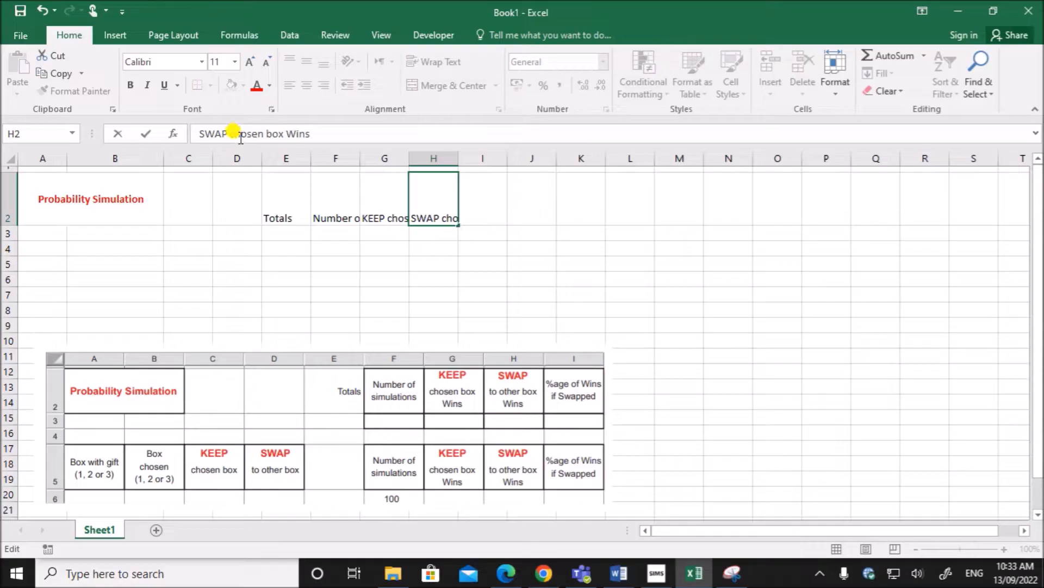
drag(230, 133, 256, 125)
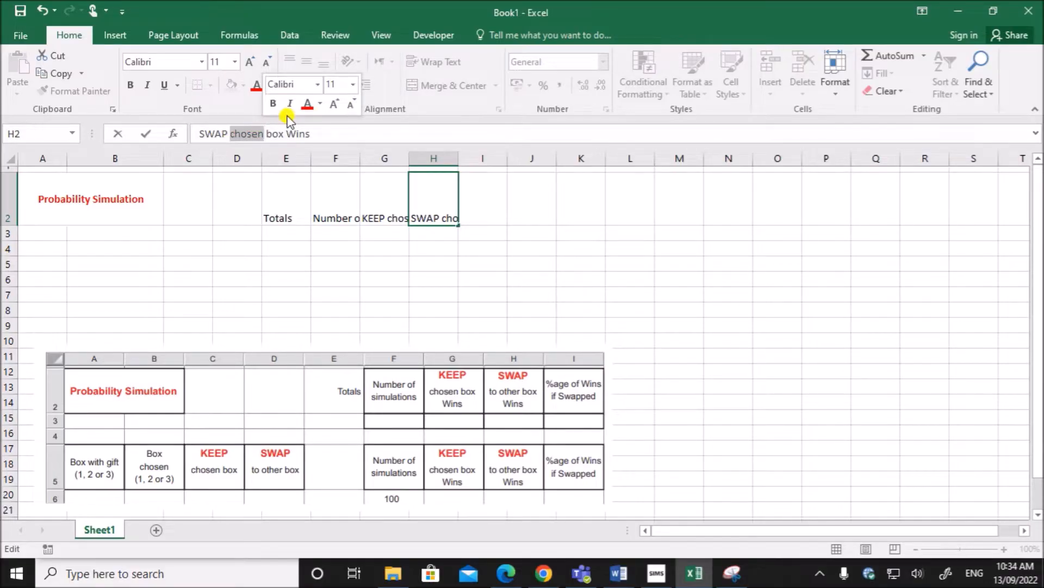
text(to other)
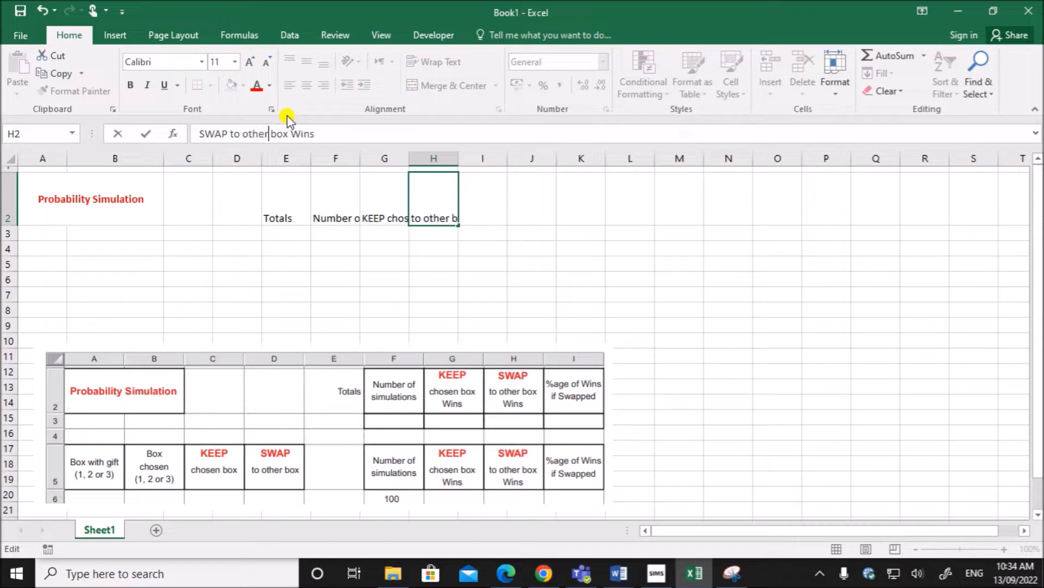
click(526, 276)
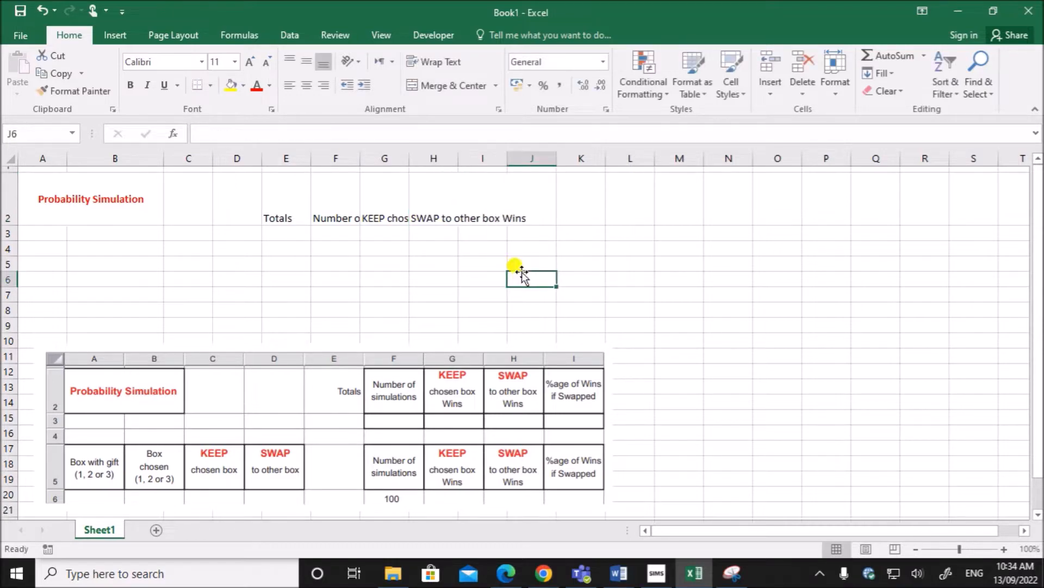
Step: Enter the heading "%age of Wins if Swapped" in cell I2
click(488, 209)
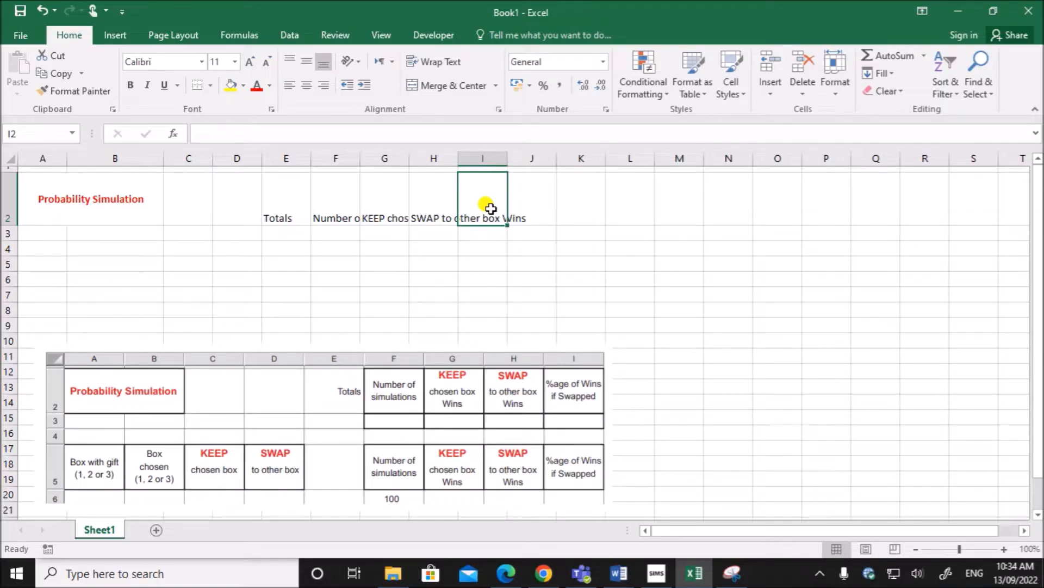
text(%age)
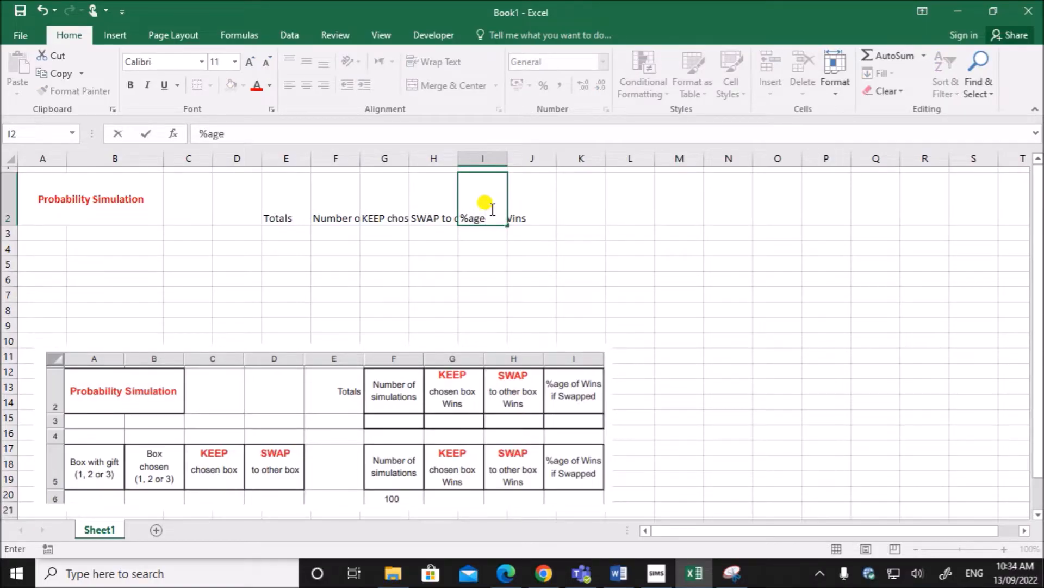
text( of Wins if)
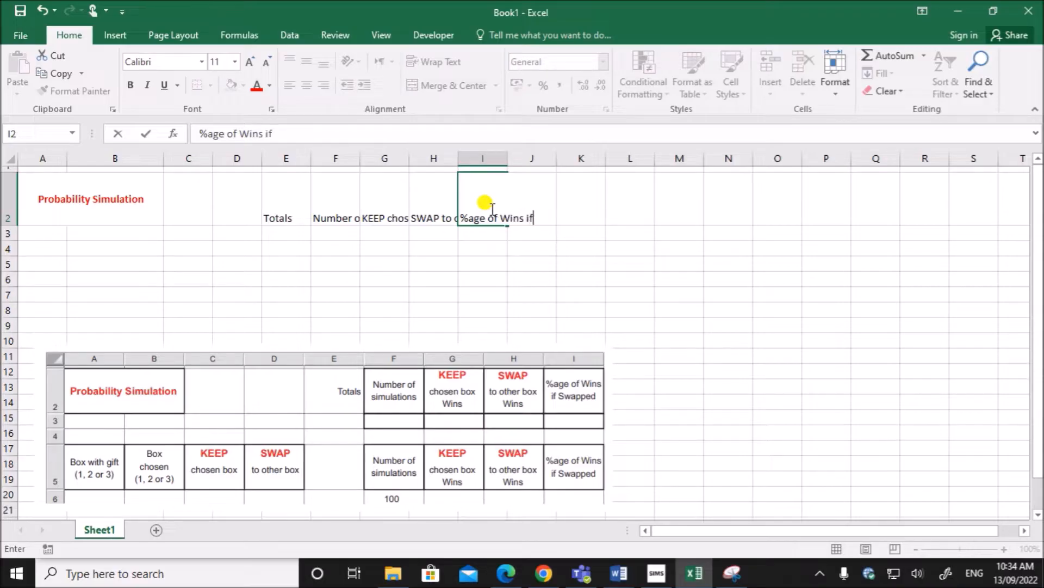
text( Swapped)
click(491, 280)
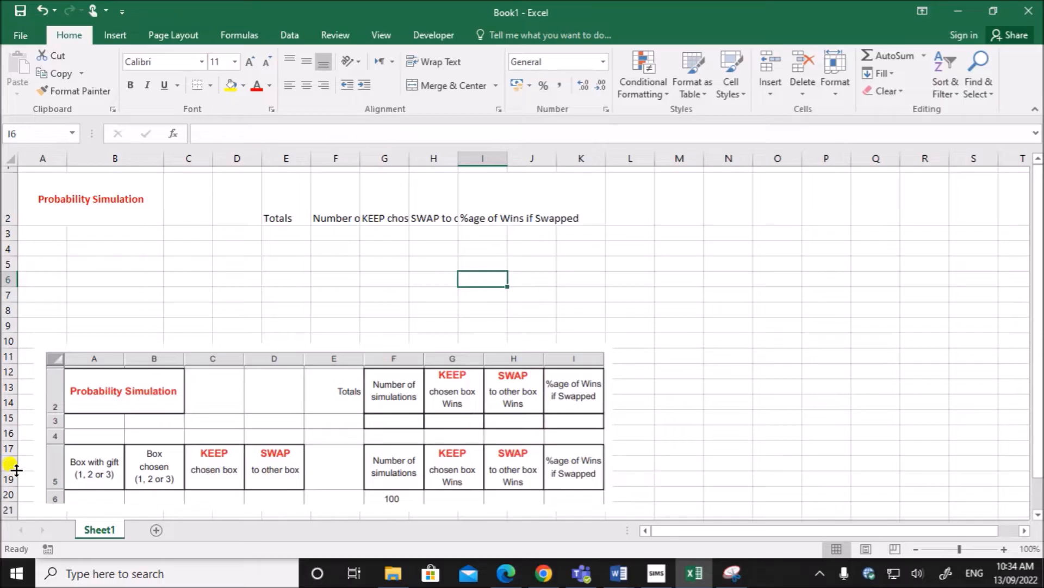
Step: Center the headings in E2:I2 horizontally and vertically and wrap their text
click(350, 266)
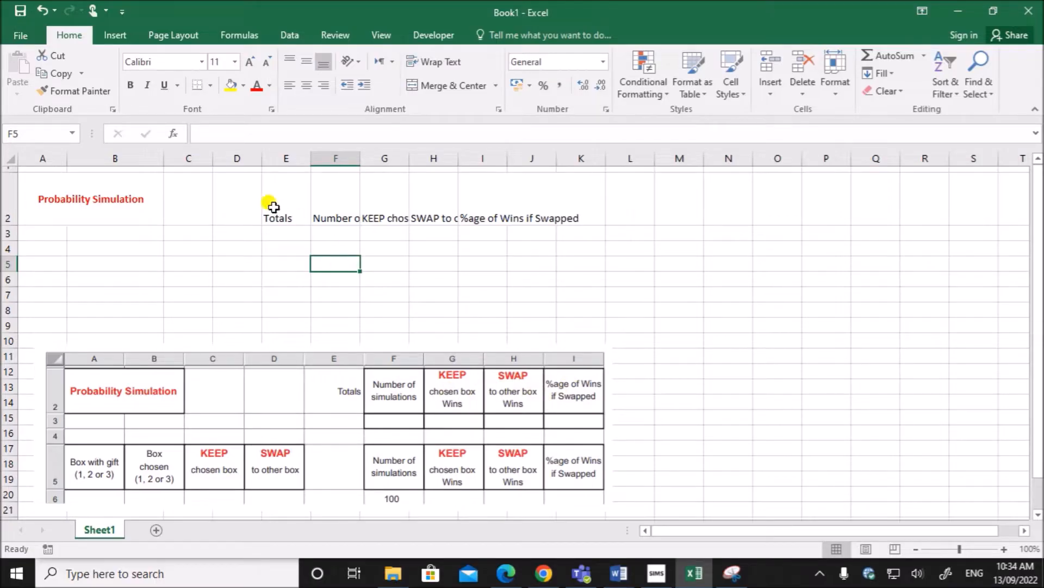
drag(274, 207, 499, 206)
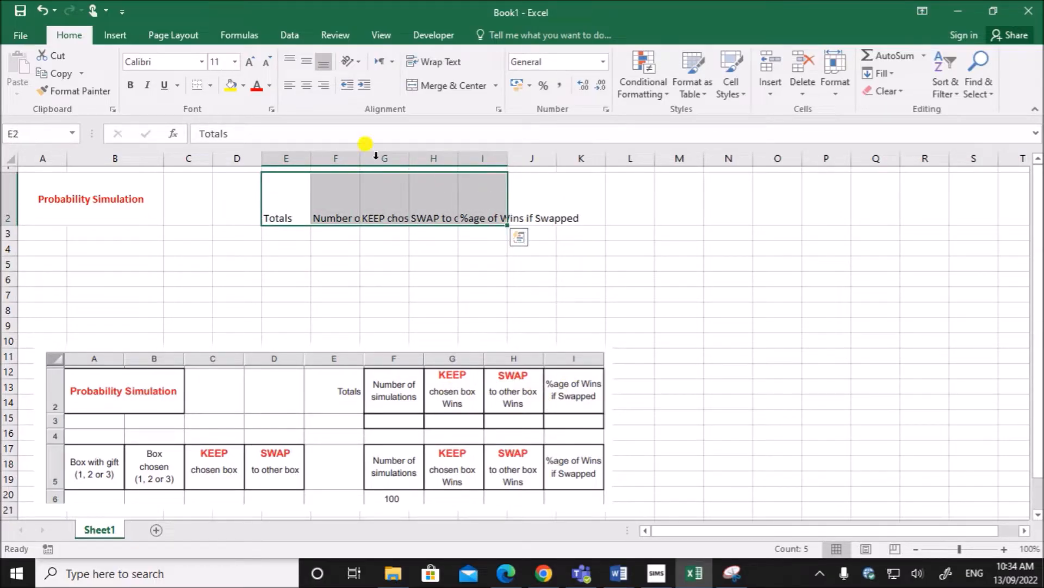
click(307, 88)
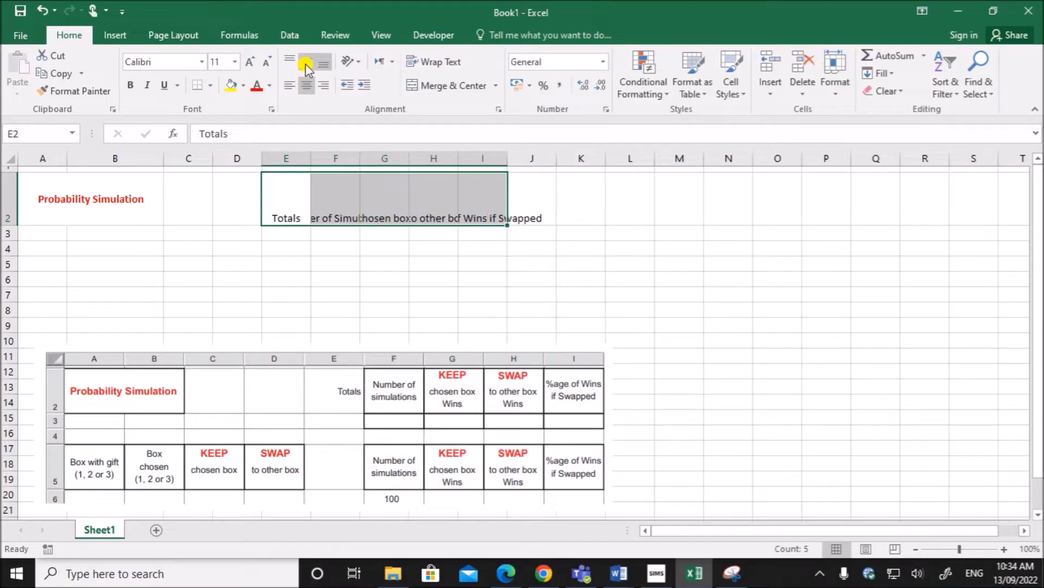
click(306, 64)
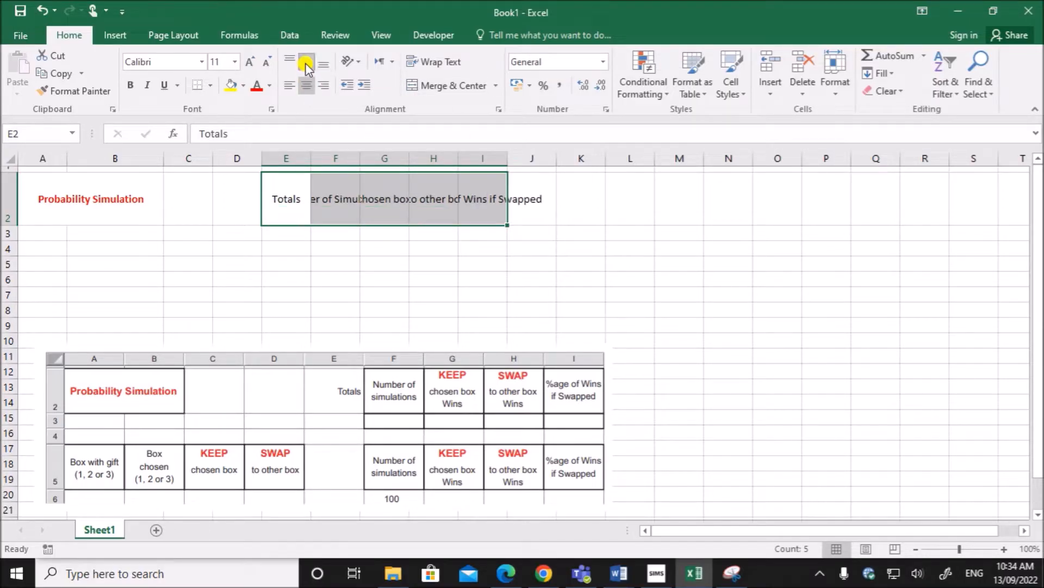
click(440, 67)
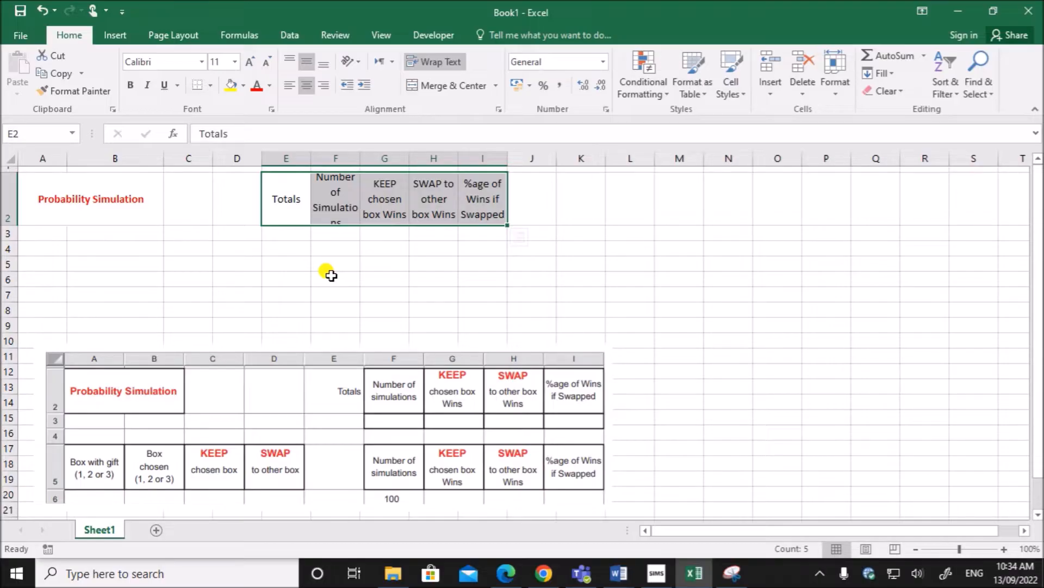
Step: Widen column F until "Number of Simulations" fits on two lines, and widen column G slightly
click(384, 212)
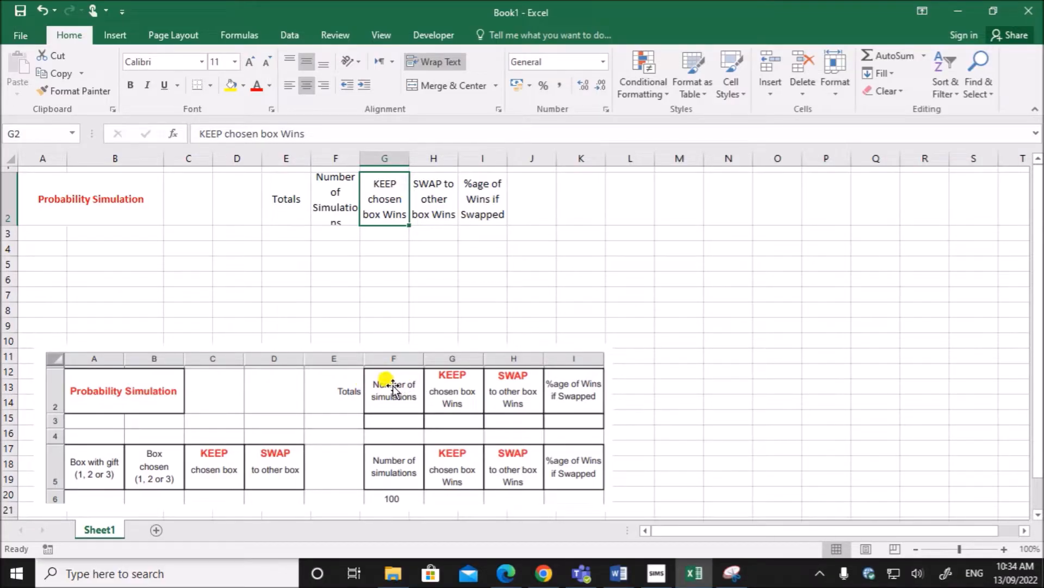
drag(361, 161, 374, 164)
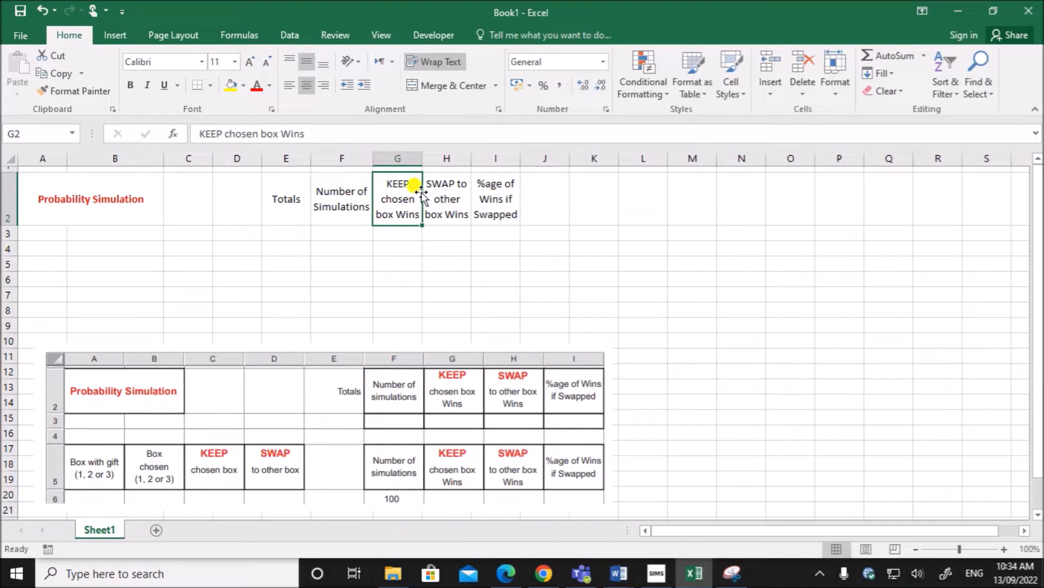
drag(423, 154, 425, 154)
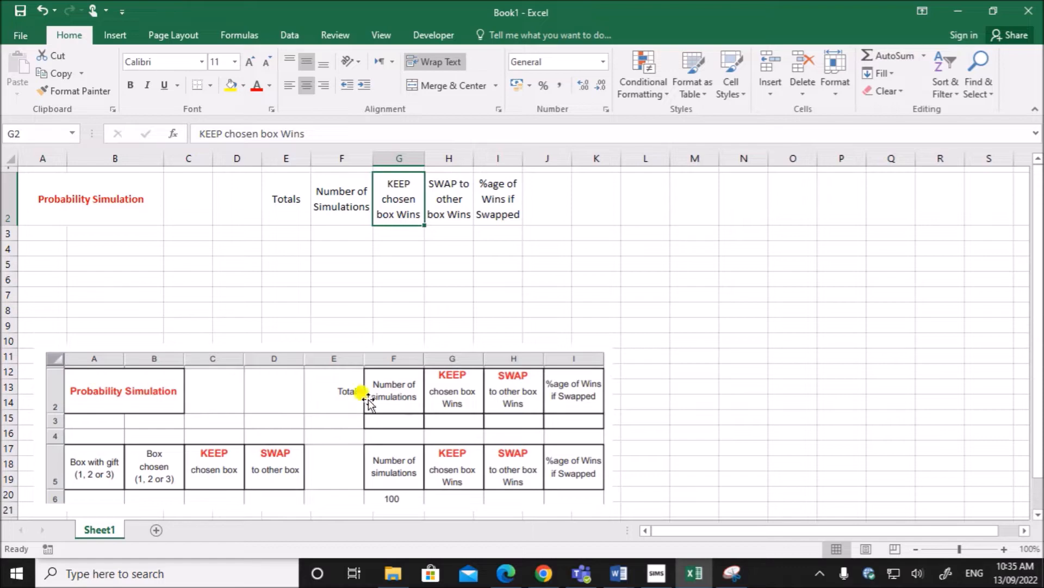
Step: Set the width of columns A through I to 15
click(42, 157)
mouse_move(67, 158)
mouse_down()
mouse_move(546, 156)
mouse_move(512, 161)
mouse_up()
right_click(512, 161)
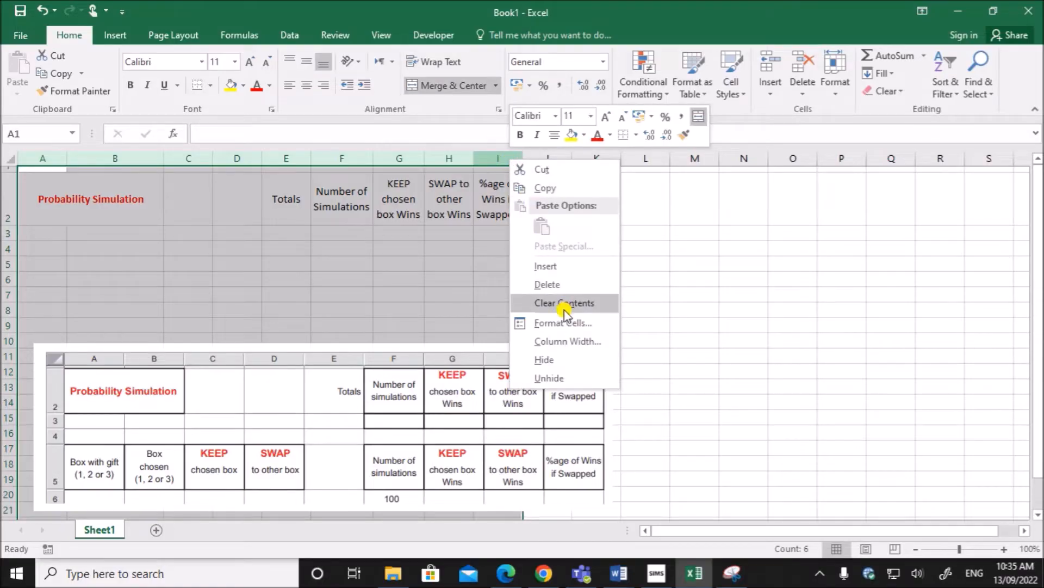
click(569, 341)
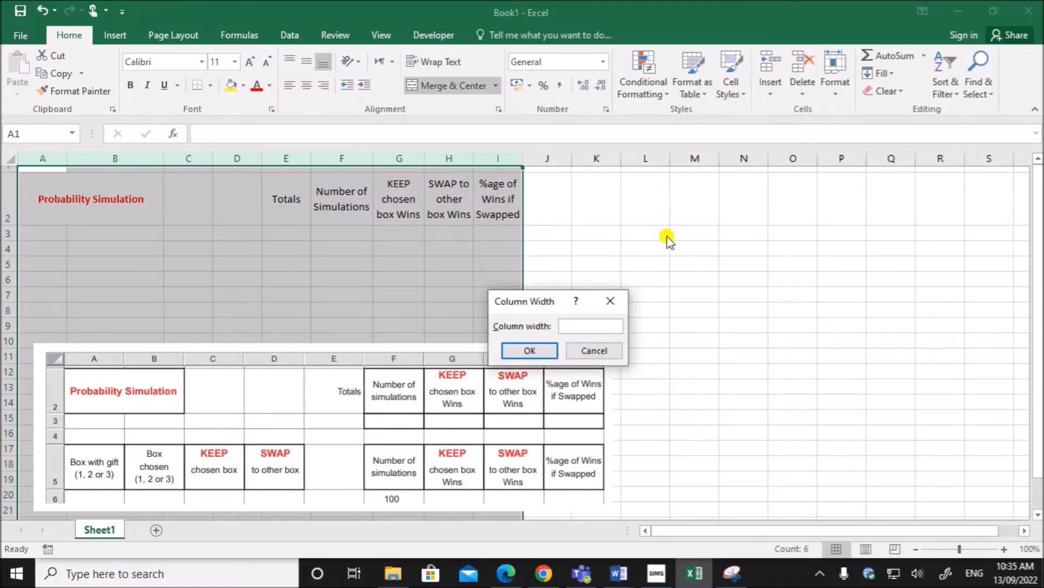
click(530, 350)
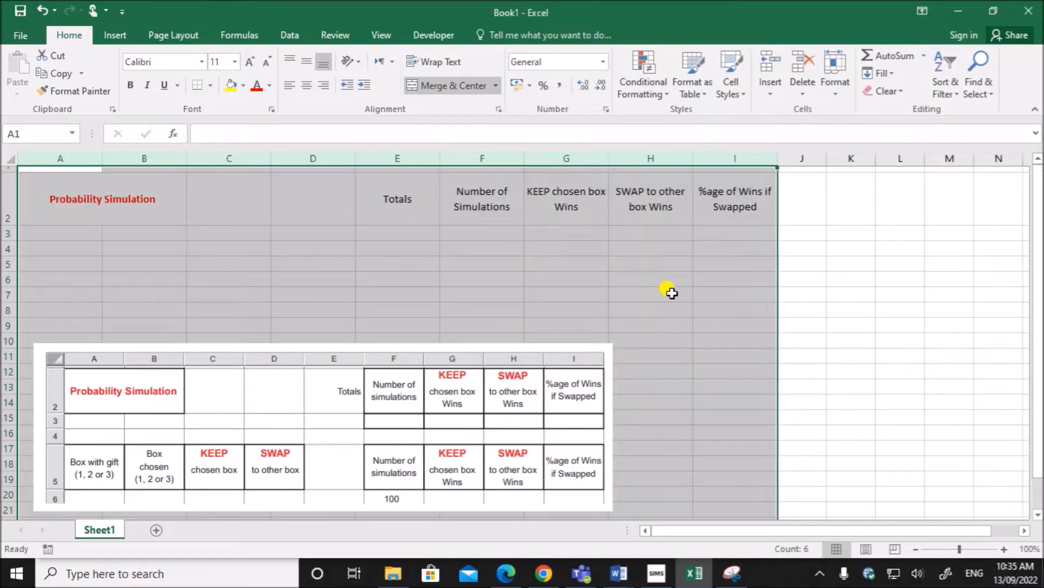
click(671, 291)
click(576, 221)
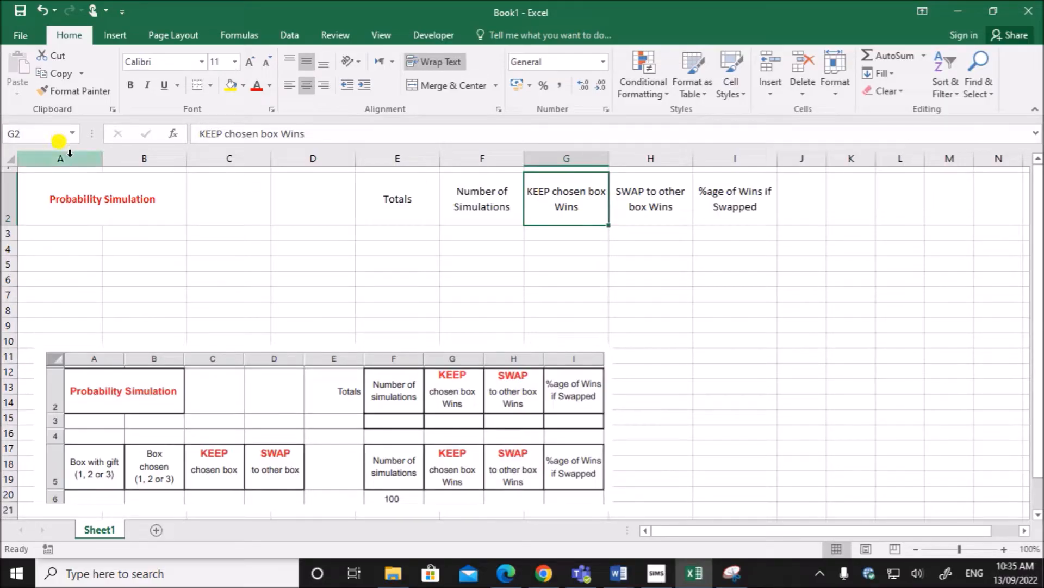
Step: Reduce the width of columns A through I to 14
drag(60, 154, 708, 159)
right_click(709, 158)
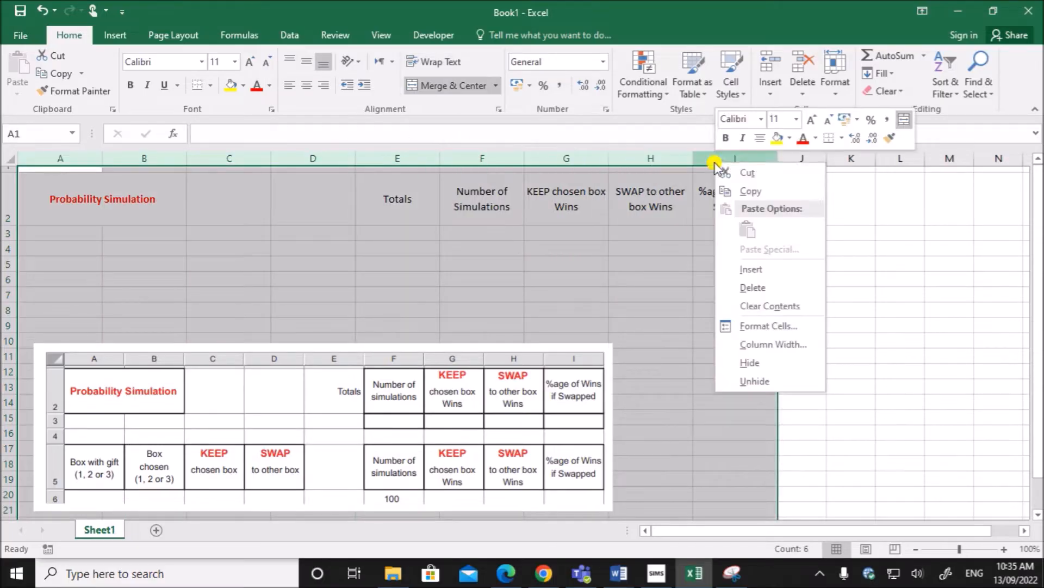
click(777, 344)
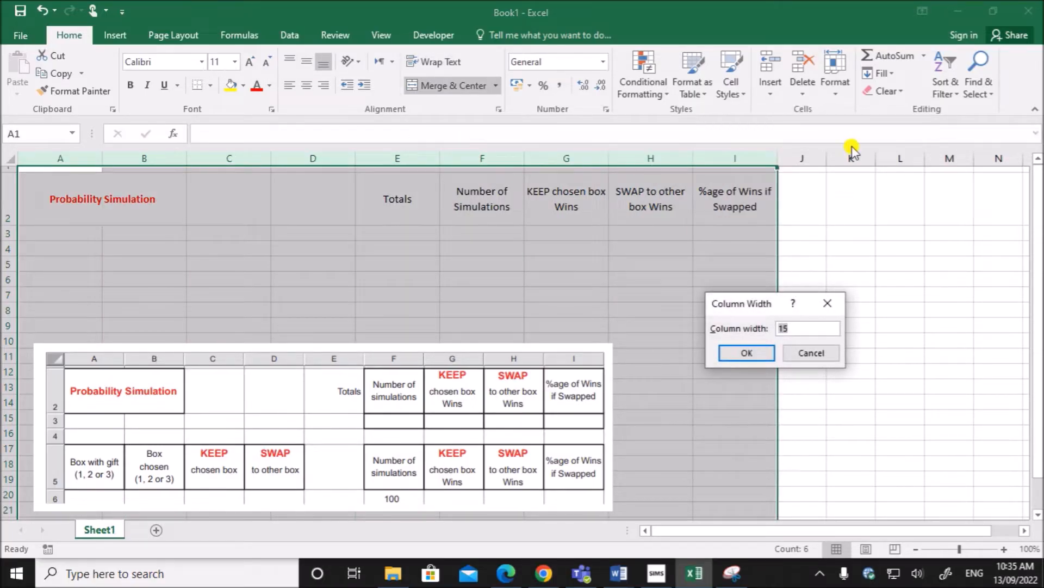
key(Return)
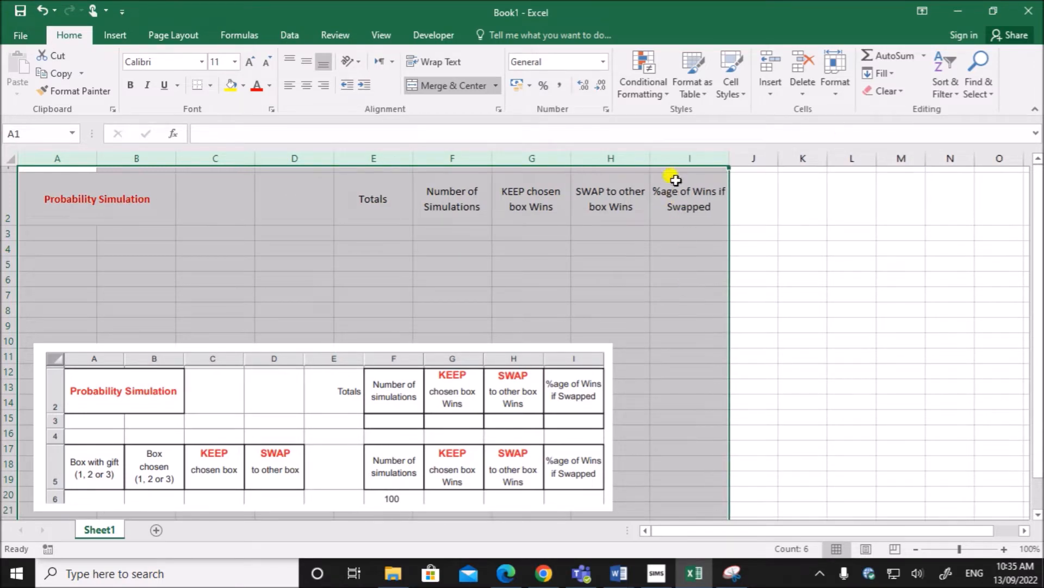
Step: Set the width of columns A through I to 13
right_click(675, 159)
click(733, 349)
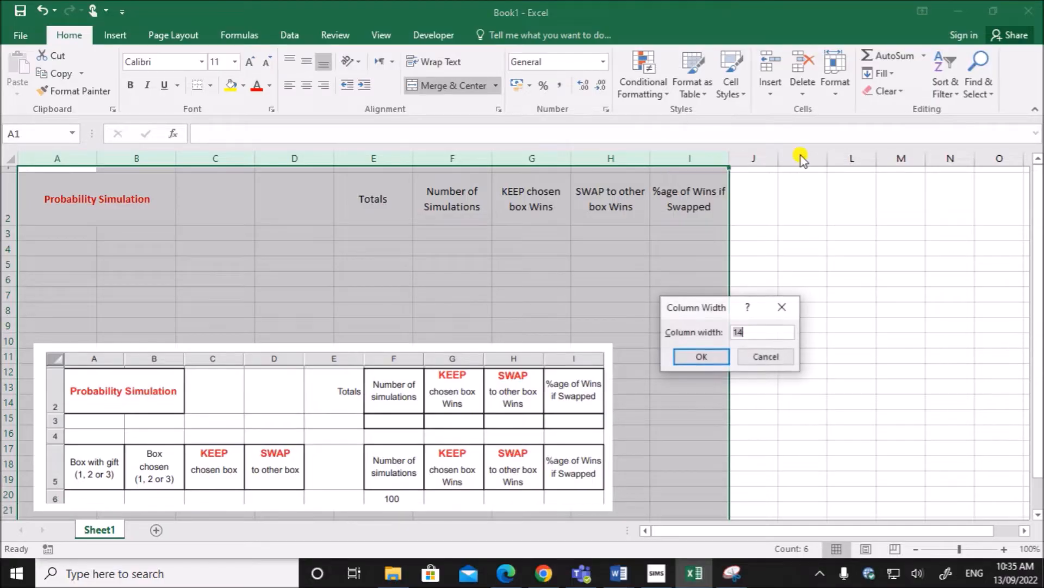
text(13)
key(Return)
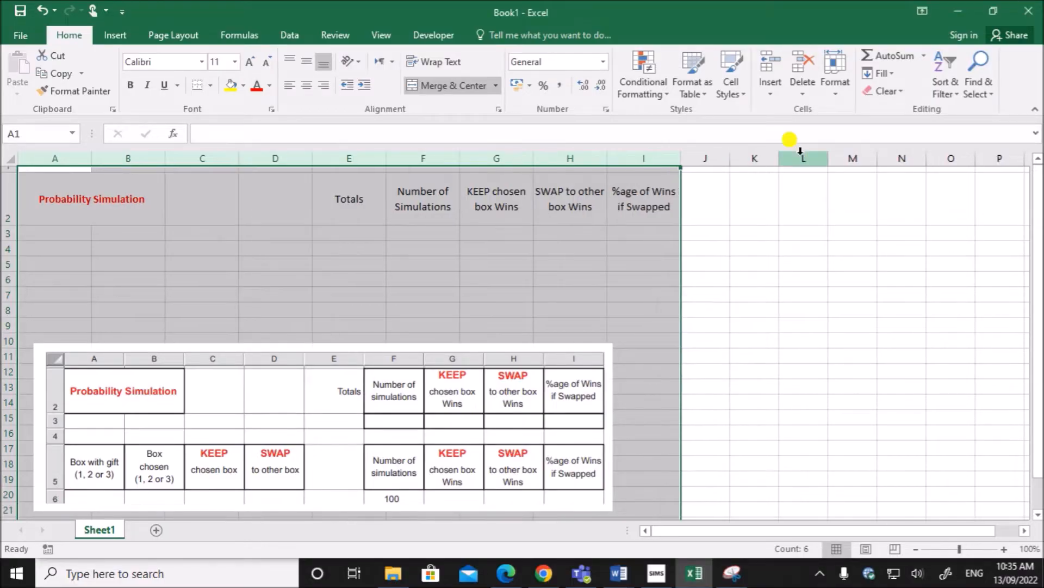
Step: Insert a line break after KEEP in cell G2 and after SWAP in cell H2
click(593, 232)
click(498, 205)
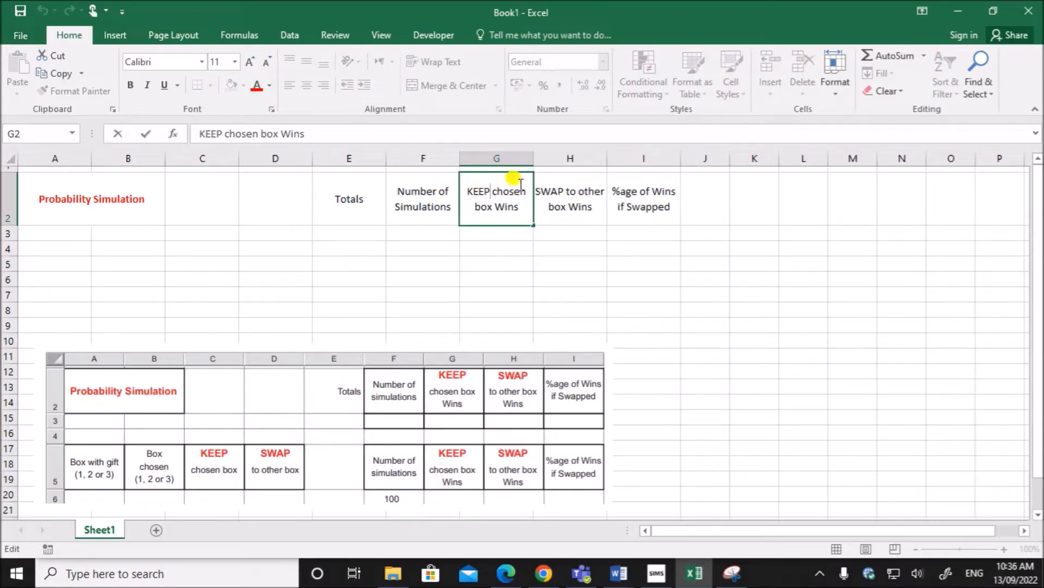
key(alt+Return)
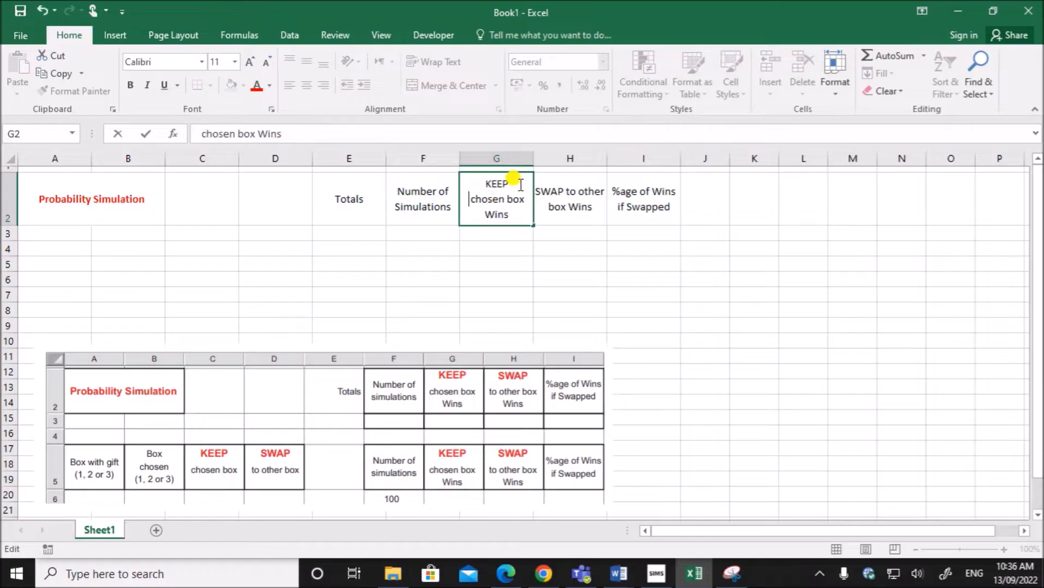
click(564, 201)
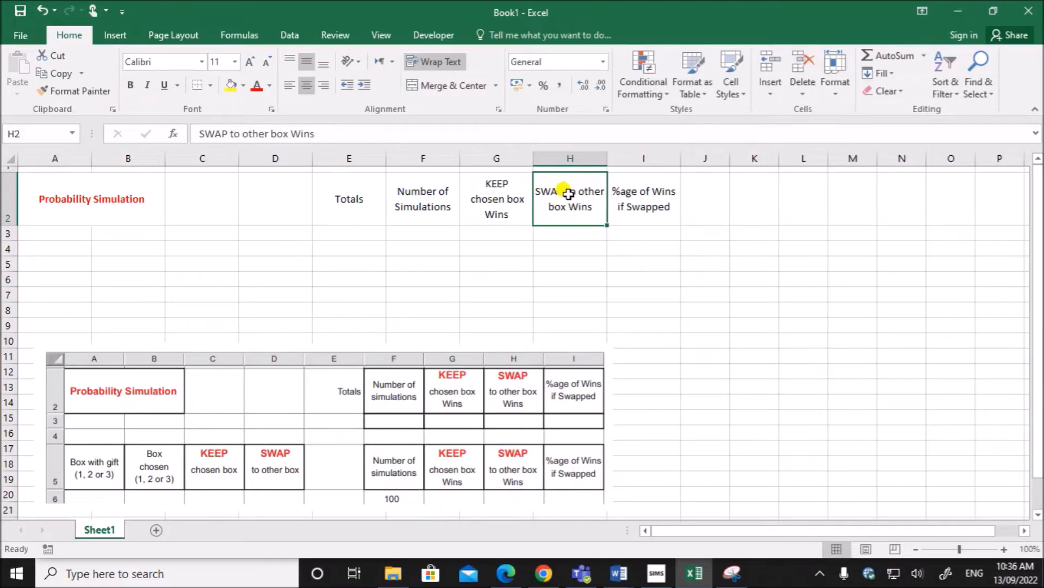
double_click(567, 192)
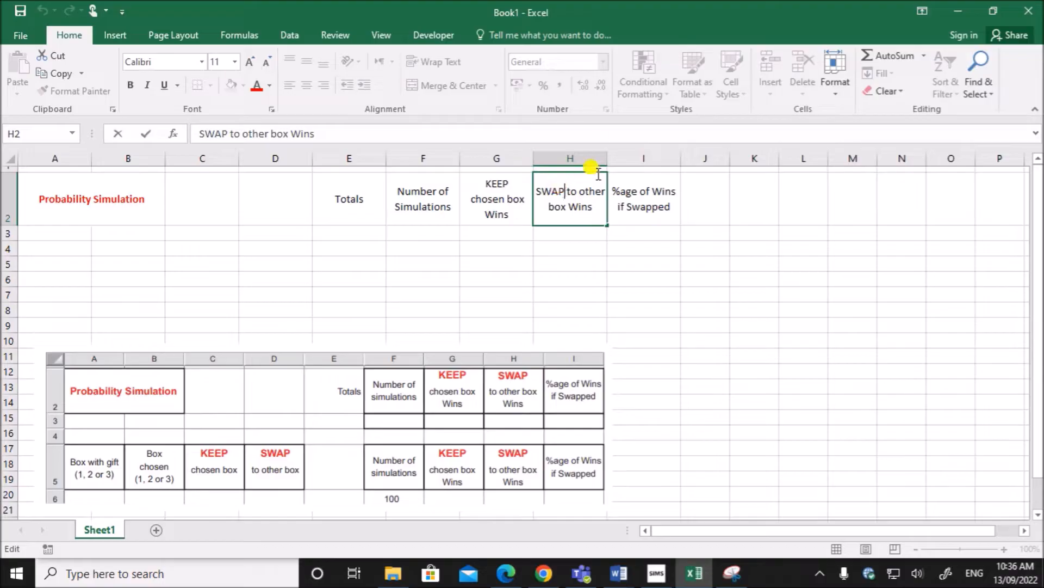
key(alt+Return)
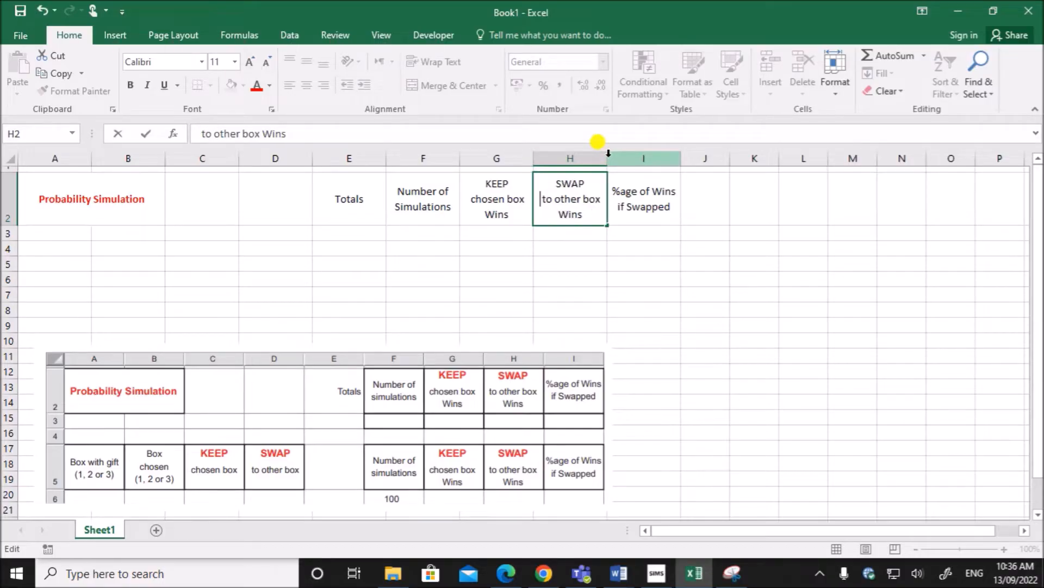
click(536, 276)
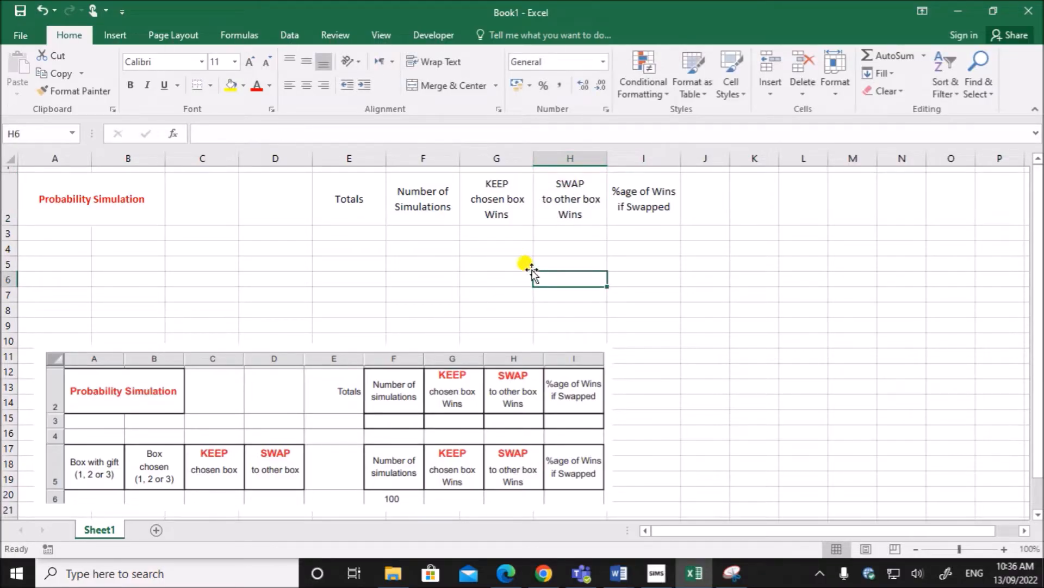
Step: Format the word KEEP in cell G2 in red and bold
click(501, 188)
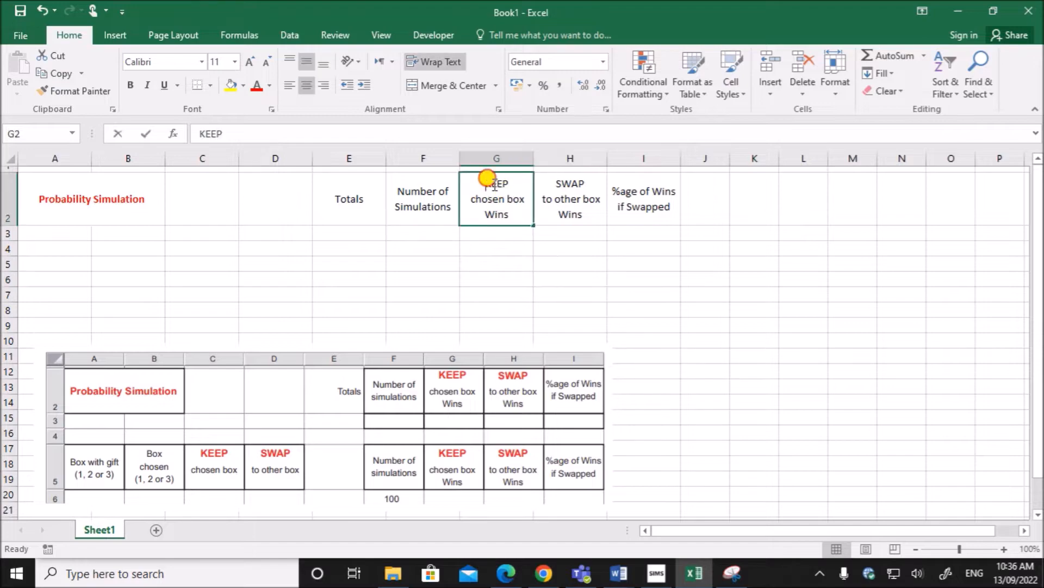
double_click(492, 184)
double_click(492, 183)
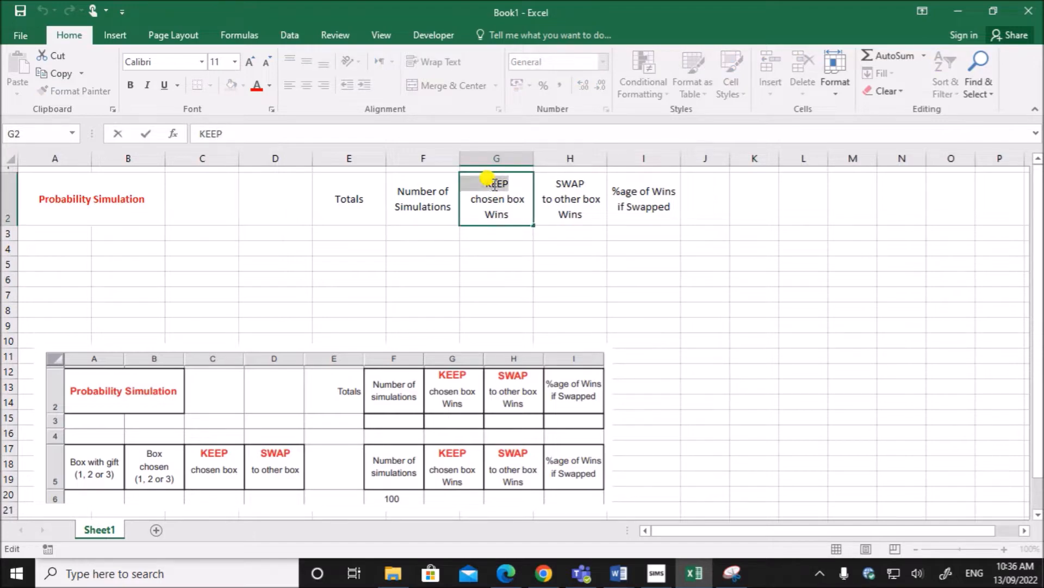
click(257, 85)
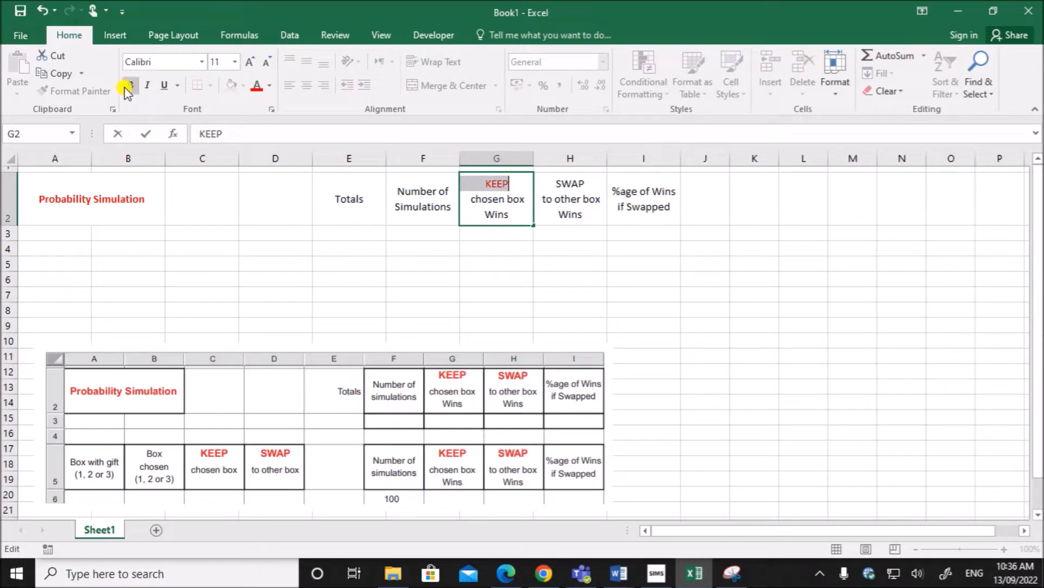
Step: Format the word SWAP in cell H2 in red and bold
click(566, 183)
double_click(566, 183)
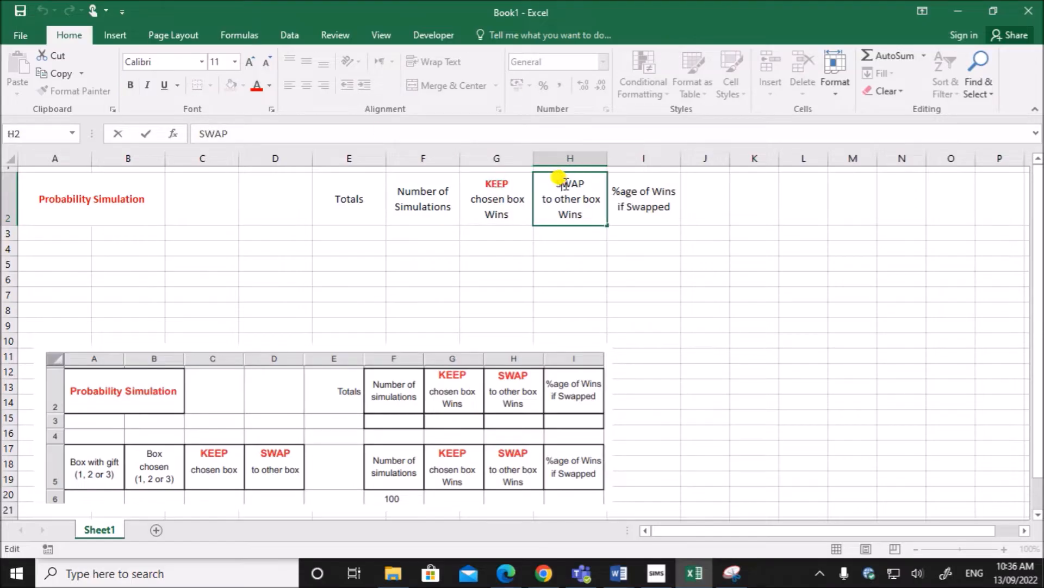
double_click(566, 184)
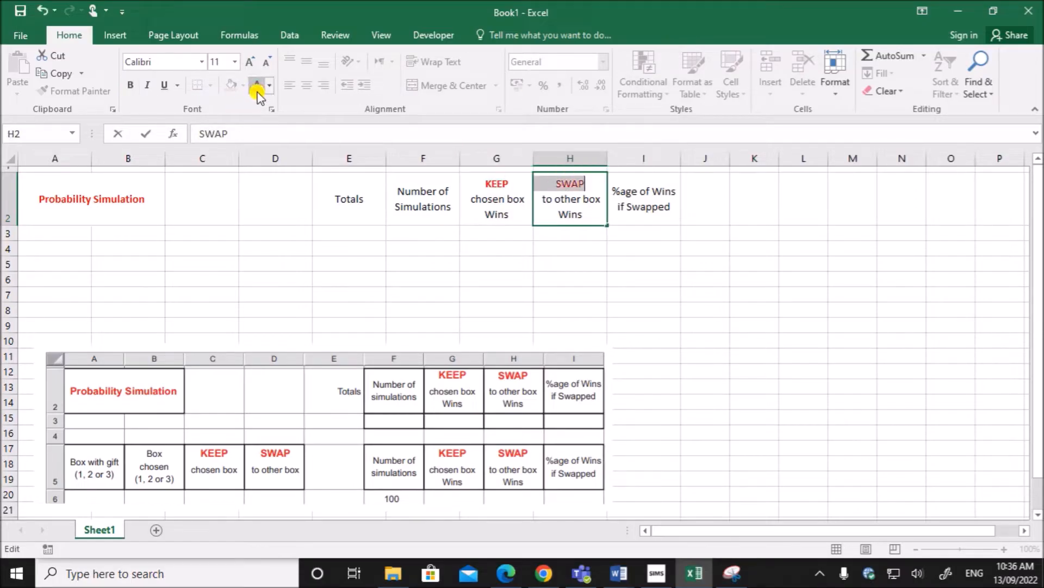
click(130, 84)
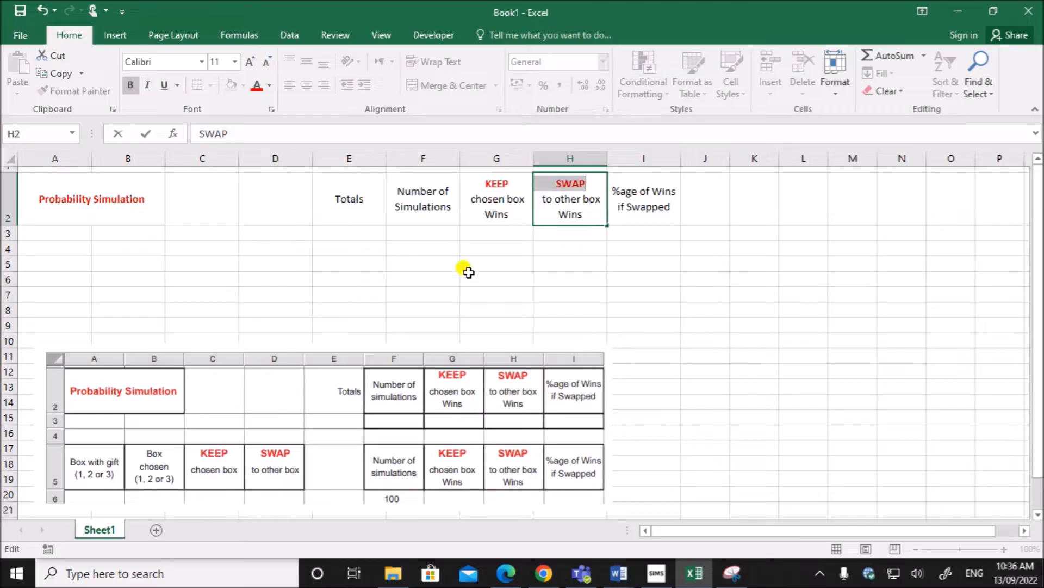
click(539, 311)
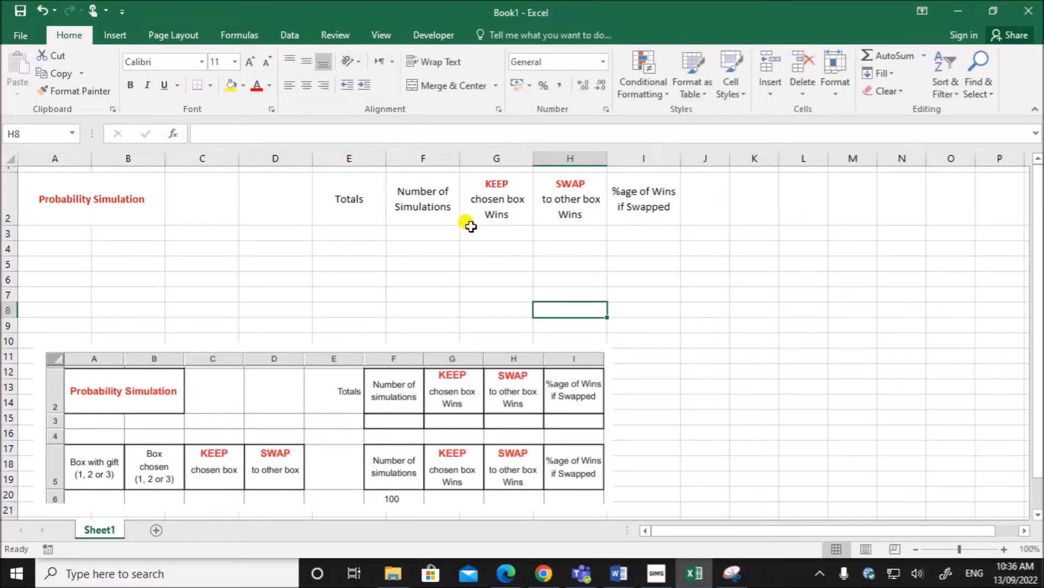
Step: Add borders to cells E2:I3, using a thicker solid line for both the outline and the inside lines
drag(347, 197, 634, 222)
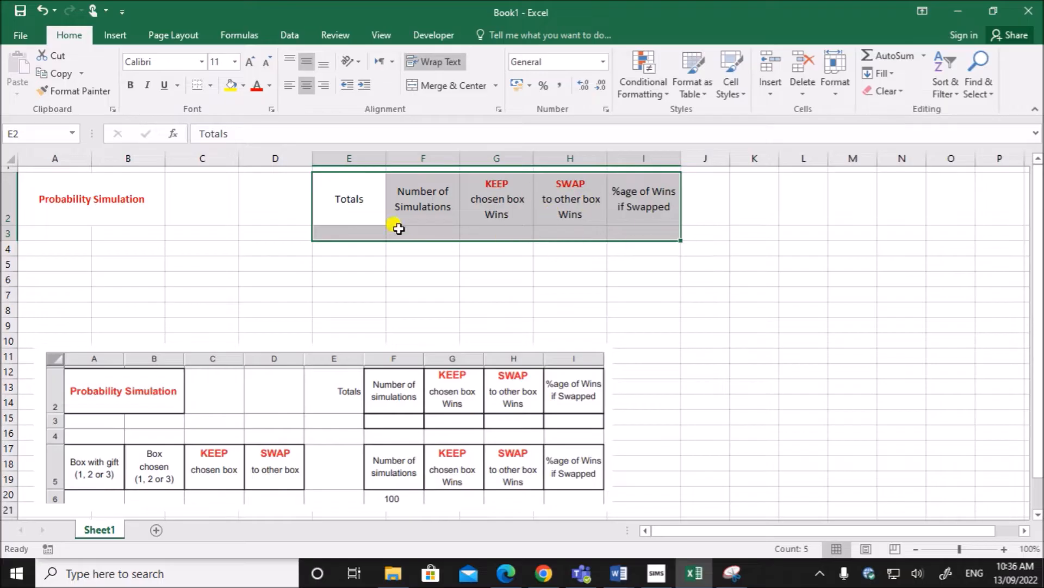
click(211, 87)
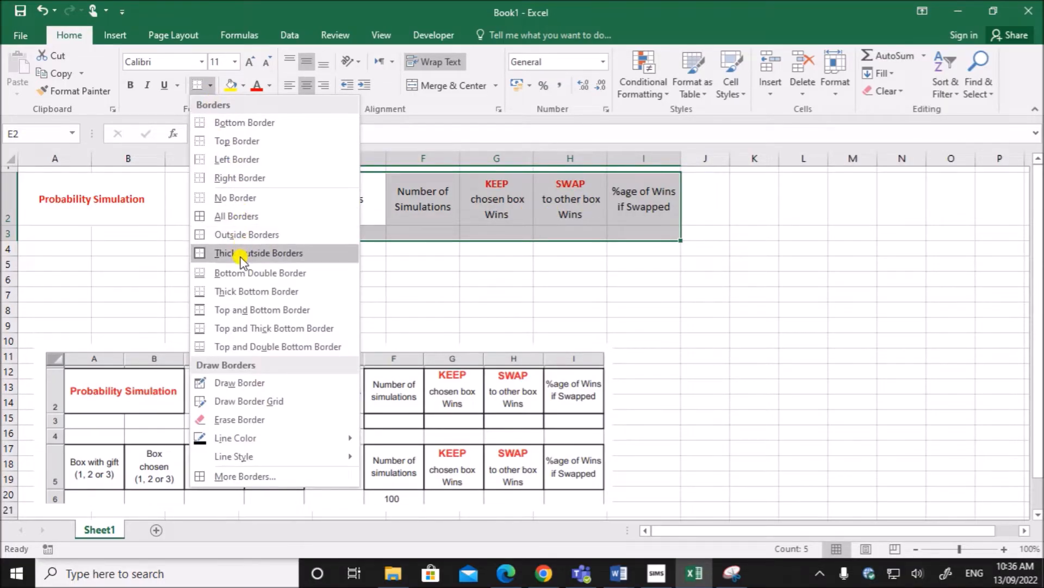
click(241, 214)
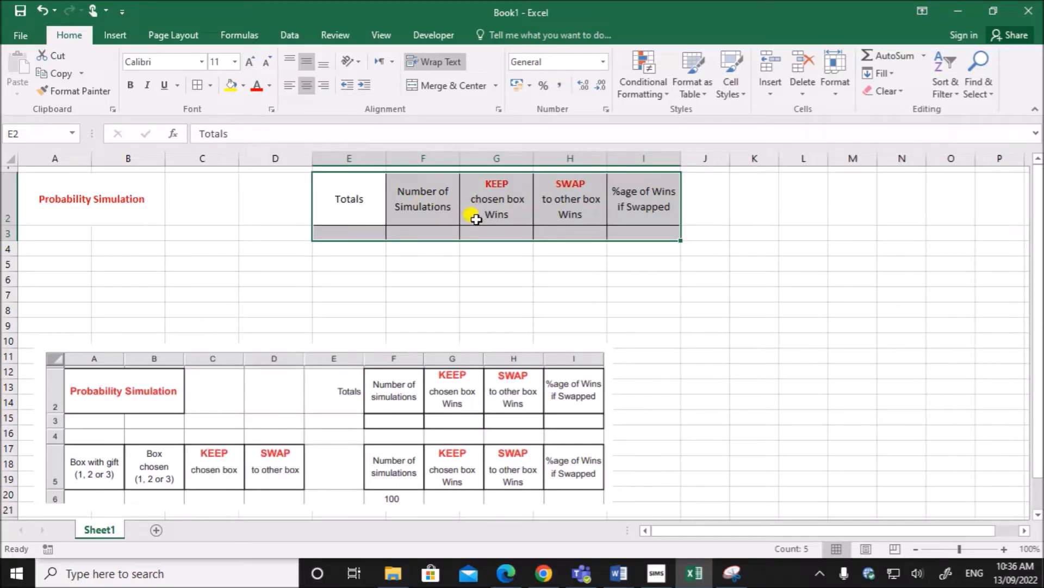
click(210, 85)
click(275, 476)
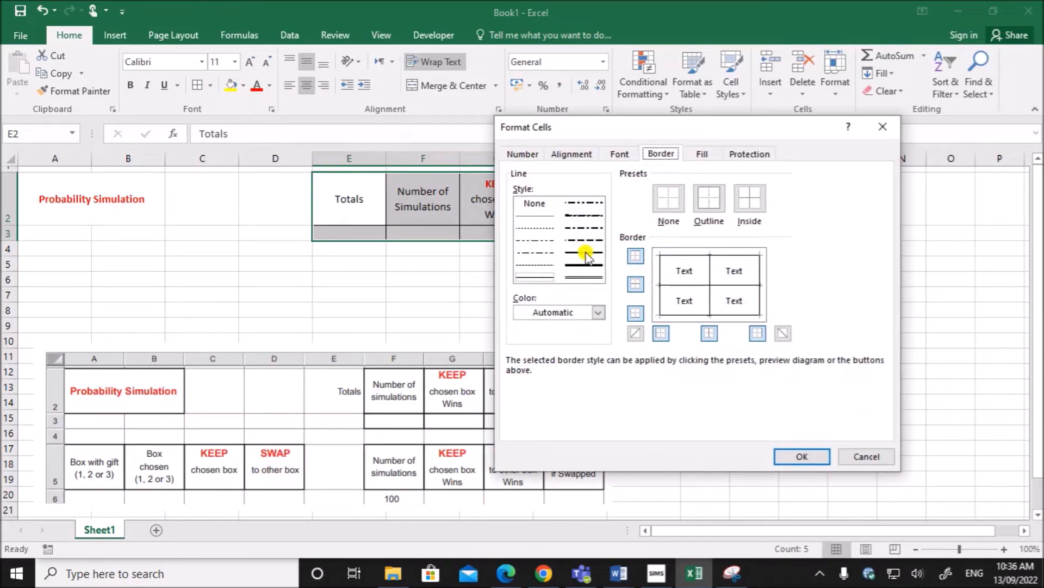
drag(637, 129, 423, 112)
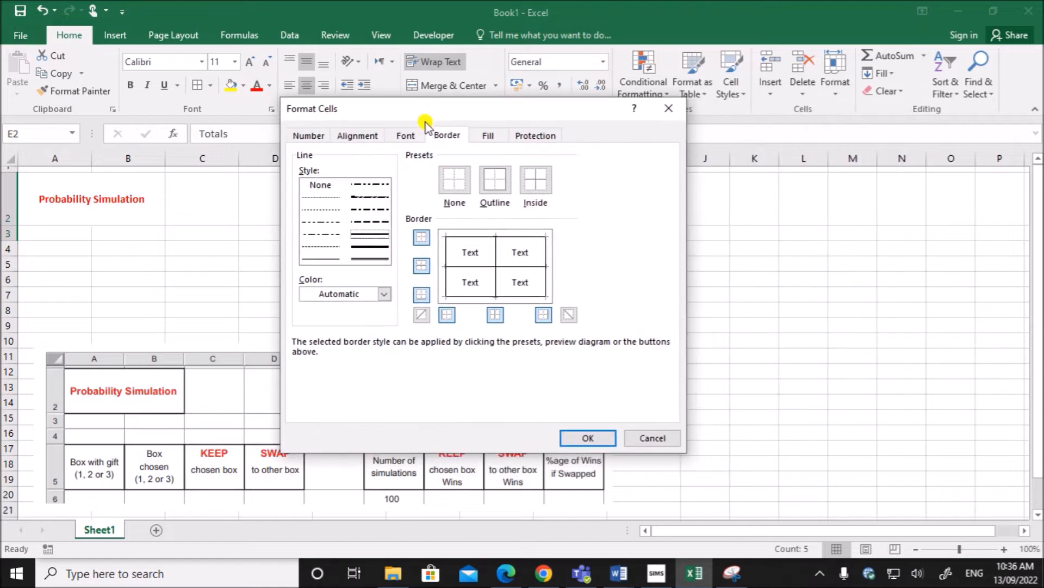
click(496, 184)
click(536, 184)
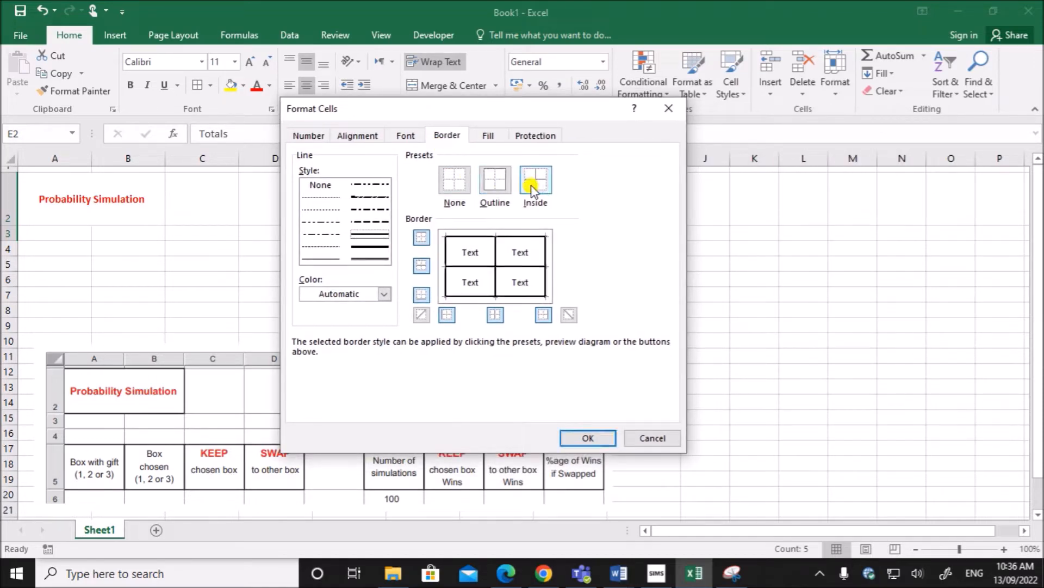
click(600, 440)
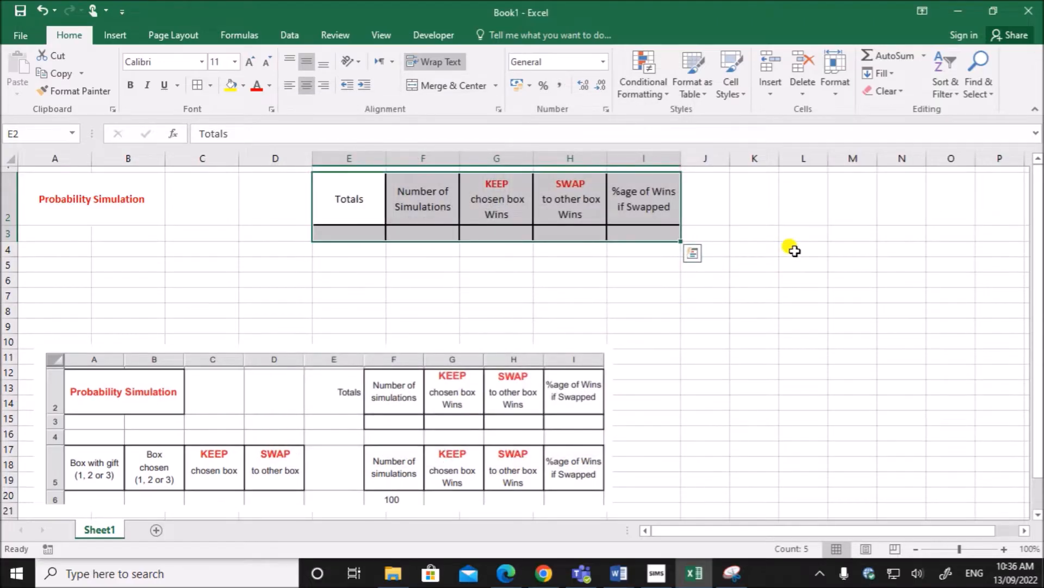
click(760, 250)
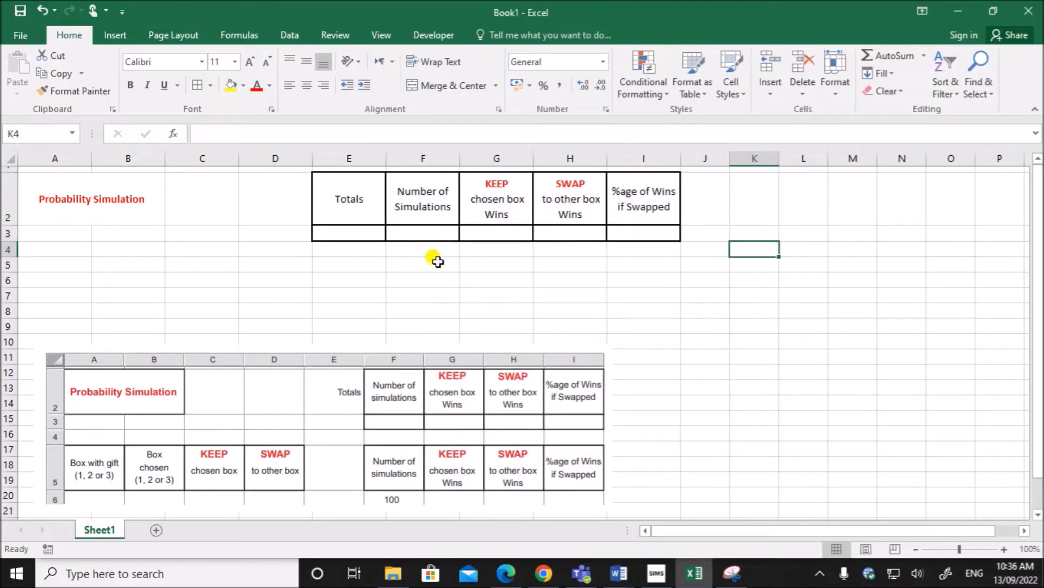
Step: Apply a thick outside border to the merged Probability Simulation title cell
drag(86, 198, 157, 188)
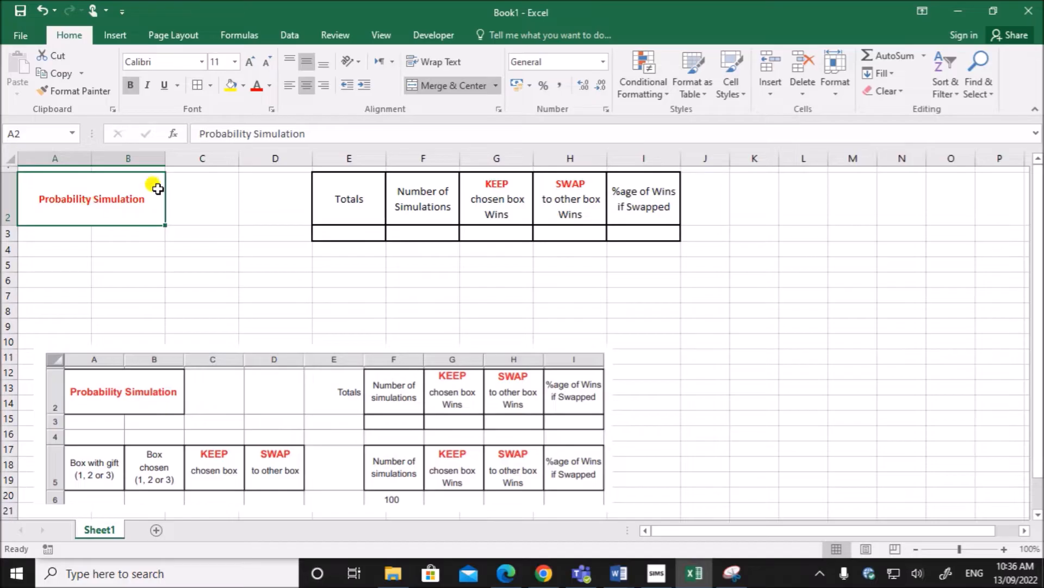
click(210, 86)
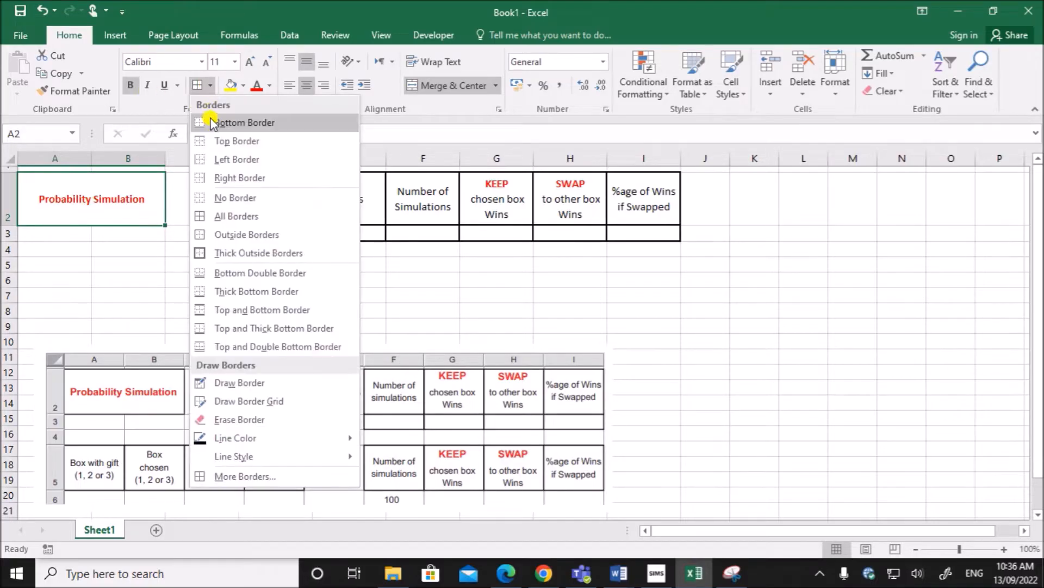
click(229, 253)
click(338, 293)
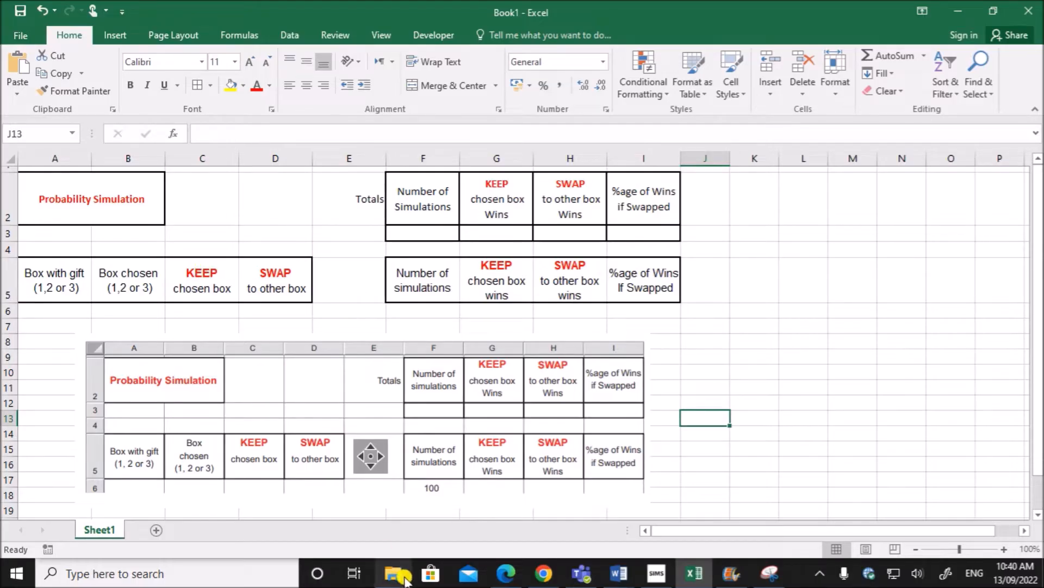
Step: Check the font requirement in the question paper in Edge, and set cells A2:I5 in Excel to Arial
click(506, 574)
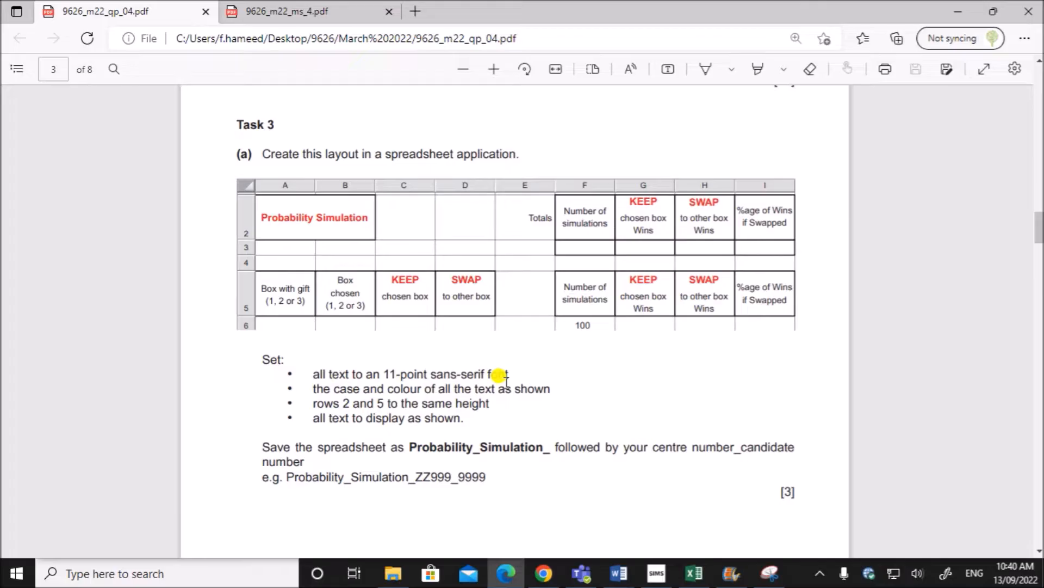
click(694, 573)
drag(88, 205, 625, 284)
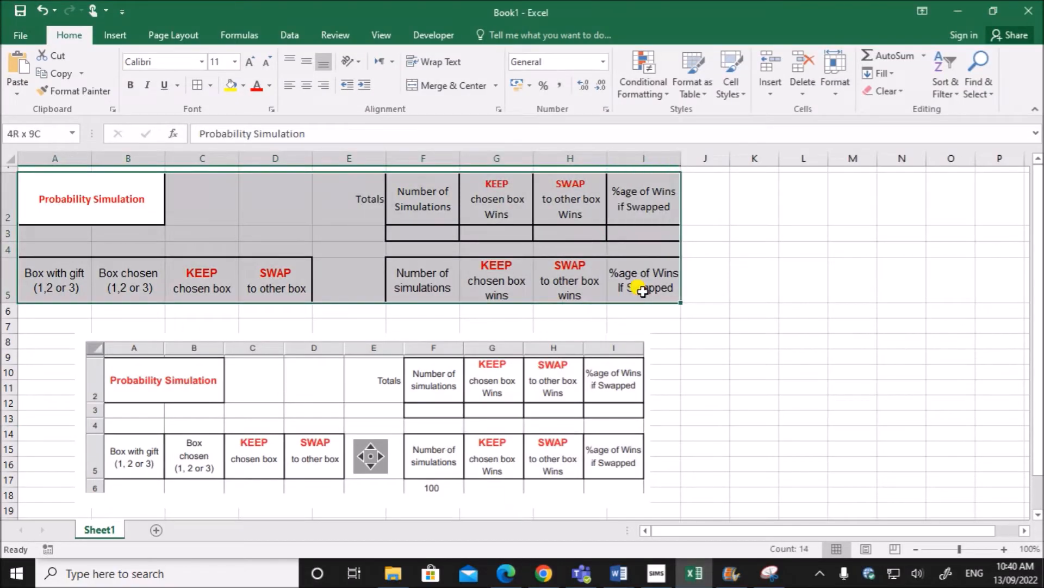
click(201, 61)
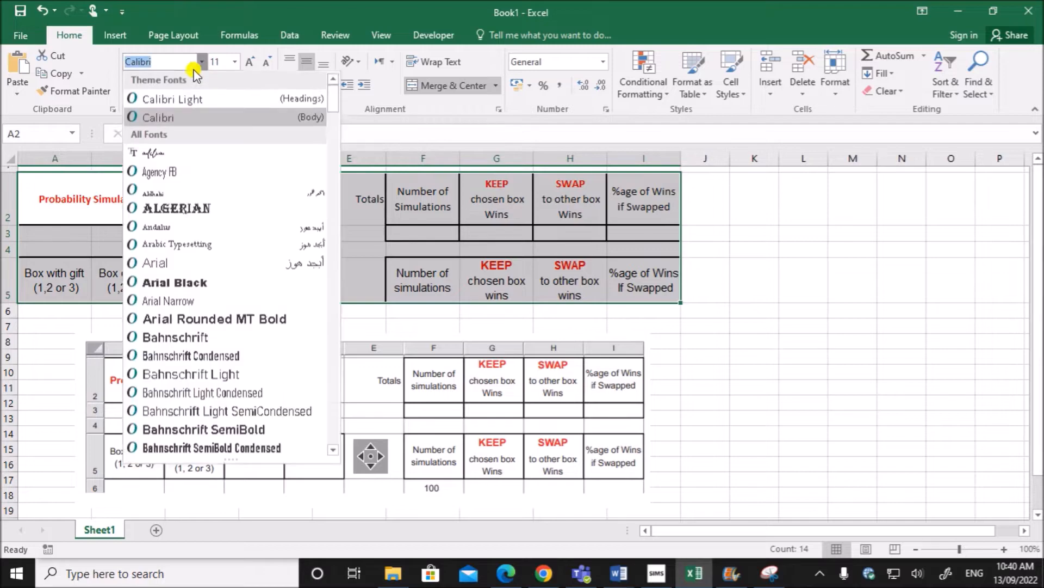
click(155, 264)
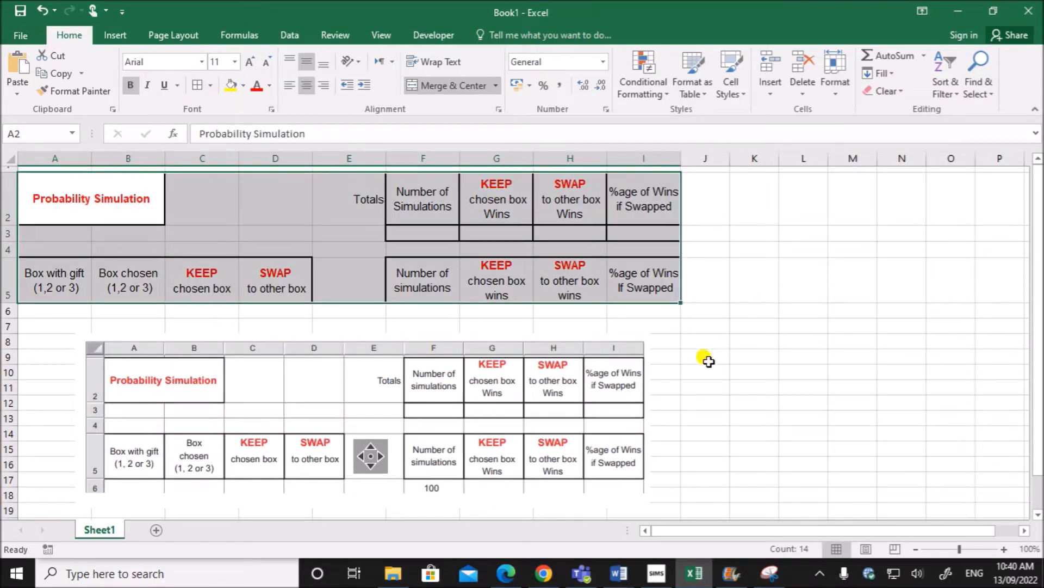
Step: Check the row height requirement in the question paper in Edge, and inspect the height of row 2 in Excel
click(506, 574)
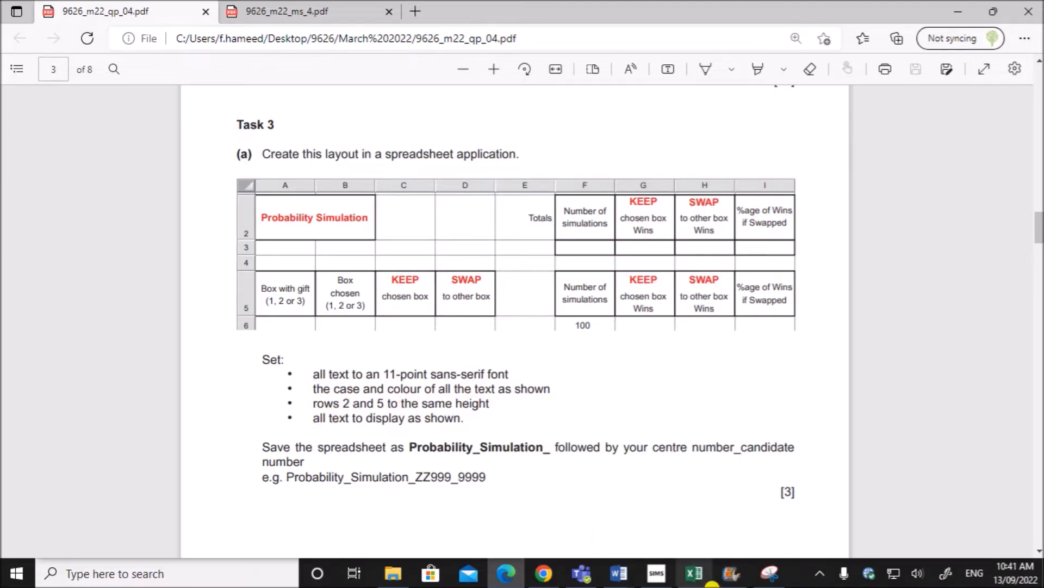
click(694, 573)
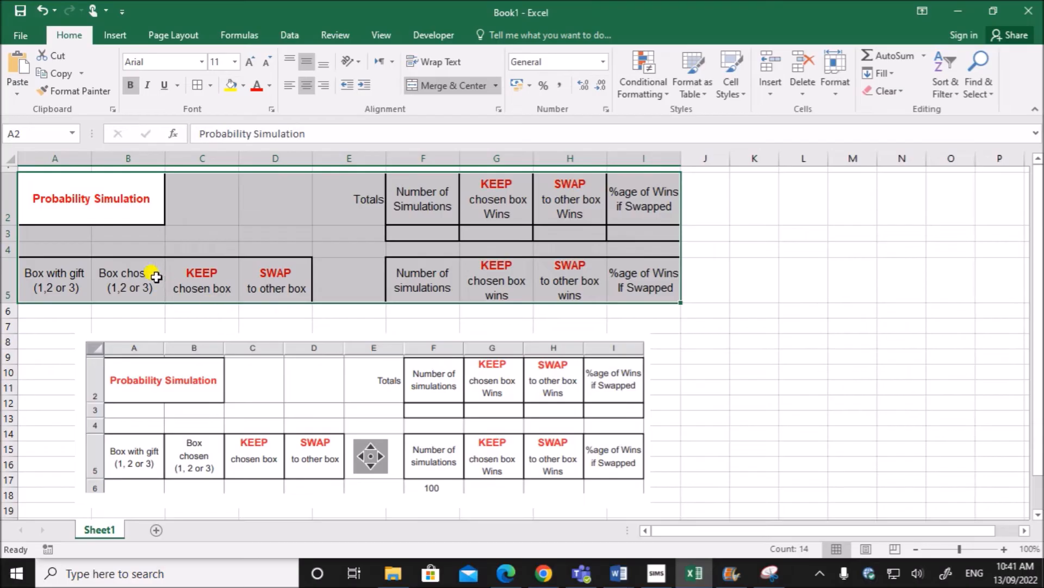
right_click(3, 199)
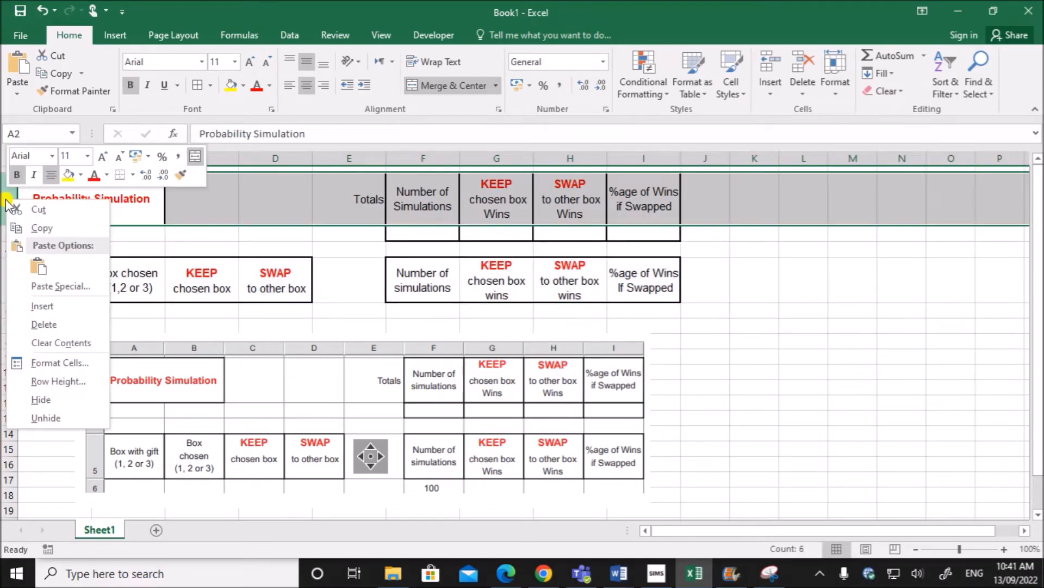
click(61, 380)
click(80, 369)
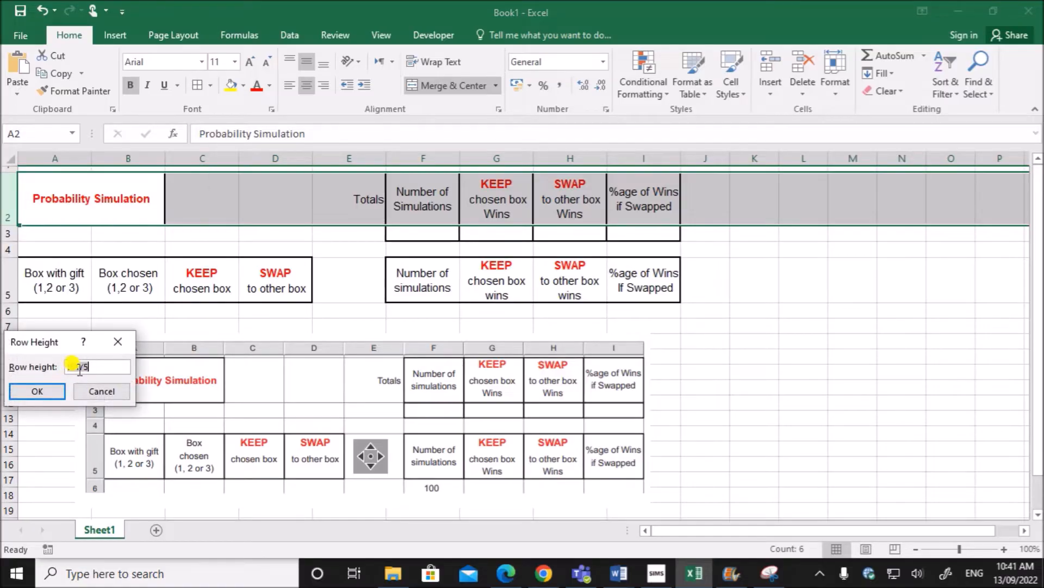
click(116, 370)
key(Return)
Step: Set the height of row 5 to the same value as row 2
click(7, 282)
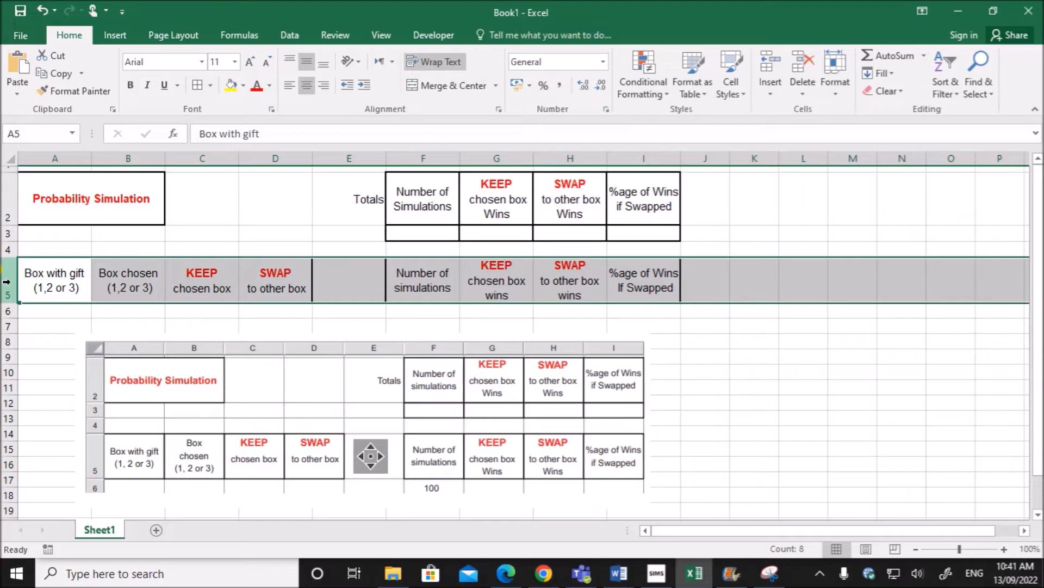
right_click(7, 281)
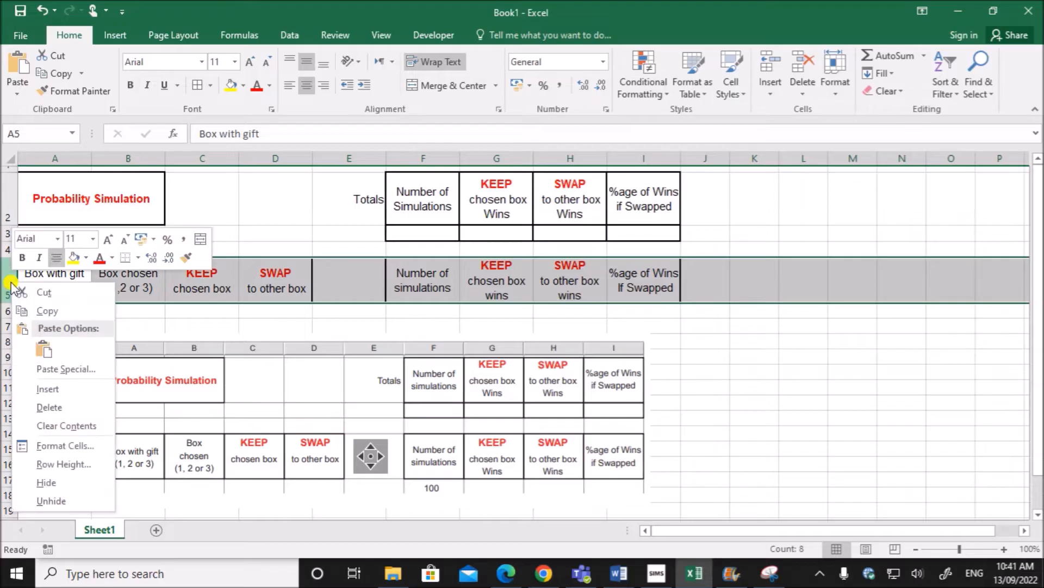
click(61, 460)
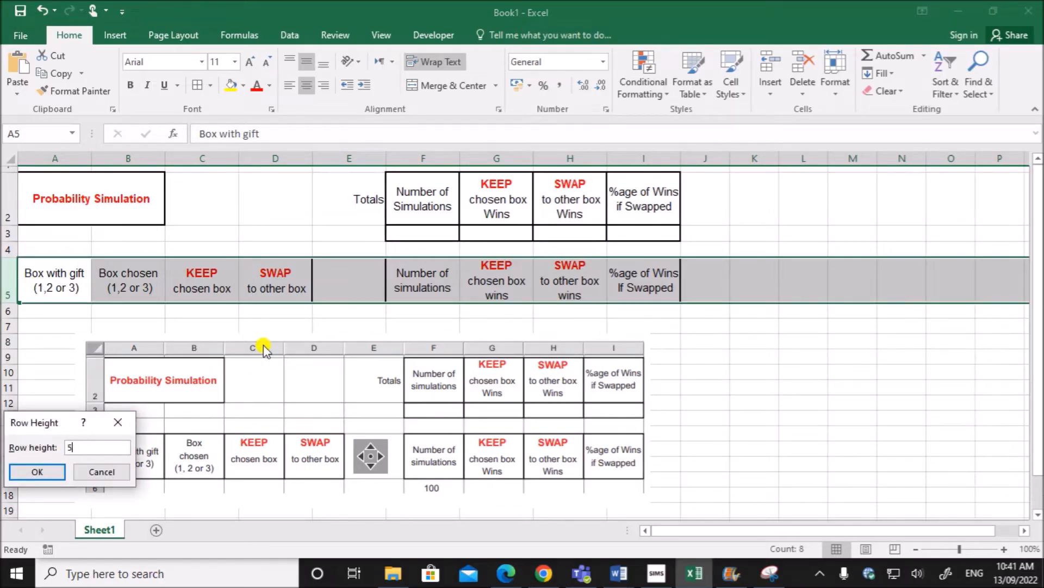
key(Return)
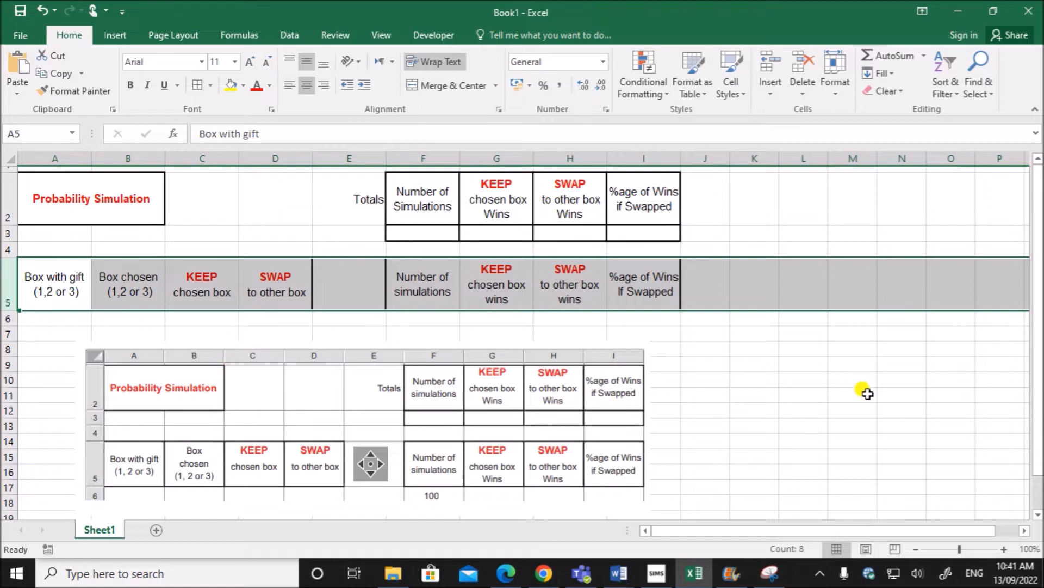
click(858, 405)
Step: Enter 100 in cell F6 under the second Number of simulations heading and centre it horizontally
click(328, 397)
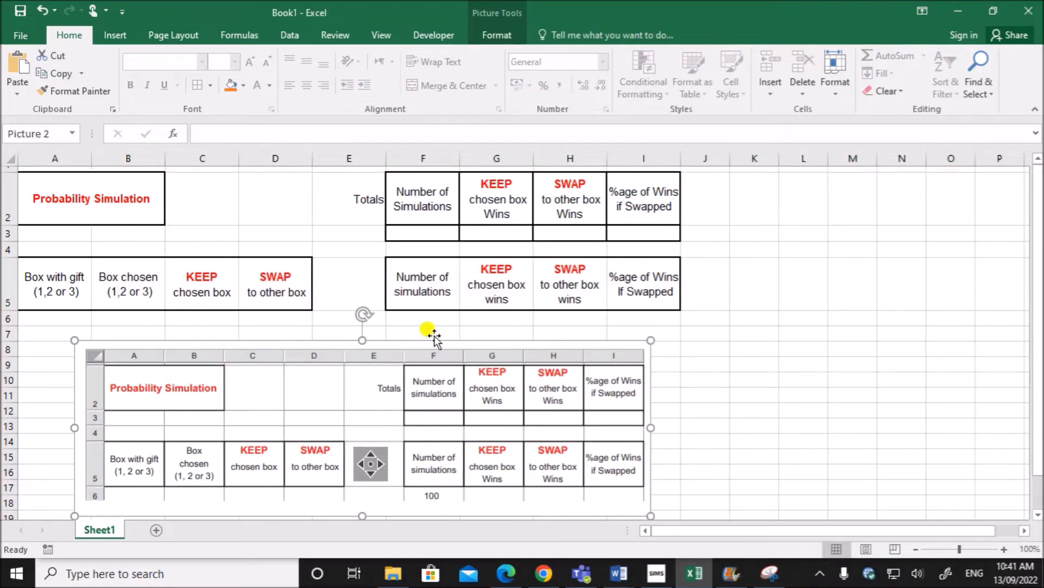
click(423, 317)
text(100)
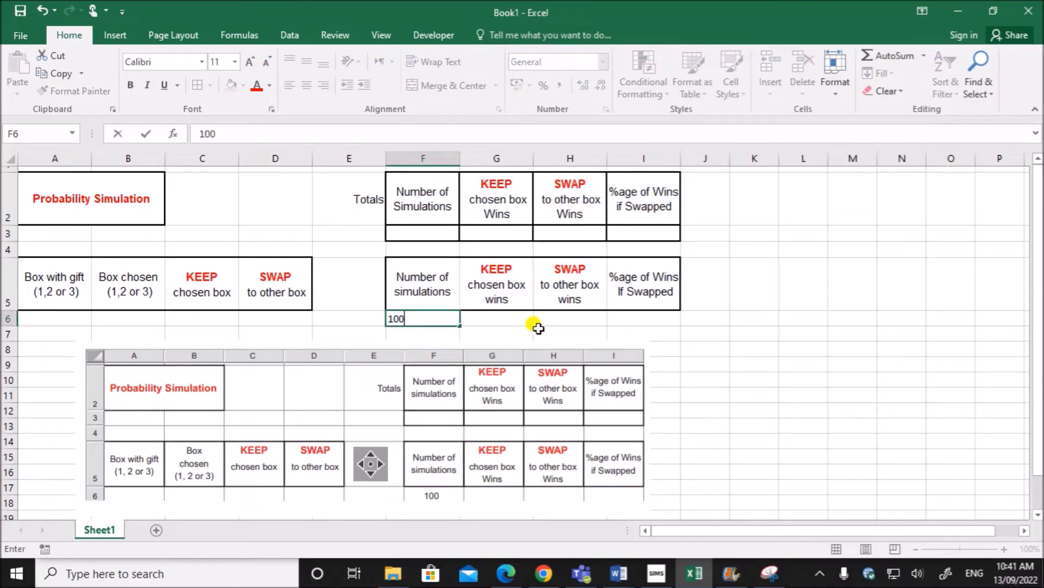
key(Return)
click(435, 319)
click(307, 85)
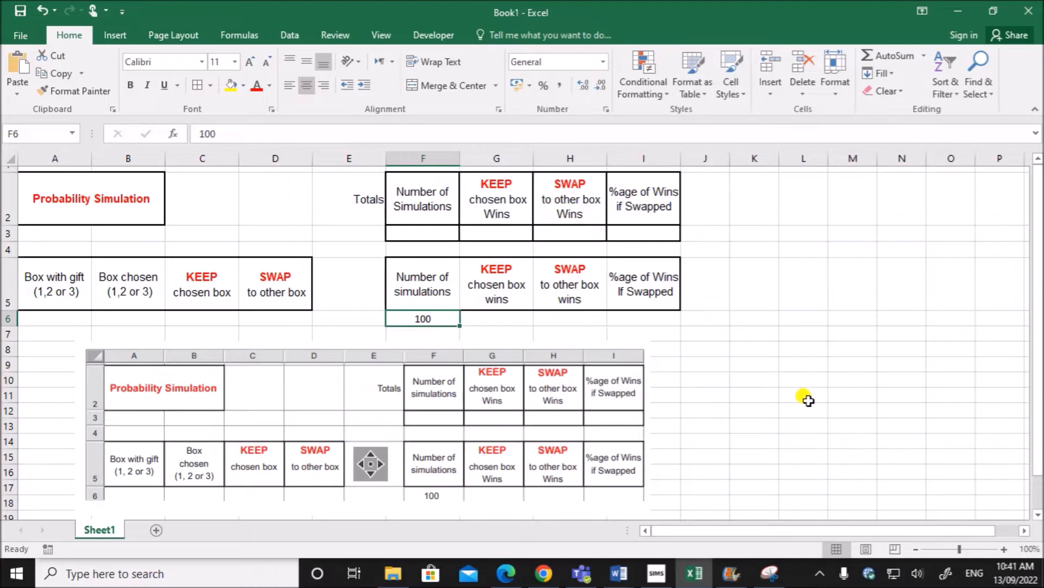
Step: Delete the reference picture of the layout from below the tables on the worksheet
click(285, 403)
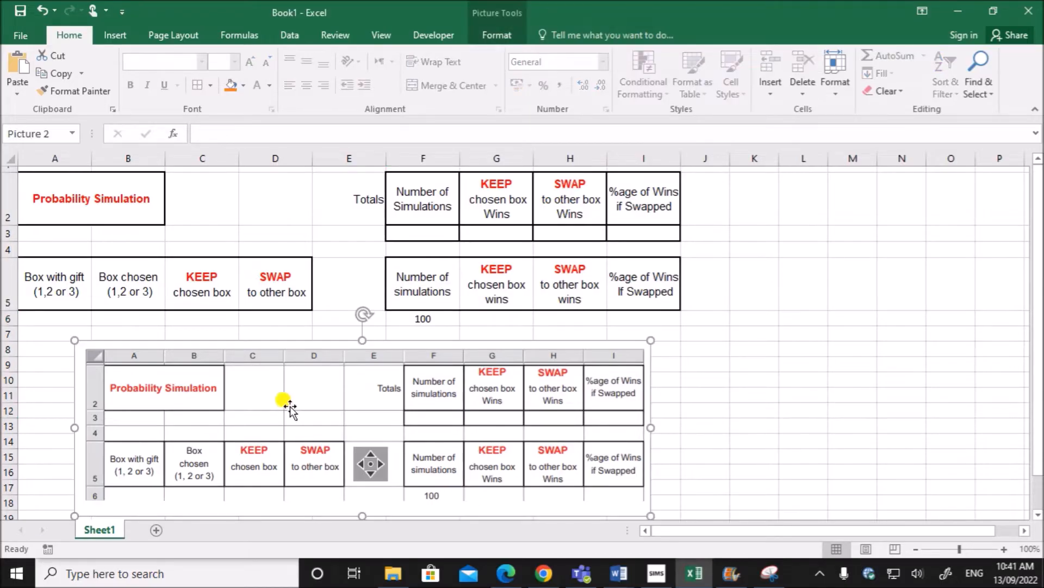
key(Delete)
click(841, 426)
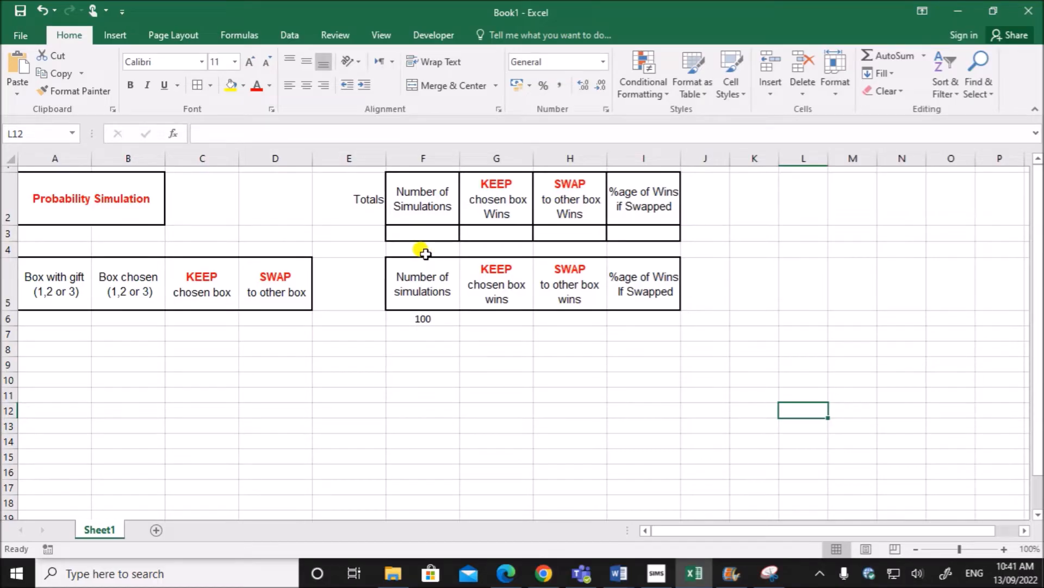
Step: Check the file name requirement in Edge, and save the Excel workbook as Probability_simulation_ZZ123_1234 in the M22 P4 folder on the Desktop
click(506, 573)
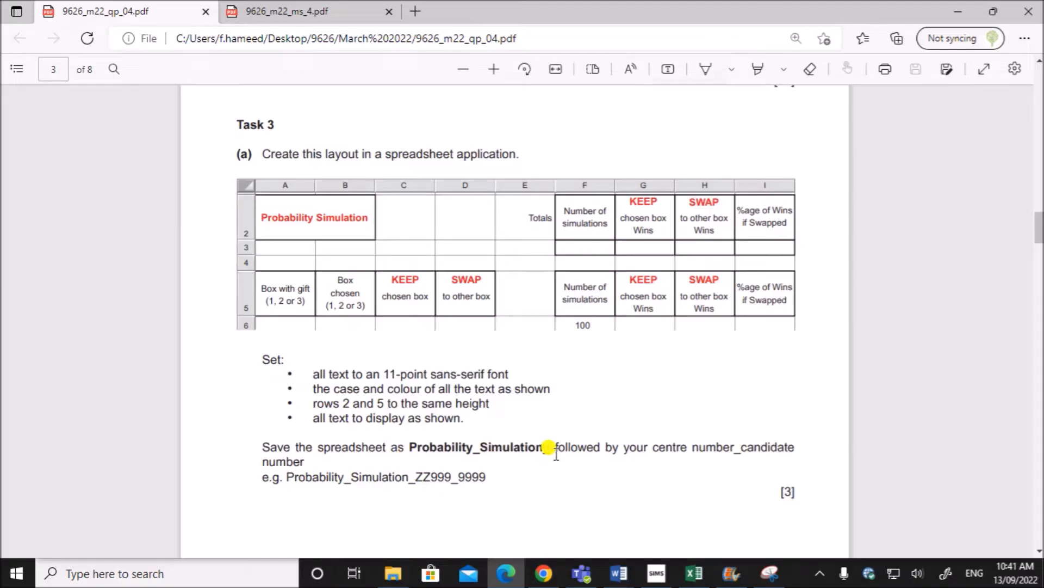
click(695, 571)
click(15, 36)
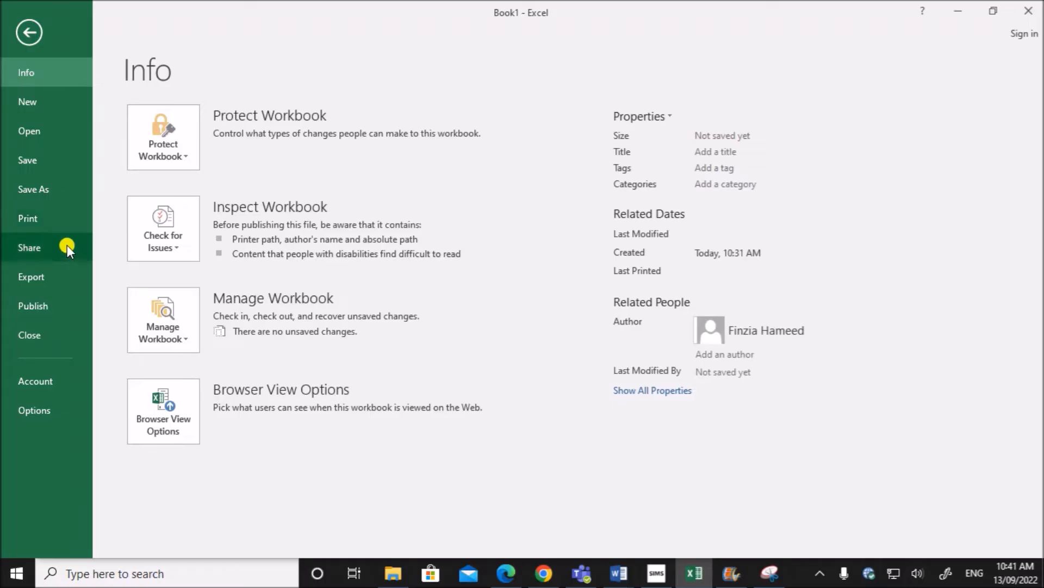
click(52, 190)
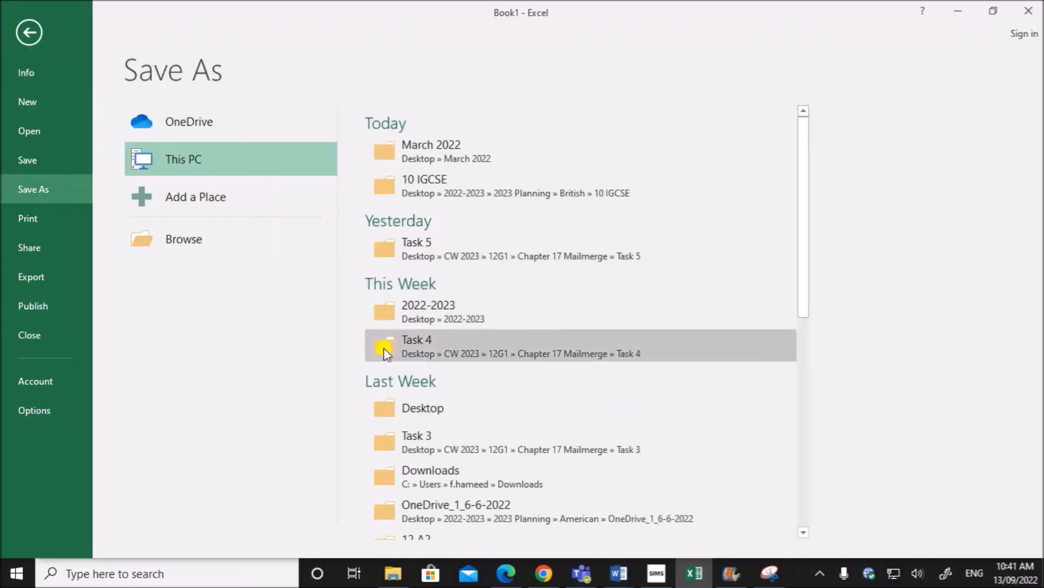
click(441, 405)
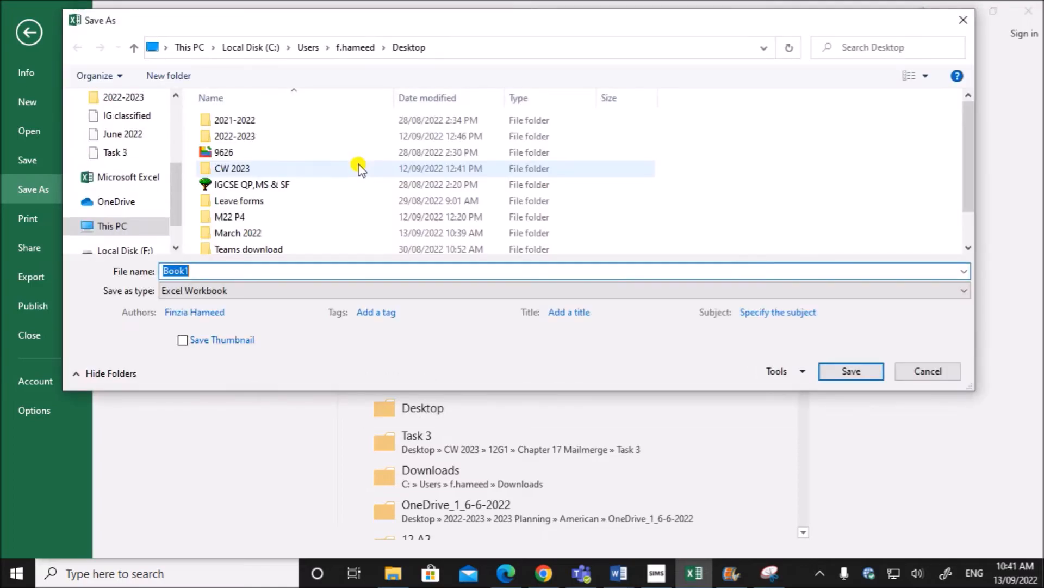
double_click(229, 217)
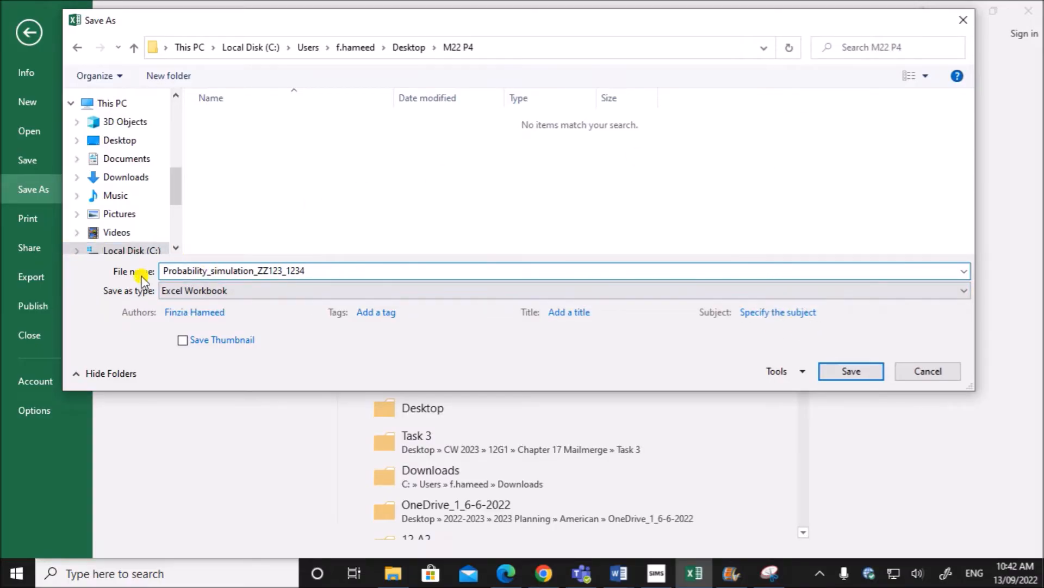
click(852, 371)
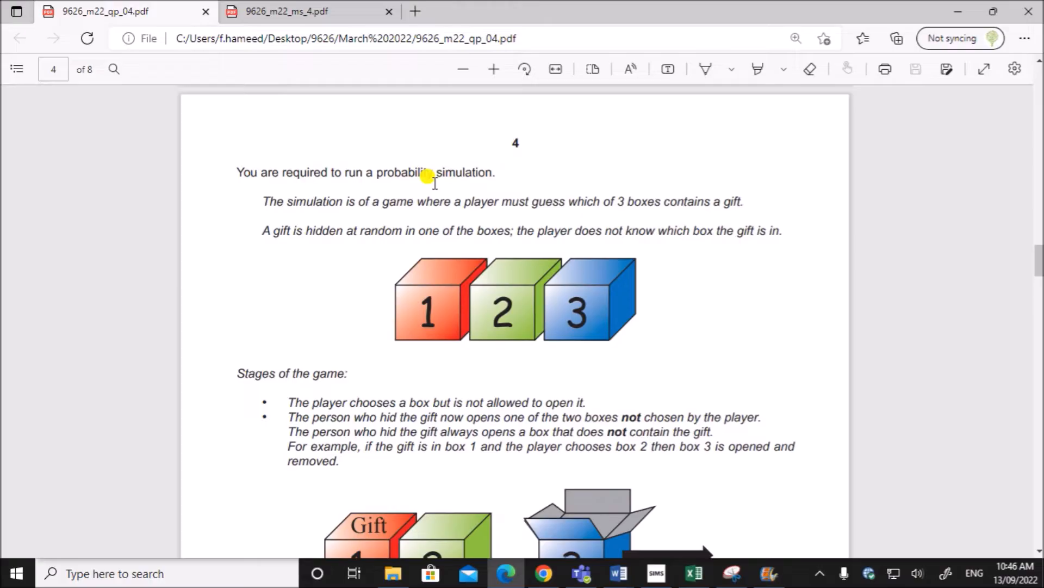
Step: Read the stages of the box game and the part (b) requirement for cells A6 and B6 in the question paper in Edge
scroll(385, 375, down, 1)
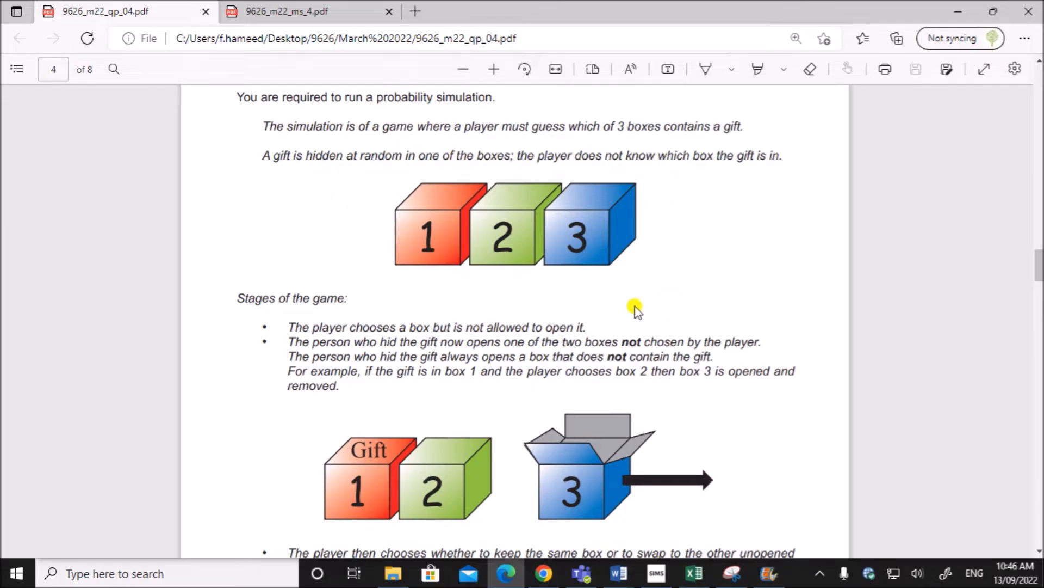
scroll(699, 303, down, 1)
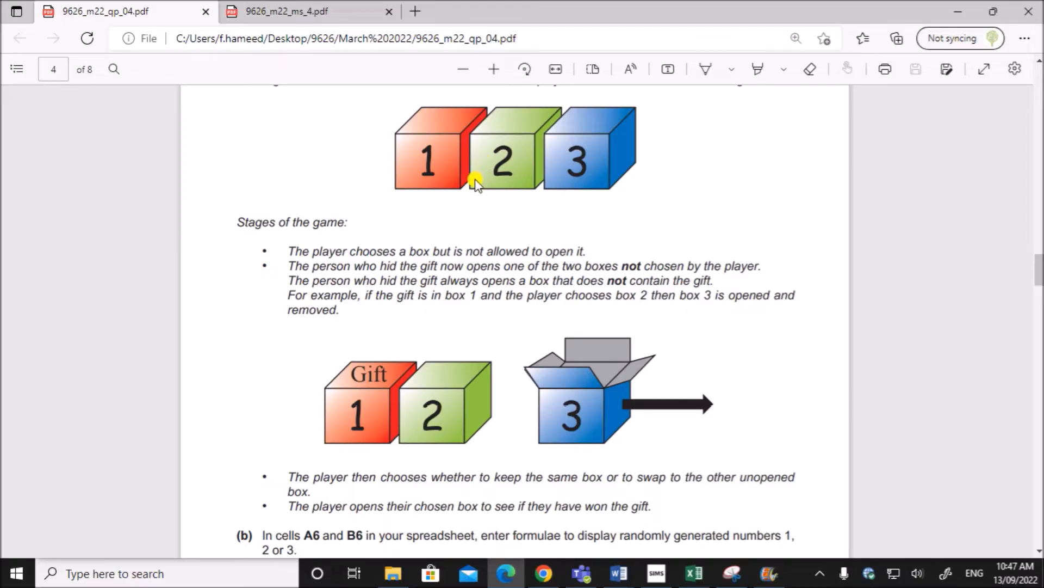
drag(382, 296, 329, 310)
scroll(326, 325, down, 4)
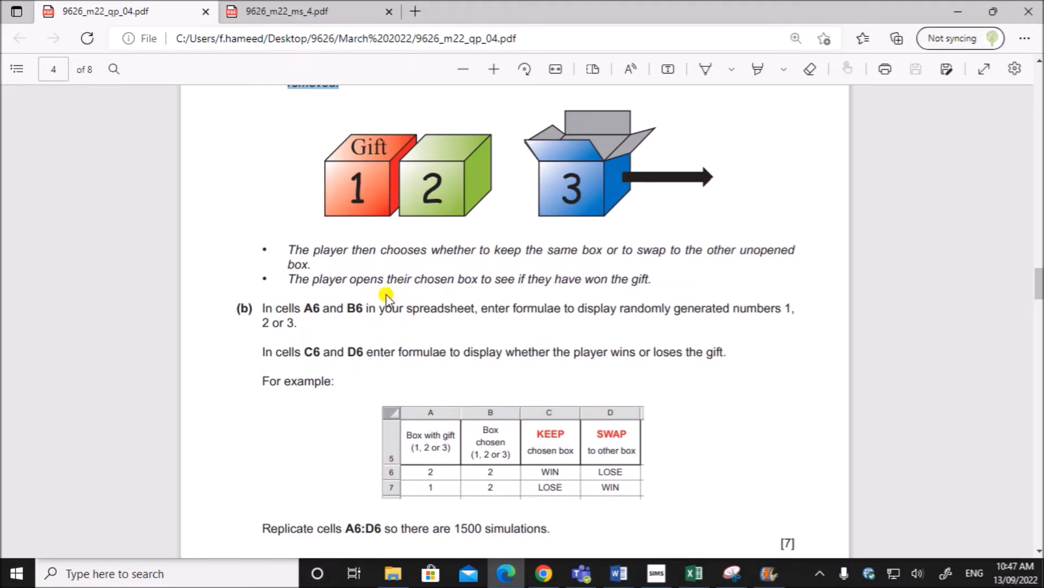
scroll(397, 310, down, 1)
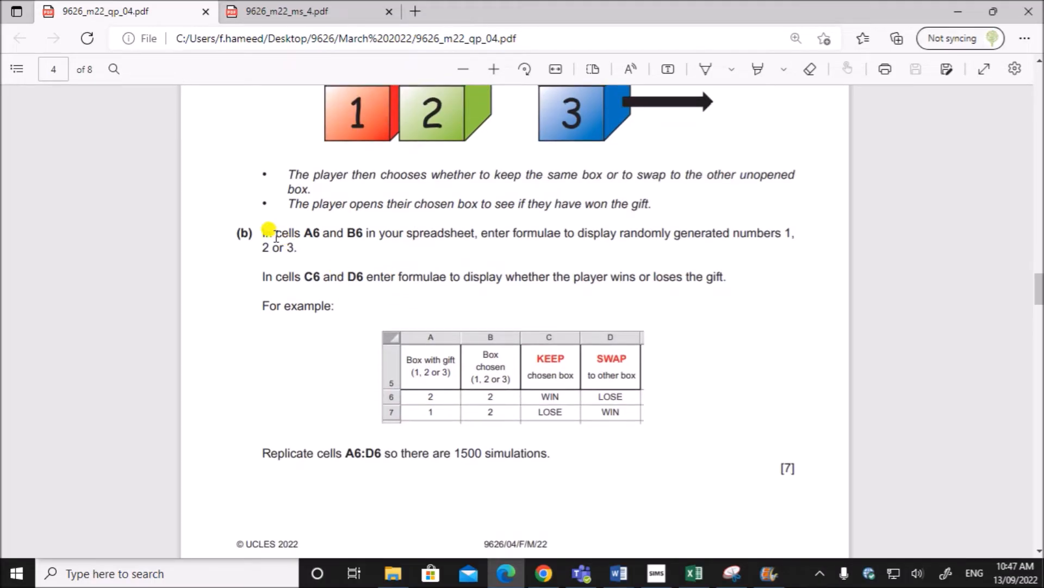
drag(263, 233, 298, 249)
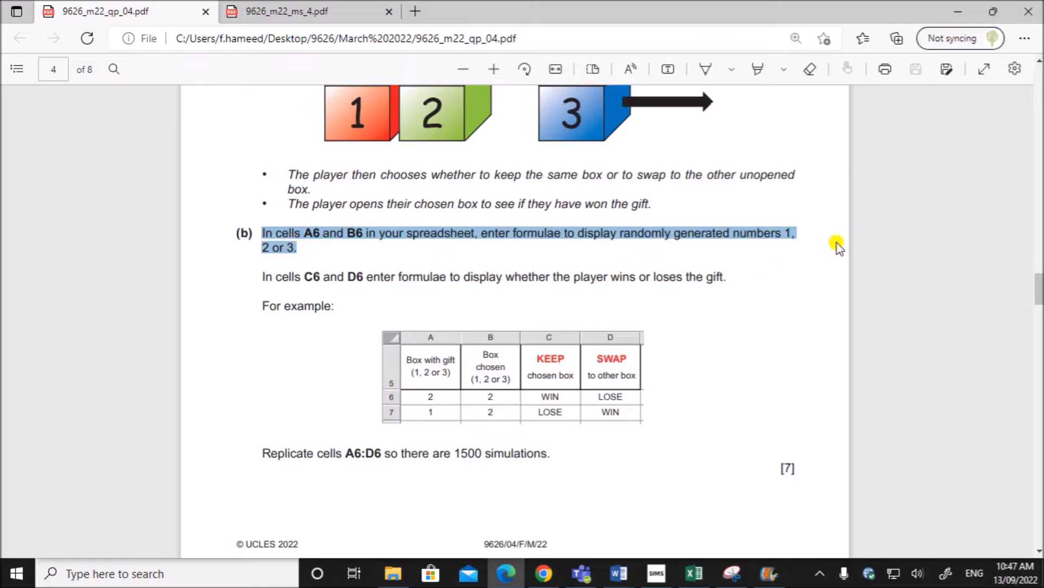
click(774, 238)
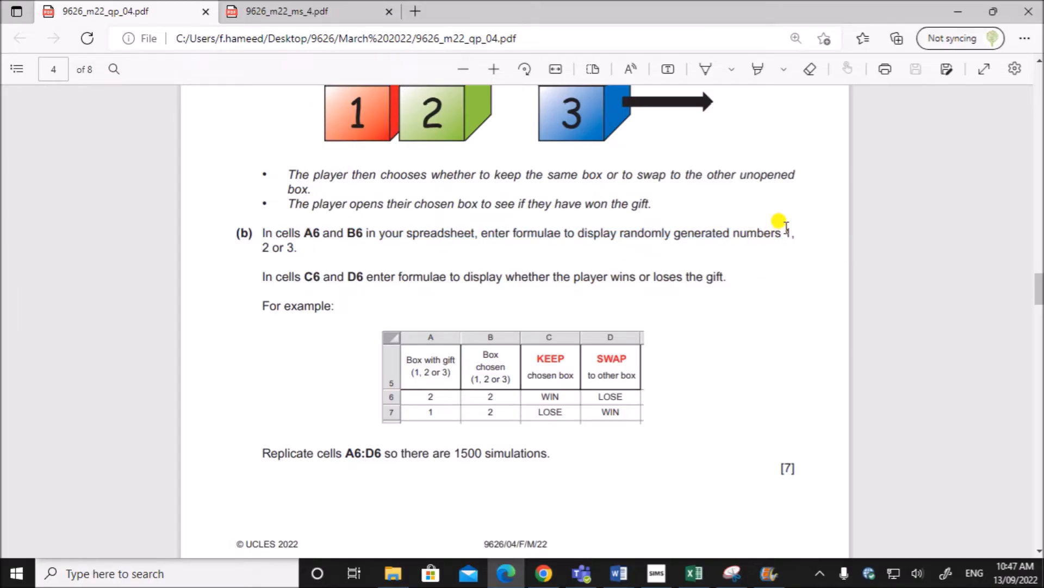
Step: Switch to Excel and enter a RANDBETWEEN formula in cell A6 with bottom value 1 and top value 3
click(689, 573)
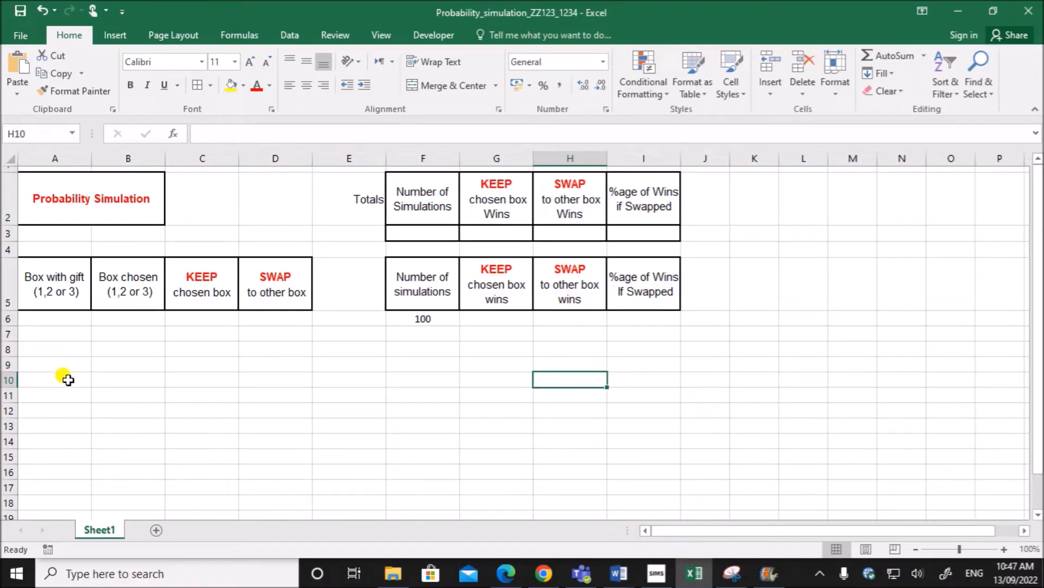
click(42, 320)
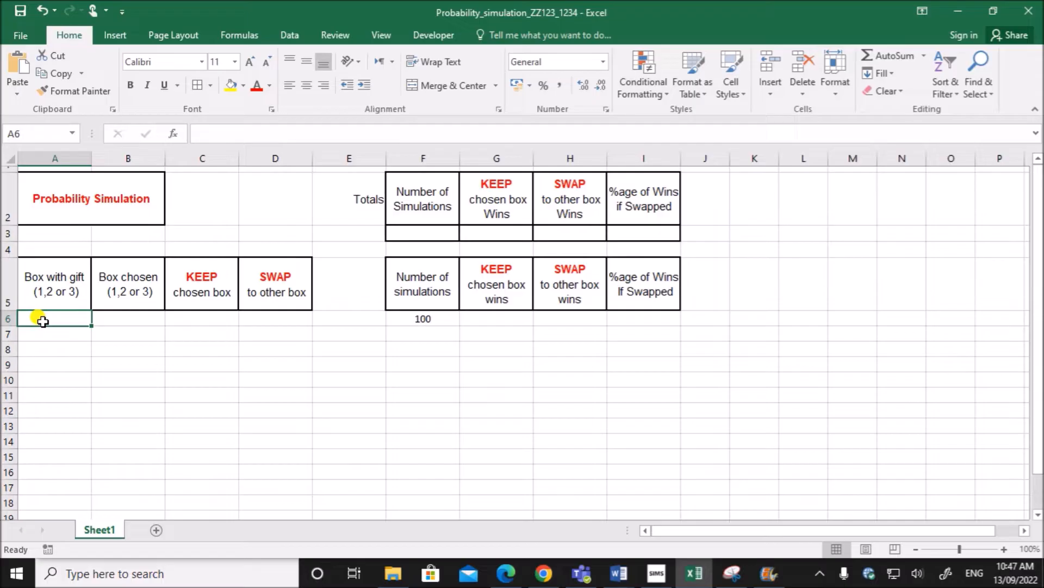
text(=RAND)
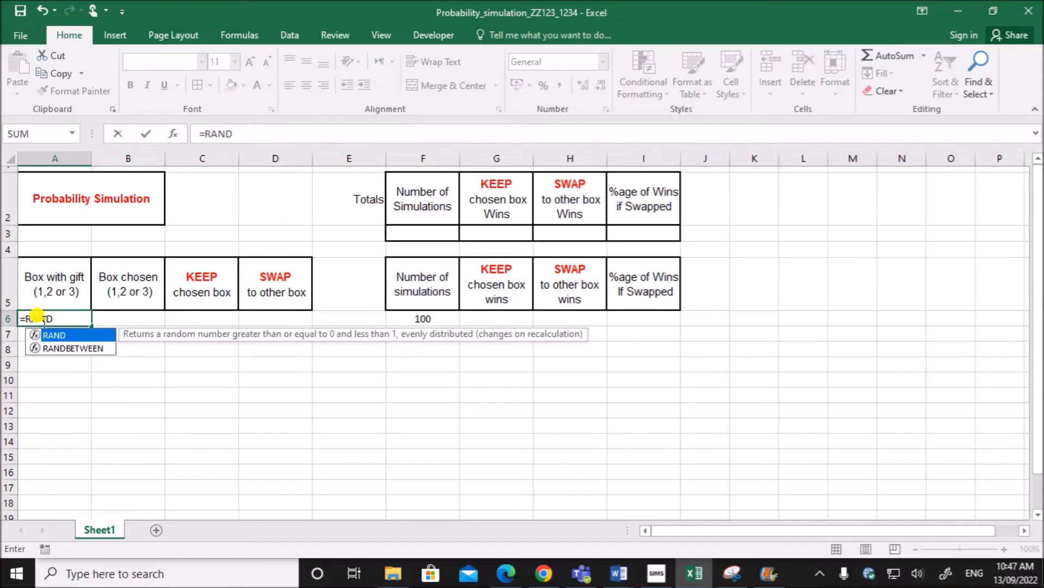
text(BETWEEN()
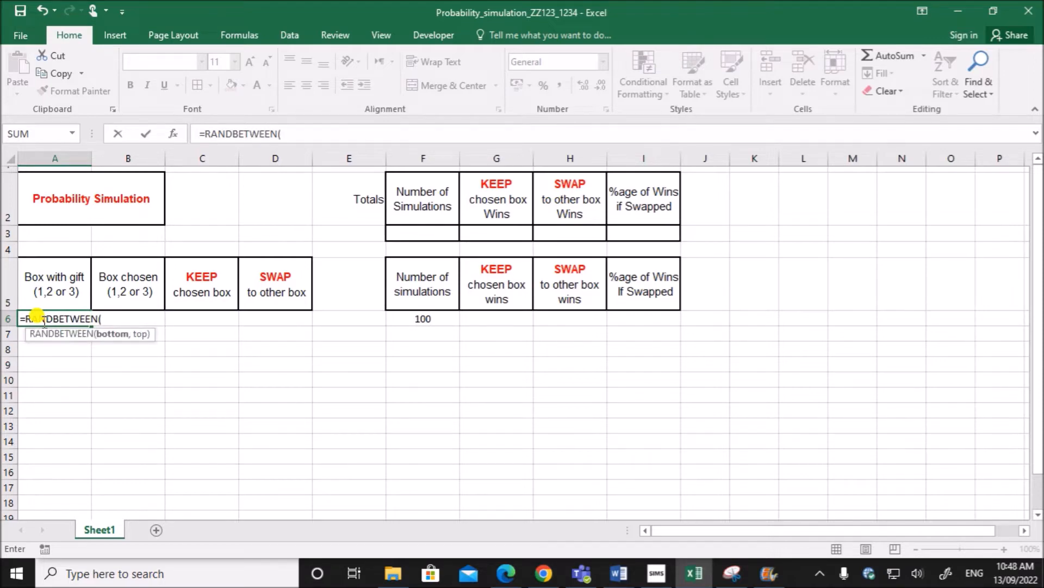
click(171, 133)
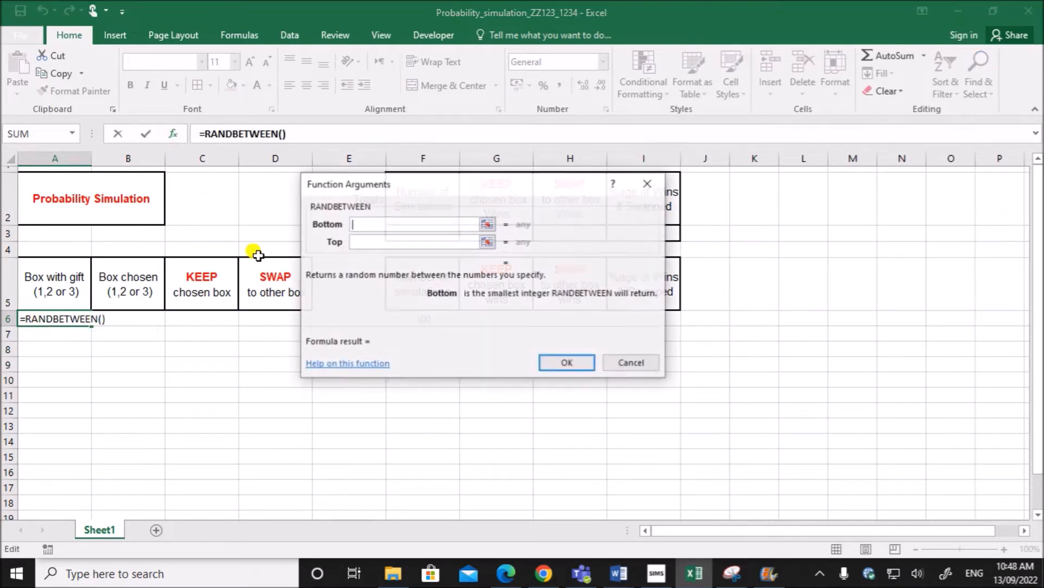
drag(365, 185, 402, 208)
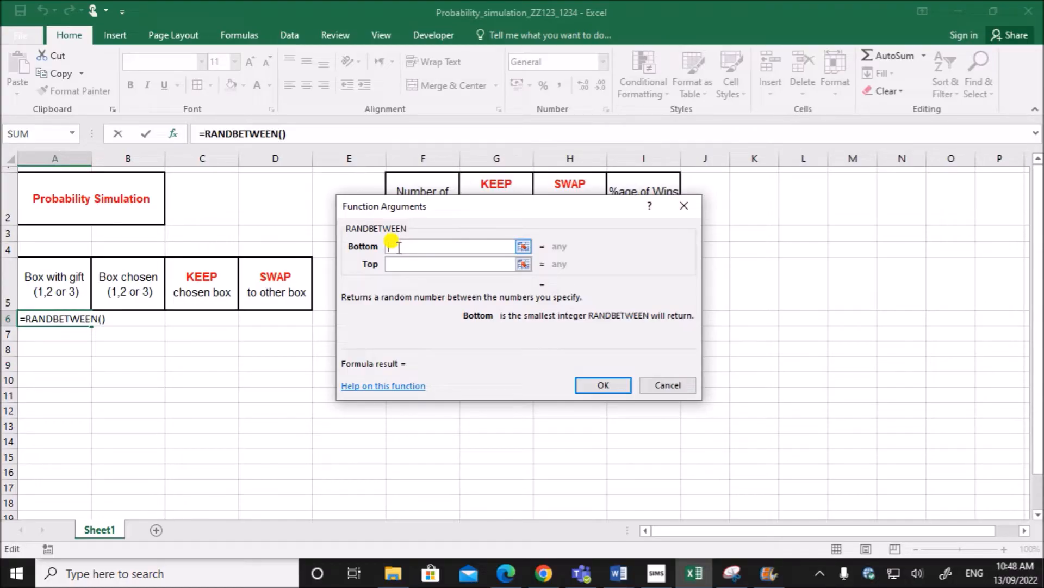
click(404, 264)
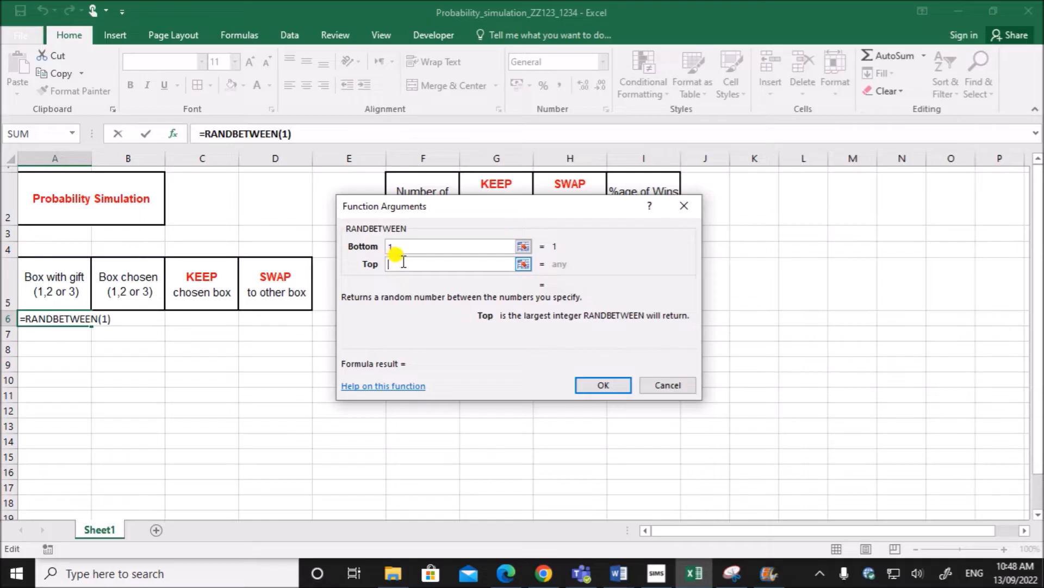
text(3)
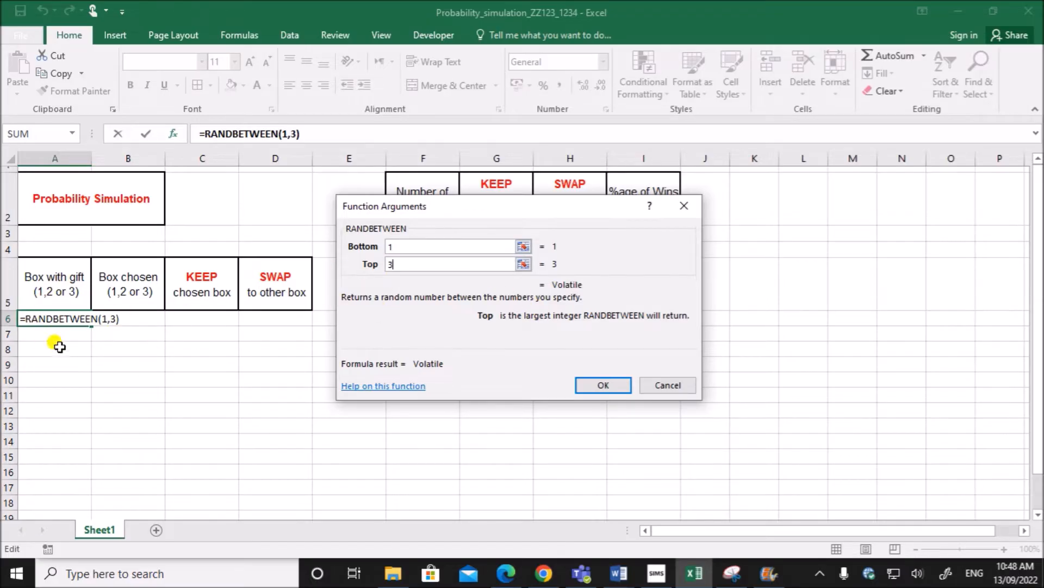
click(601, 384)
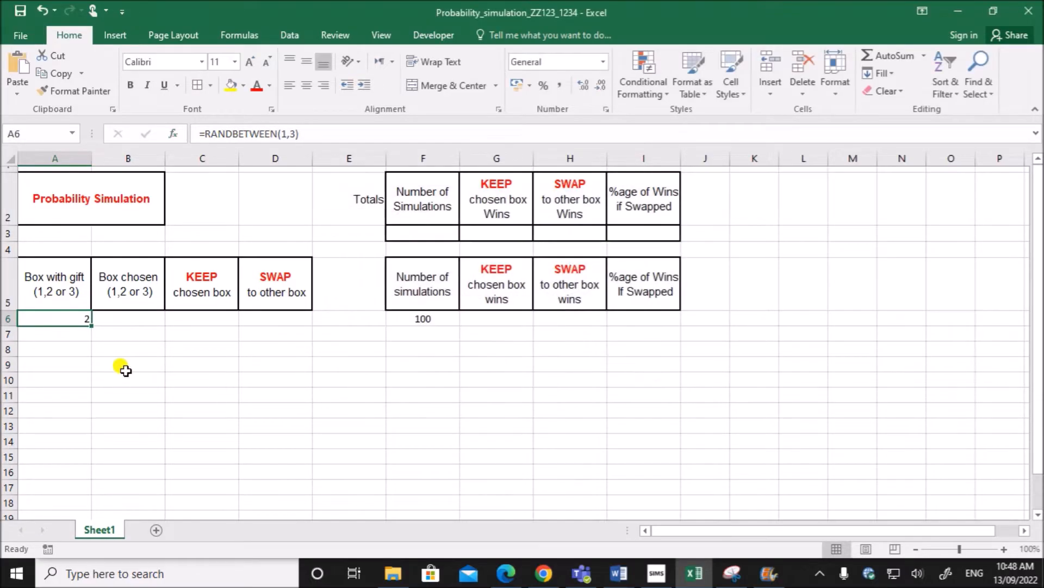
Step: Review the part (b) formula requirements for cells B6, C6 and D6 in Edge, and return to the Excel workbook
click(506, 573)
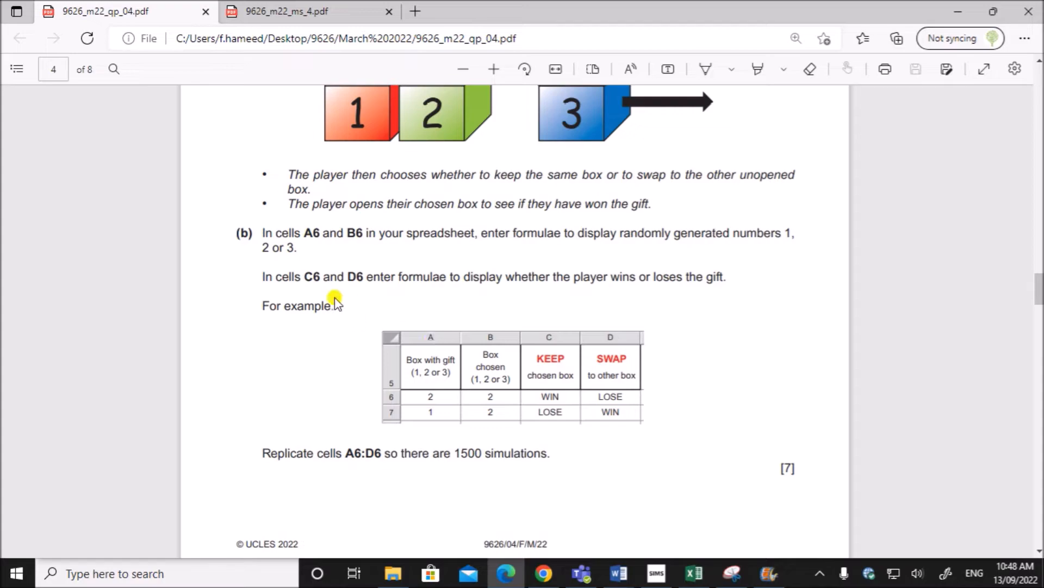
drag(306, 277, 382, 278)
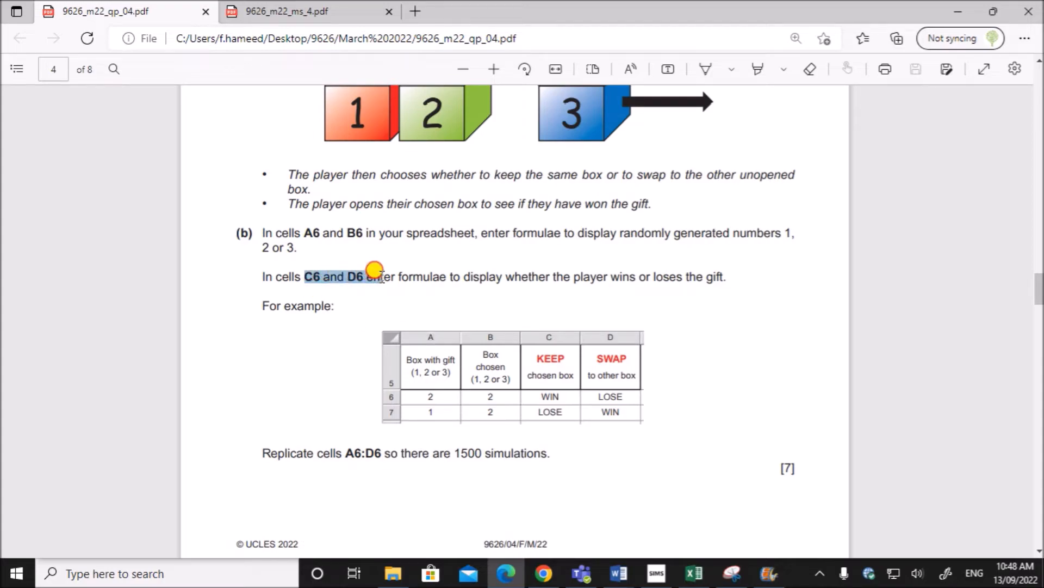
click(345, 254)
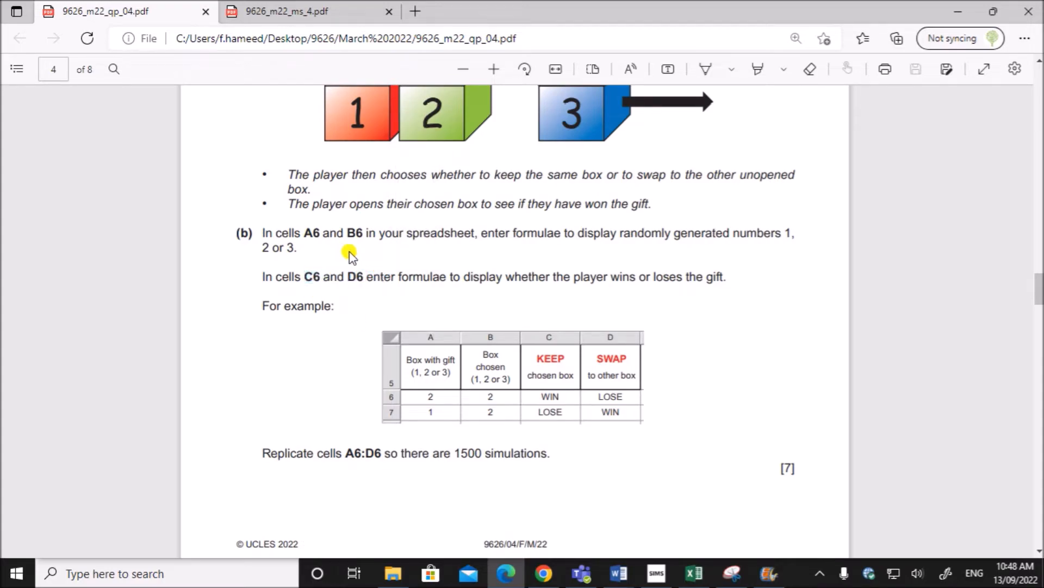
drag(348, 234, 379, 234)
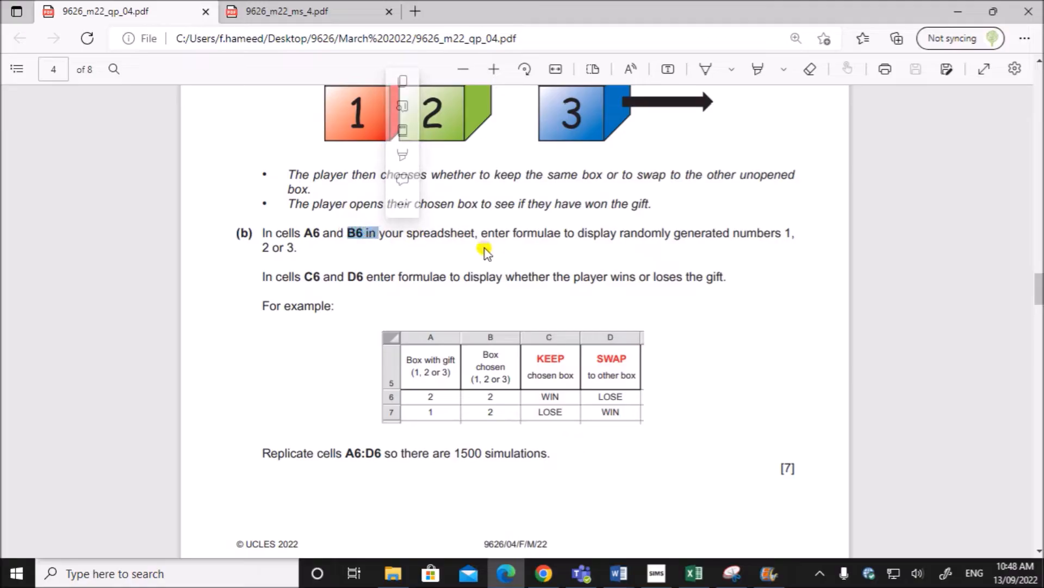
click(695, 573)
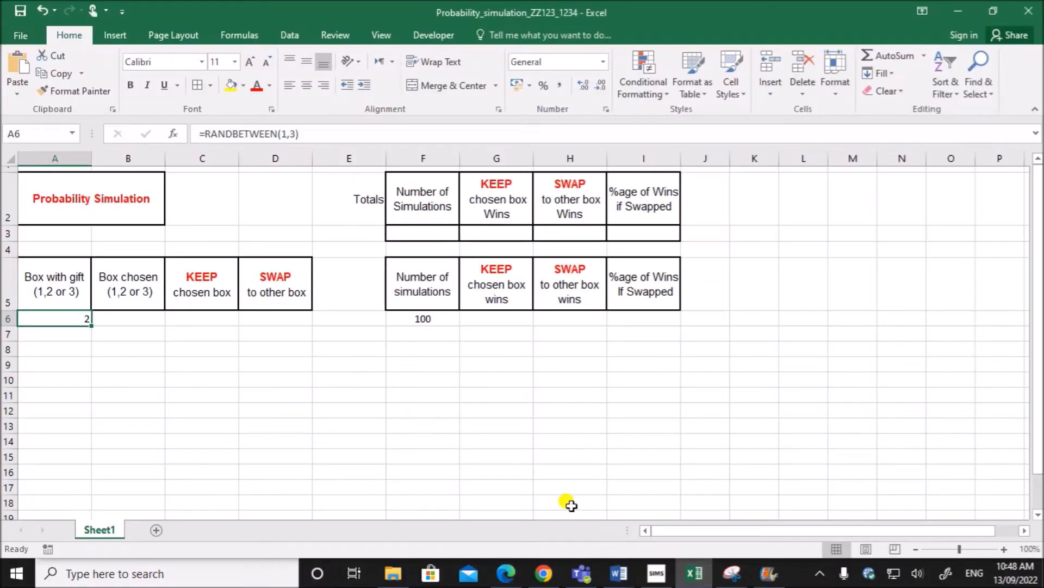
Step: Copy the RANDBETWEEN formula from cell A6 into cell B6
click(124, 317)
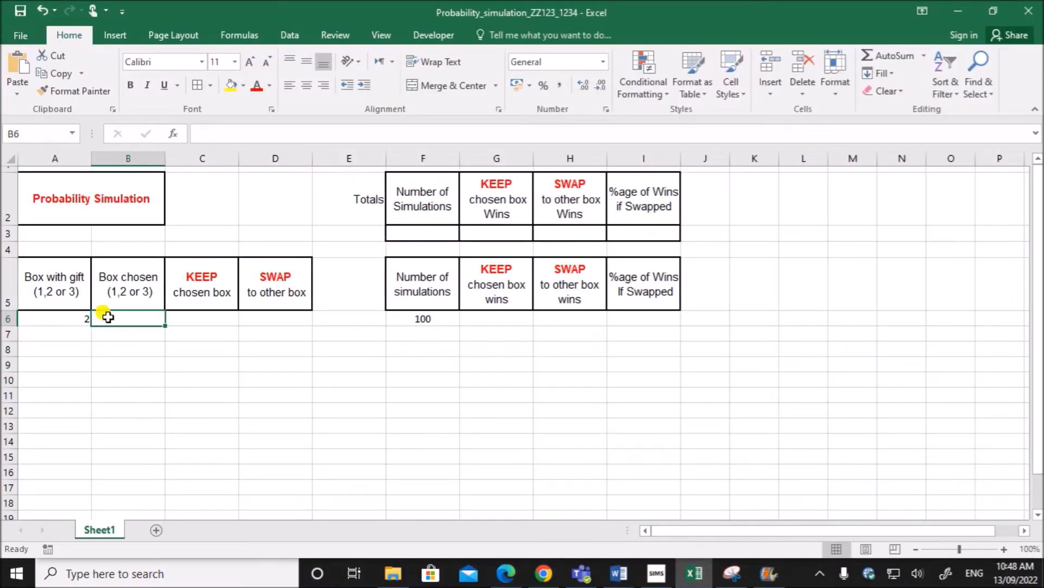
click(73, 316)
key(ctrl+c)
click(109, 319)
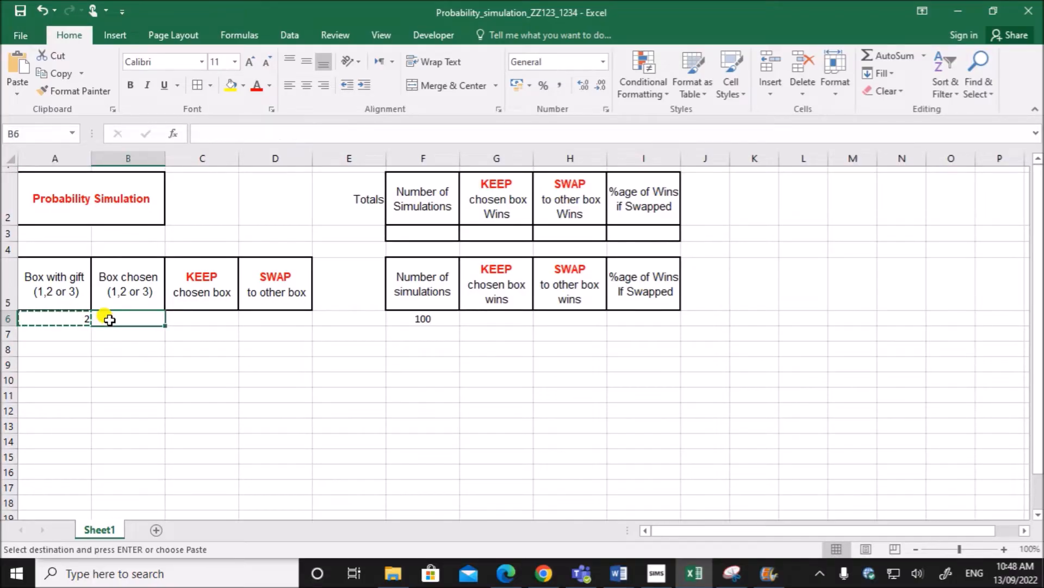
key(ctrl+v)
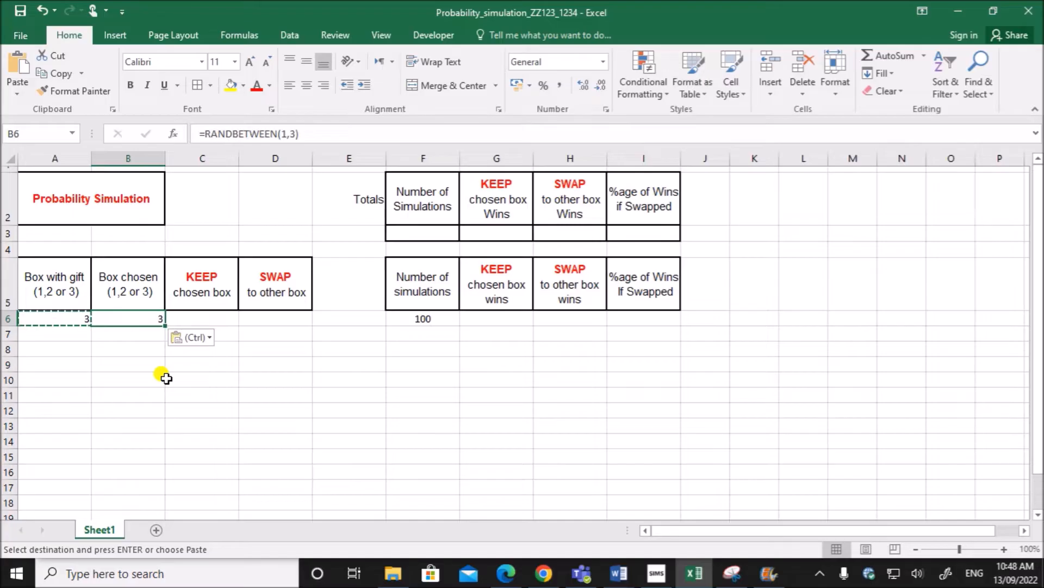
Step: Centre-align the random-number cells A6 and B6
click(122, 370)
double_click(75, 349)
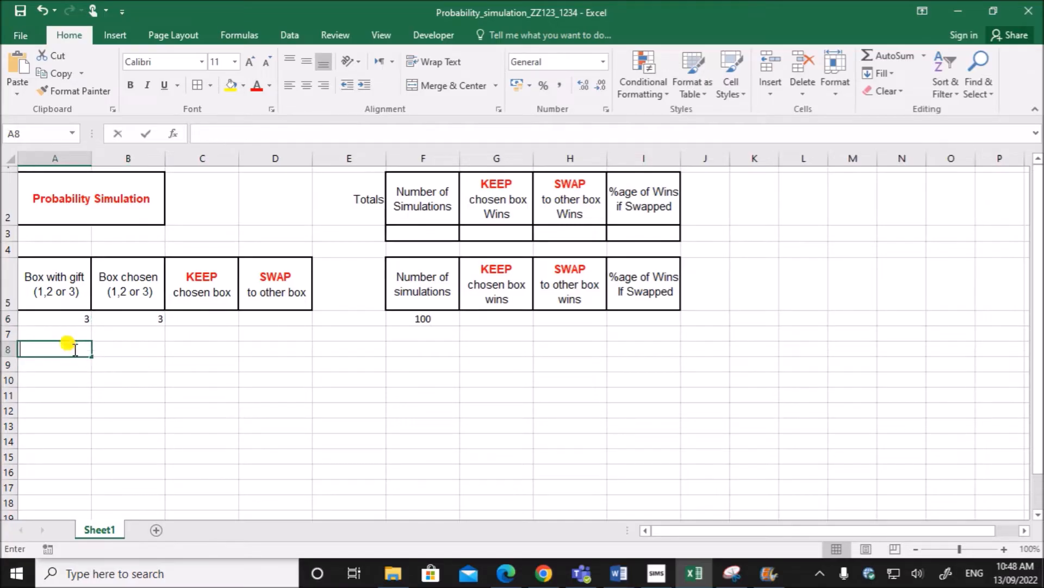
click(68, 314)
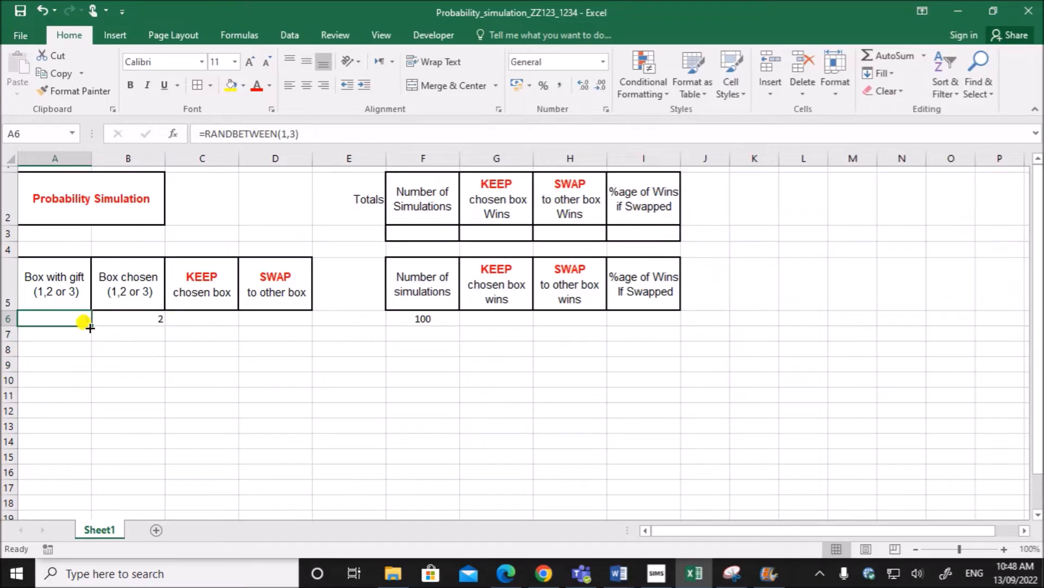
drag(89, 324, 145, 292)
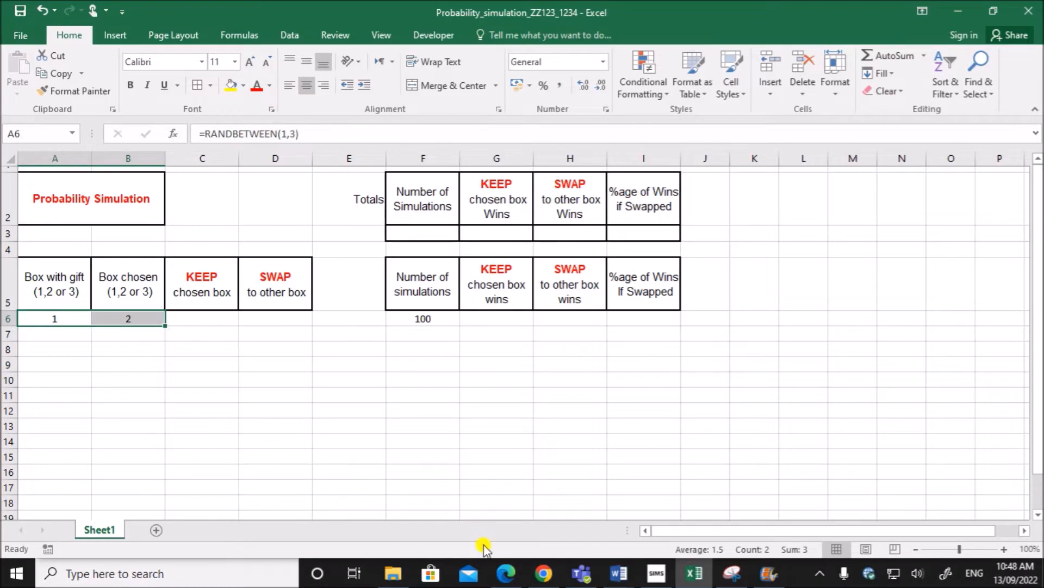
Step: Switch to Edge to read the part (b) example for C6 and D6 and the replication instruction, and return to the Excel workbook
click(504, 571)
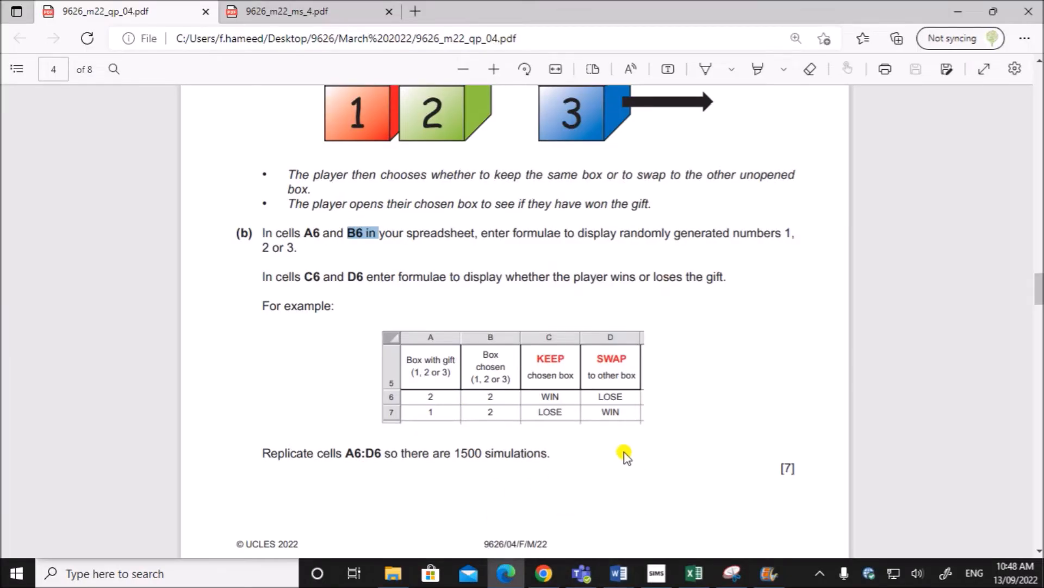
click(559, 460)
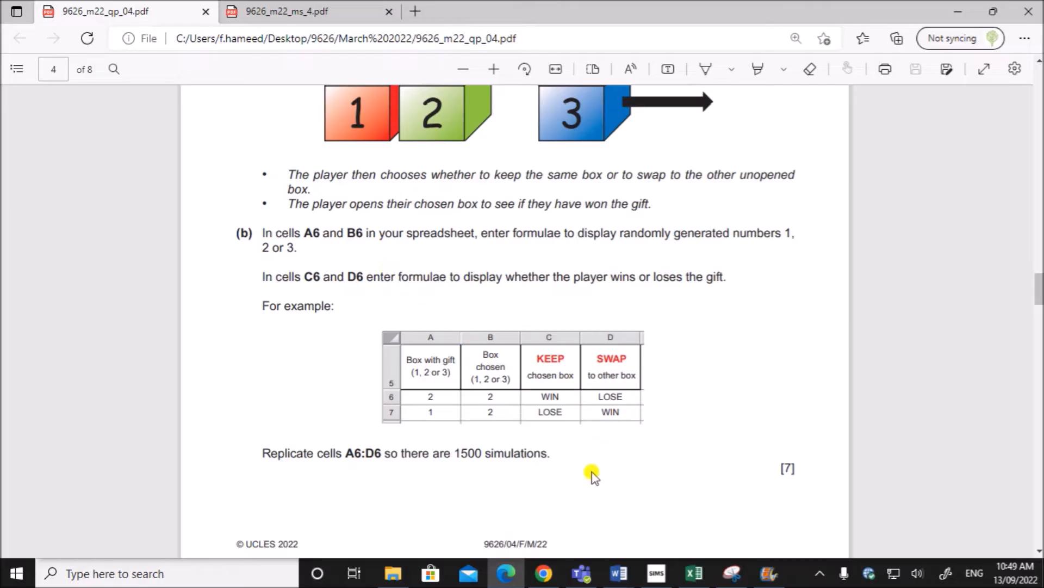
click(688, 573)
Step: Compare the Box with gift and Box chosen cells in row 6 to work out the KEEP condition for C6
click(192, 321)
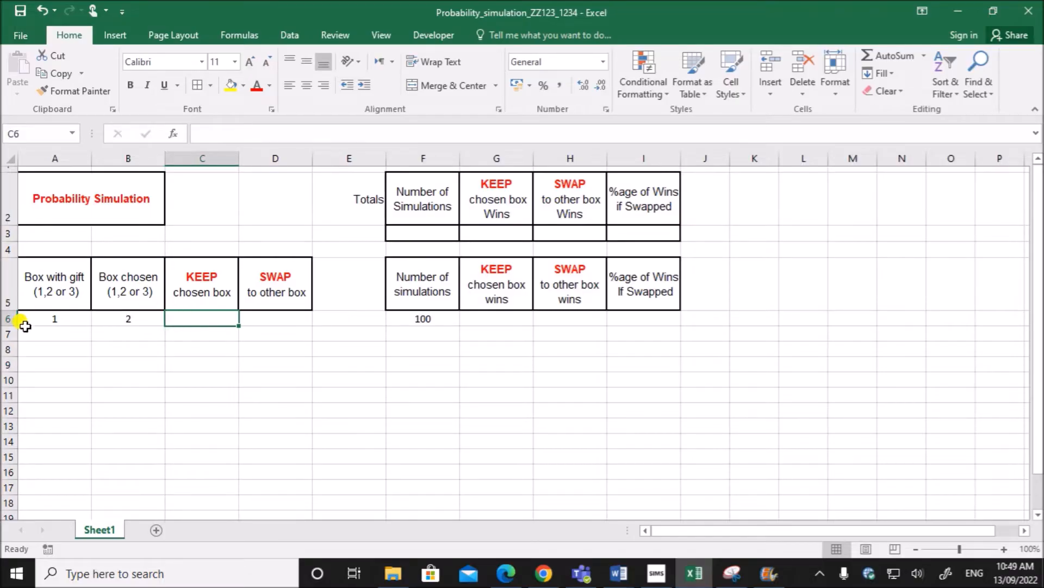
click(67, 294)
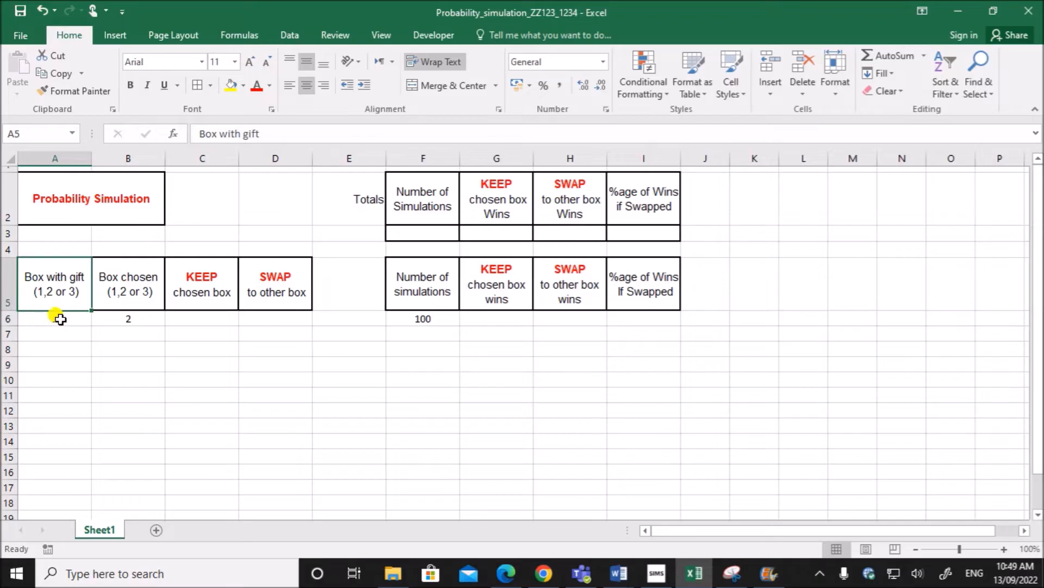
click(59, 318)
click(126, 291)
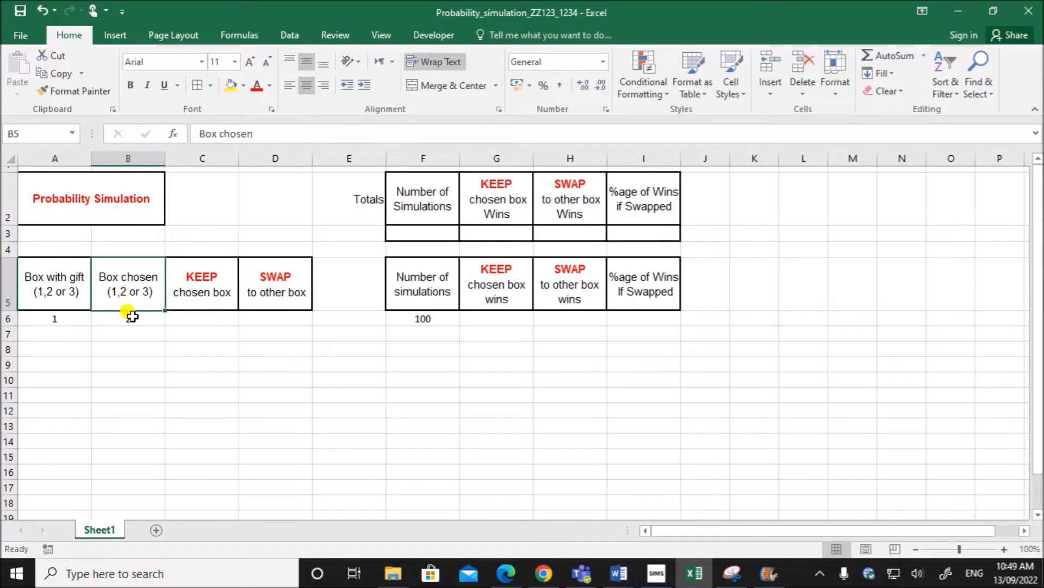
click(133, 319)
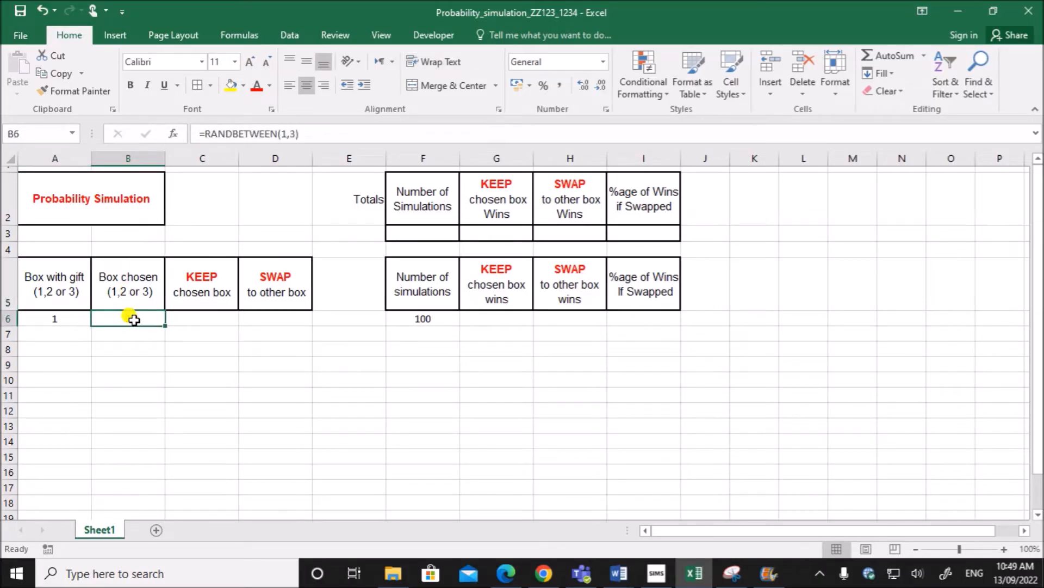
click(198, 319)
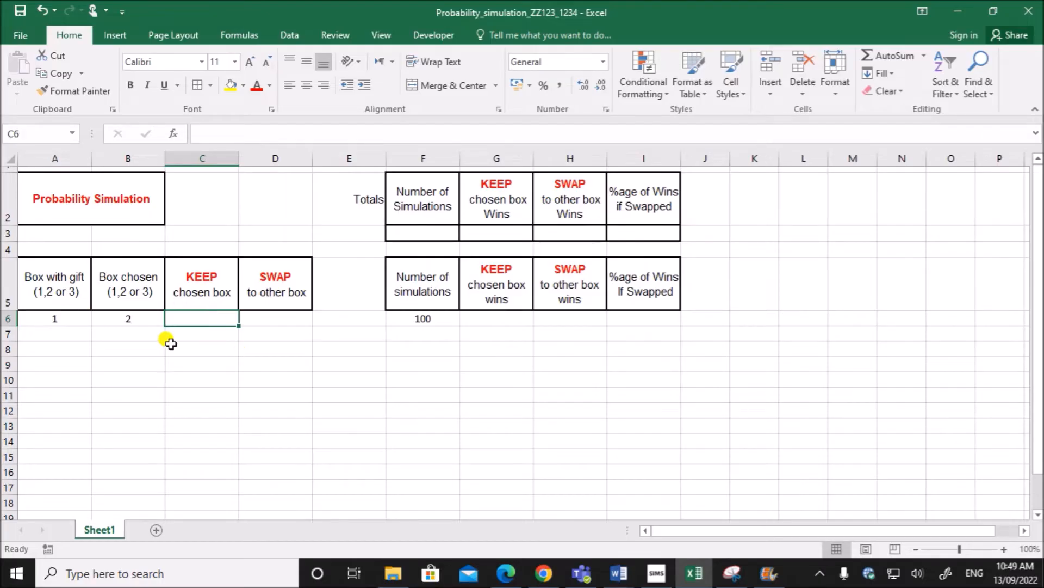
click(64, 317)
click(142, 329)
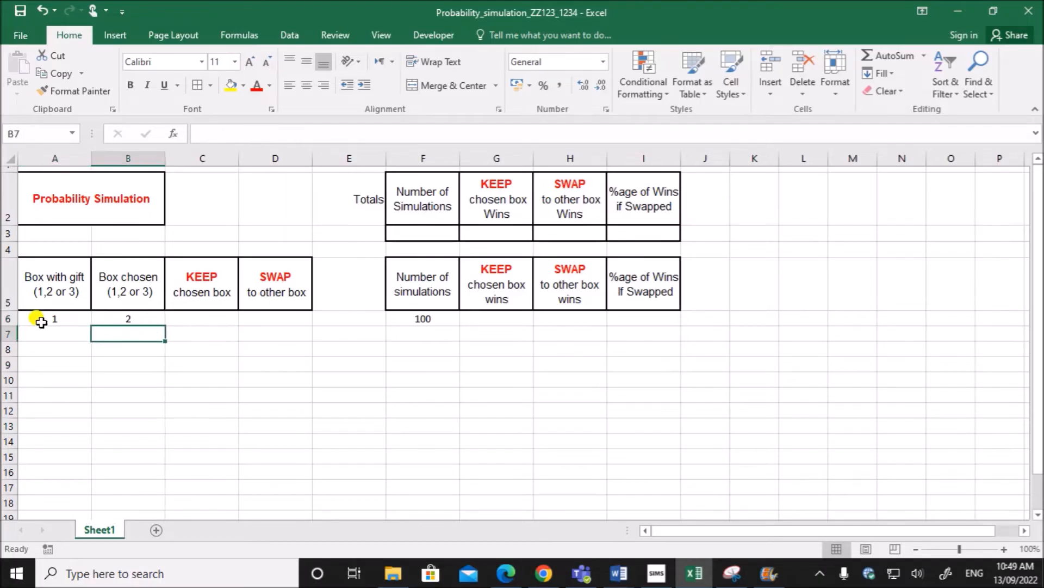
click(60, 319)
click(114, 321)
Step: Enter the formula =IF(A6=B6,"WIN","LOSE") in cell C6, checking the result wording against the question paper in Edge
click(207, 318)
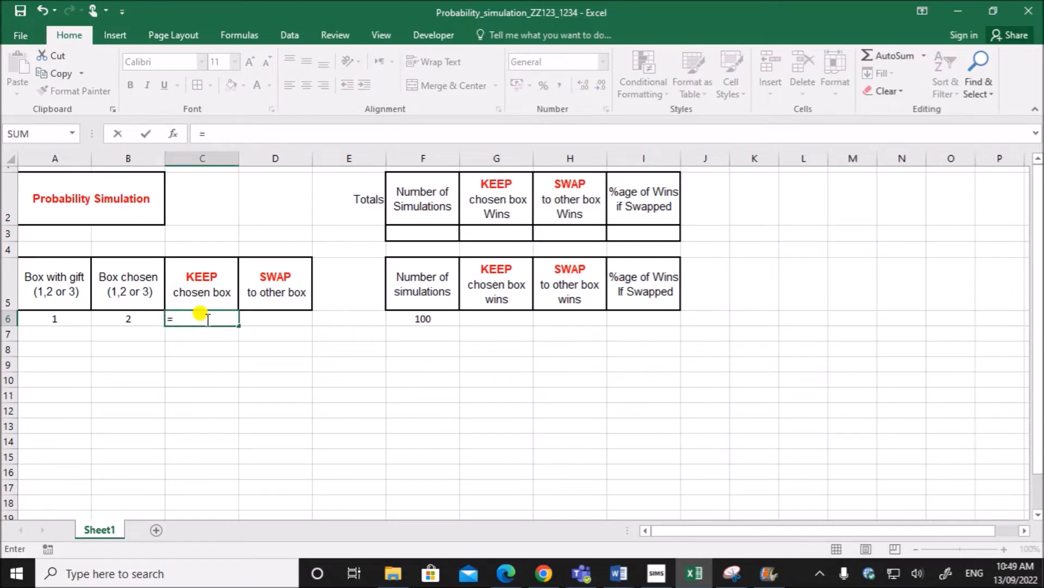
text(if)
key(Tab)
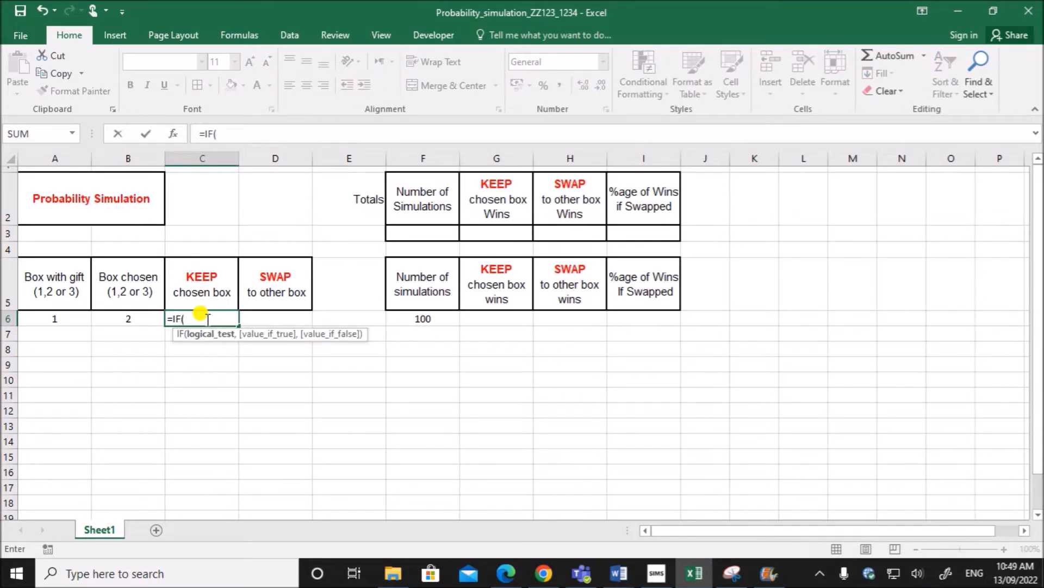
click(47, 318)
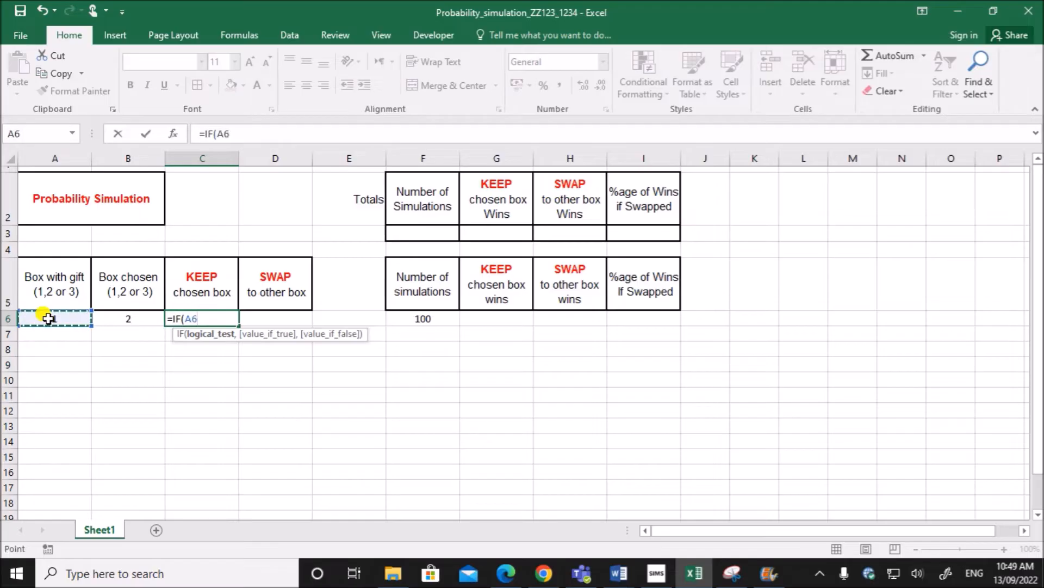
text(=)
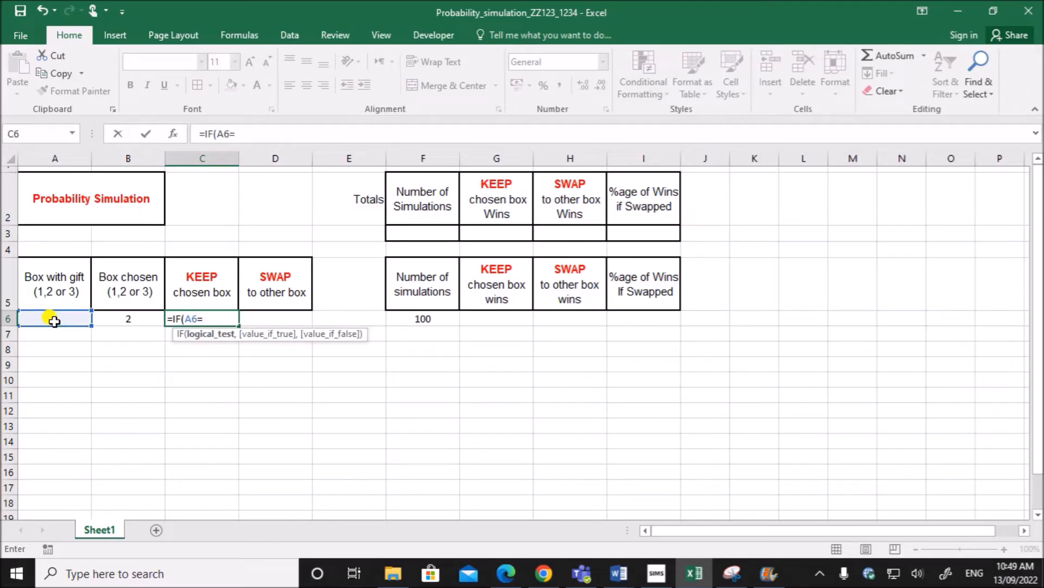
click(117, 317)
text(,)
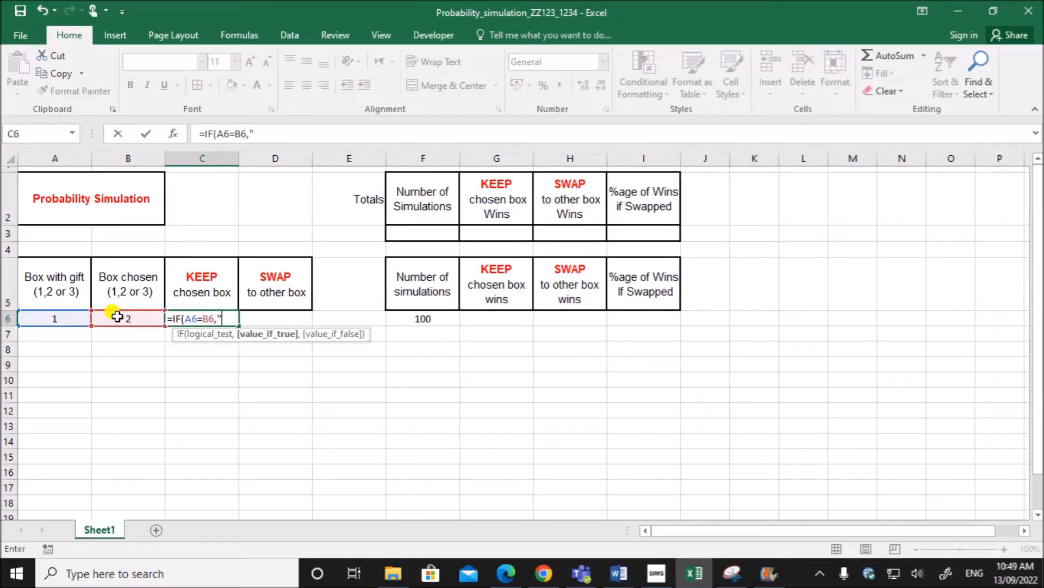
text("WIN)
click(506, 573)
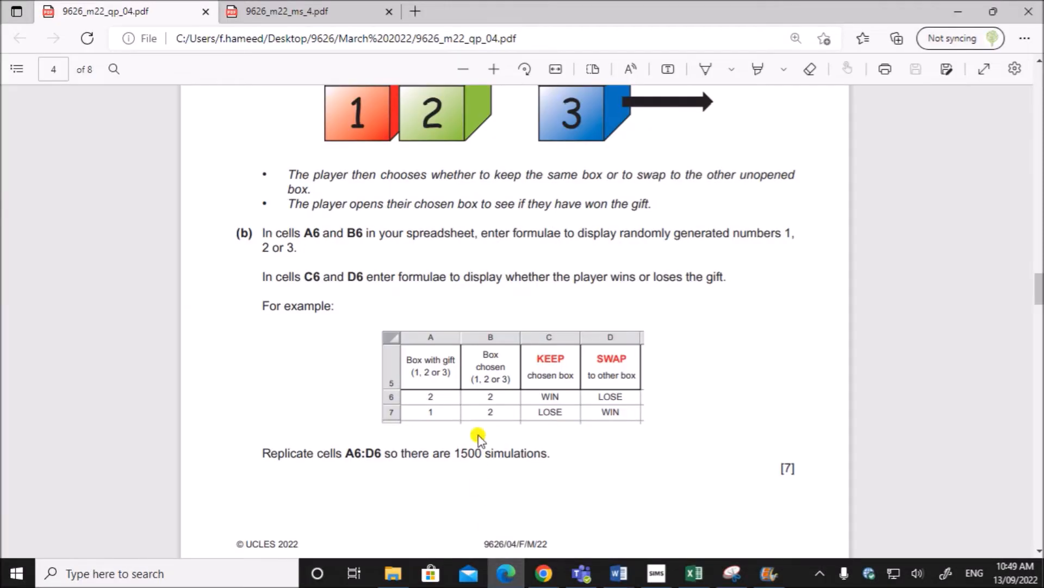
click(694, 573)
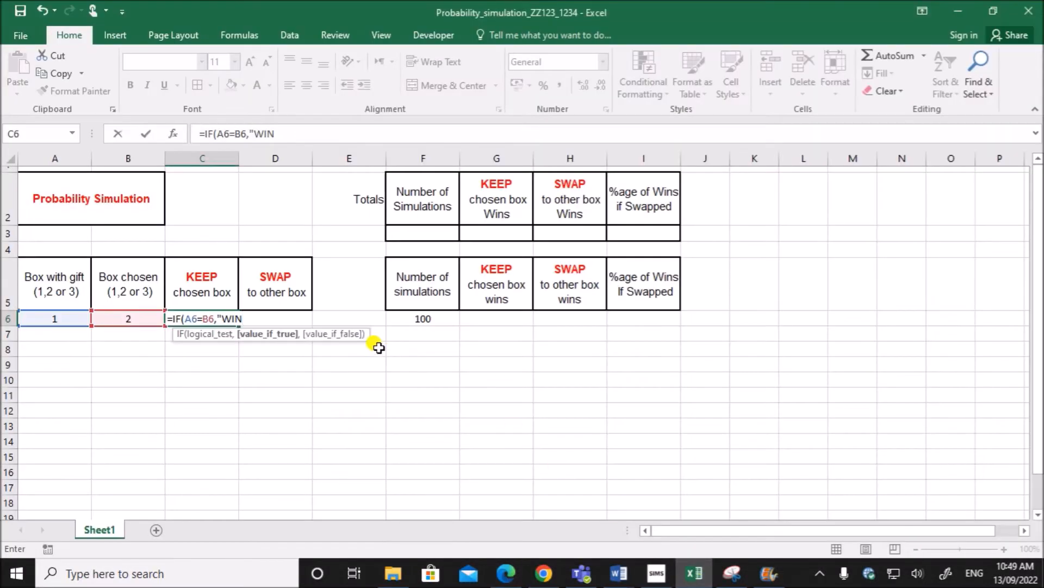
text(","LOSE)
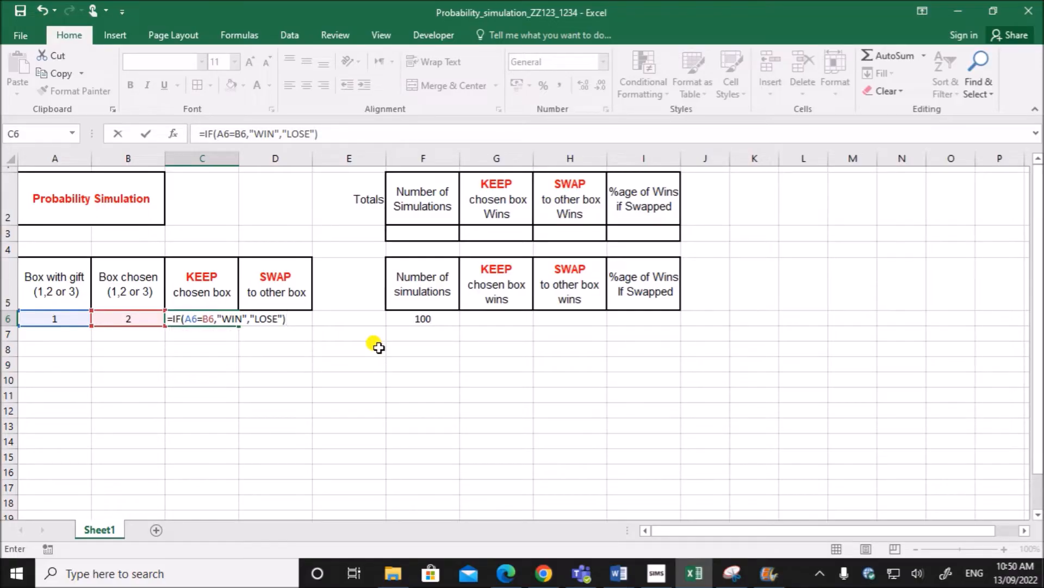
key(Return)
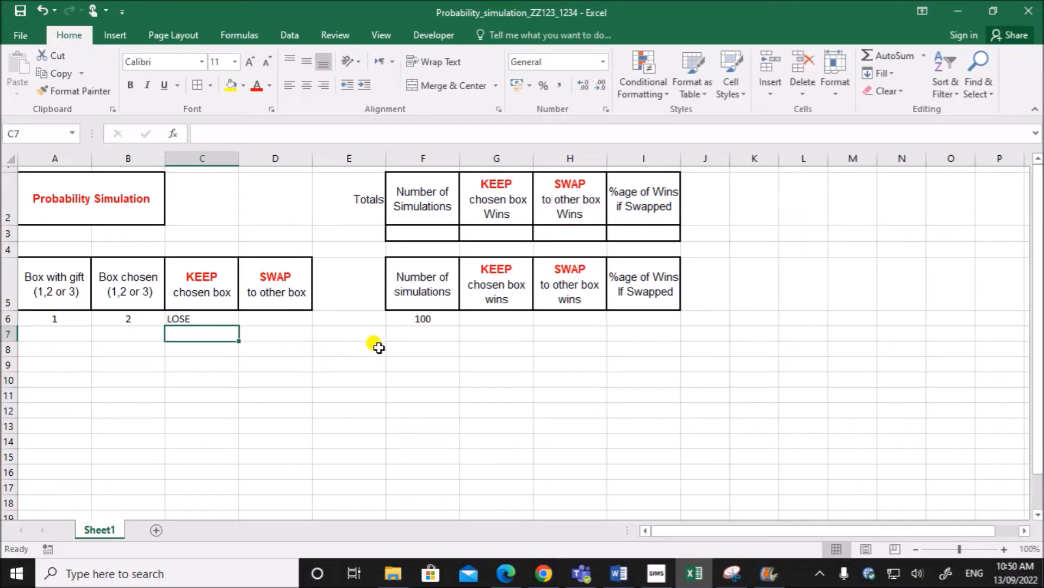
Step: Check the KEEP result against A6 and B6, and centre-align cell C6
click(190, 320)
click(43, 320)
click(118, 319)
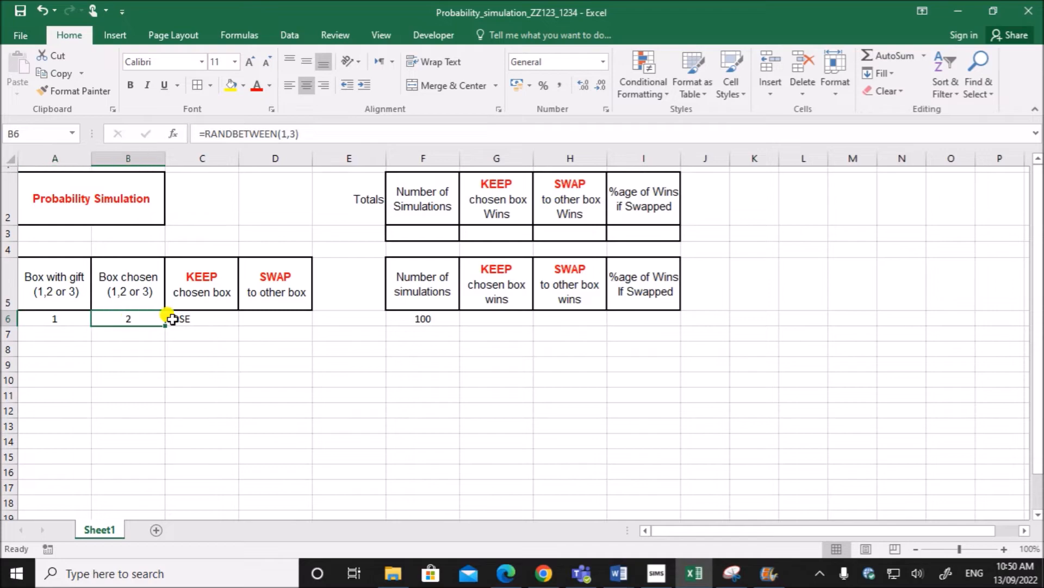
click(208, 318)
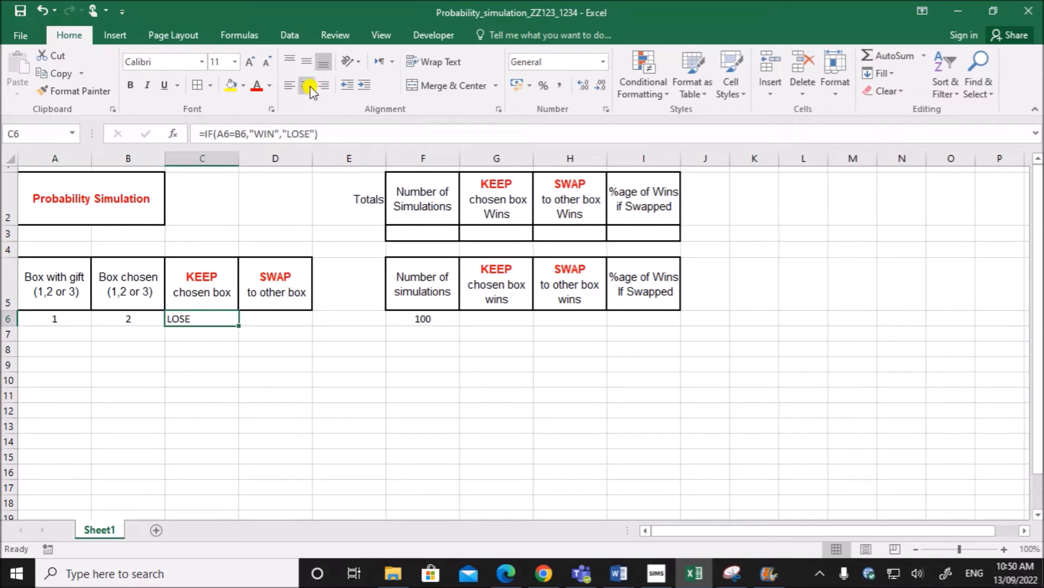
click(482, 420)
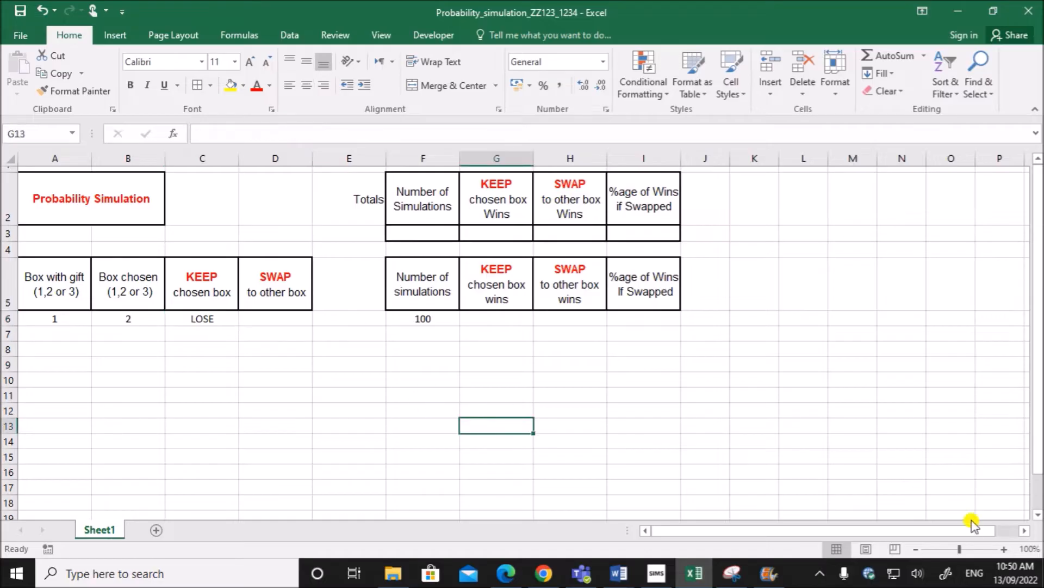
Step: Review the IF formula in the KEEP cell C6 and close the cell without editing it
click(1003, 548)
click(1005, 548)
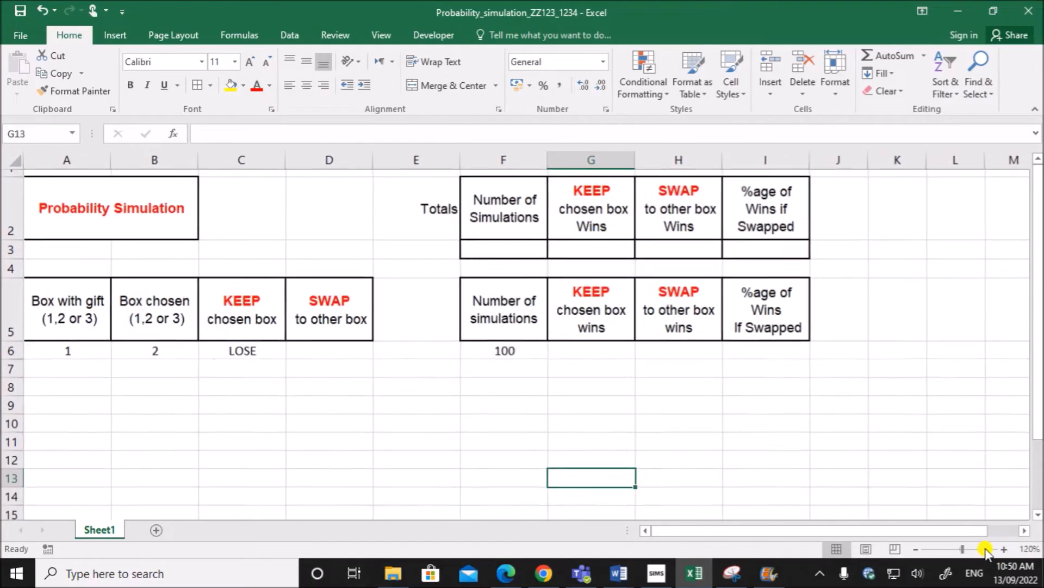
click(1005, 549)
click(1005, 549)
scroll(449, 389, down, 1)
double_click(283, 300)
click(228, 303)
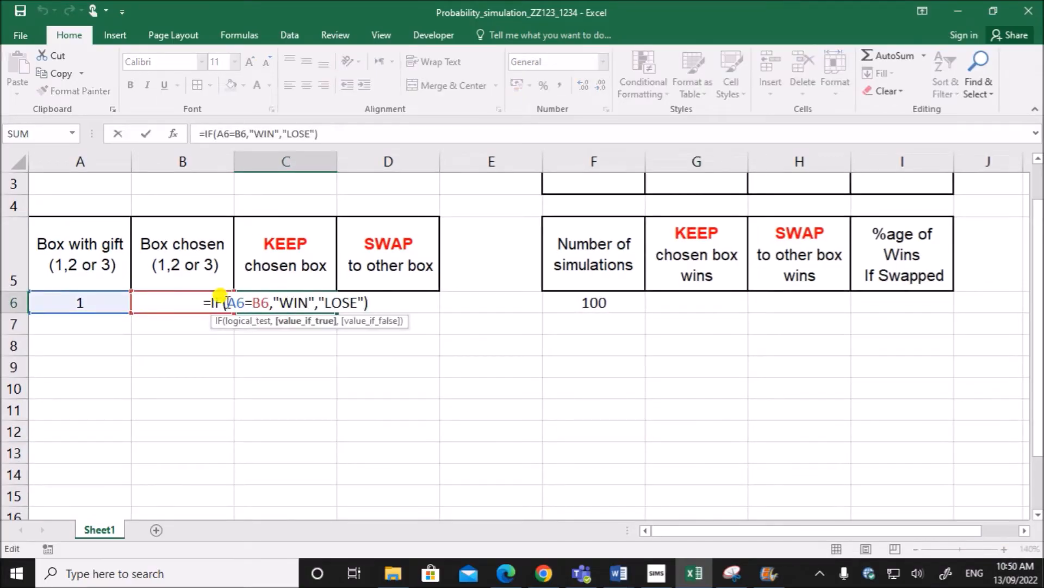
drag(212, 303, 372, 308)
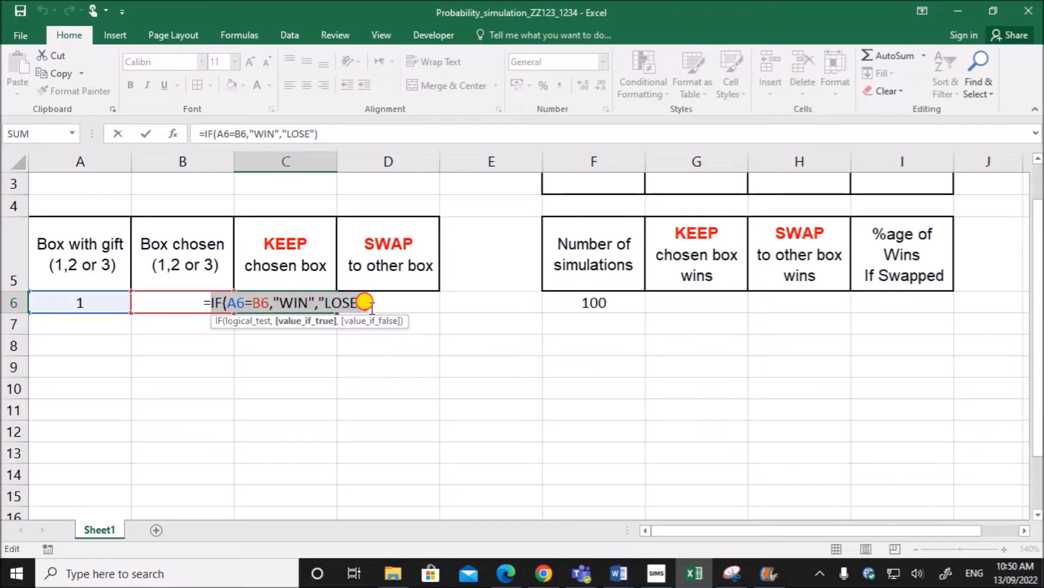
key(Return)
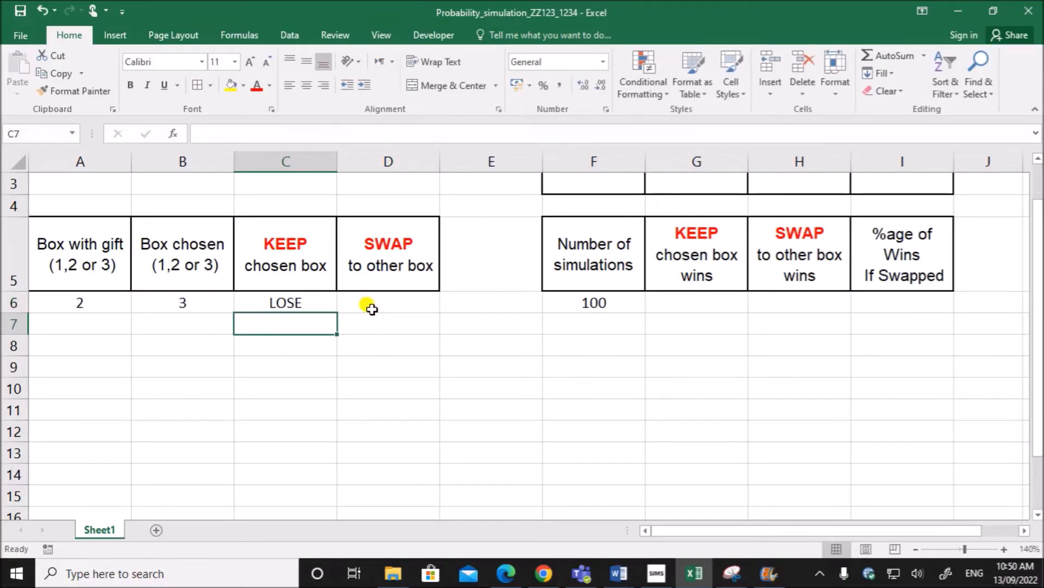
Step: Compare the values in A6 and B6 to work out the SWAP condition for cell D6
click(382, 305)
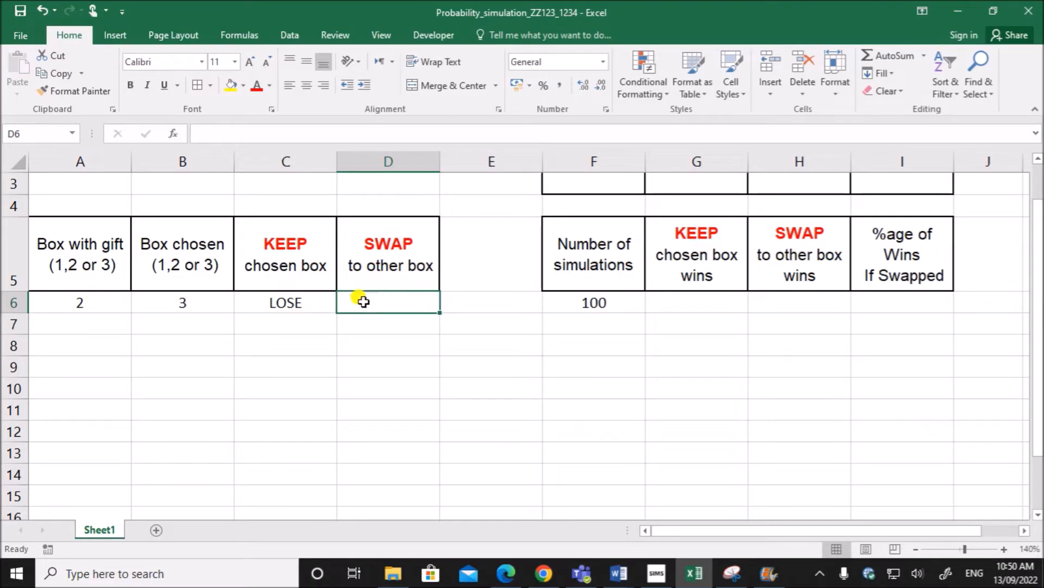
click(83, 296)
click(173, 300)
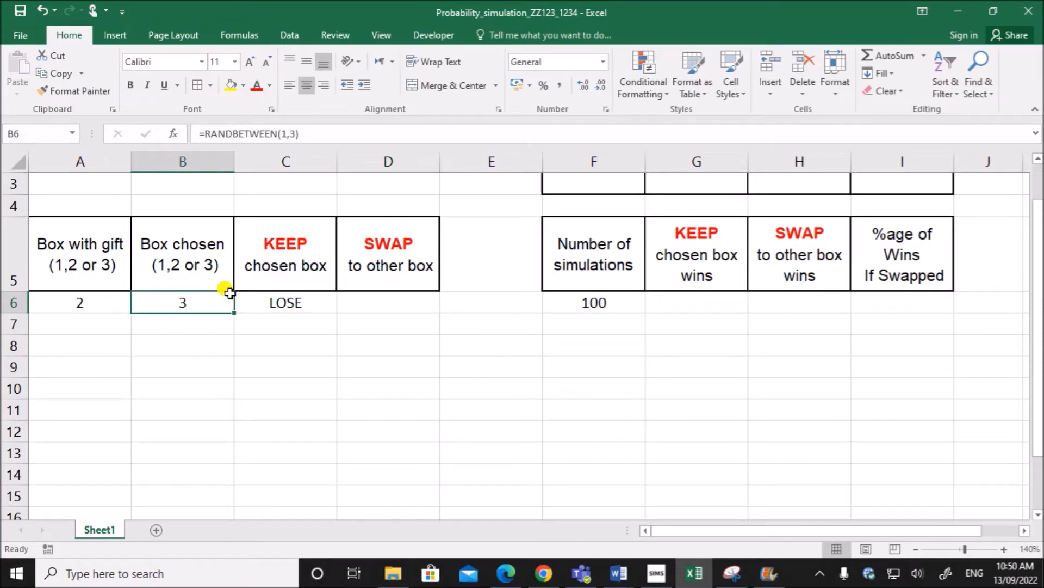
click(363, 302)
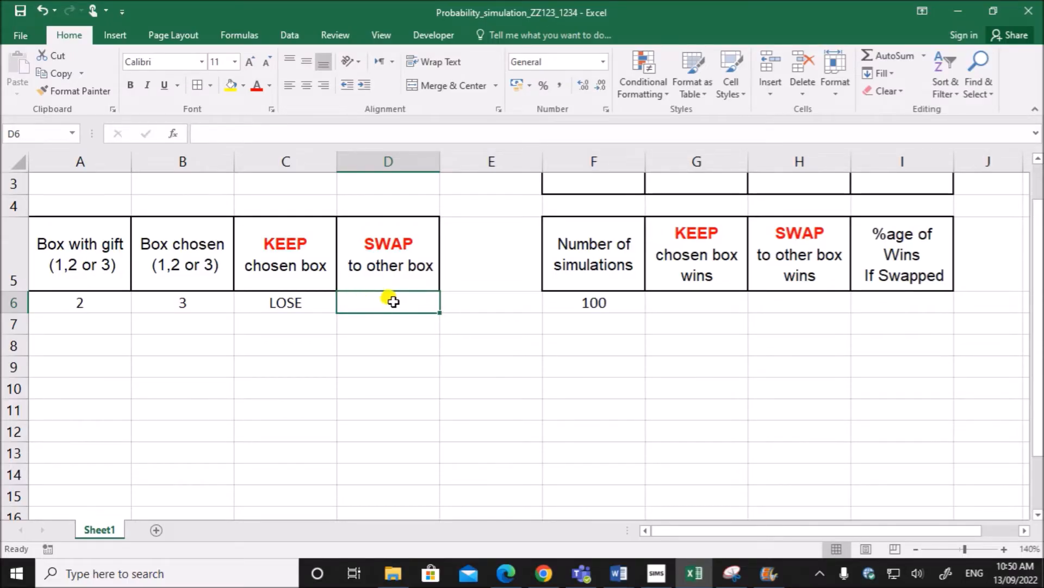
click(109, 303)
click(187, 303)
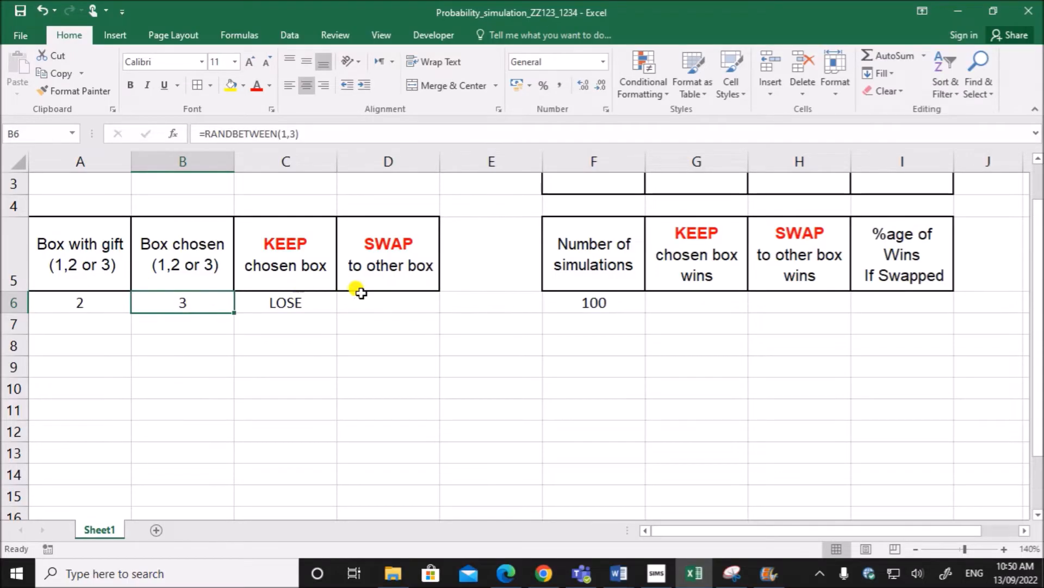
Step: Check the KEEP formula in C6 and enter =IF(A6=B6,"LOSE","WIN") in the SWAP cell D6
double_click(288, 302)
drag(201, 294, 368, 300)
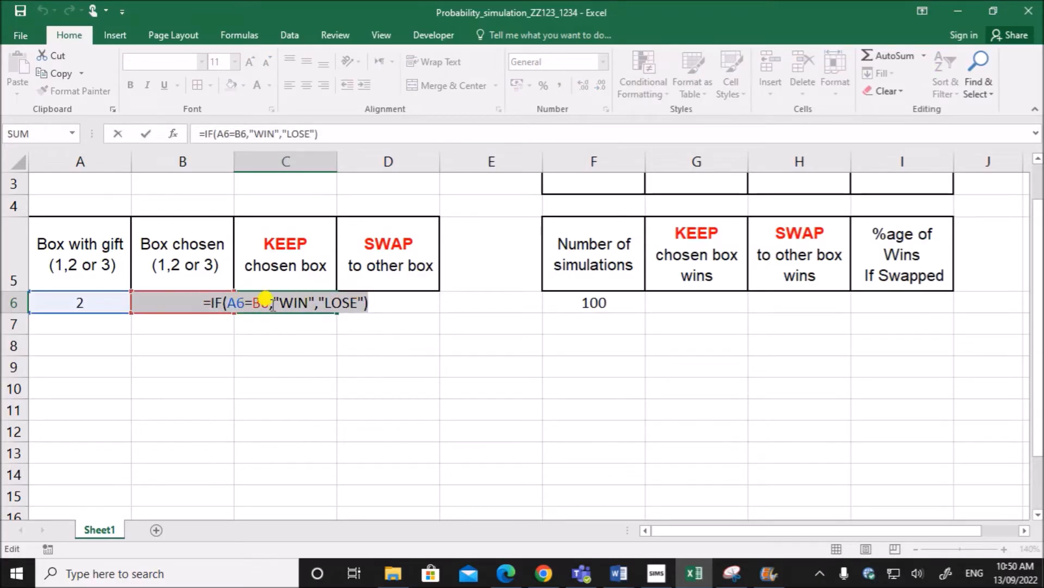
key(Return)
click(401, 304)
text(=IF()
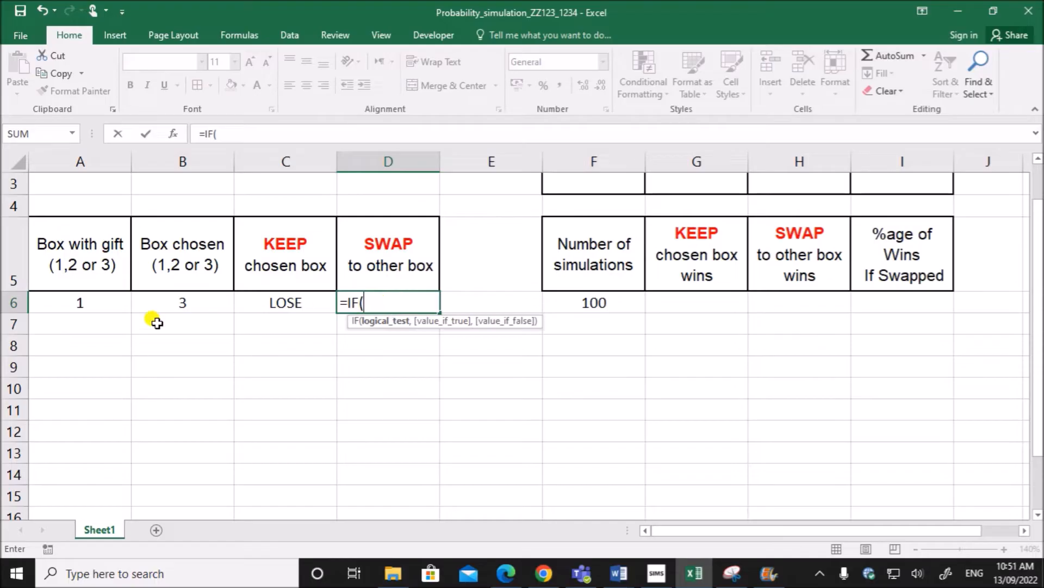
click(96, 303)
text(=)
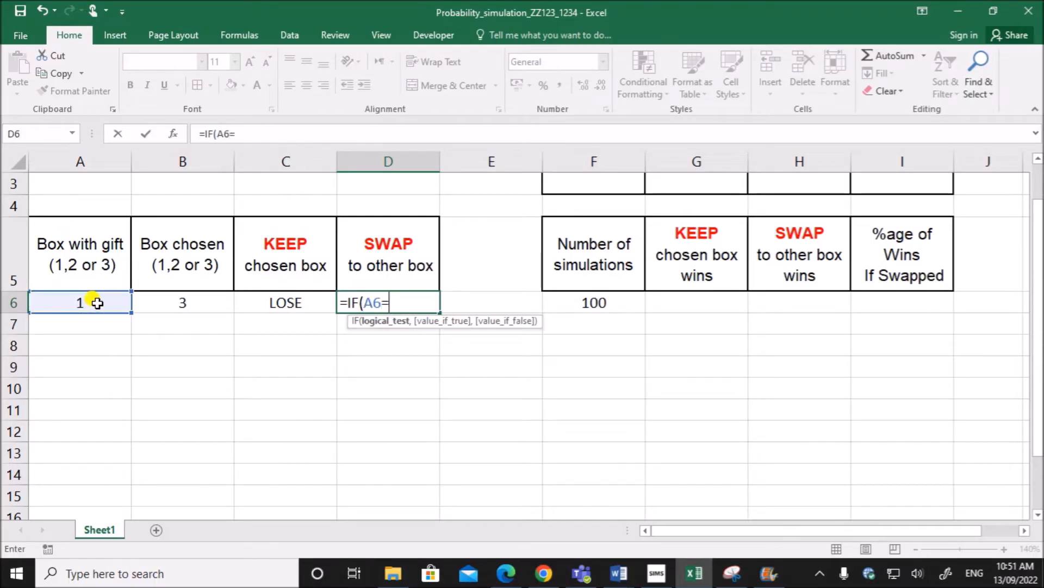
click(149, 304)
text(,"LO)
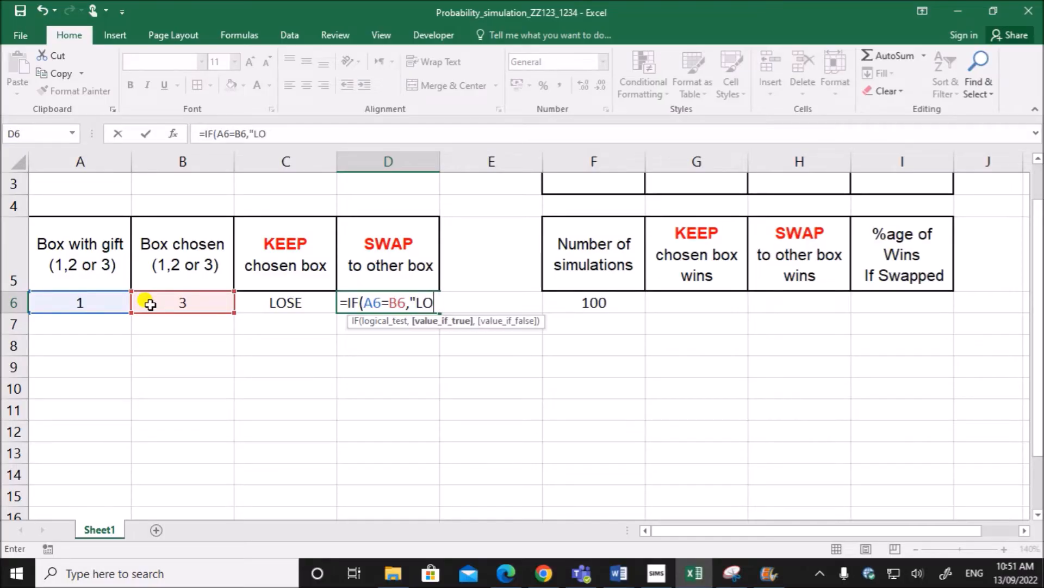
text(SE","WIN")
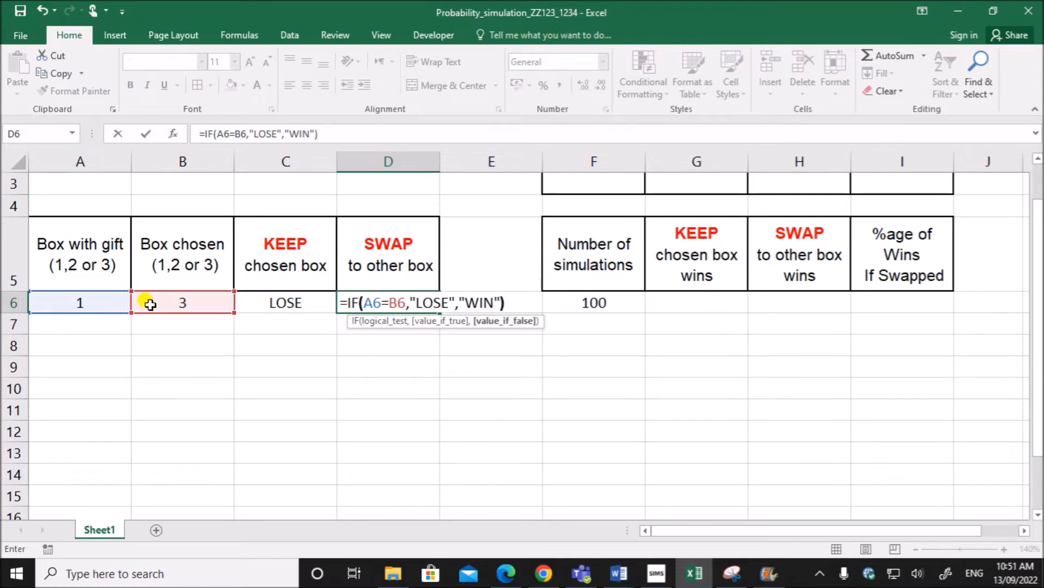
key(Return)
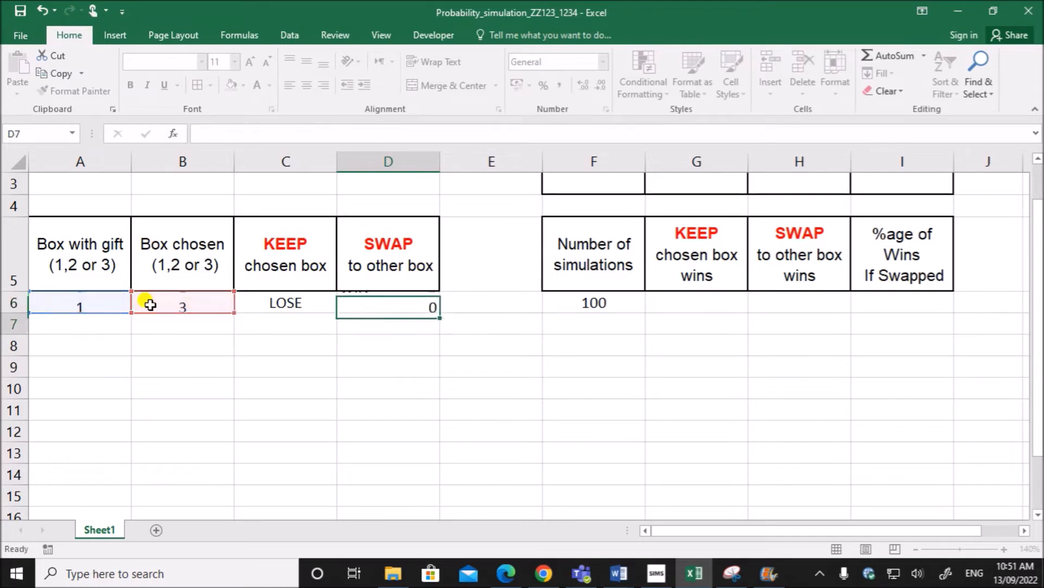
Step: Centre-align the KEEP and SWAP results in cells C6:D6
drag(313, 301, 373, 299)
click(309, 87)
click(450, 381)
Step: Check the replication requirement in the question paper in Edge, and fill A6:D6 down to row 1505 in Excel for 1500 simulations
click(524, 579)
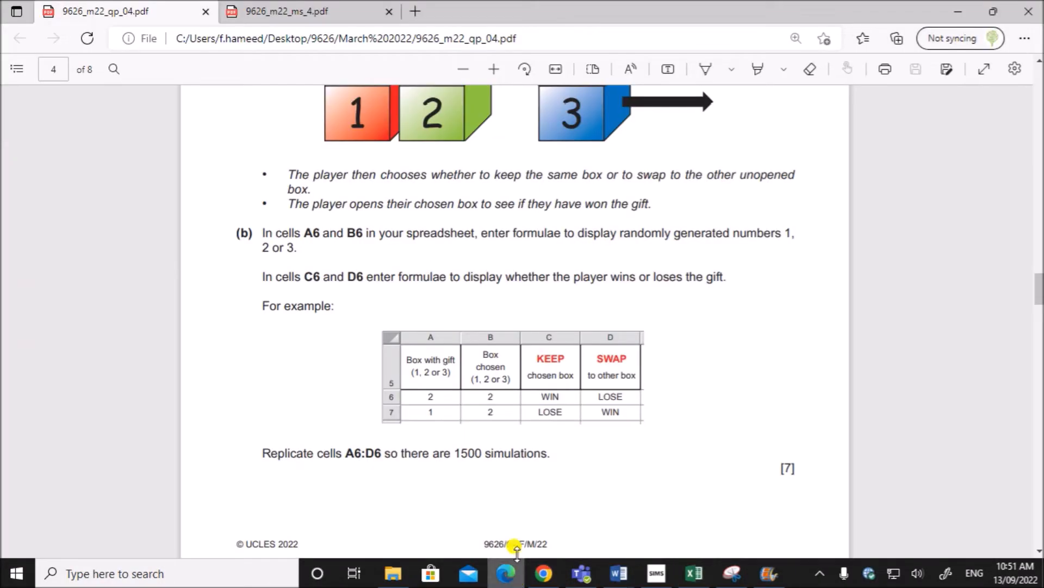
scroll(489, 479, down, 2)
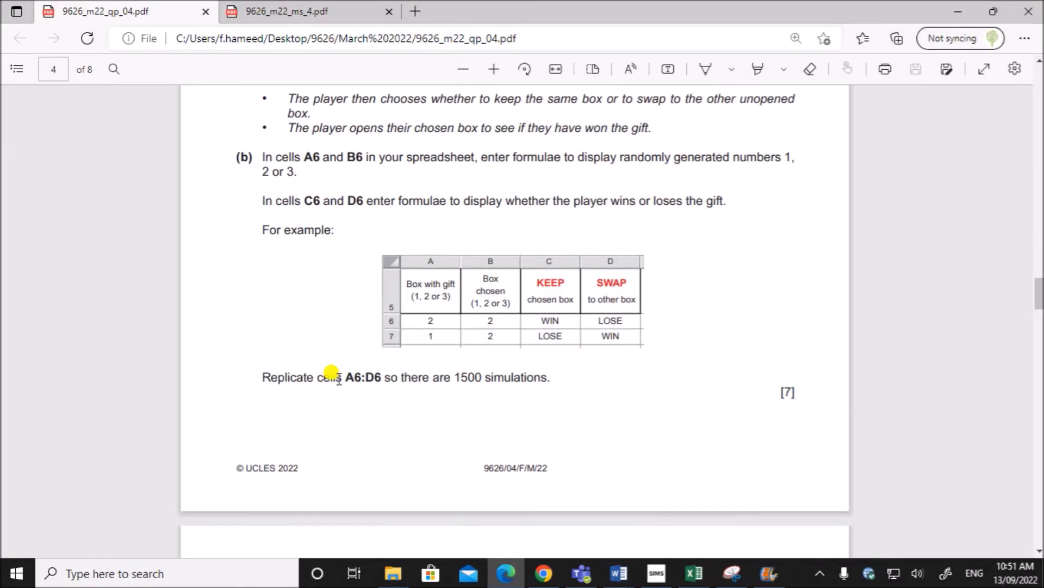
drag(347, 381, 554, 380)
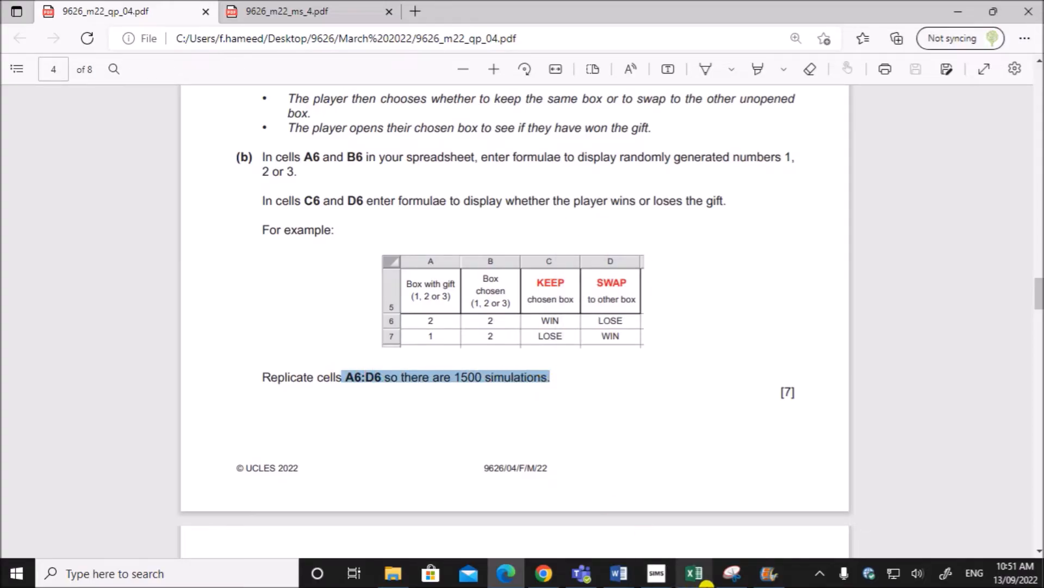
click(694, 573)
drag(103, 302, 403, 298)
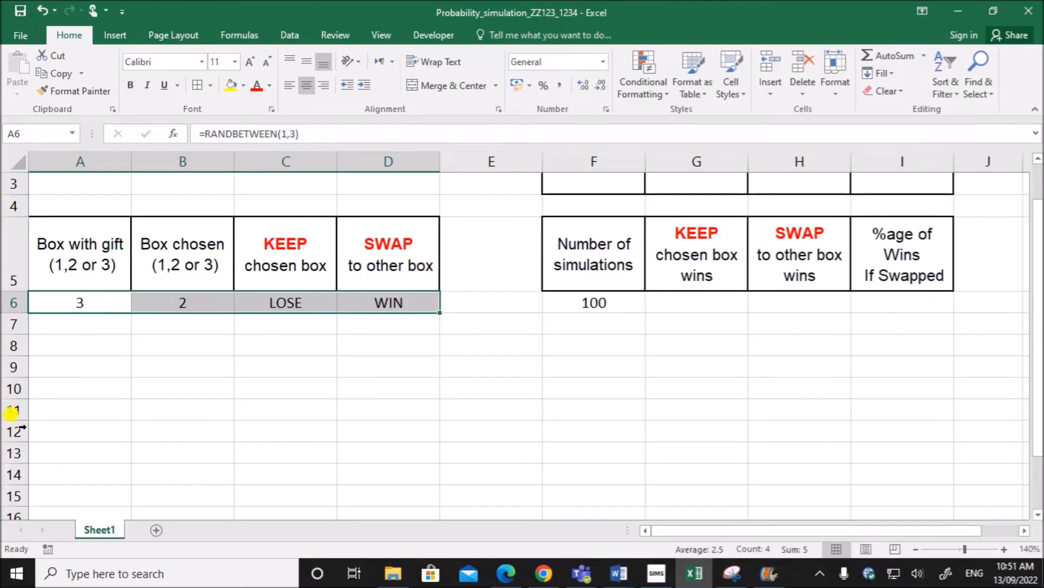
drag(434, 308, 362, 515)
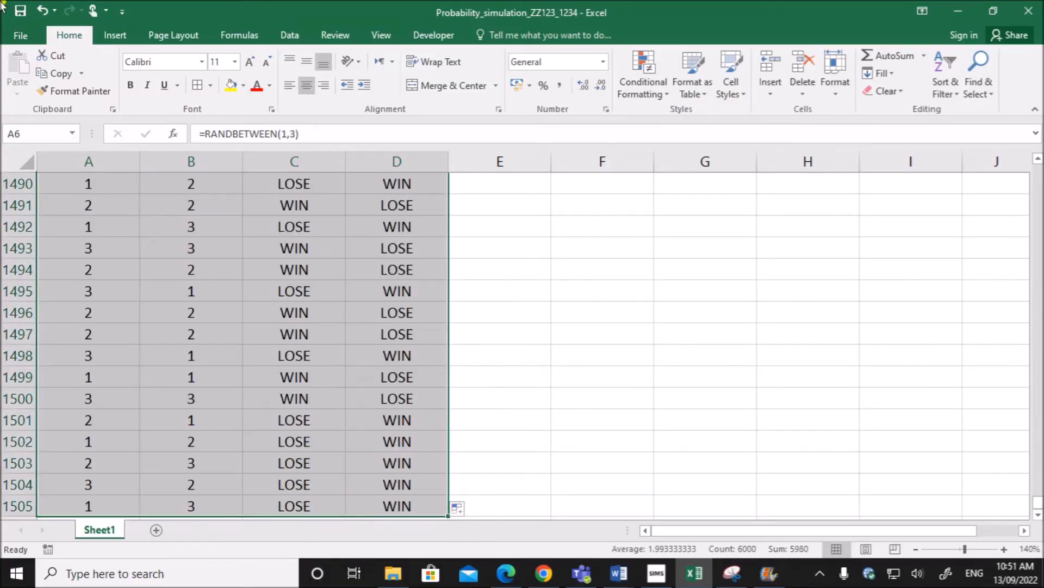
scroll(219, 505, down, 1)
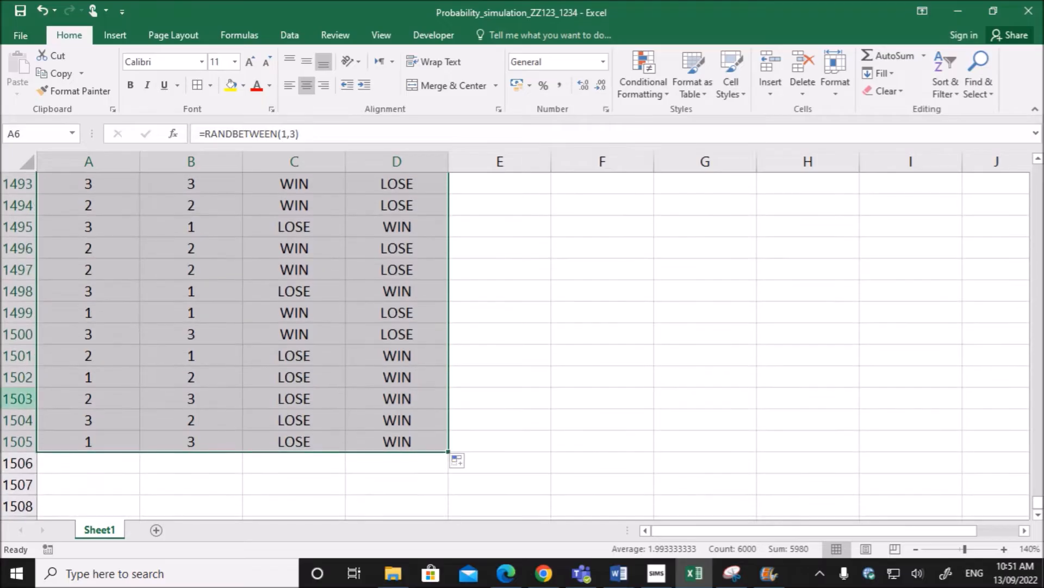
drag(75, 434, 66, 81)
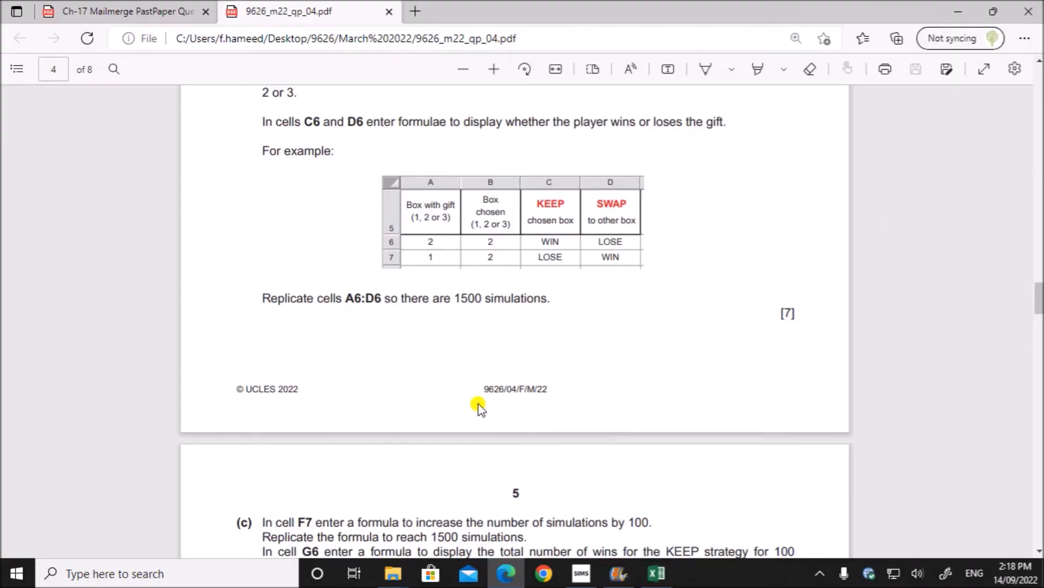
Step: Read the F7 instruction in task (c) of the question paper in Edge, and return to the top of the Excel sheet
scroll(479, 408, down, 7)
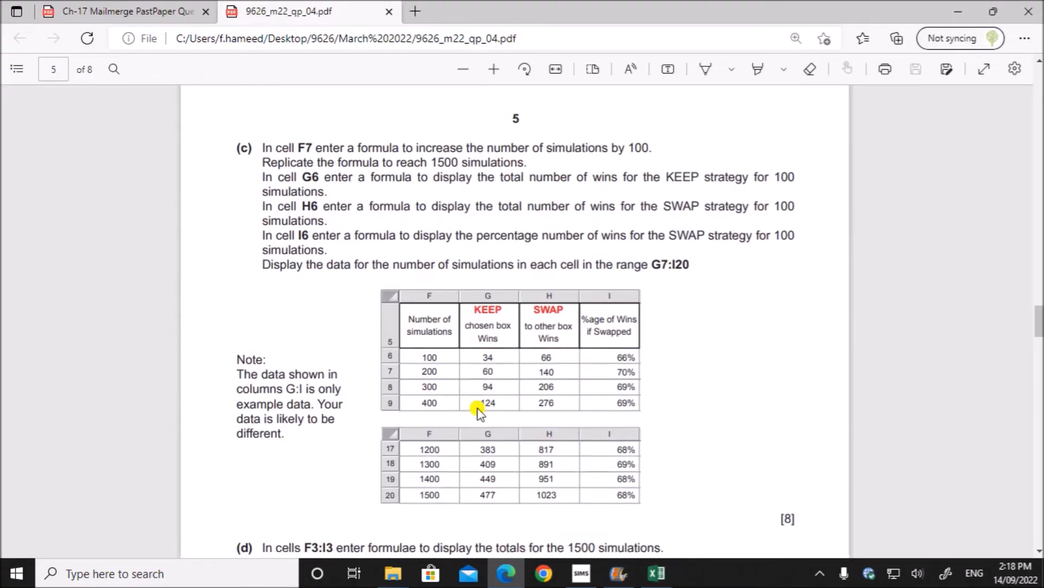
drag(262, 144, 660, 139)
click(656, 572)
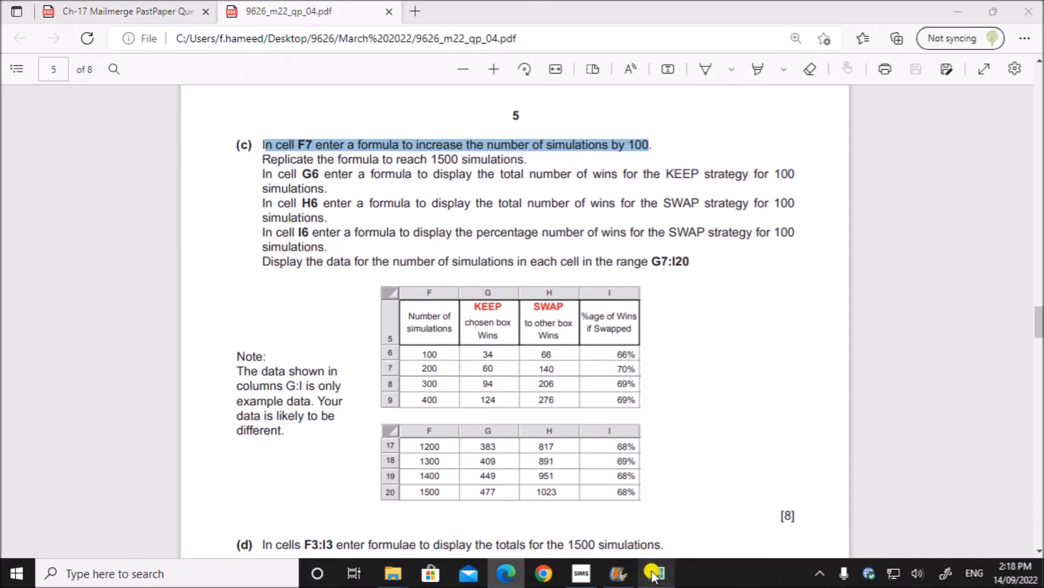
scroll(516, 463, up, 3)
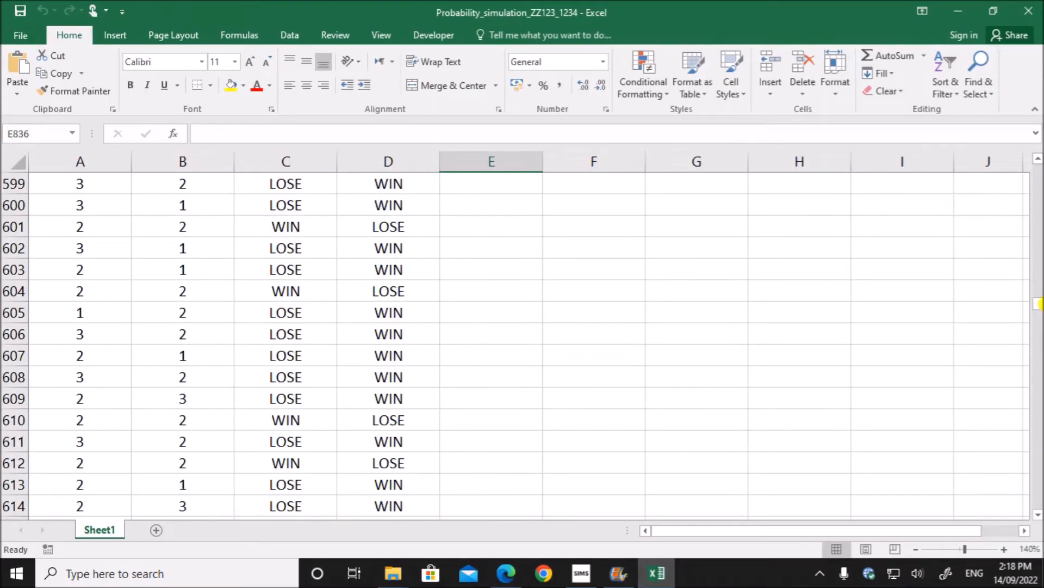
drag(1039, 308, 1039, 166)
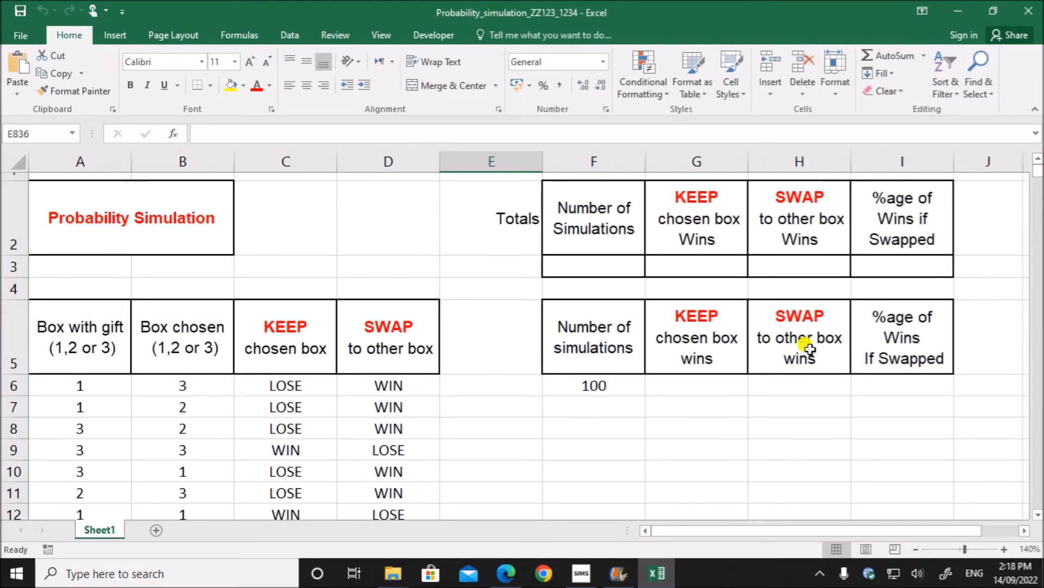
Step: Enter the formula =F6+100 in cell F7 to increase the number of simulations by 100
click(593, 386)
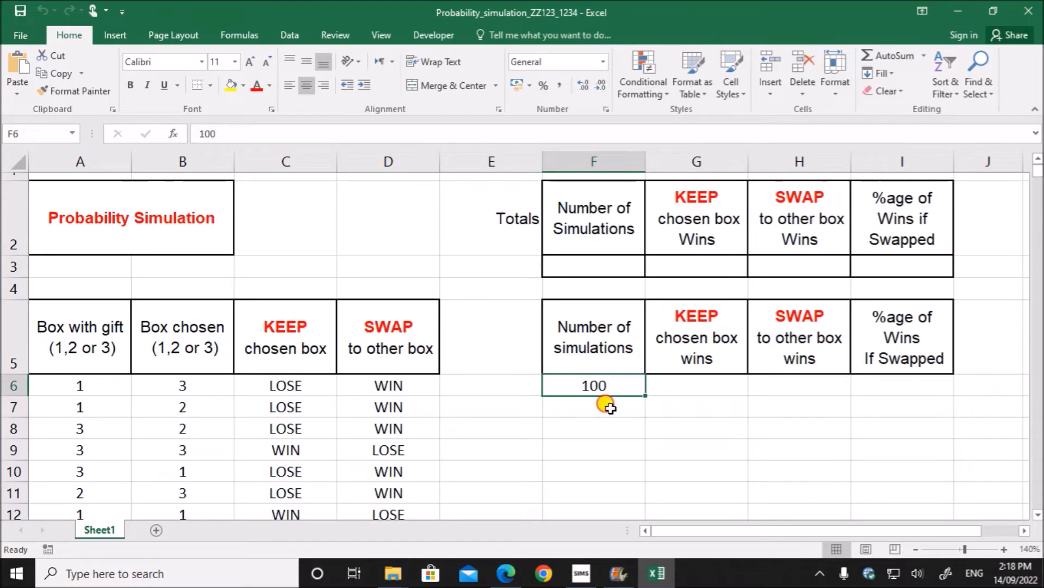
click(611, 408)
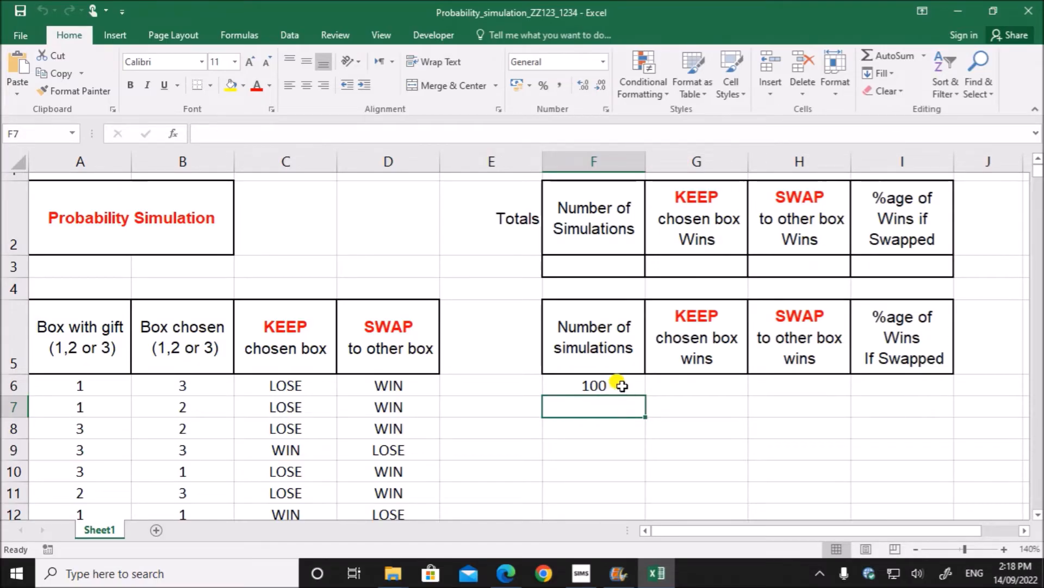
click(619, 433)
click(622, 447)
click(612, 408)
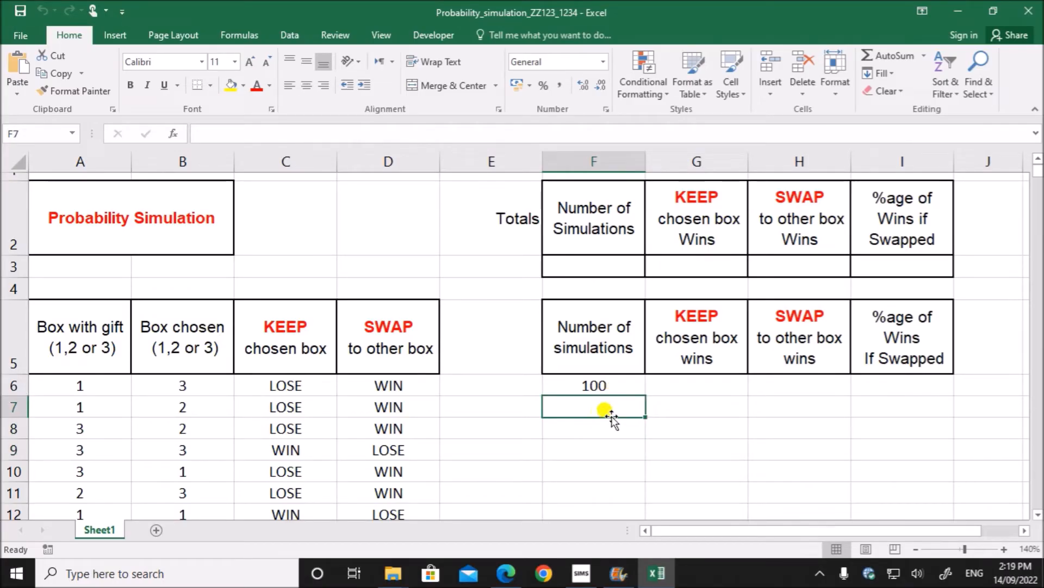
text(=)
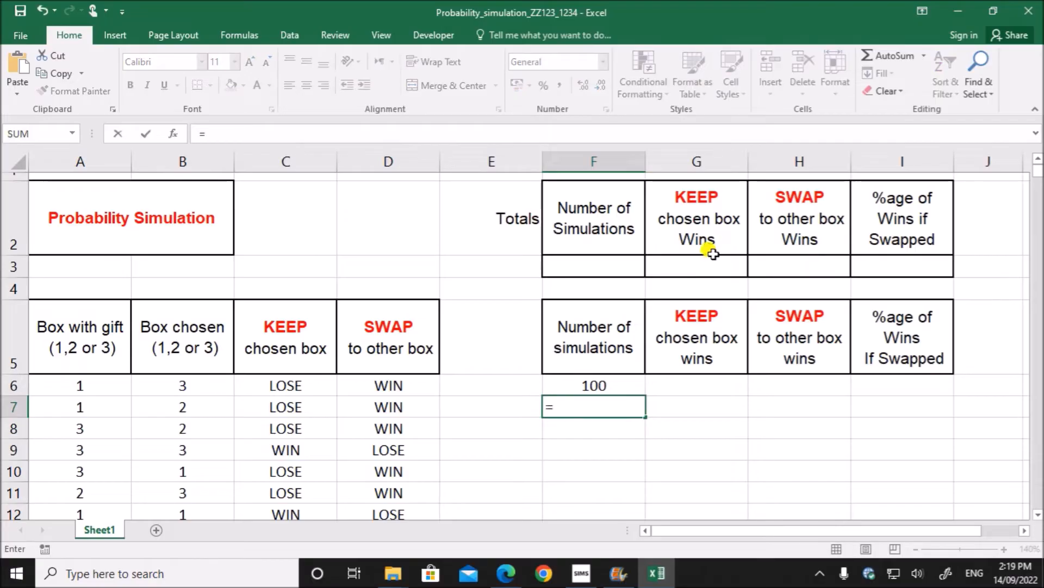
click(595, 383)
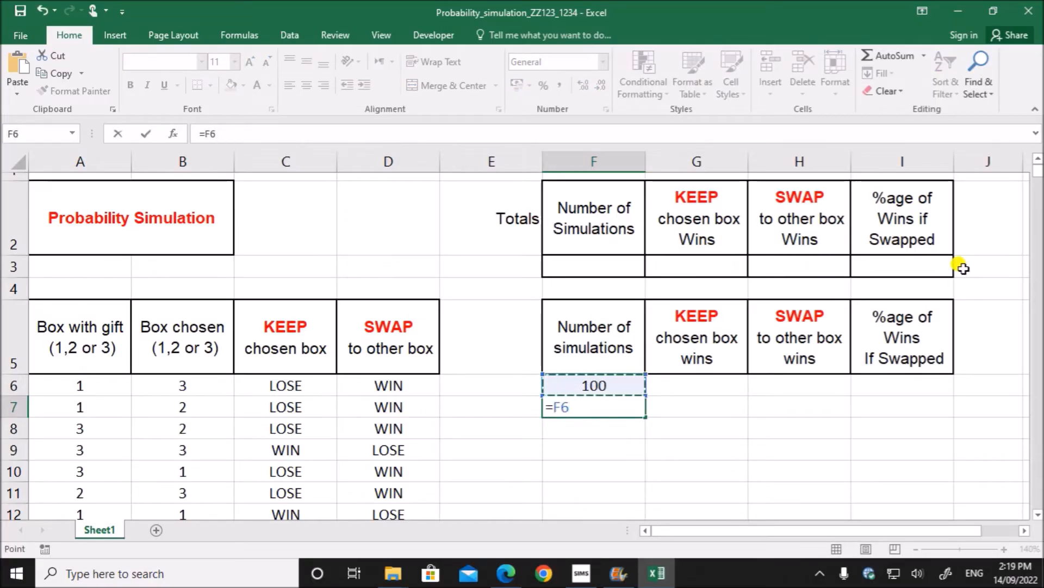
text(+100)
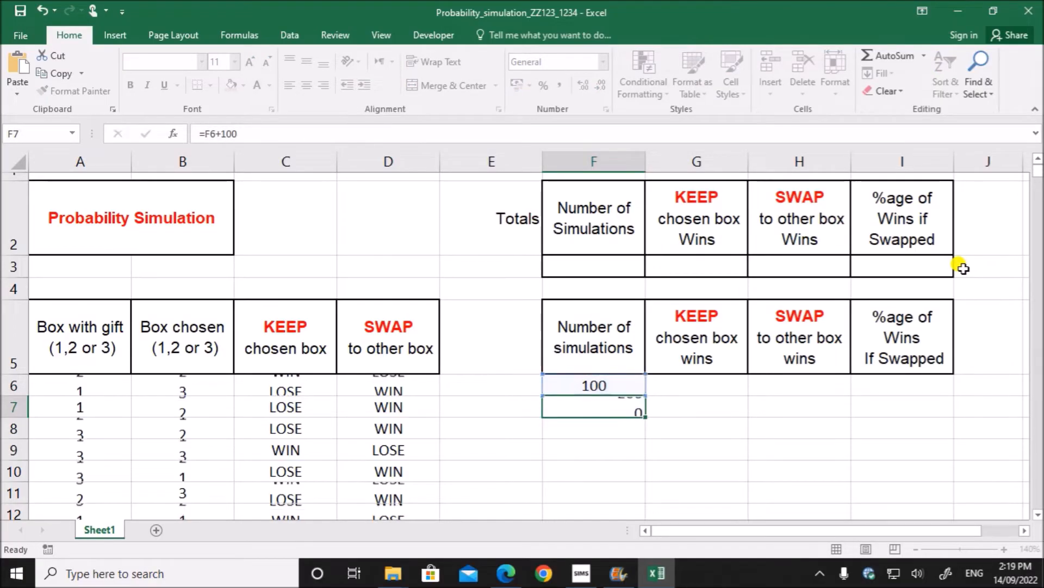
key(Return)
Step: Check the replication instruction in Edge, centre-align F7 in Excel and fill its formula down to F20 to reach 1500 simulations
click(602, 409)
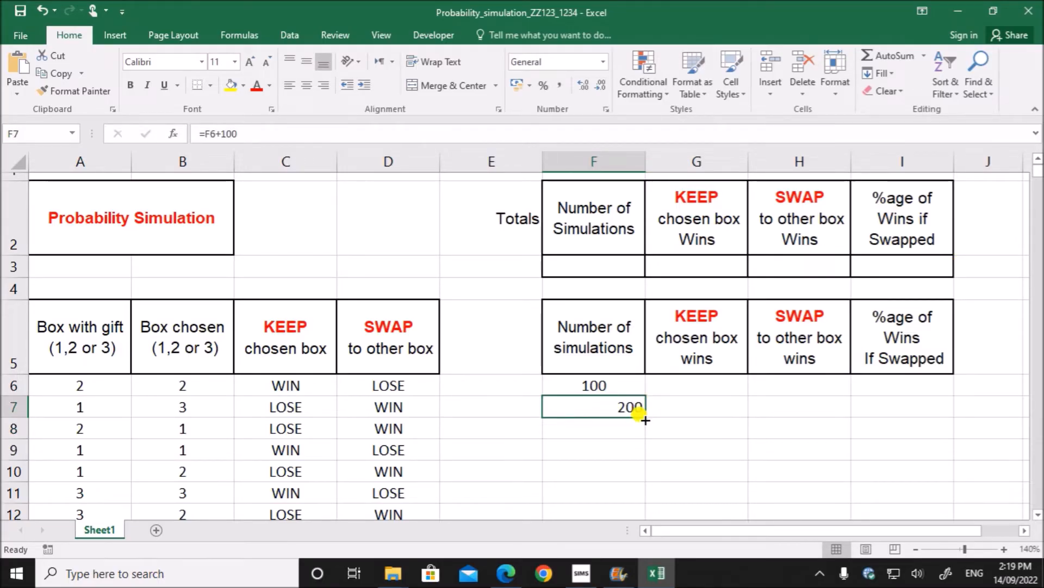
click(506, 573)
drag(322, 158, 529, 160)
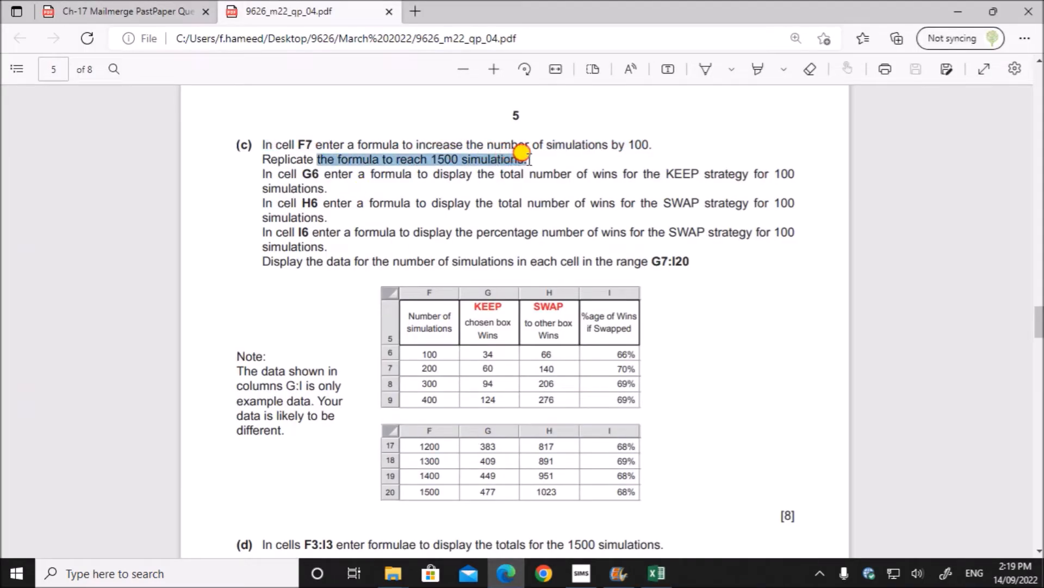
click(656, 573)
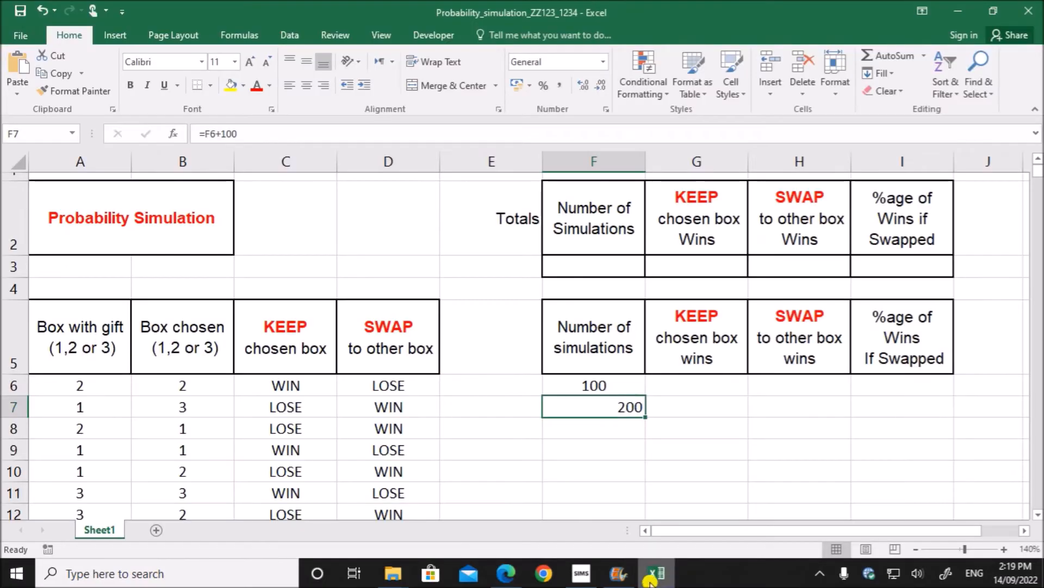
click(612, 383)
click(631, 402)
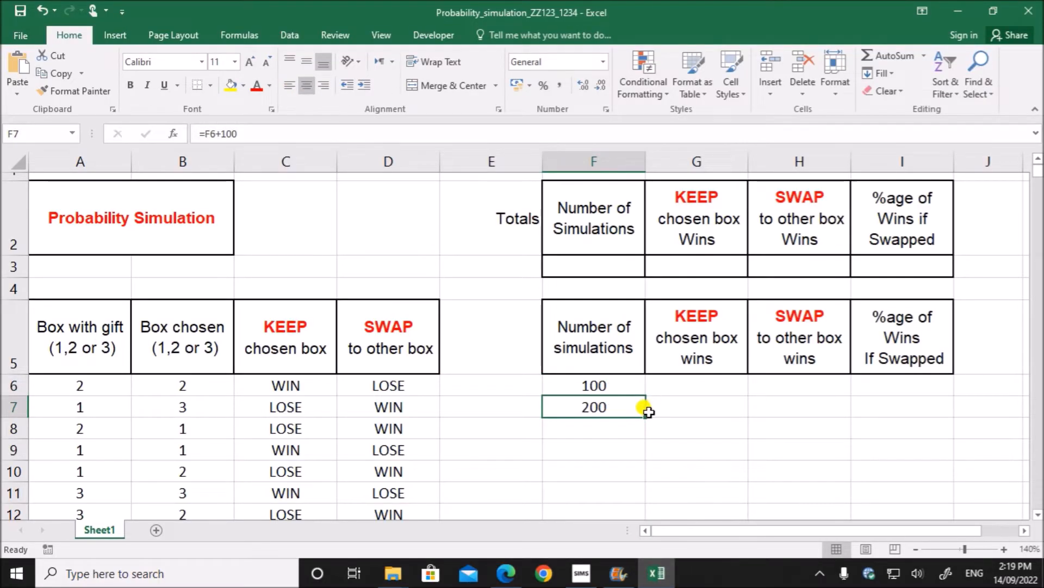
mouse_move(645, 417)
mouse_down()
mouse_move(615, 527)
mouse_move(621, 438)
mouse_move(632, 478)
mouse_move(652, 491)
mouse_up()
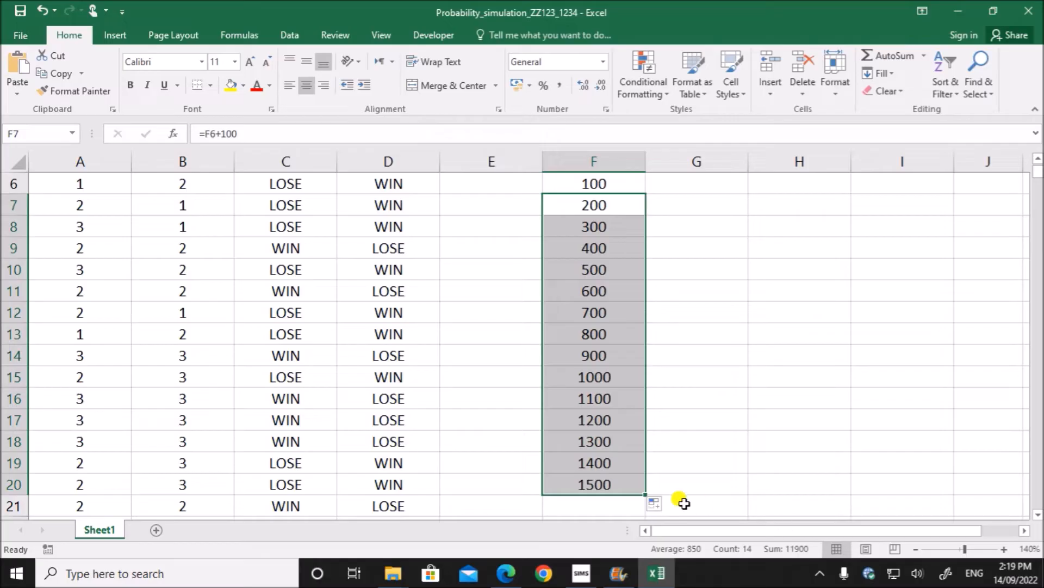
click(624, 488)
scroll(760, 454, up, 2)
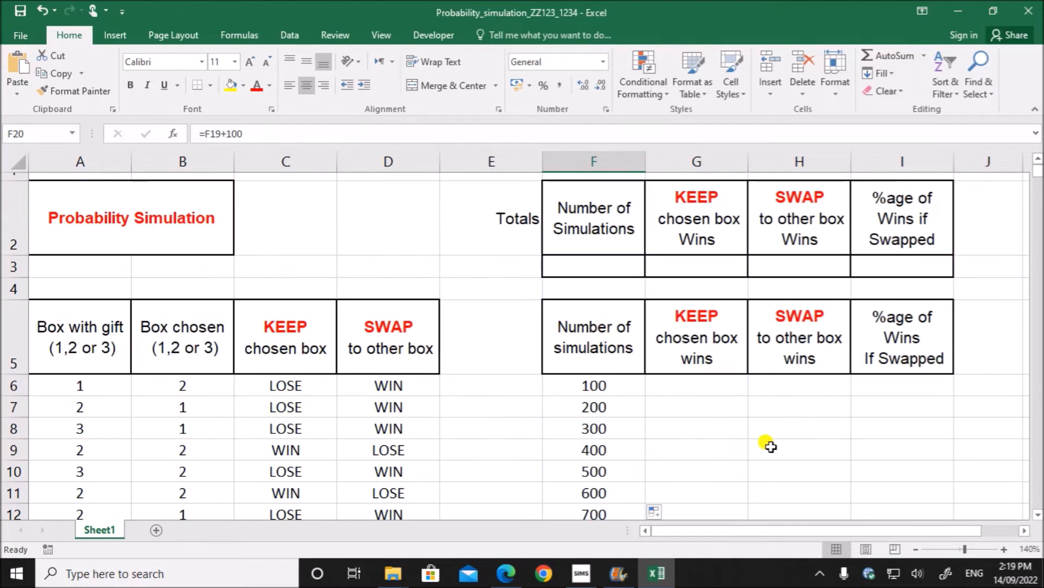
Step: Read the G6 instruction for the KEEP strategy wins in task (c) of the question paper in Edge, and return to Excel
click(688, 391)
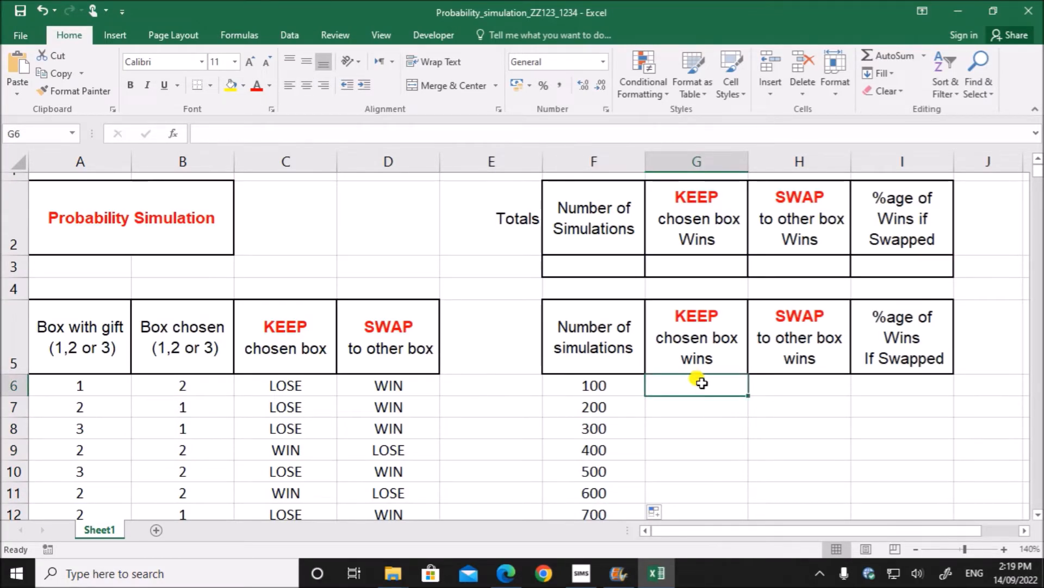
click(508, 573)
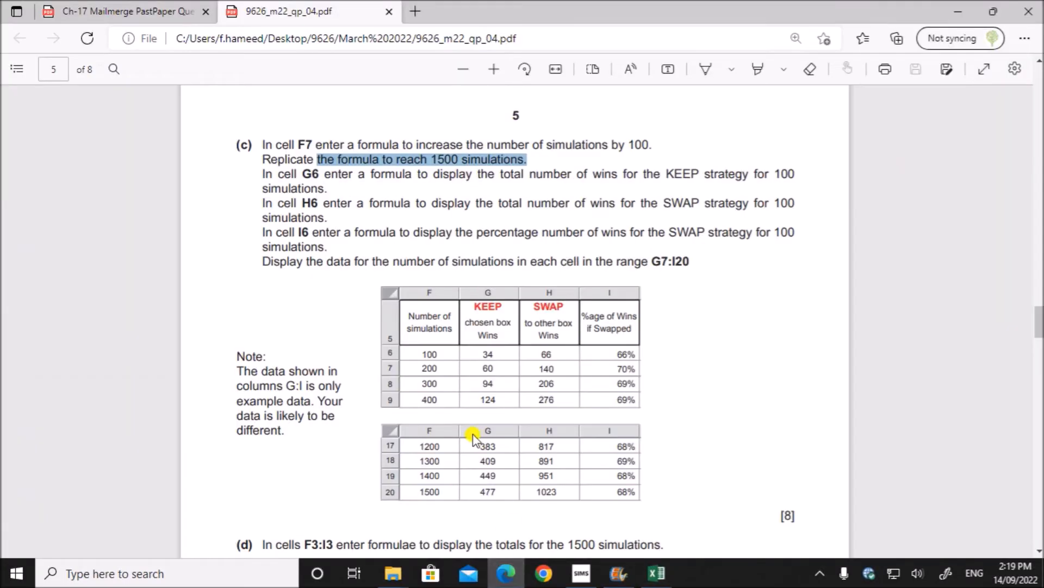
scroll(473, 437, down, 2)
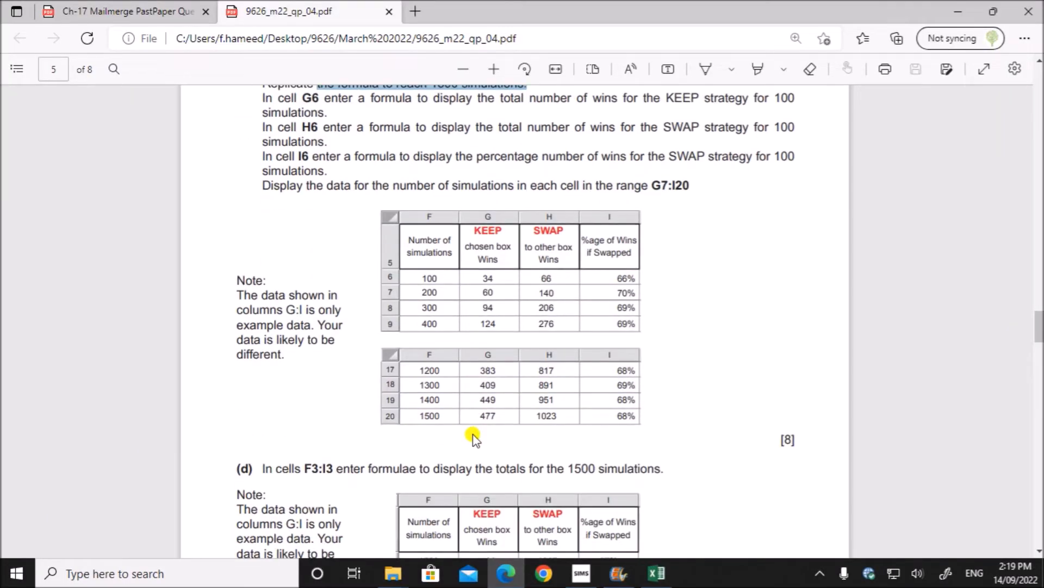
scroll(522, 369, up, 4)
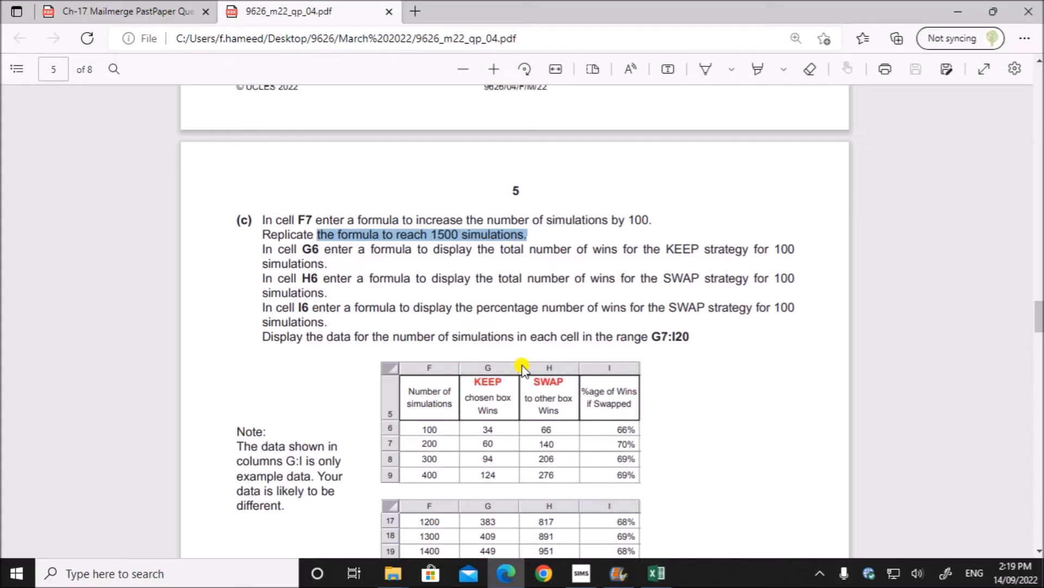
drag(304, 247, 327, 265)
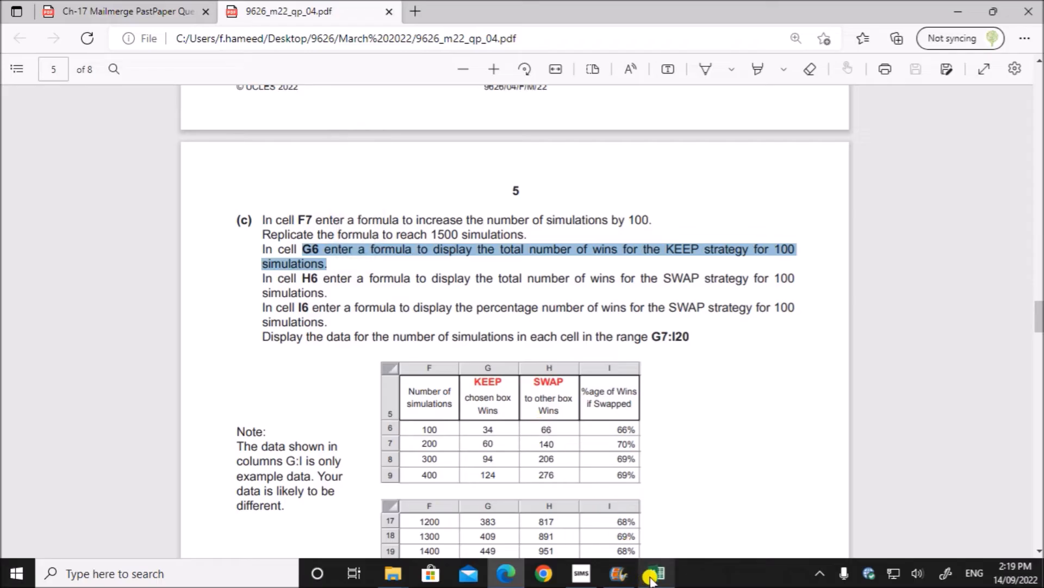
mouse_move(653, 578)
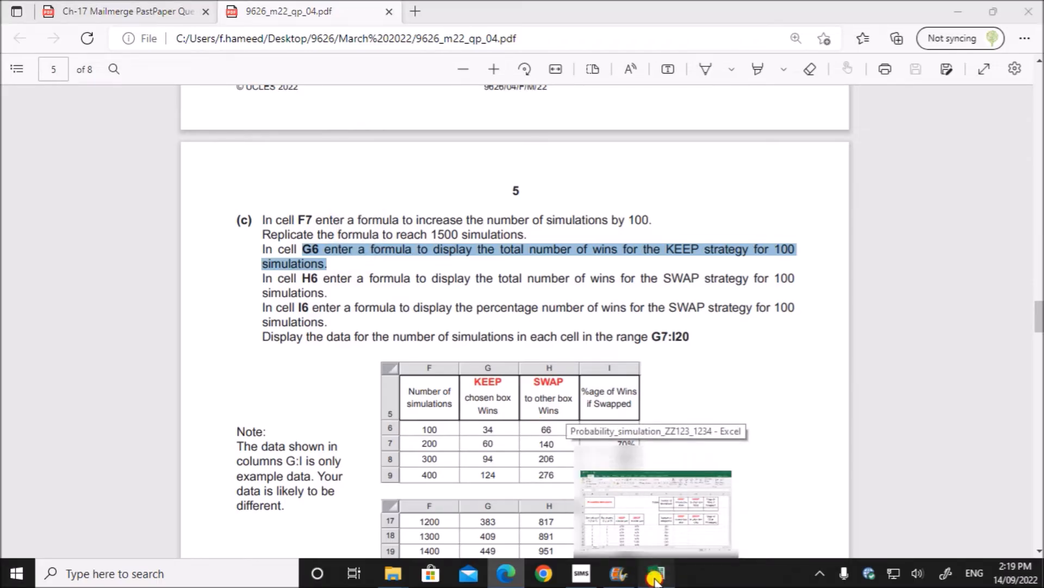
click(653, 577)
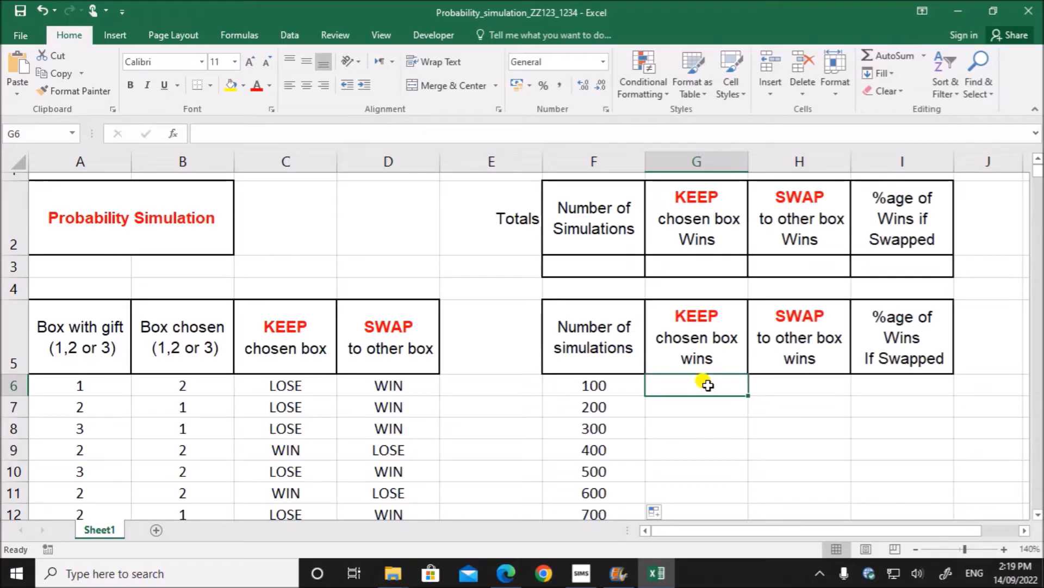
Step: Examine the KEEP results in column C, starting at C6, alongside the KEEP wins cells G6 to G8
drag(272, 386, 268, 483)
scroll(489, 447, up, 3)
click(301, 387)
click(675, 386)
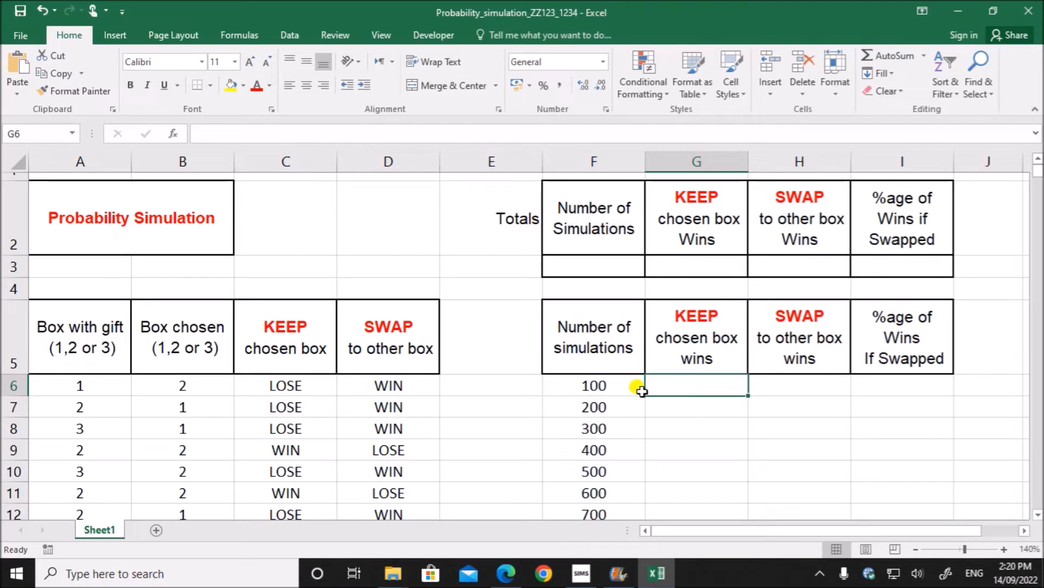
click(278, 387)
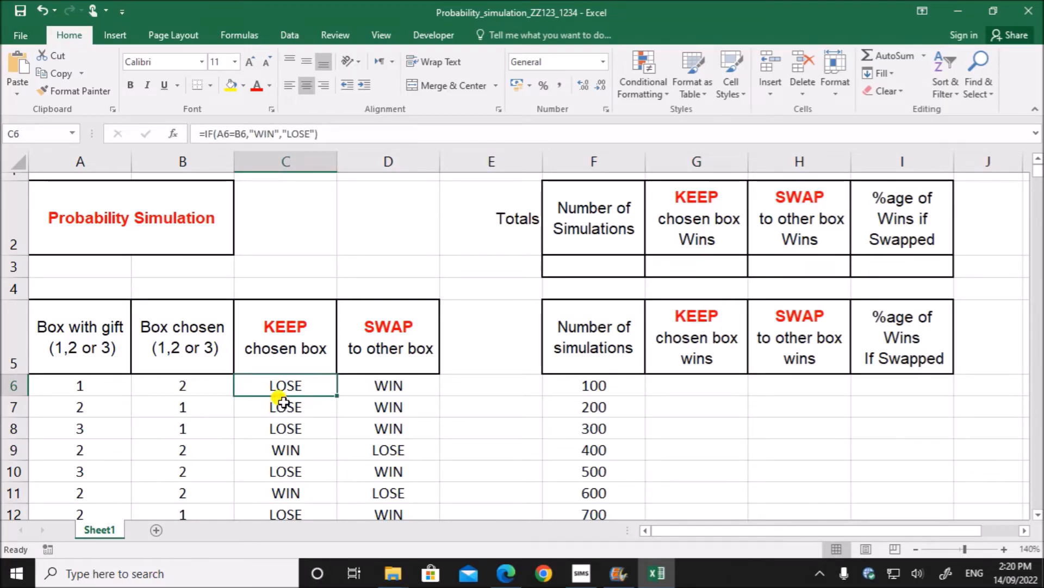
scroll(277, 461, down, 2)
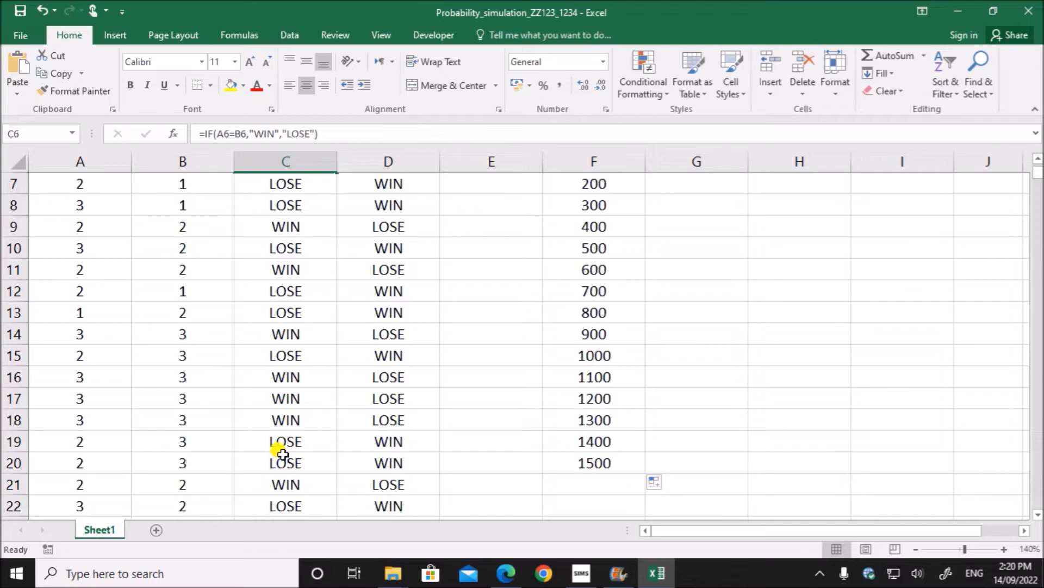
scroll(283, 473, up, 2)
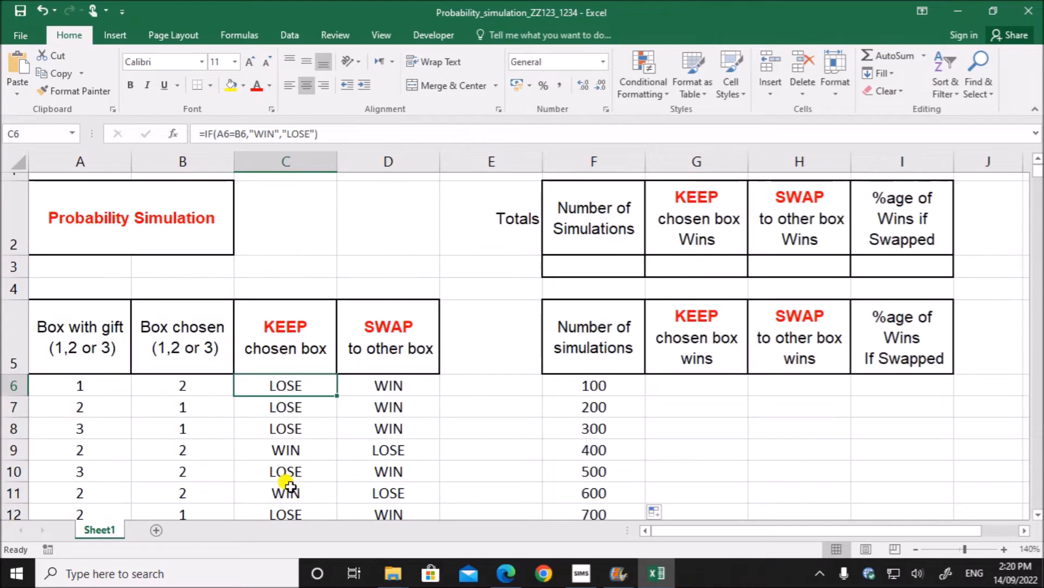
click(683, 384)
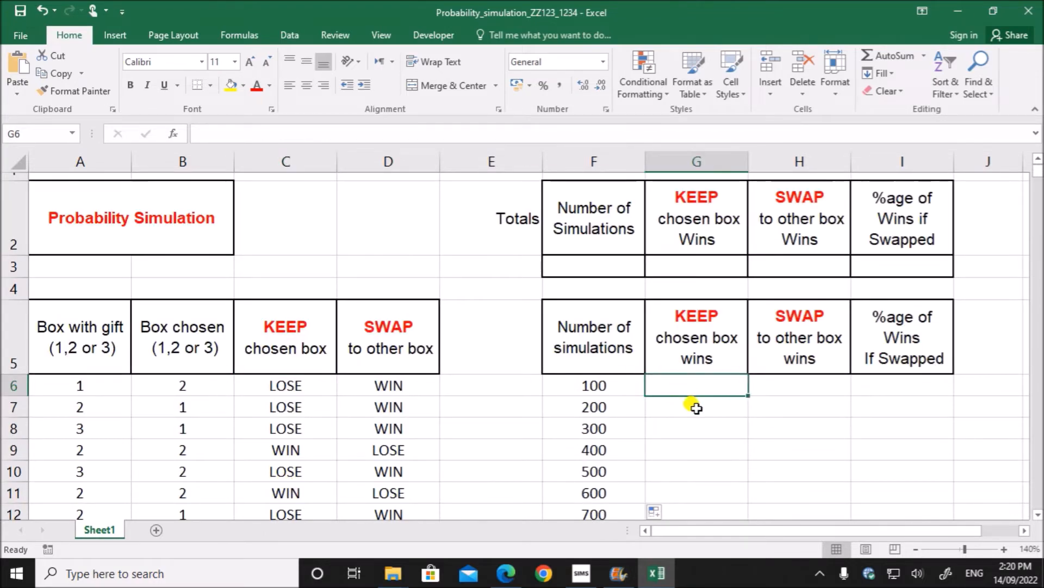
click(693, 405)
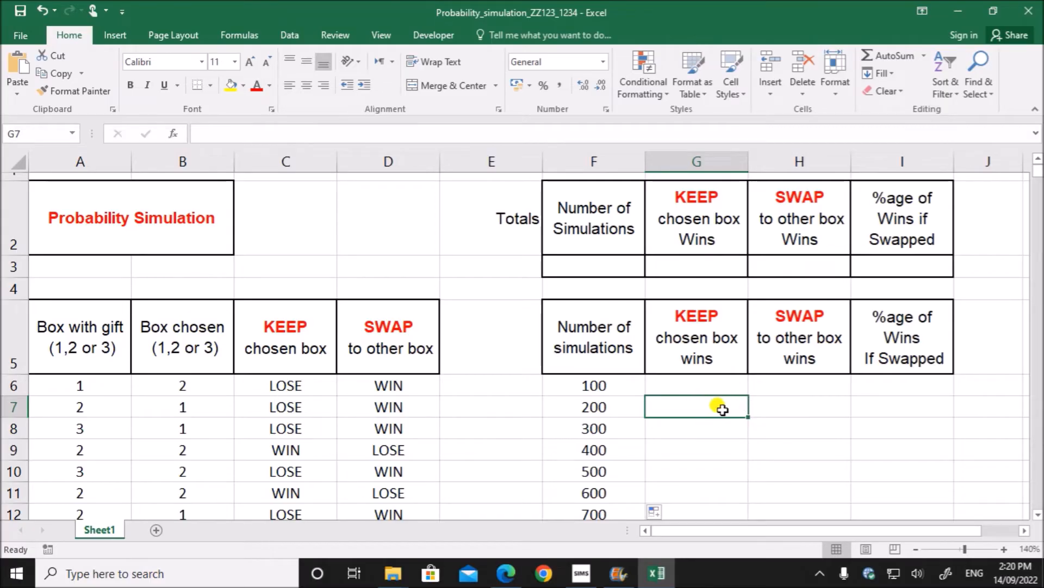
click(667, 430)
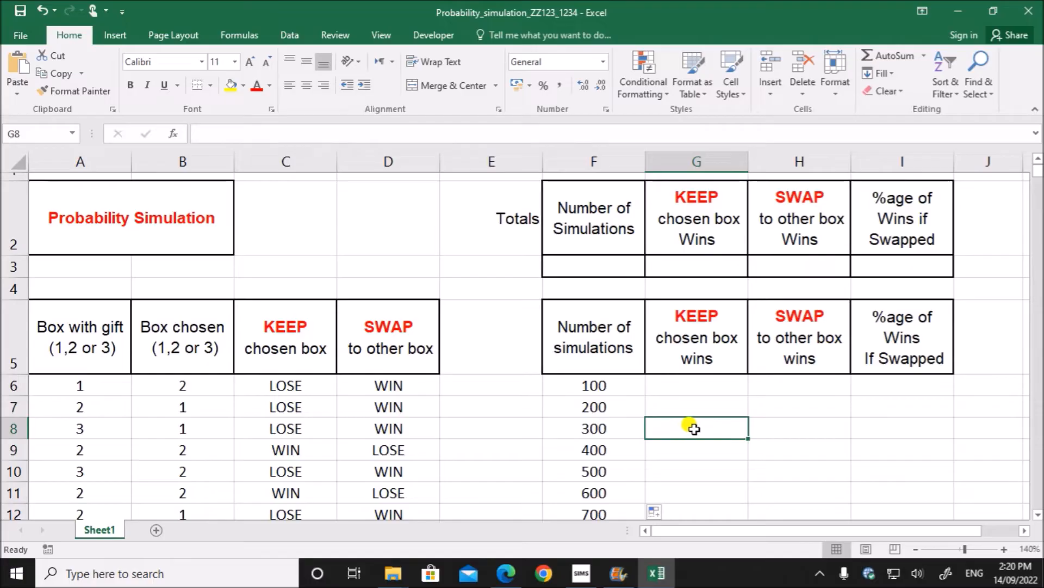
Step: Enter a COUNTIF formula in G6 with the range C6:C105 and the criteria "WIN" to count KEEP wins for 100 simulations
click(685, 387)
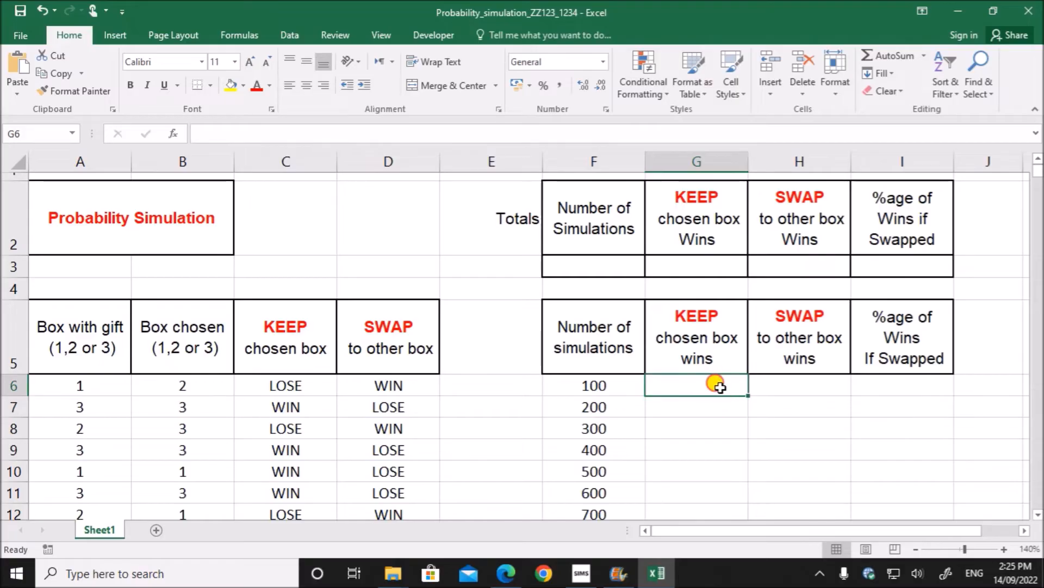
text(=c)
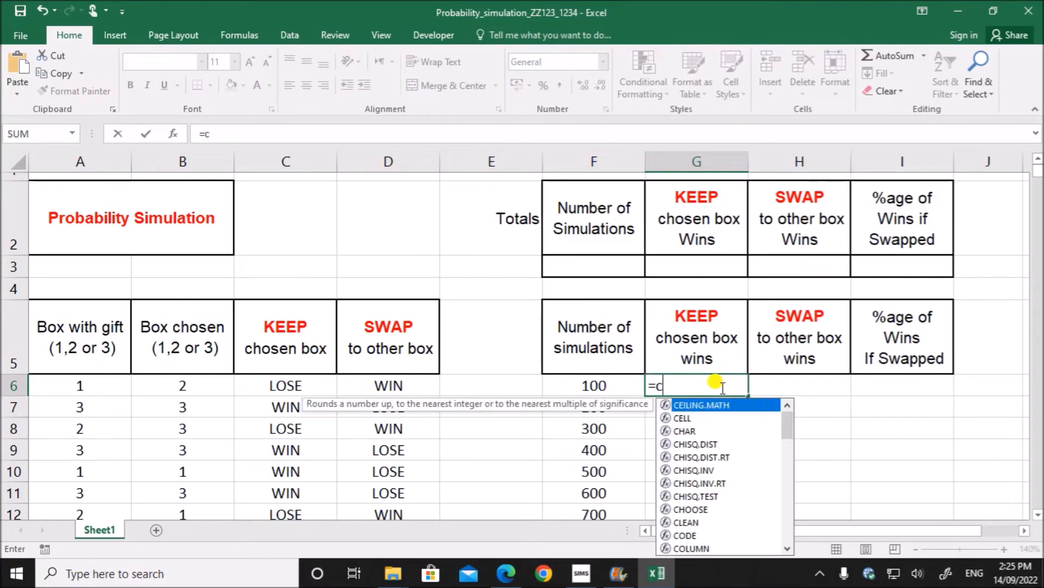
text(ountif()
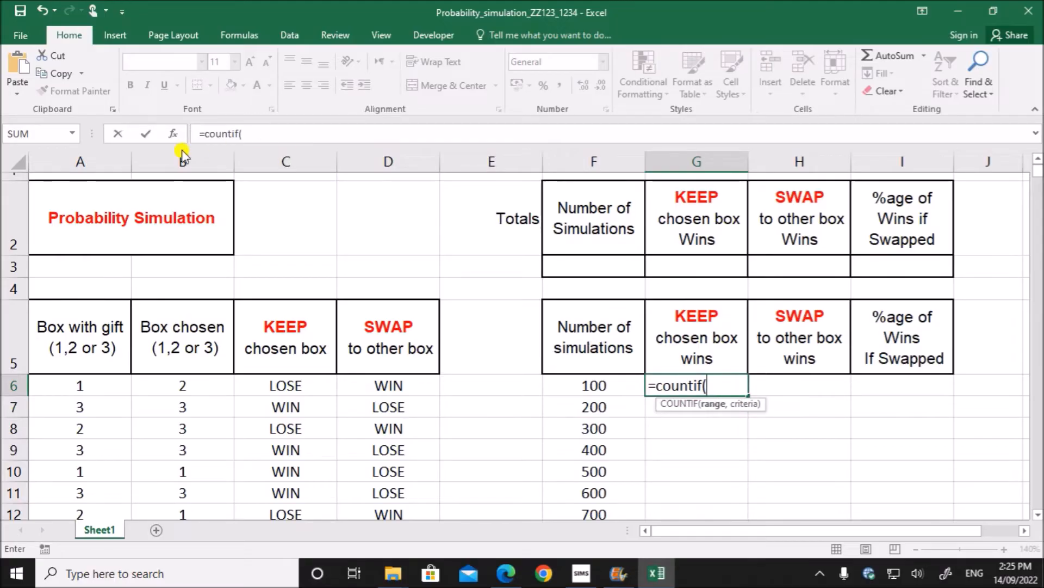
click(173, 133)
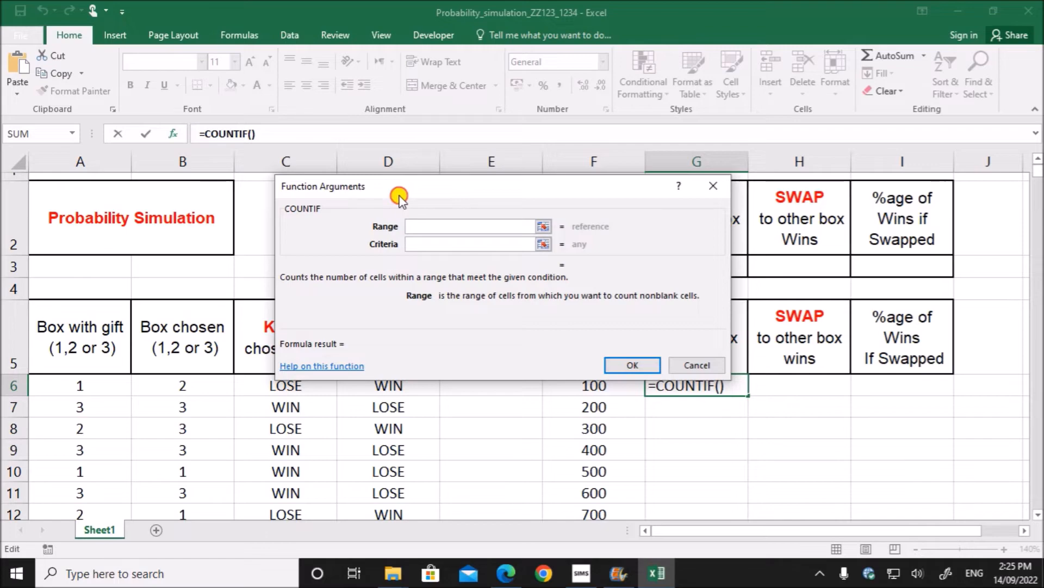
drag(400, 198, 463, 134)
drag(280, 385, 294, 464)
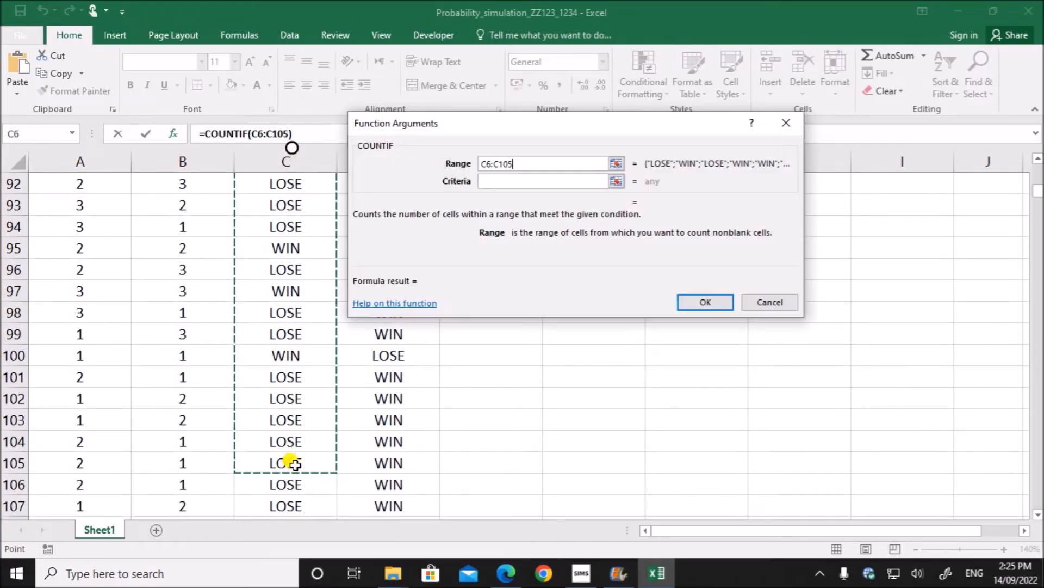
drag(485, 129, 419, 239)
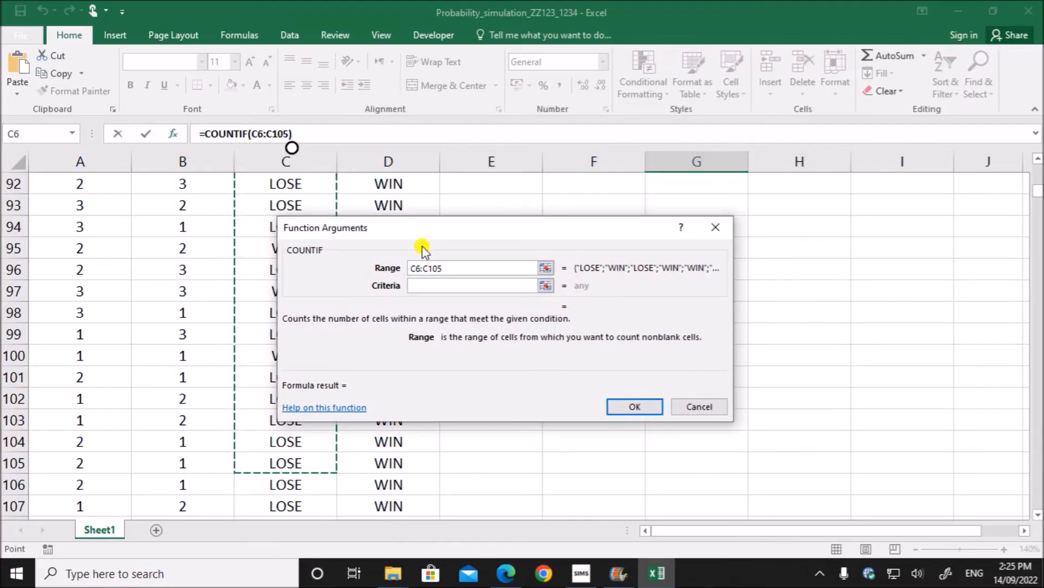
click(464, 285)
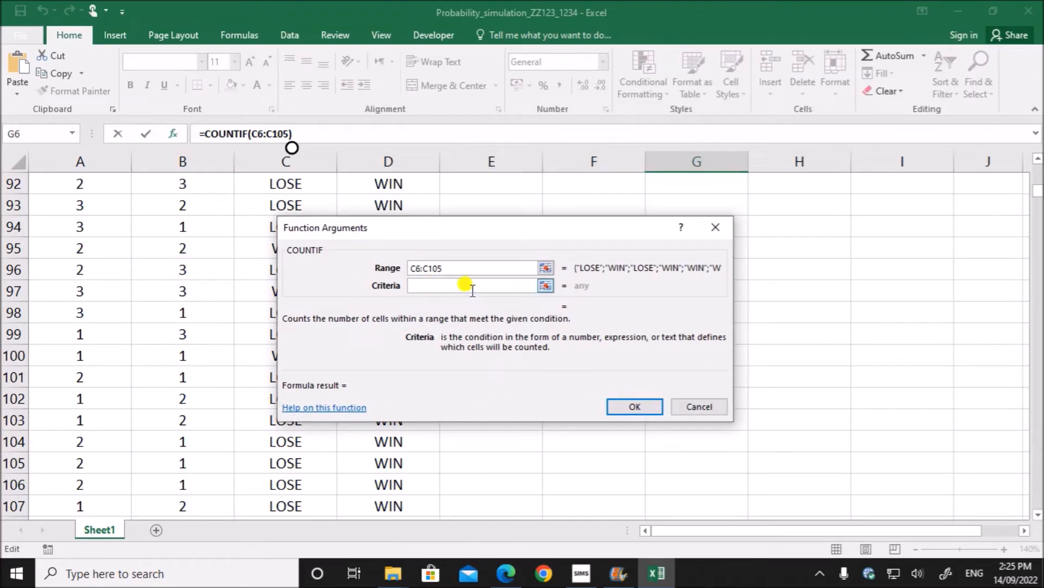
text(WIN)
click(620, 406)
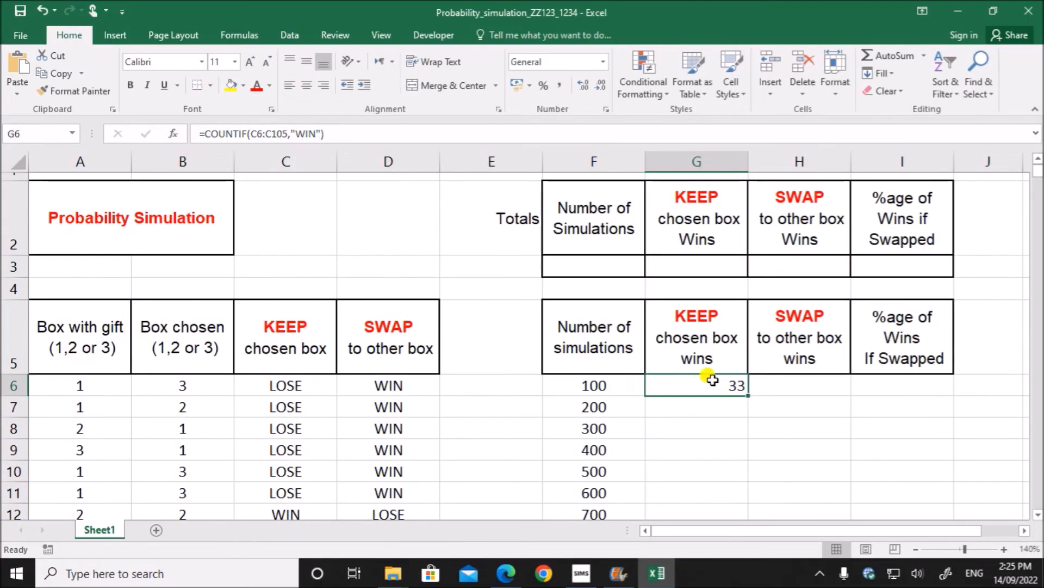
Step: Copy the G6 formula text into G7 and extend its range to give =COUNTIF(C6:C205,"WIN") for 200 simulations
double_click(731, 385)
drag(657, 384, 825, 387)
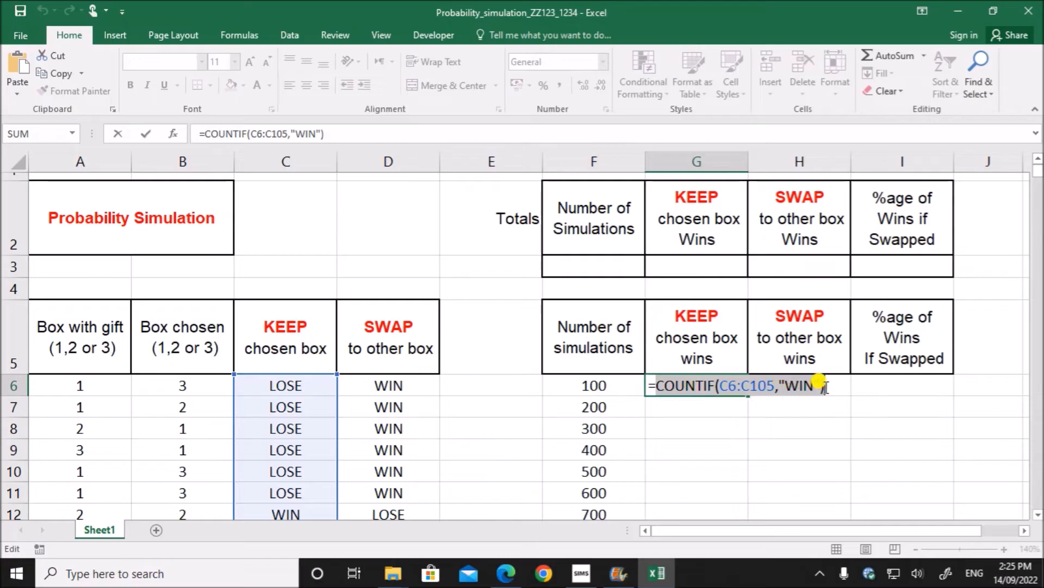
key(ctrl+c)
key(Return)
text(=)
key(ctrl+v)
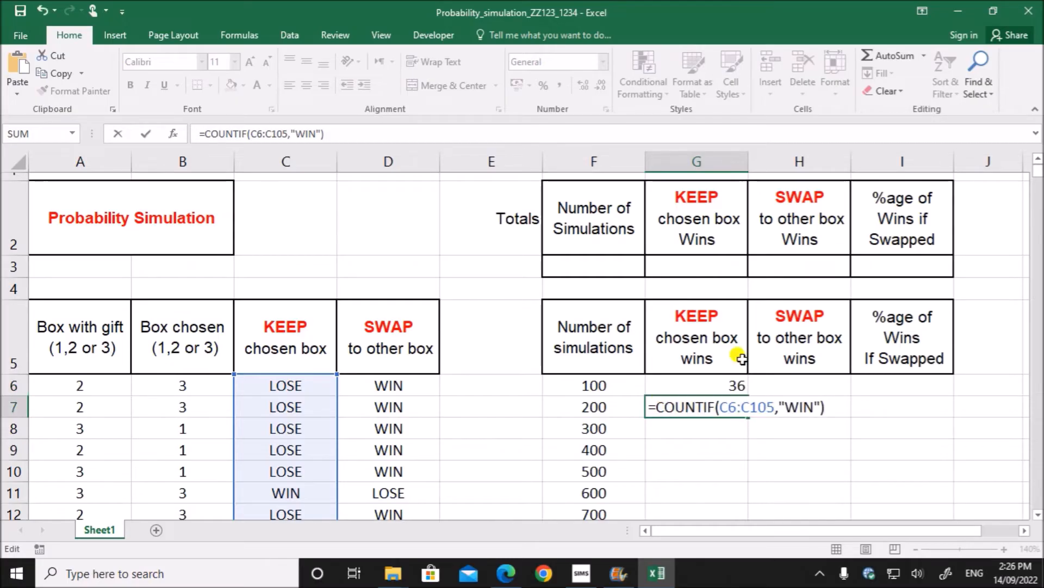
click(744, 406)
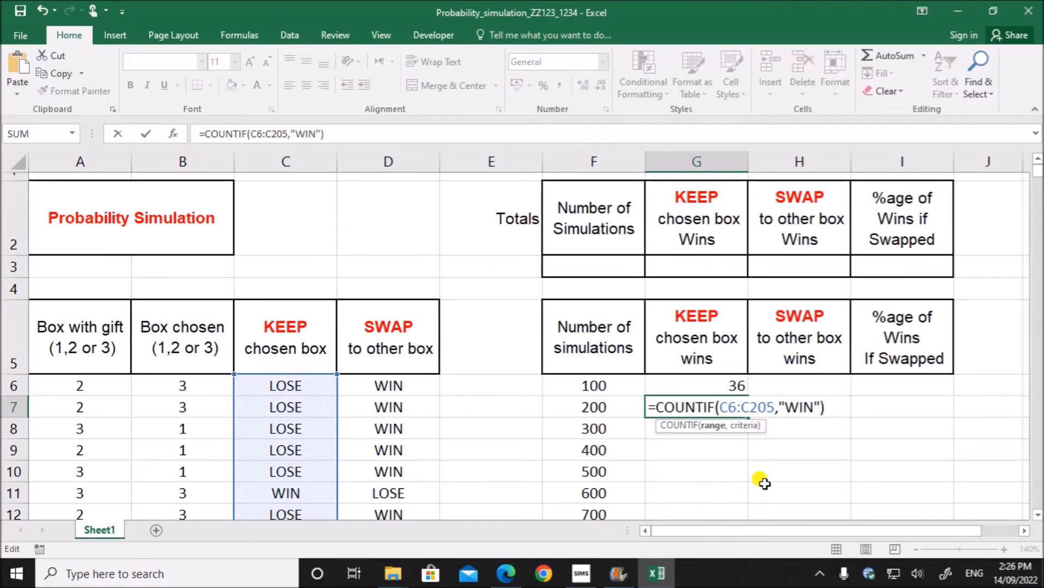
key(Return)
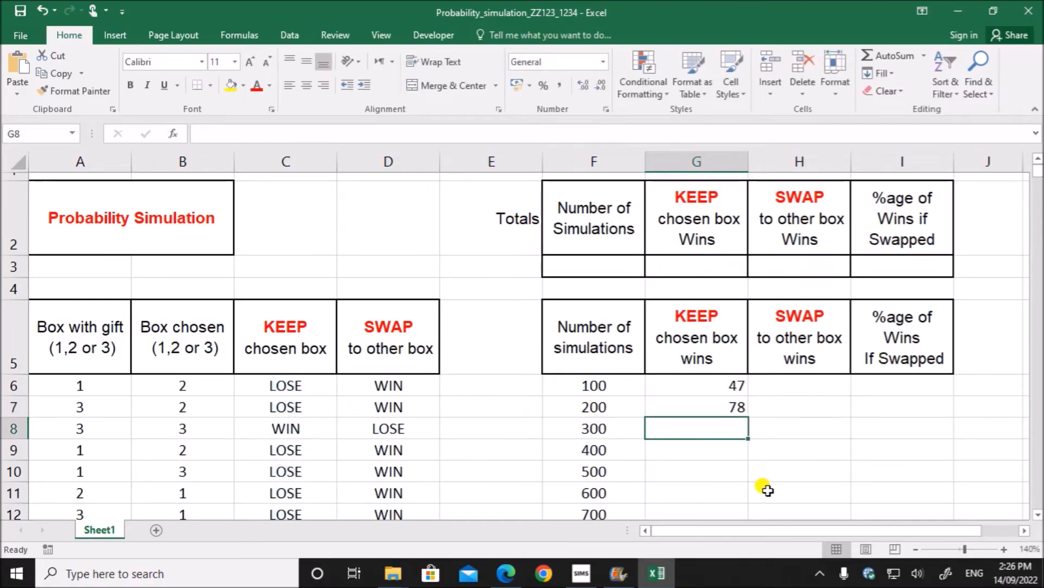
Step: Examine the range end rows in the COUNTIF formulas of G6 and G7 against their numbers of simulations
double_click(718, 386)
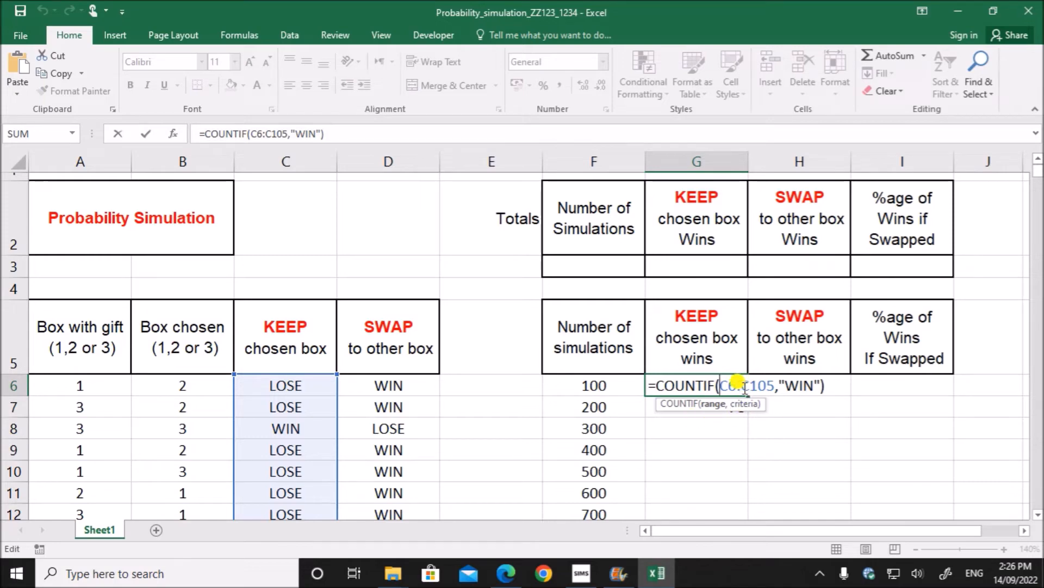
double_click(727, 386)
drag(752, 386, 775, 386)
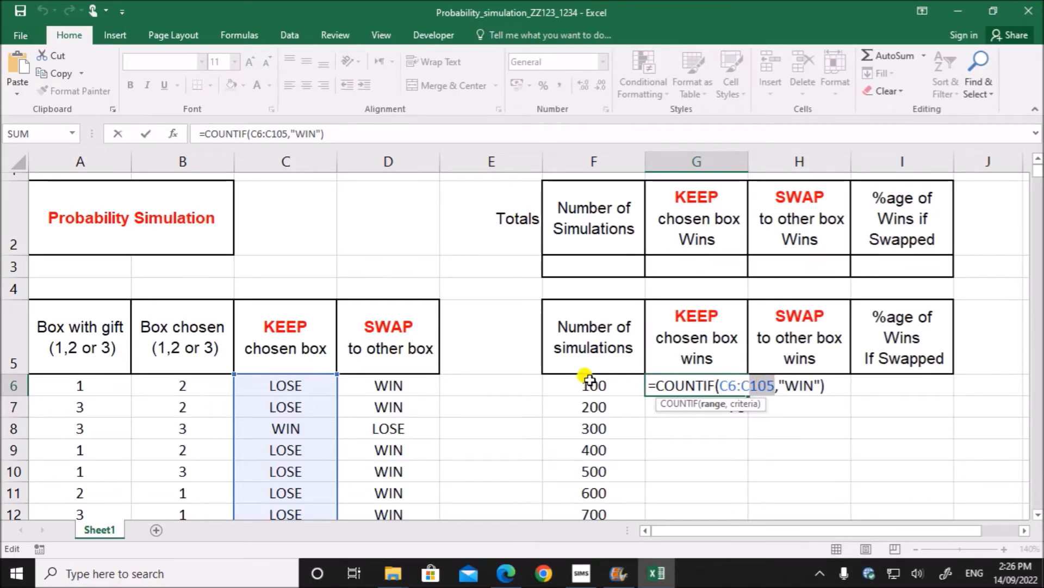
click(743, 387)
drag(744, 388, 773, 388)
key(Return)
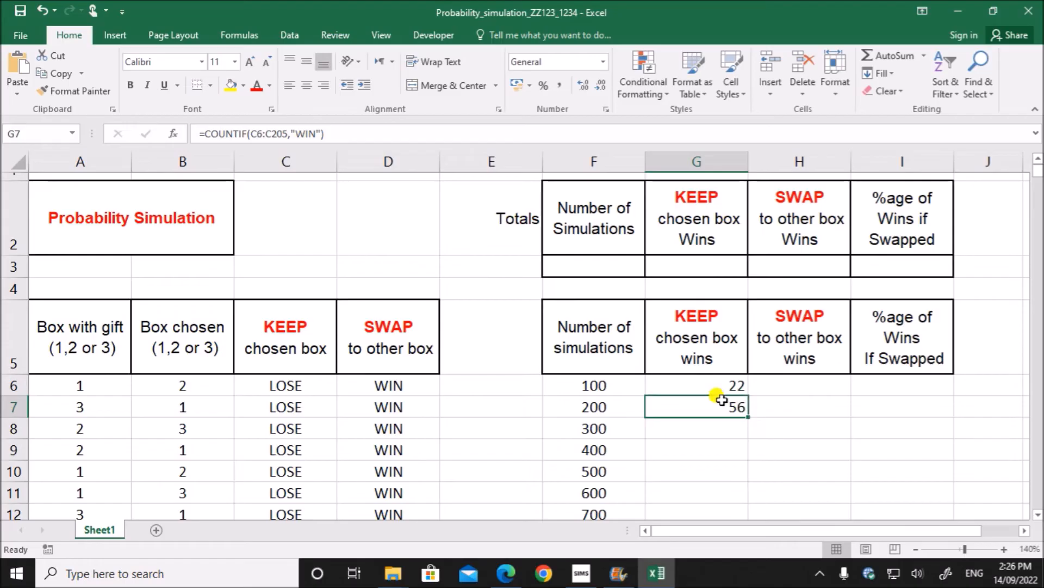
double_click(730, 406)
drag(741, 407, 757, 407)
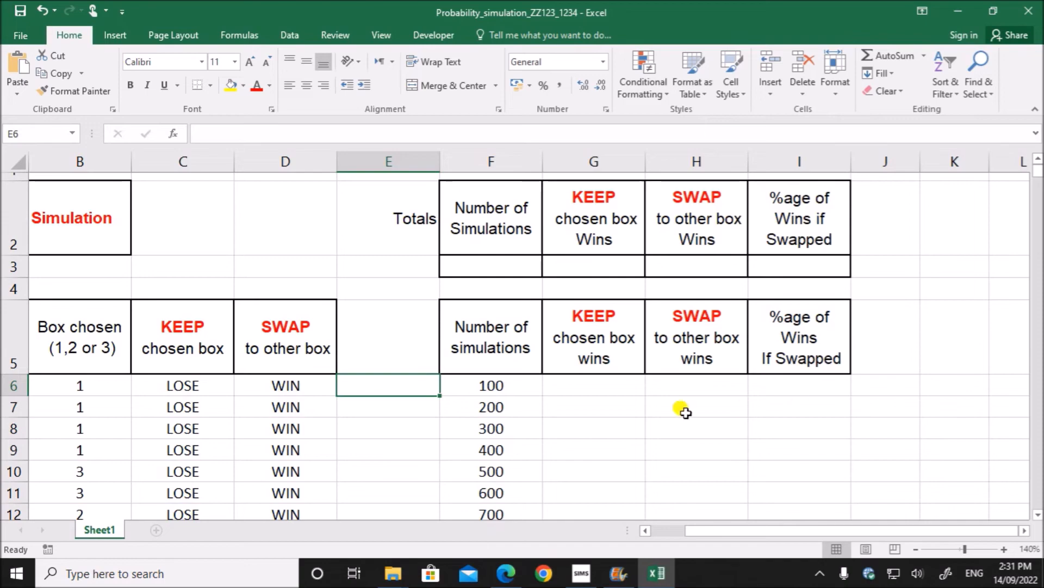
Step: Enter the trial formula =INDIRECT("C"&7) in J7 to reference cell C7
click(890, 406)
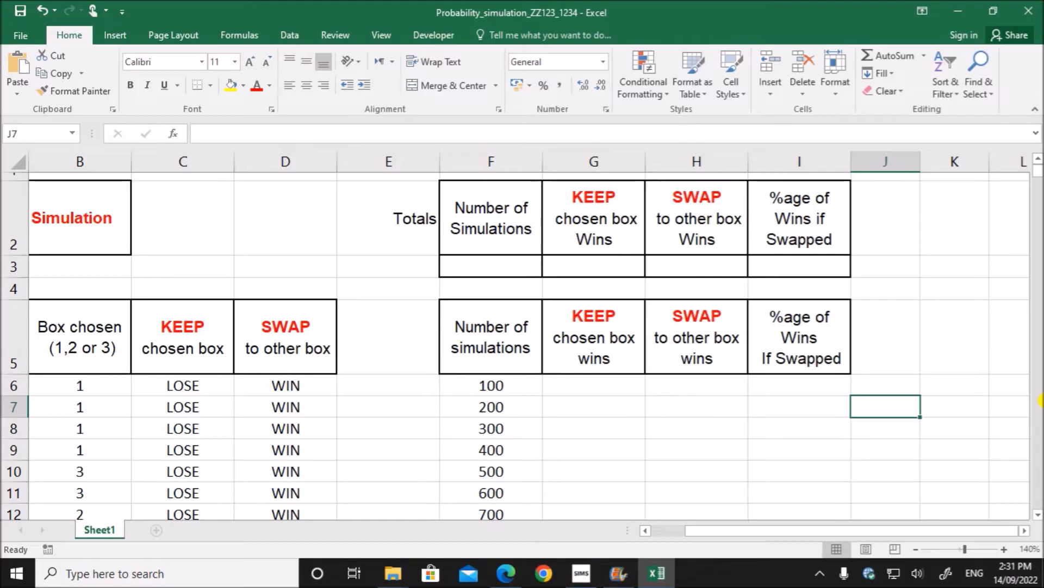
text(=)
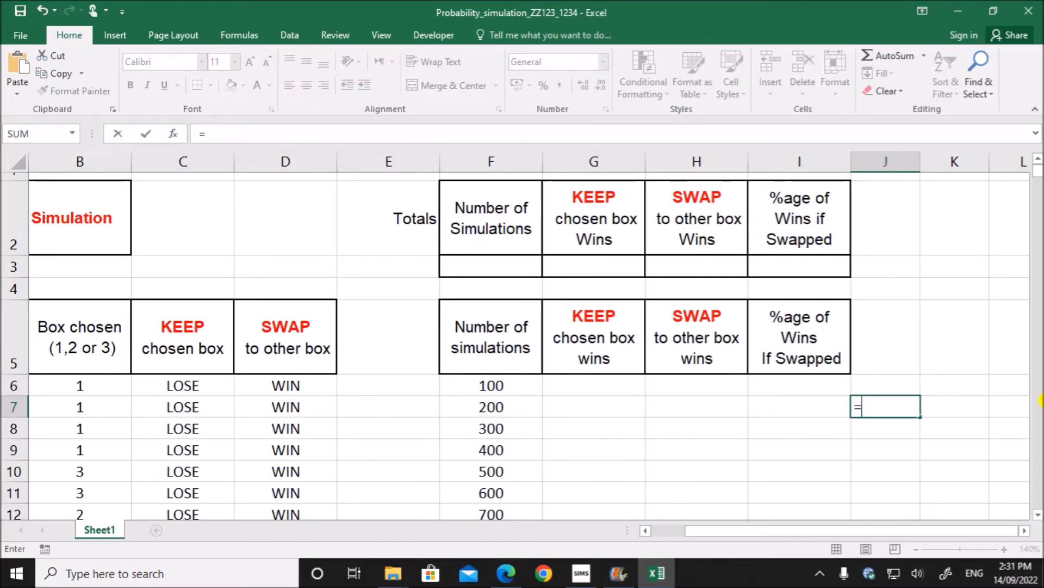
text(indirec)
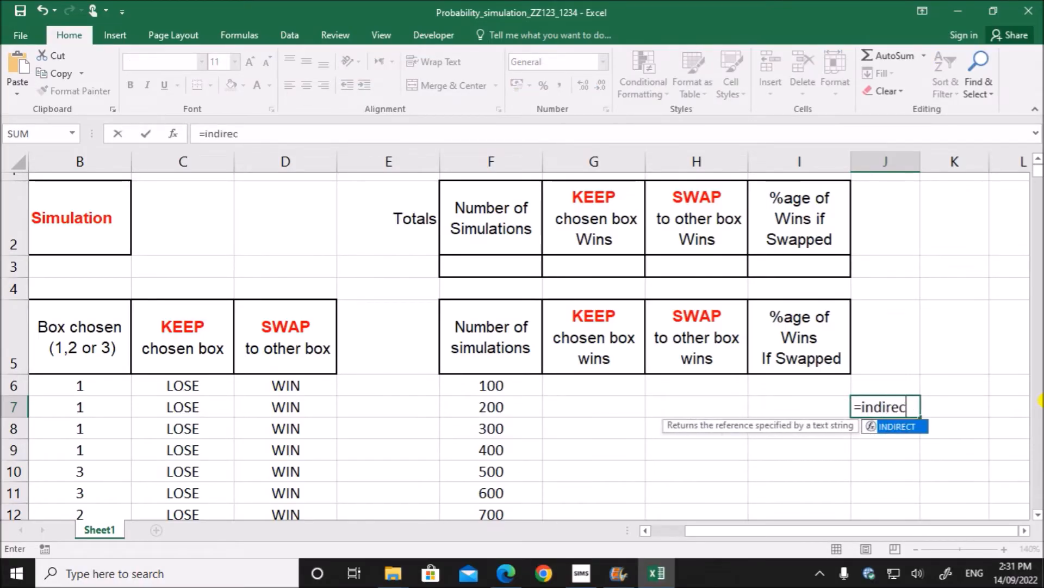
text(t()
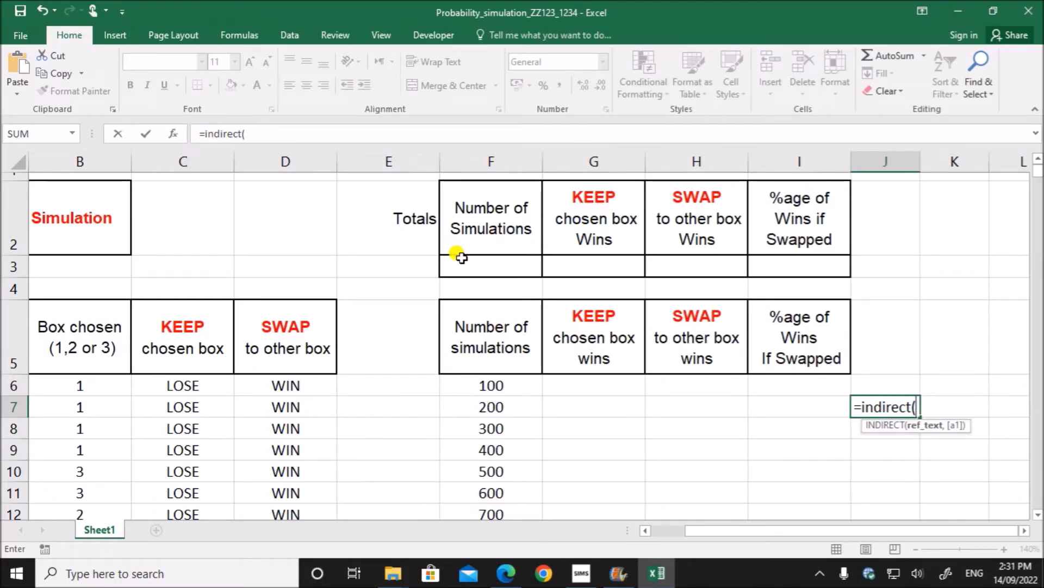
text(C"&7)
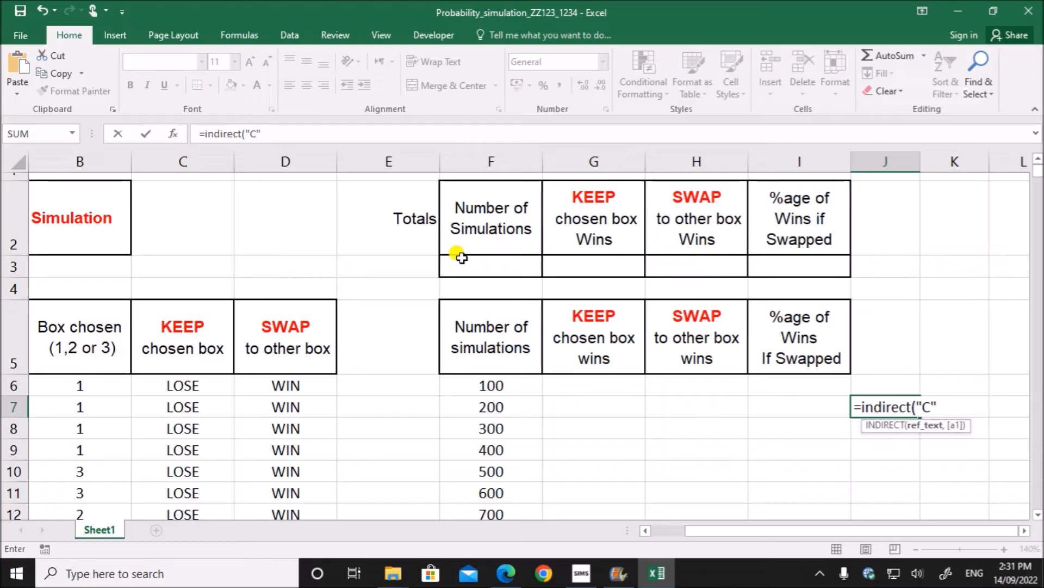
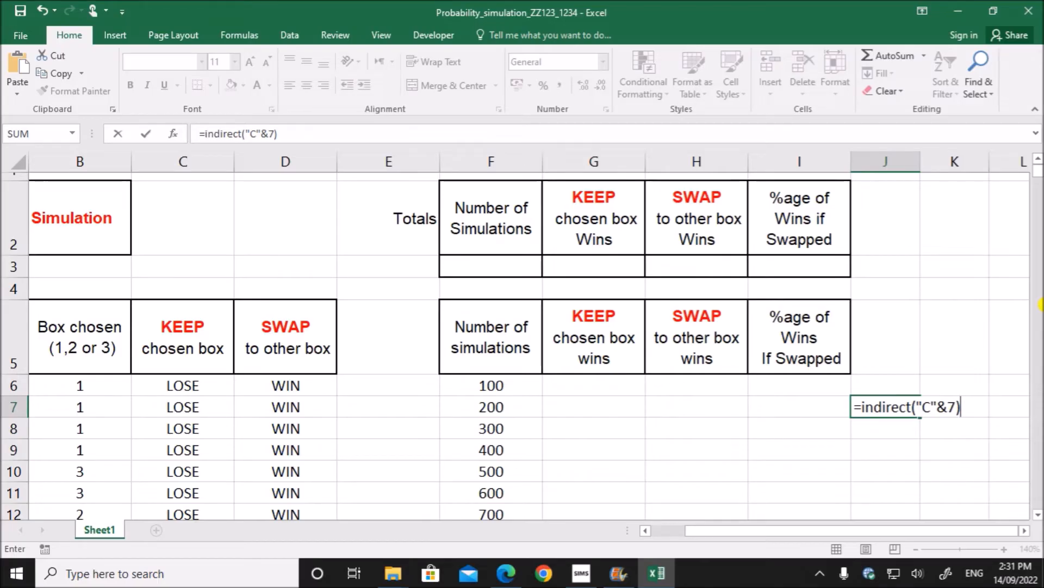
key(Return)
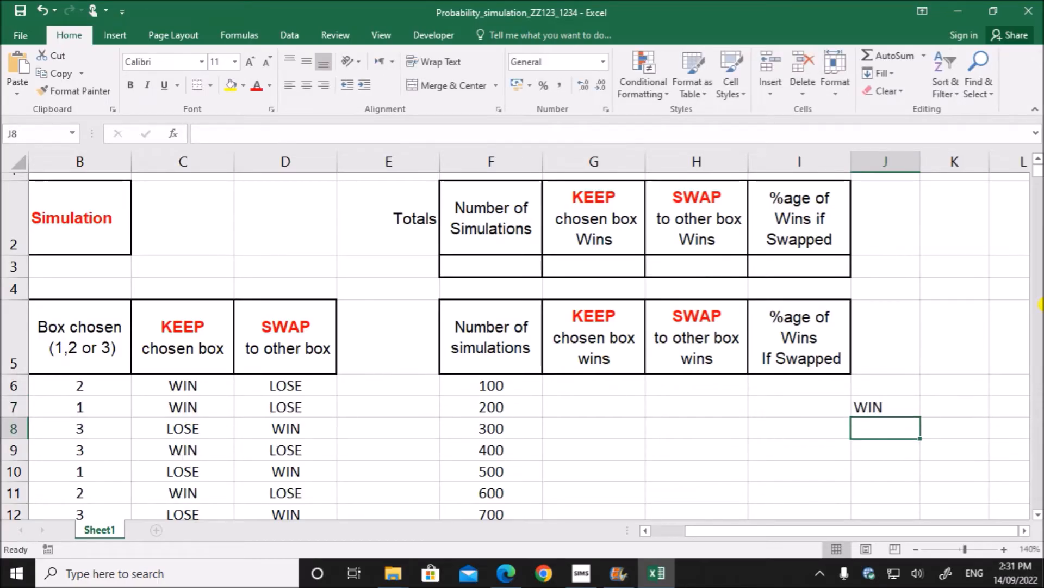
Step: Compare the trial INDIRECT formula in J7 with cell C7, and delete it from J7
click(904, 405)
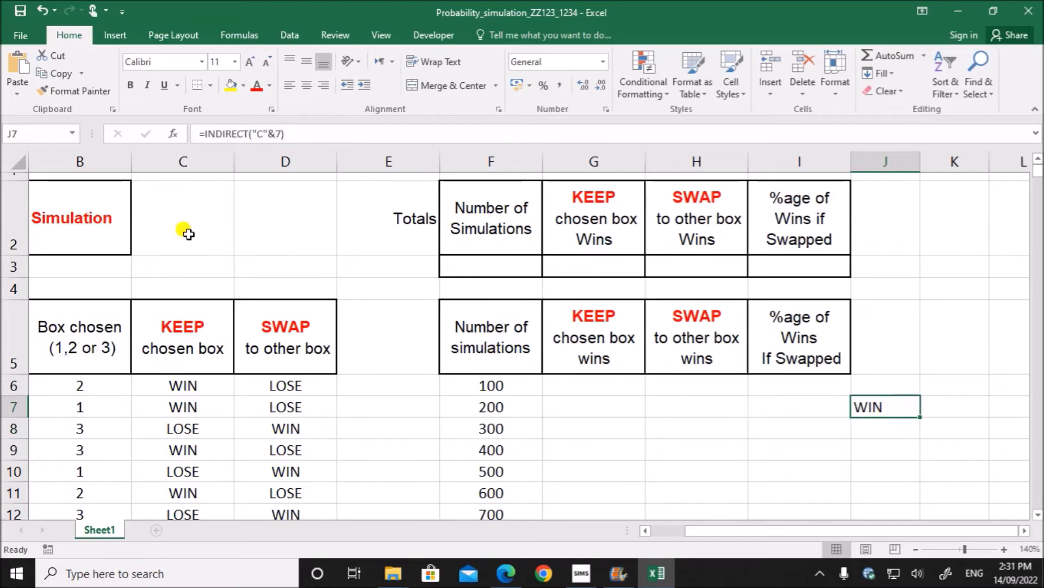
click(180, 410)
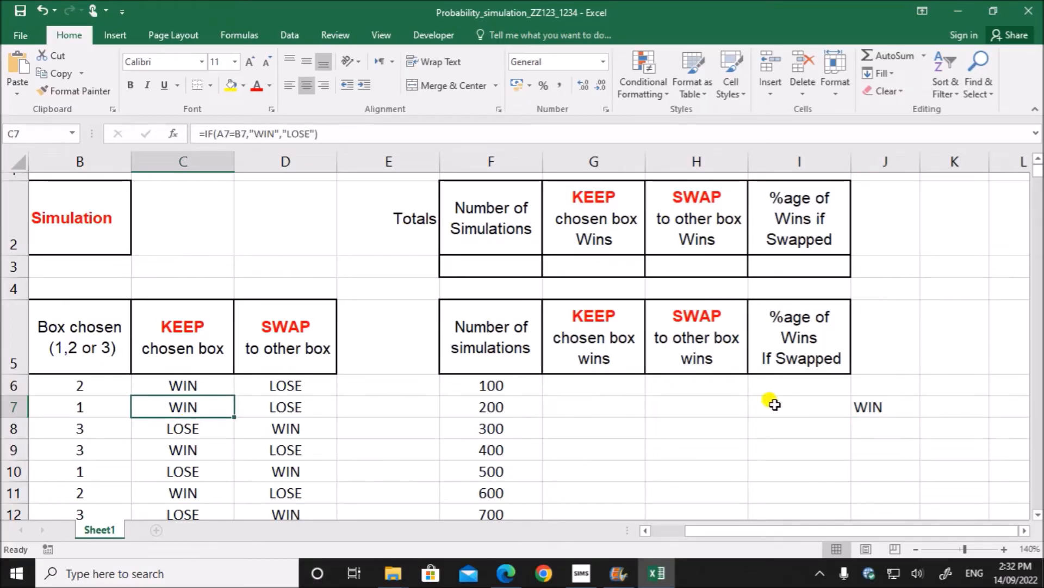
click(870, 406)
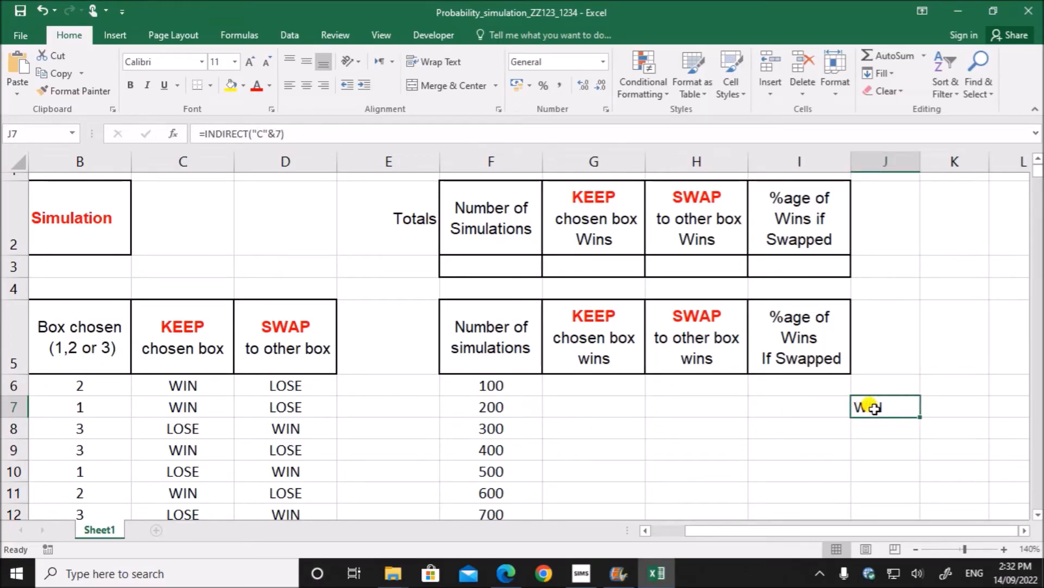
key(Delete)
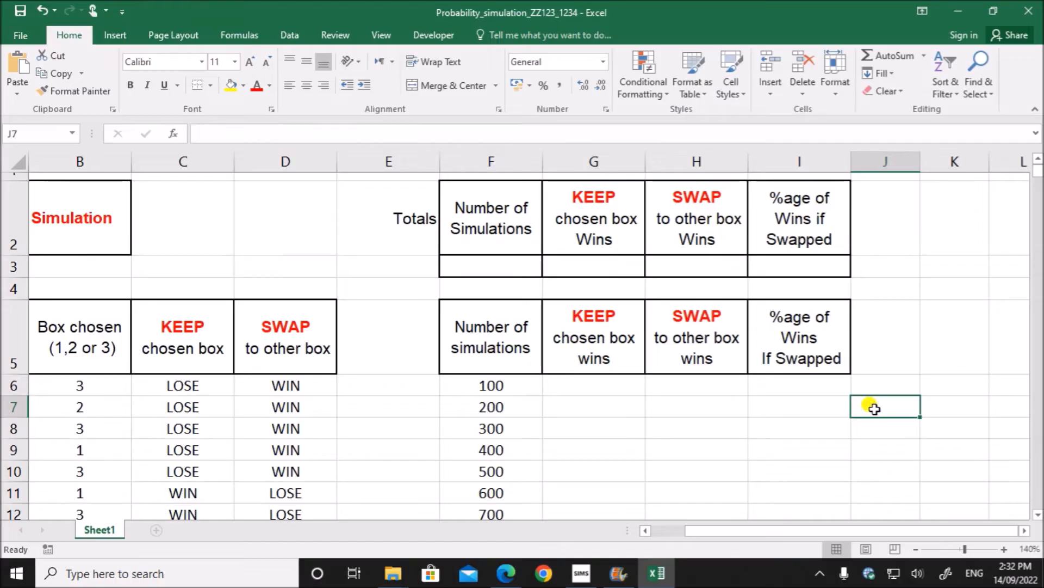
Step: Start a COUNTIF formula in G6 with its function arguments open and C6:C7 as the range
double_click(601, 383)
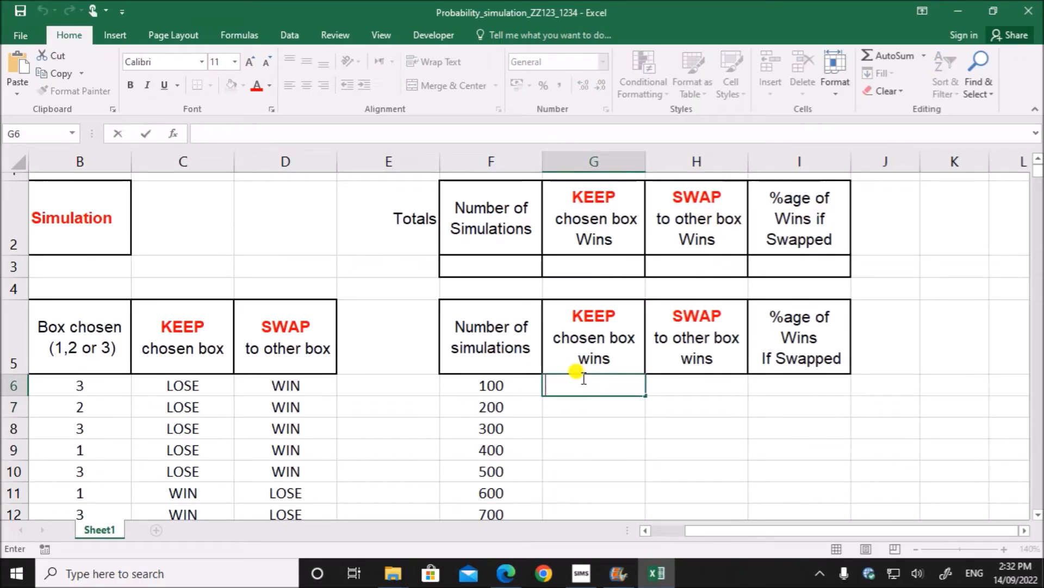
text(=)
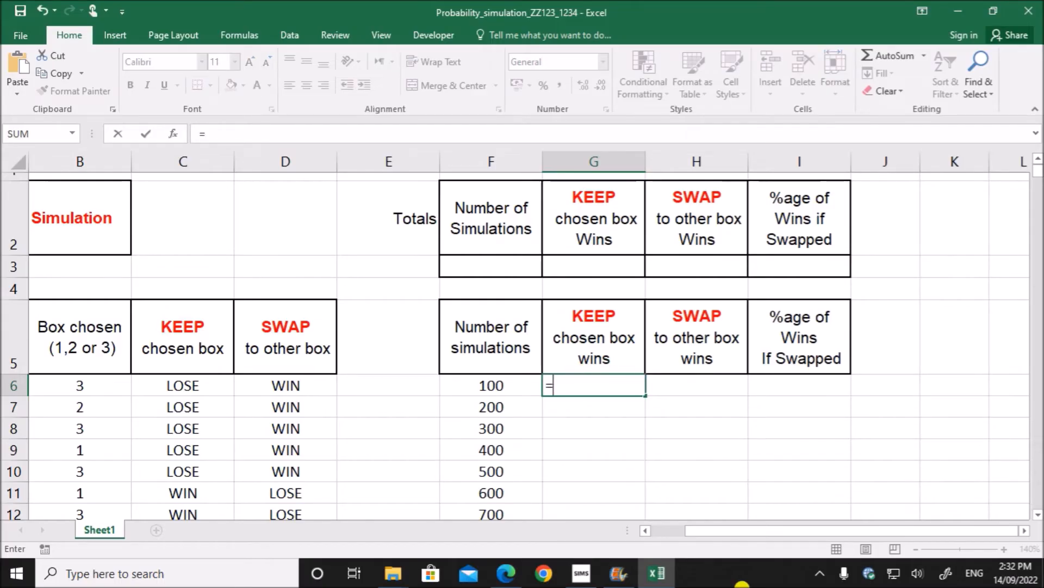
text(countif)
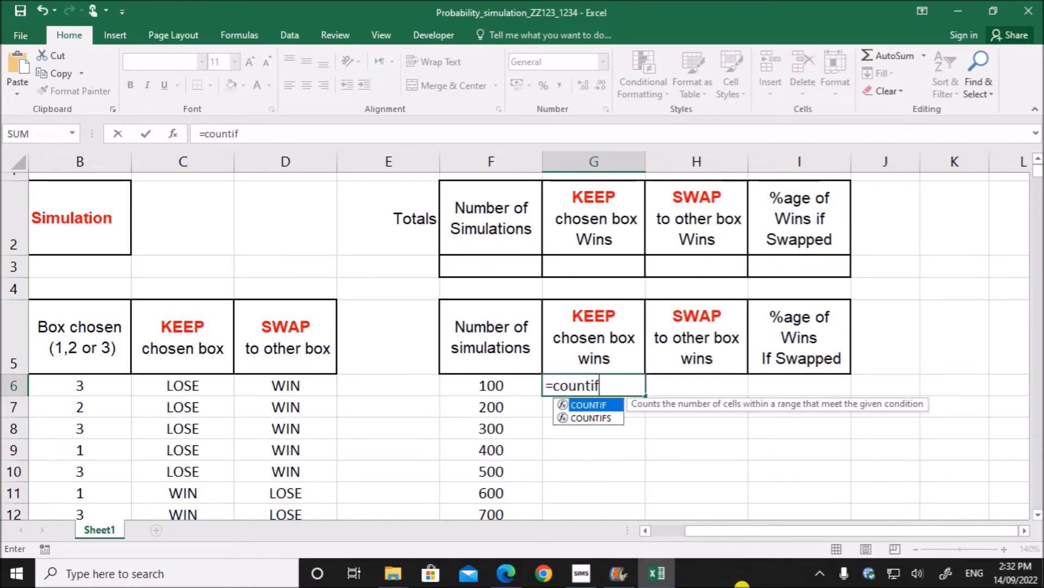
text(()
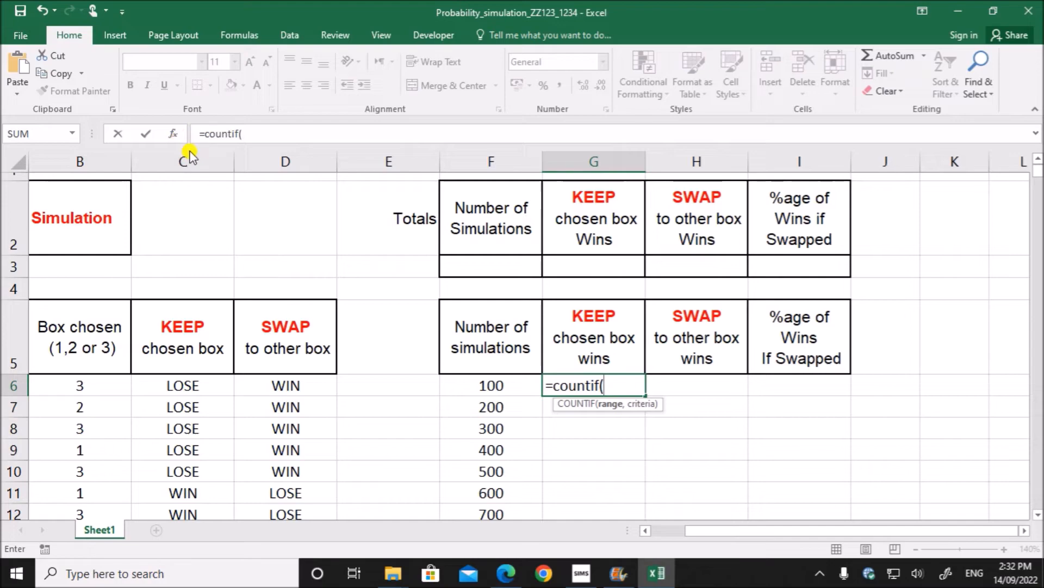
click(181, 137)
drag(532, 224, 755, 228)
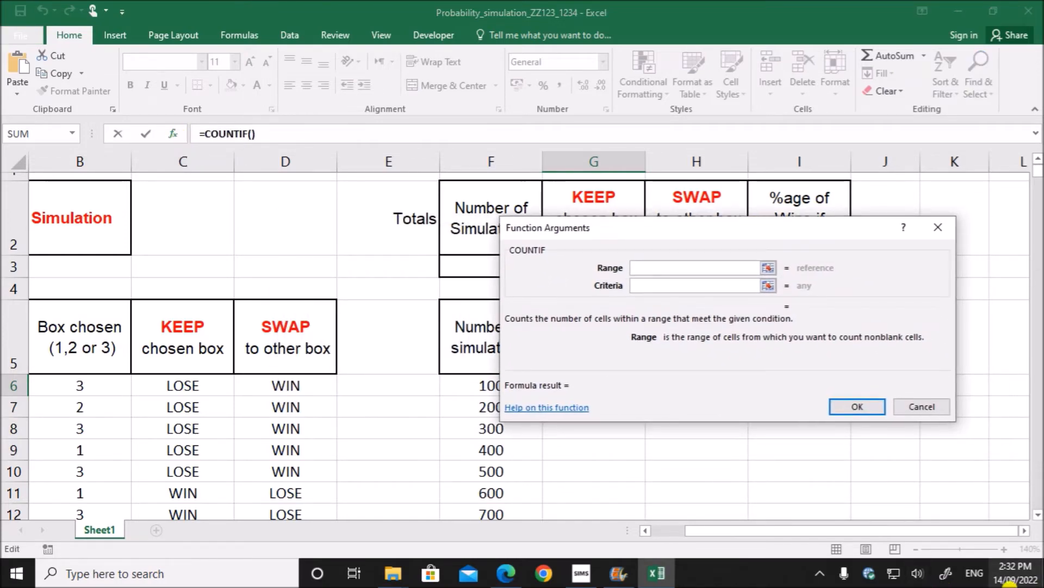
drag(178, 383, 179, 404)
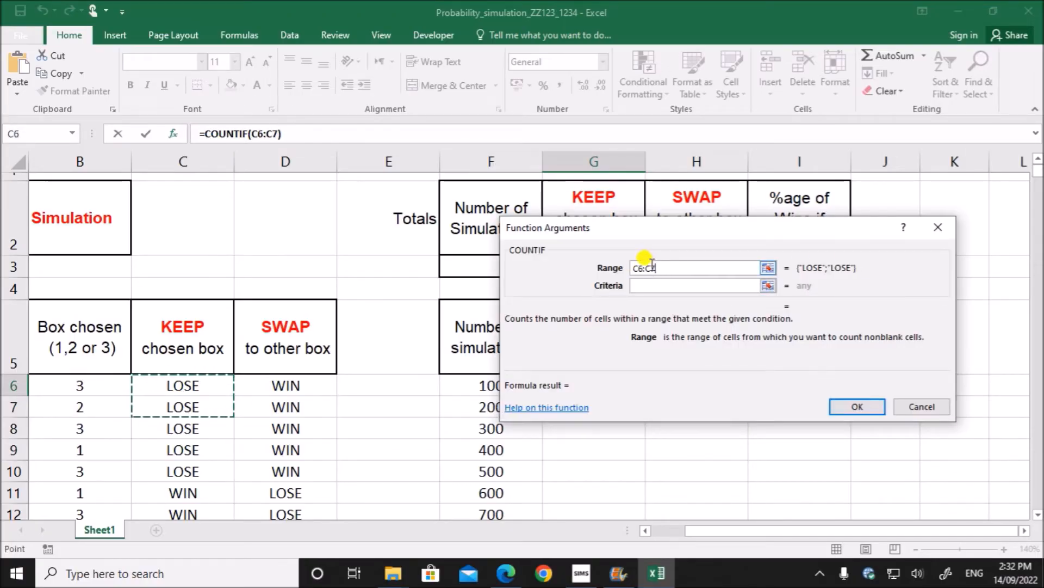
Step: Replace the end cell of the COUNTIF range with INDIRECT("C"&F6+5), keeping C6 as the start
drag(669, 227, 240, 162)
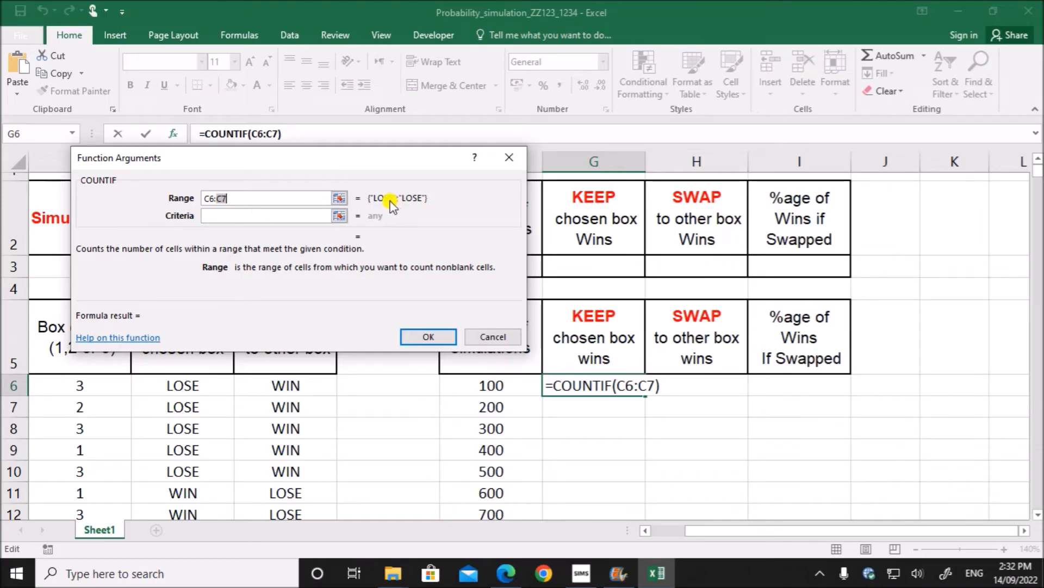
drag(327, 166, 284, 233)
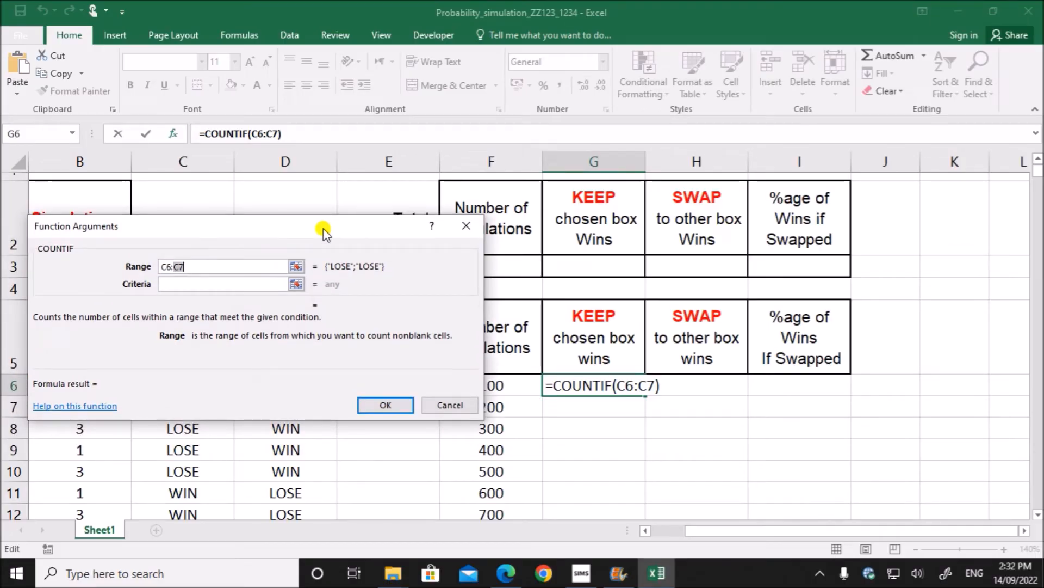
text(INDIRECT(")
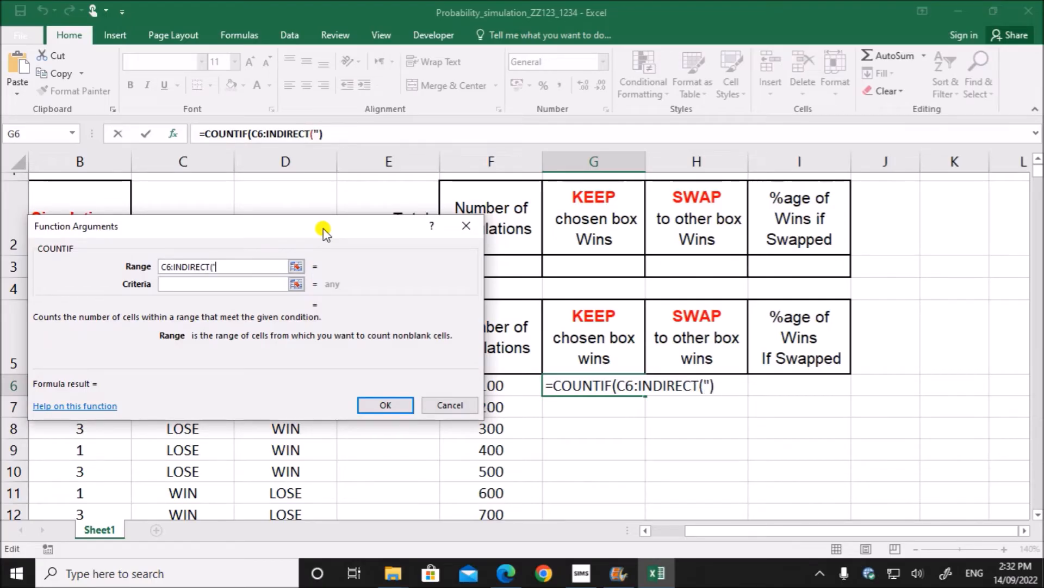
text(C"&)
drag(322, 231, 282, 181)
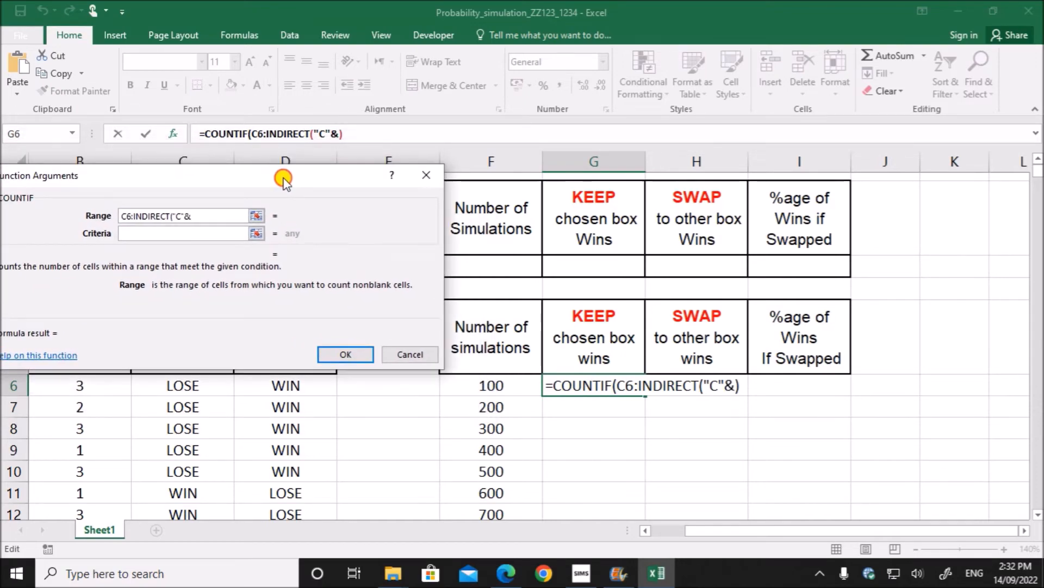
click(485, 386)
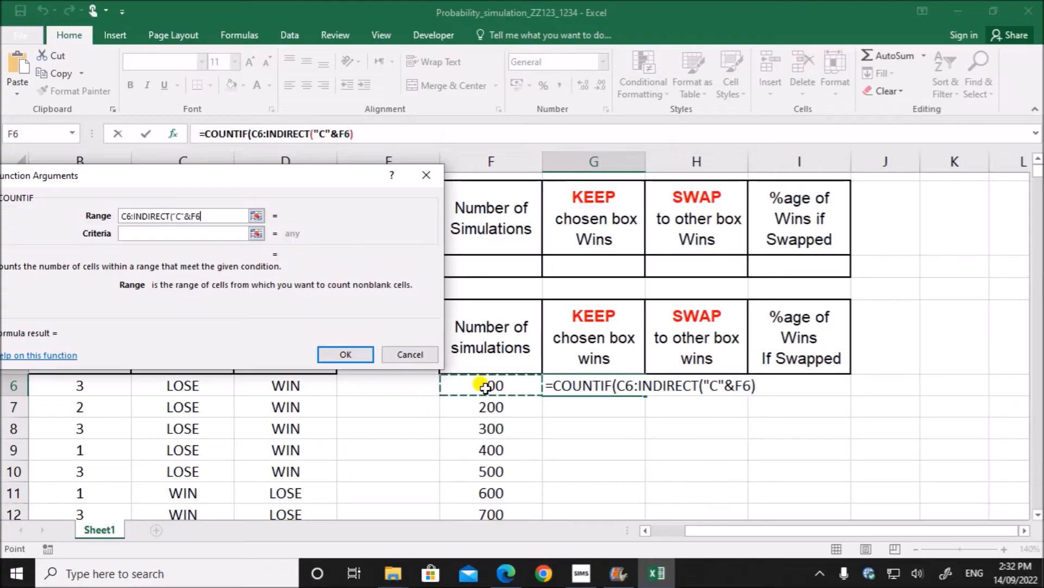
text(+5)
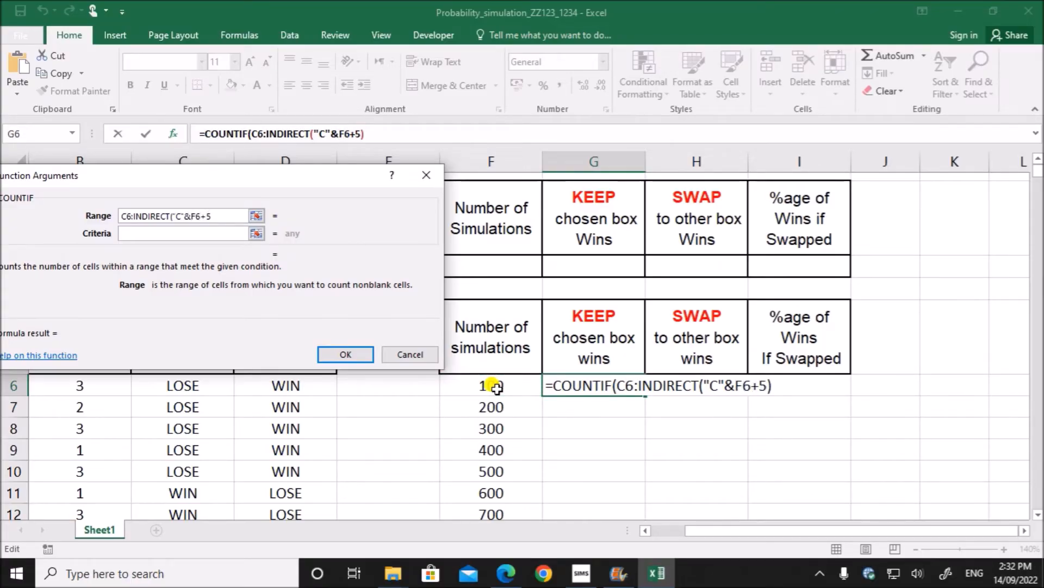
text())
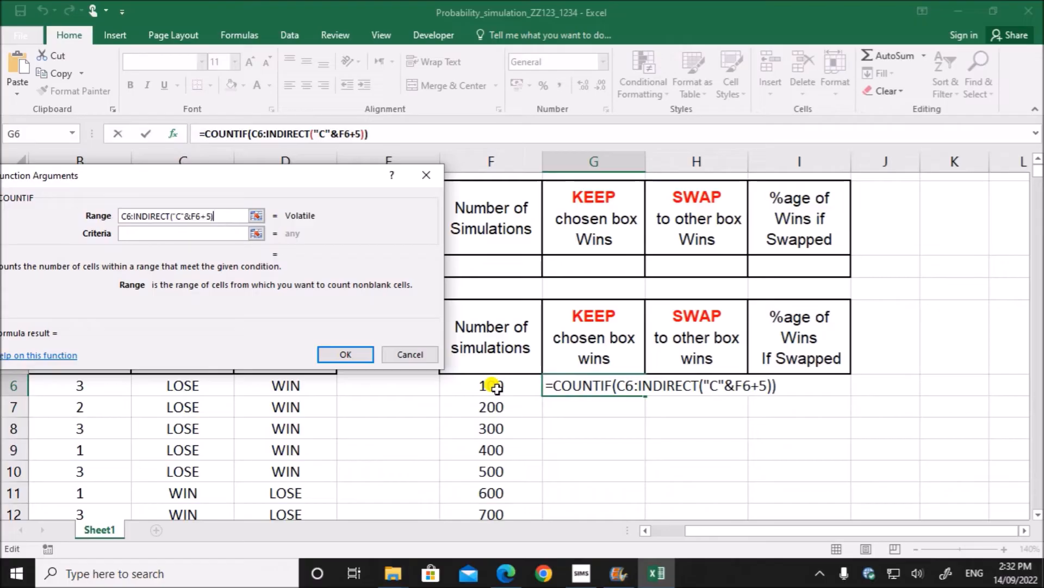
Step: Make the range start absolute as $C$6, set the criteria to WIN, and complete the COUNTIF formula in G6
double_click(126, 216)
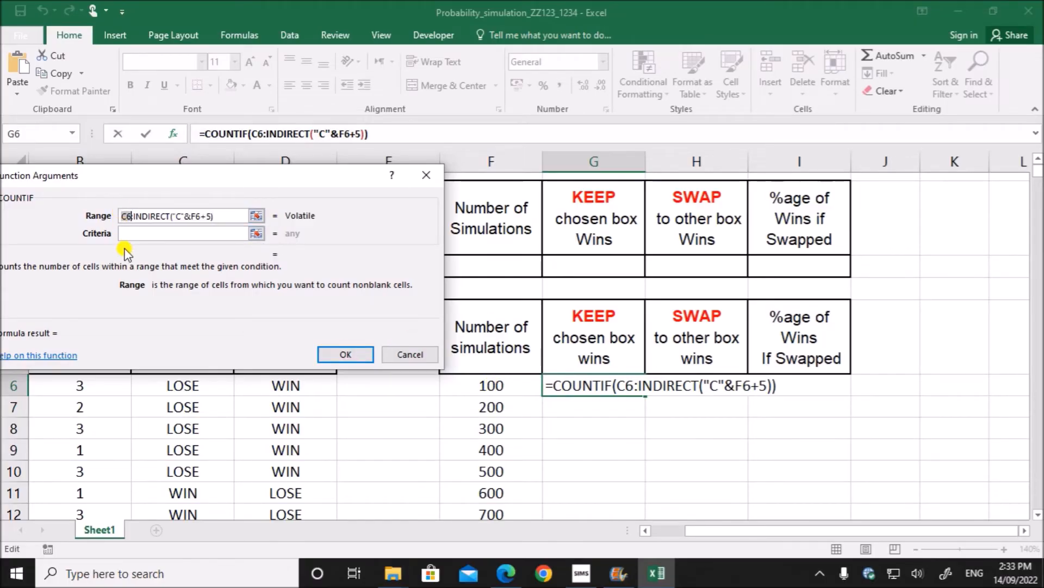
click(127, 234)
key(F4)
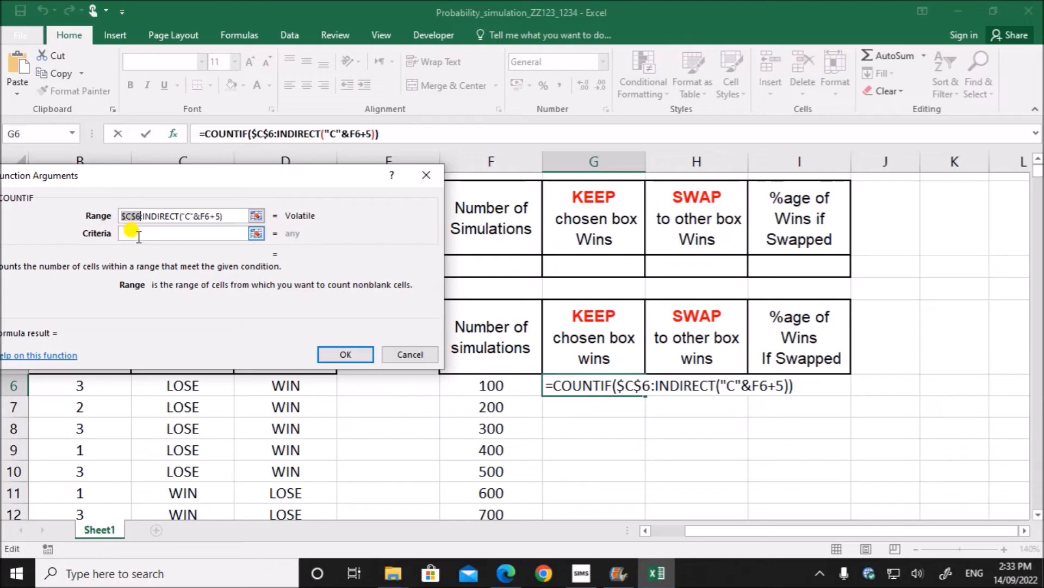
click(202, 232)
text(WIN)
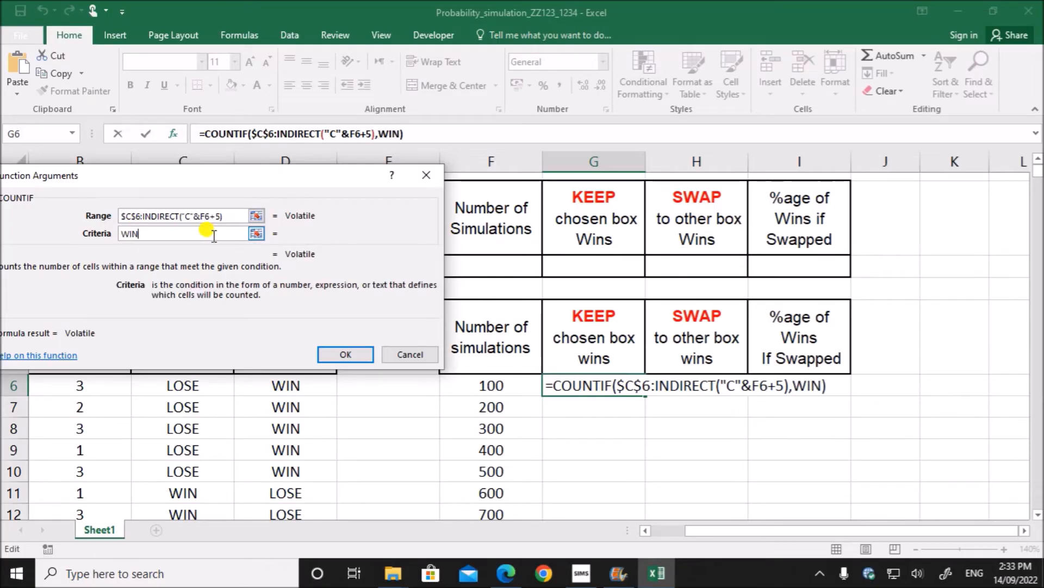
click(348, 356)
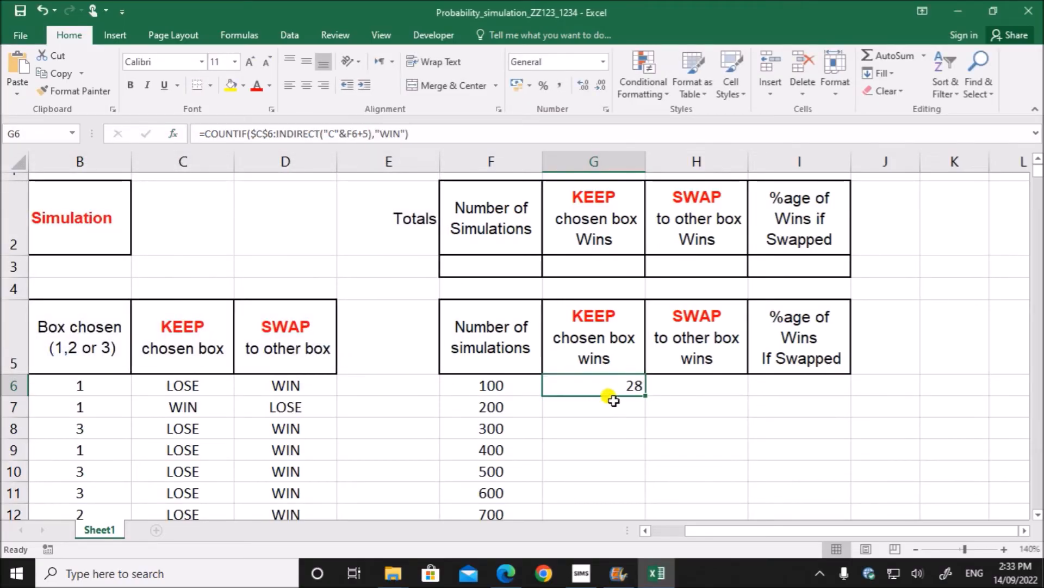
Step: Examine how the INDIRECT part of the G6 formula combines "C" with F6+5 to form the range end
double_click(613, 386)
click(723, 388)
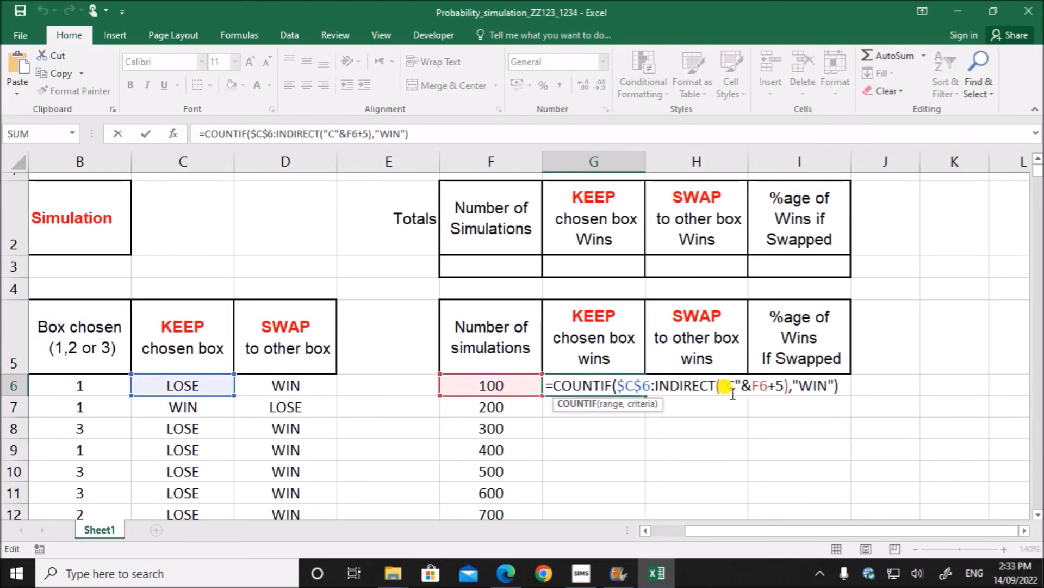
drag(728, 386, 784, 386)
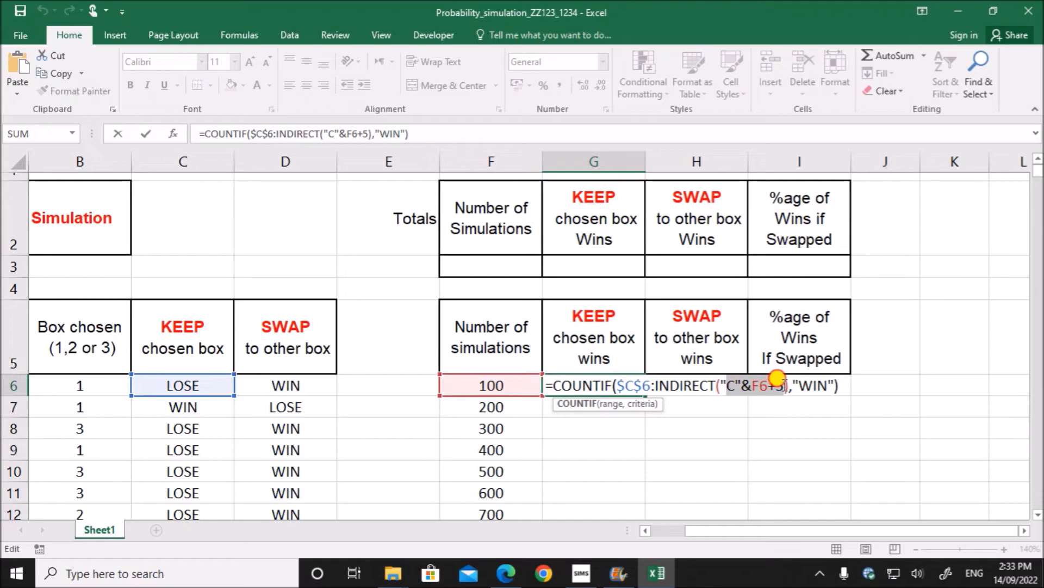
click(842, 385)
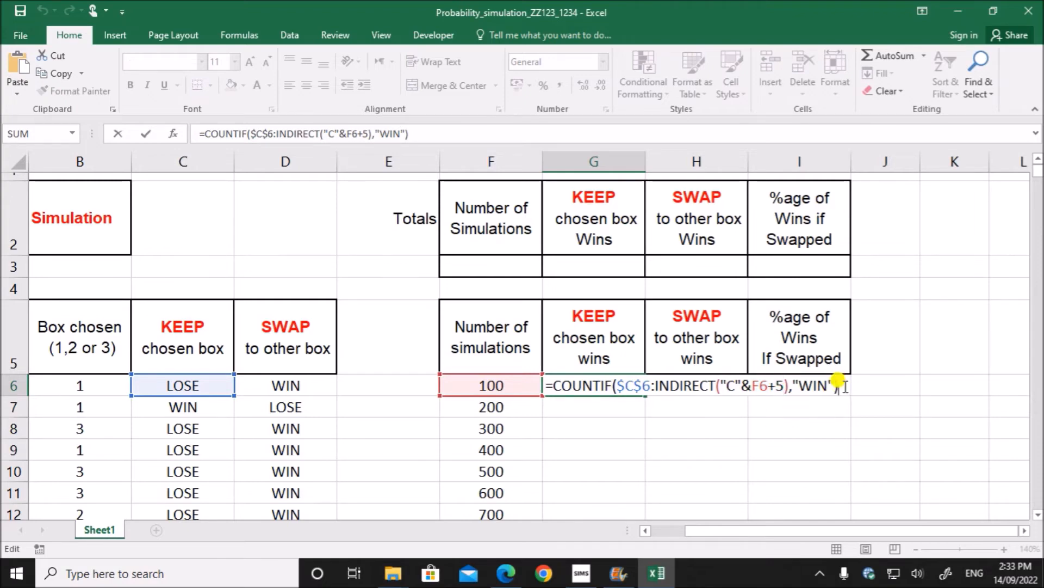
click(731, 387)
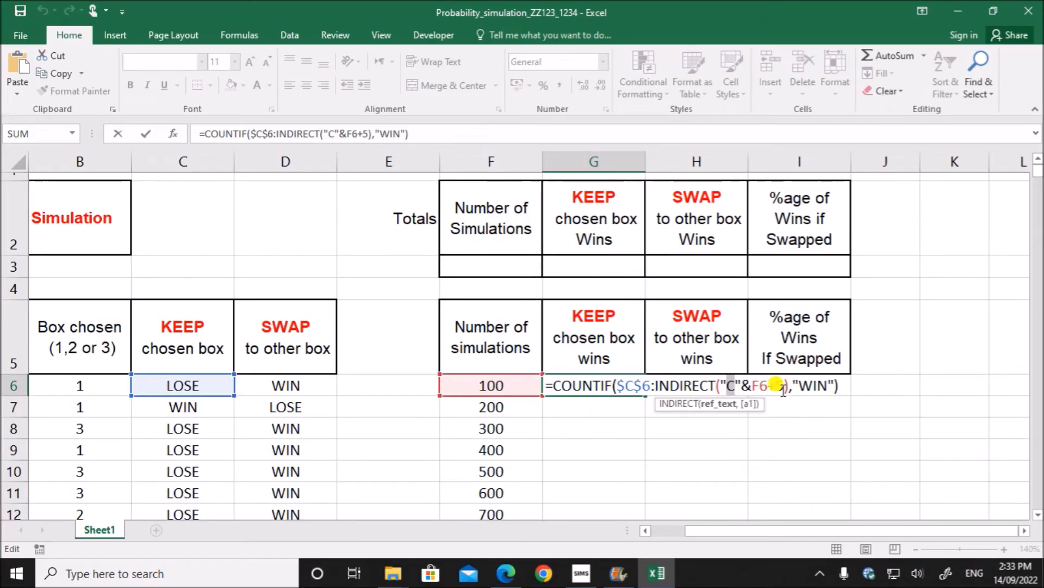
key(Return)
Step: Fill the G6 COUNTIF formula down the KEEP wins column and inspect the F7+5 part of the copy in G7
click(614, 382)
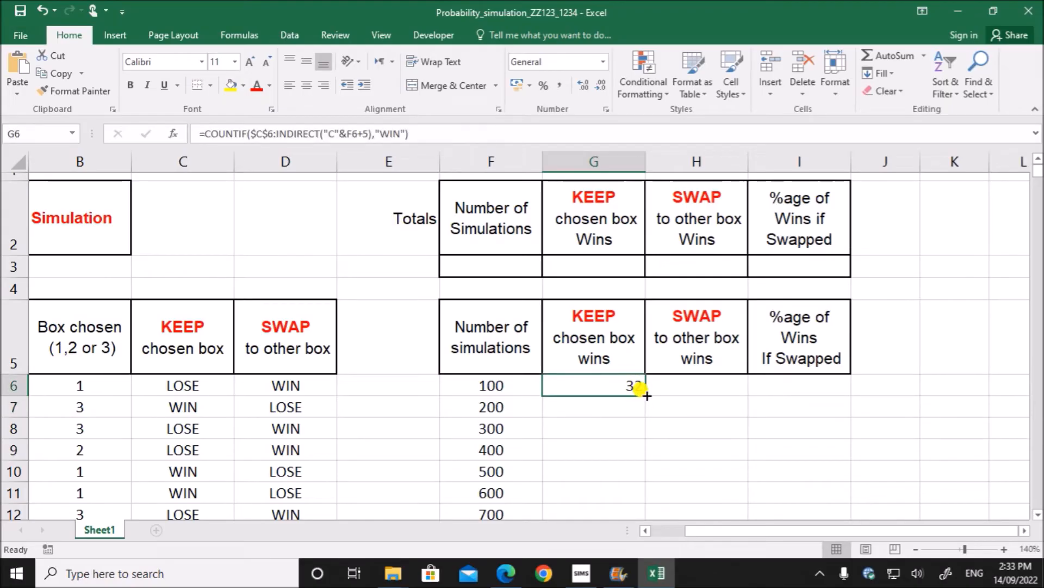
double_click(645, 395)
click(625, 404)
double_click(625, 403)
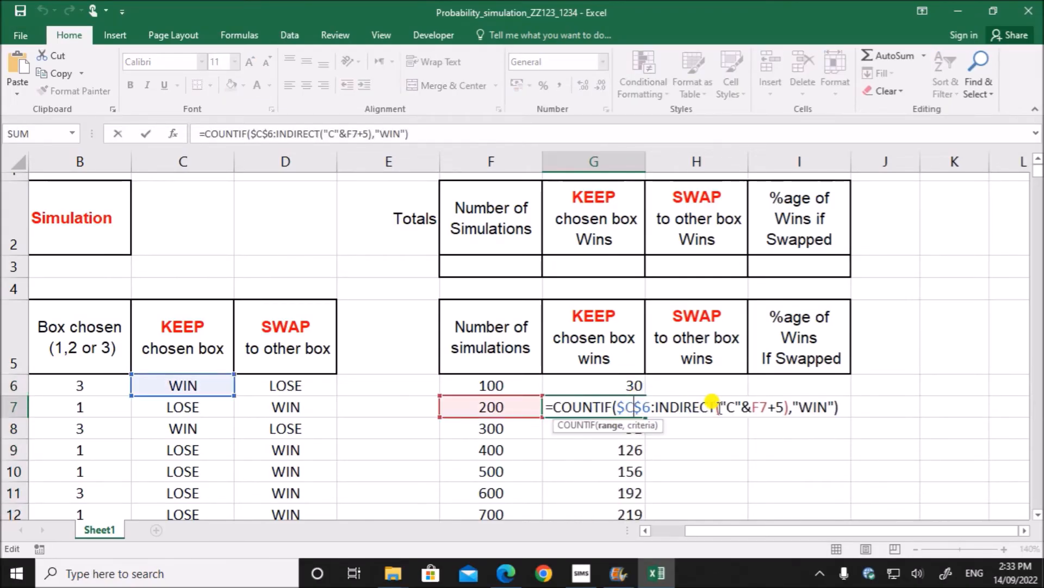
drag(752, 407, 784, 405)
key(Return)
text(\)
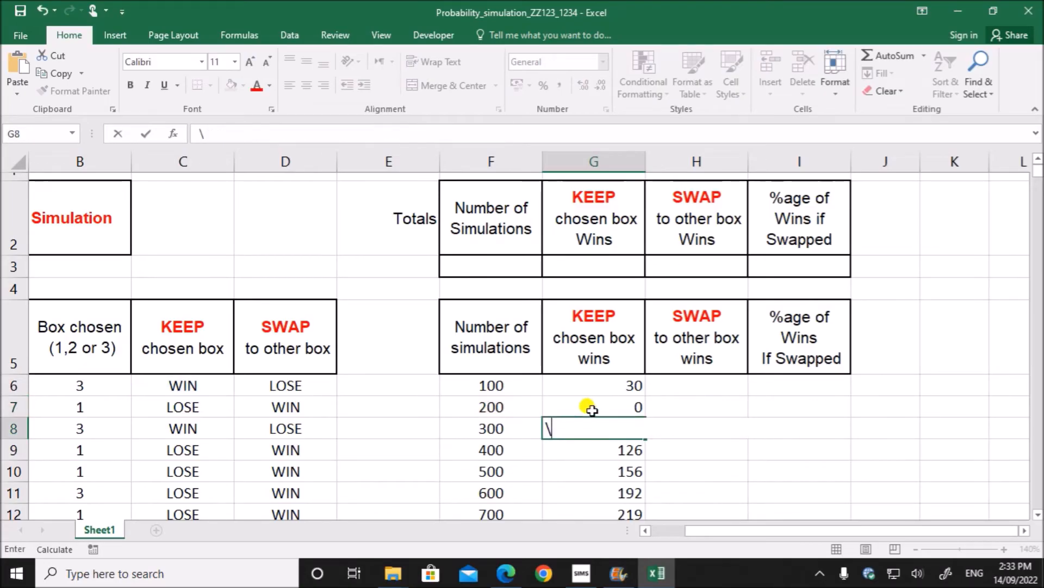
key(ctrl+z)
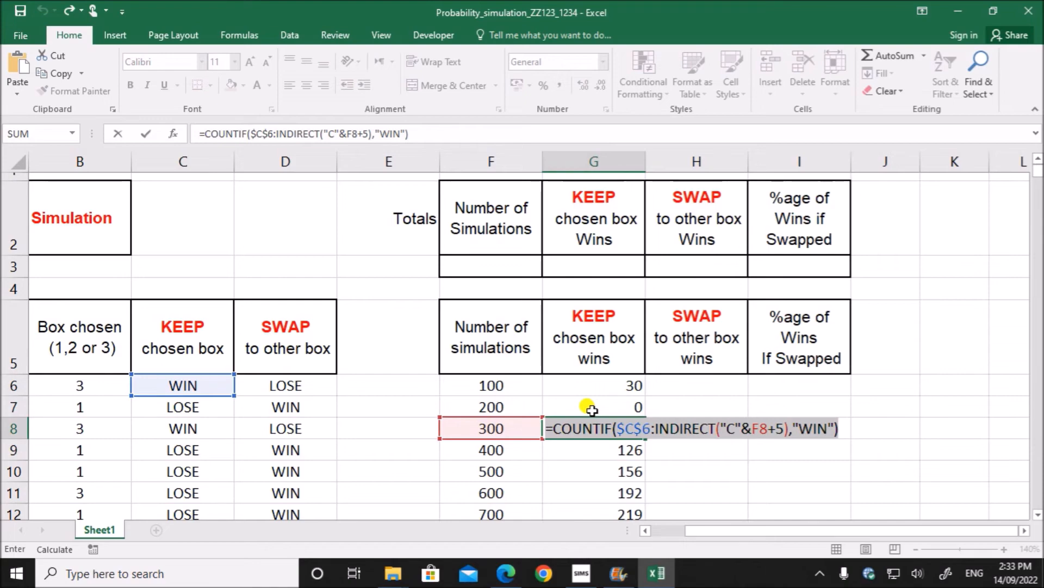
key(Return)
click(626, 429)
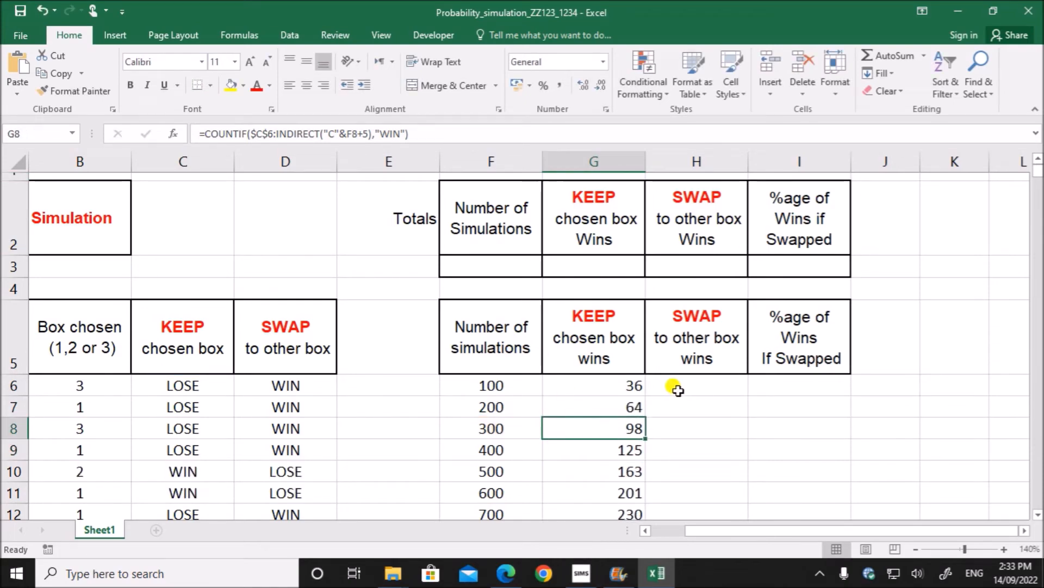
Step: Examine the COUNTIF formula in G6, with its $C$6 start and F6 reference, and compare it with the F7 reference in G7
double_click(619, 386)
drag(552, 377, 840, 379)
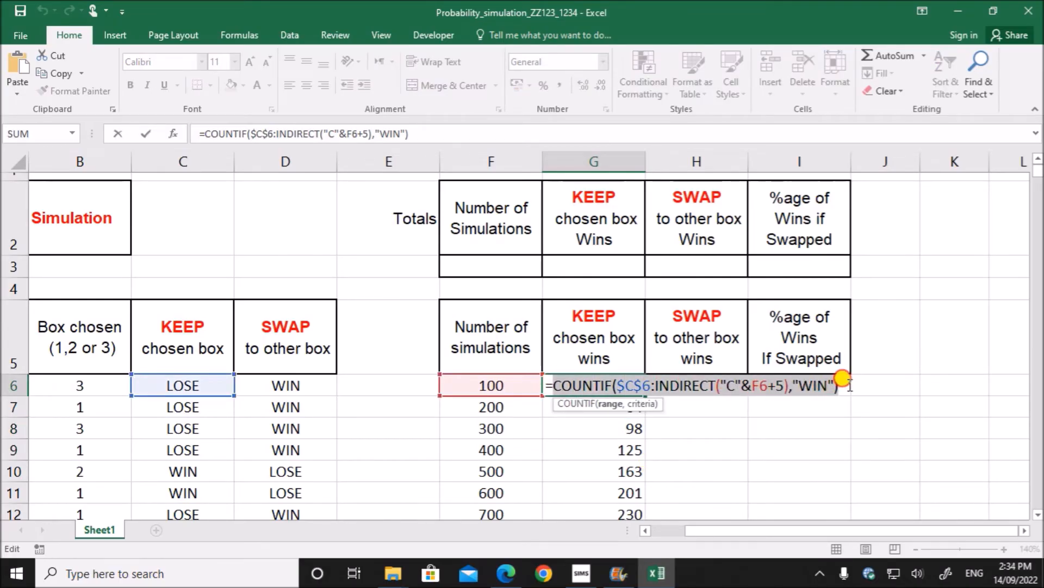
drag(617, 384, 649, 384)
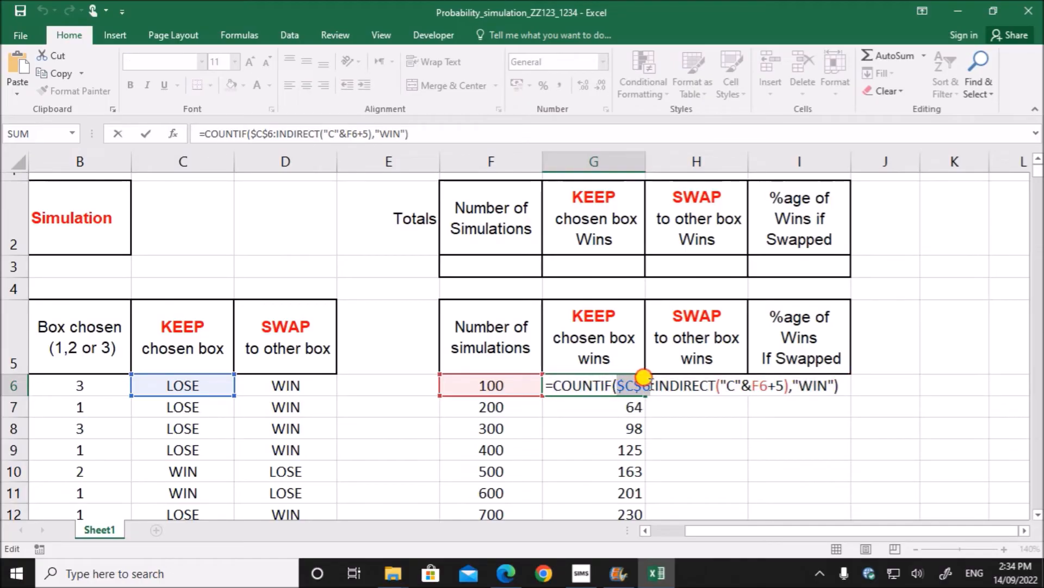
double_click(763, 385)
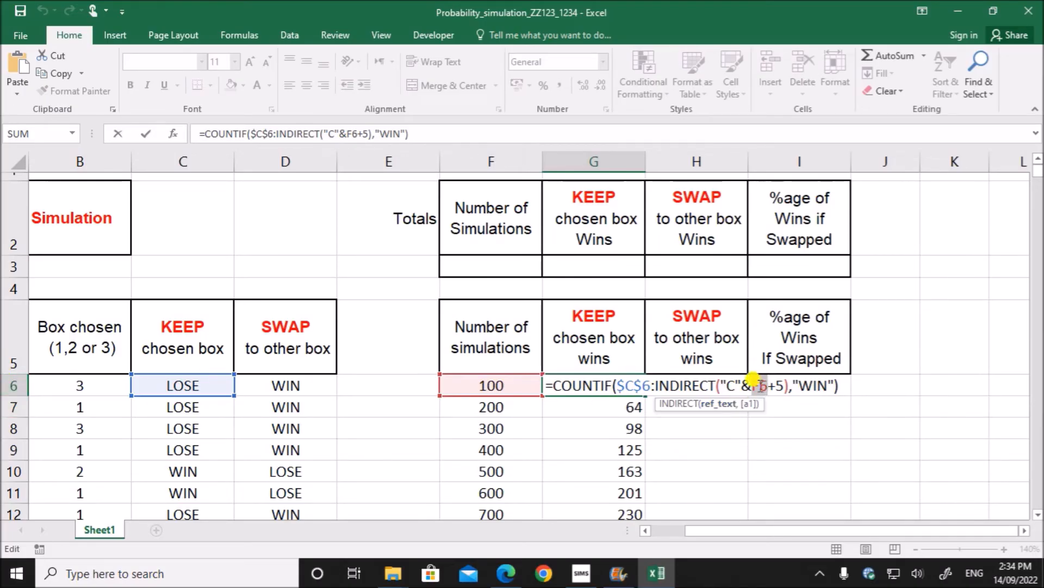
key(Return)
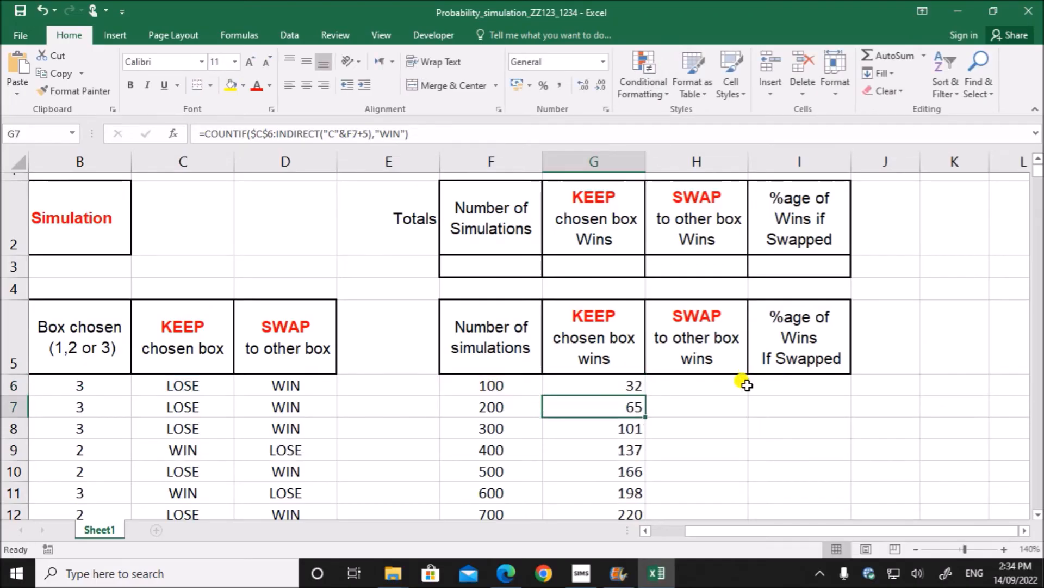
double_click(612, 409)
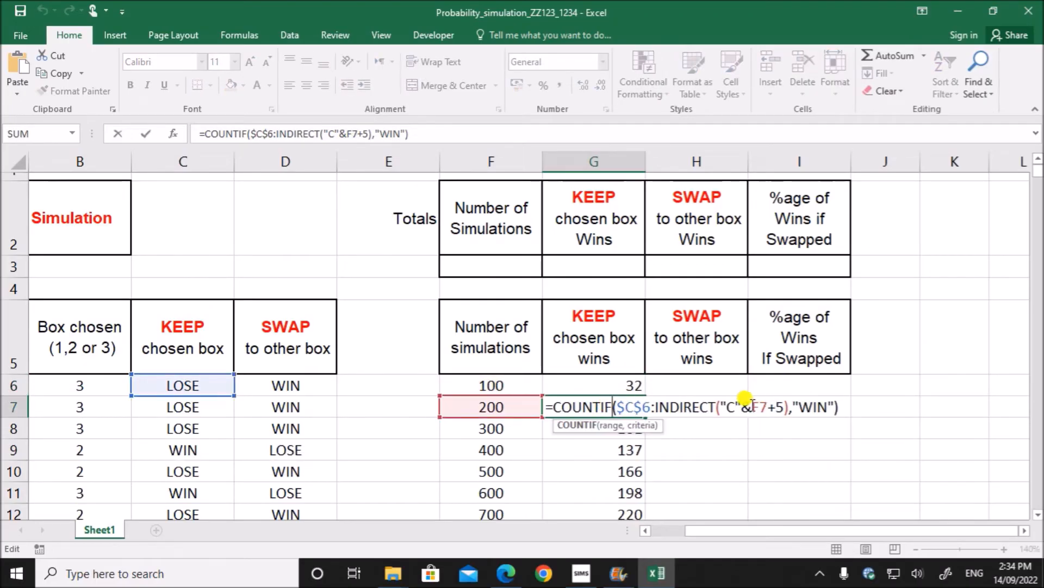
drag(753, 407, 767, 407)
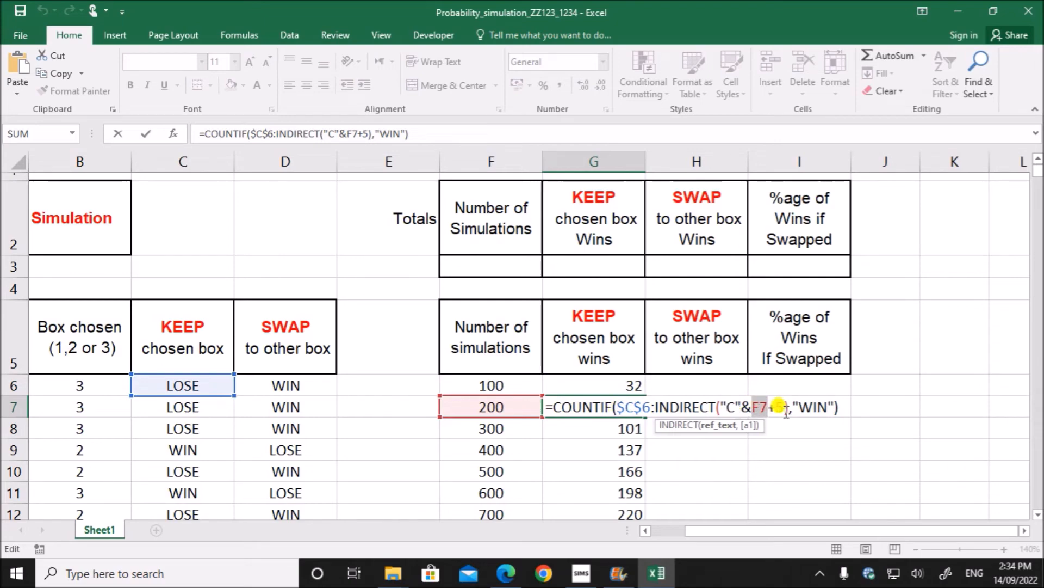
key(Return)
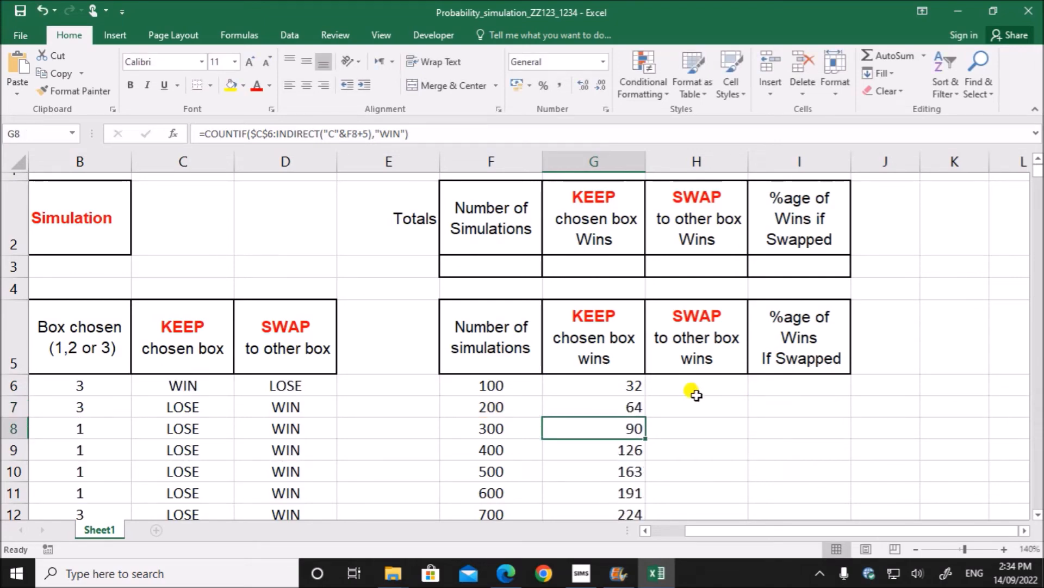
Step: Read the H6 instruction about SWAP strategy wins in the question paper in Edge, and return to Excel to look at the SWAP results
click(673, 385)
click(506, 573)
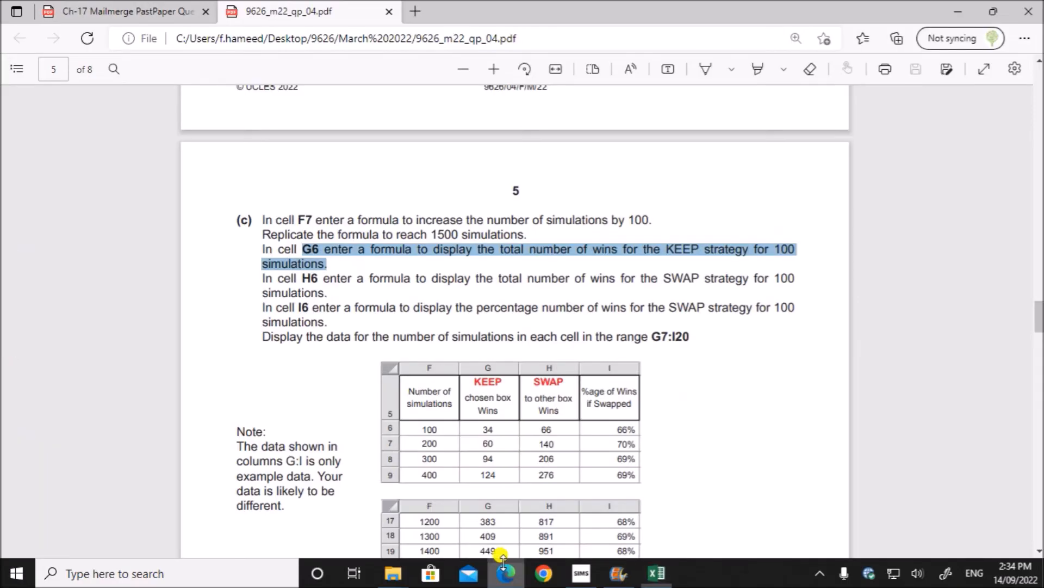
click(262, 278)
drag(263, 278, 324, 293)
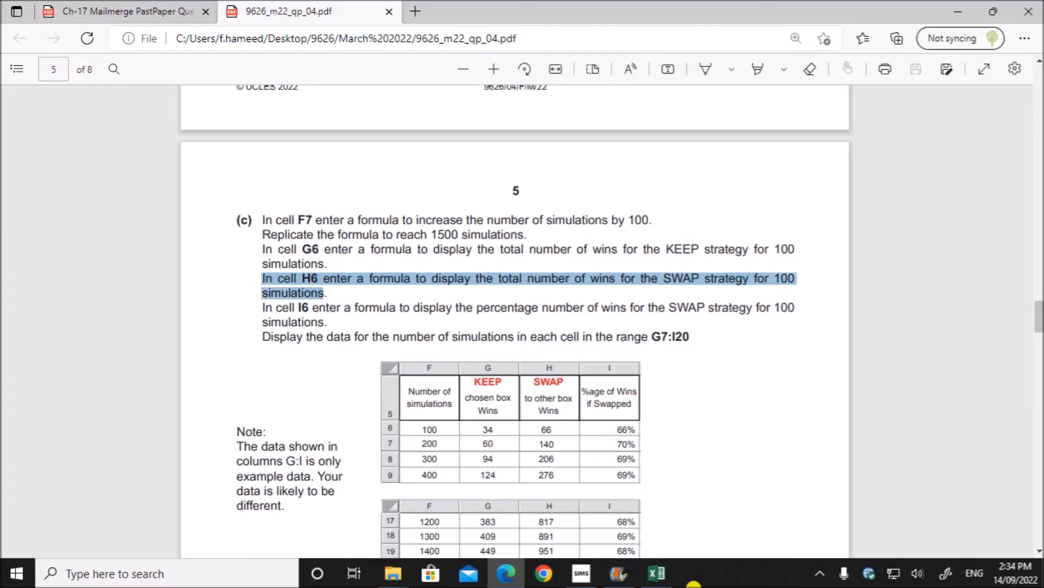
click(657, 572)
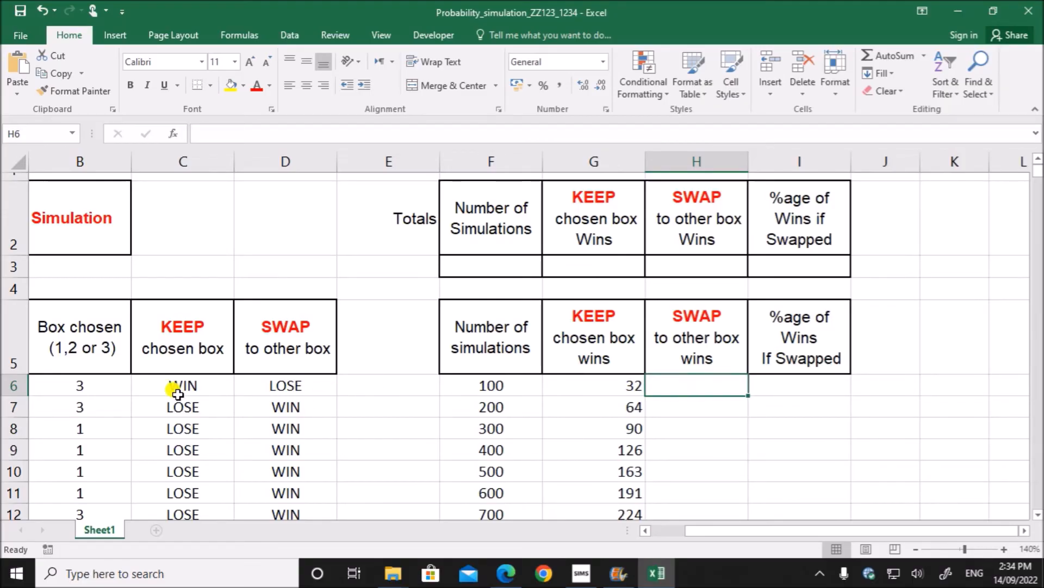
drag(271, 387, 275, 490)
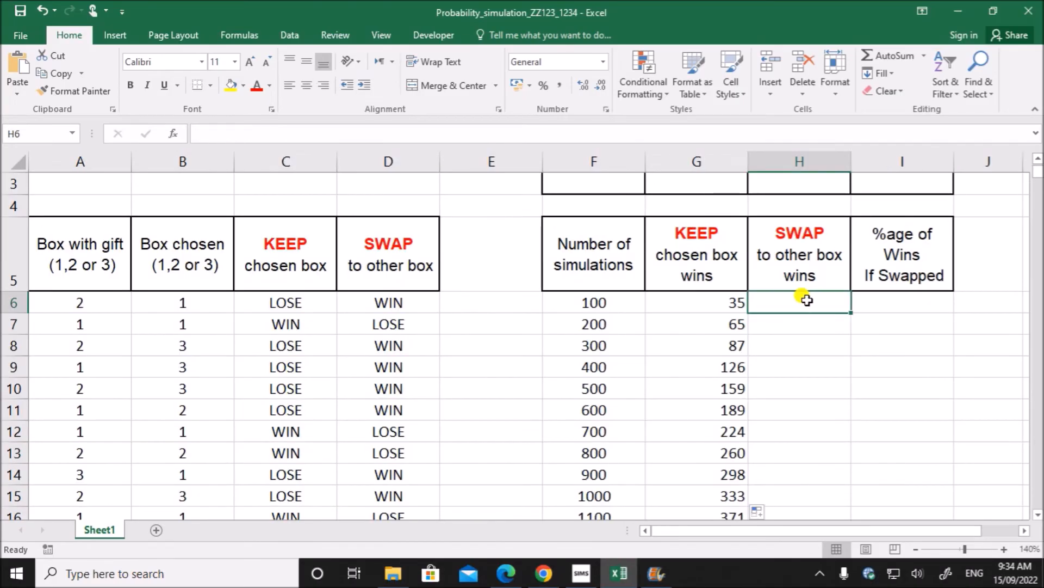
Step: Start a COUNTIF formula in H6 with its function arguments open and D6:D7 as the range
text(=)
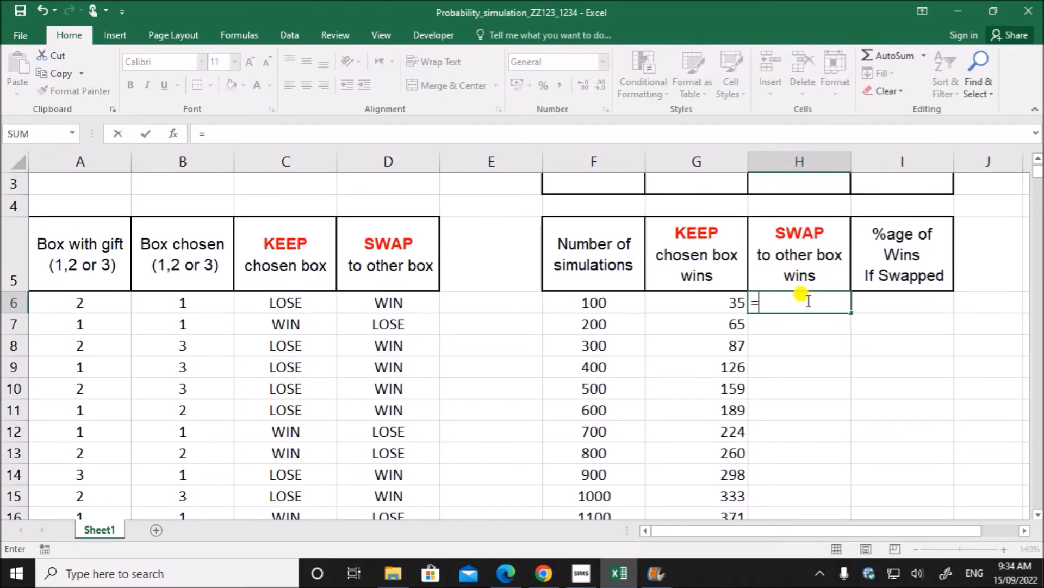
text(countif()
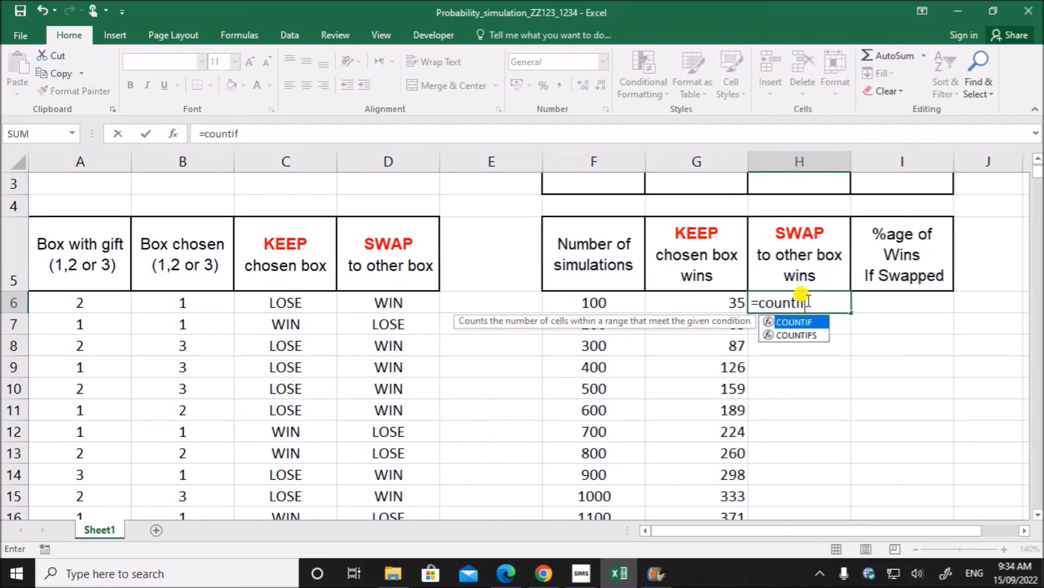
click(174, 134)
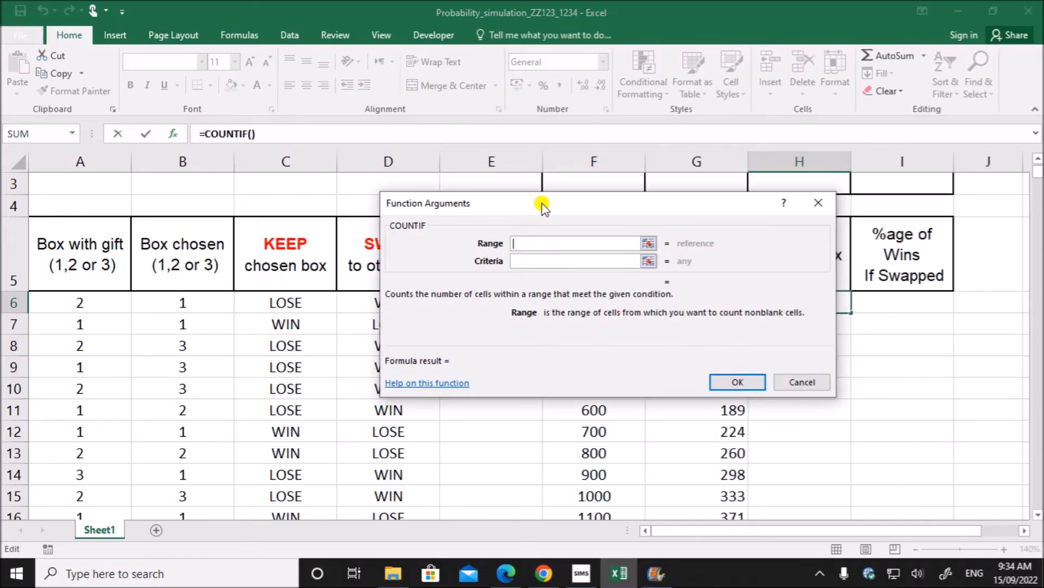
drag(435, 208, 499, 193)
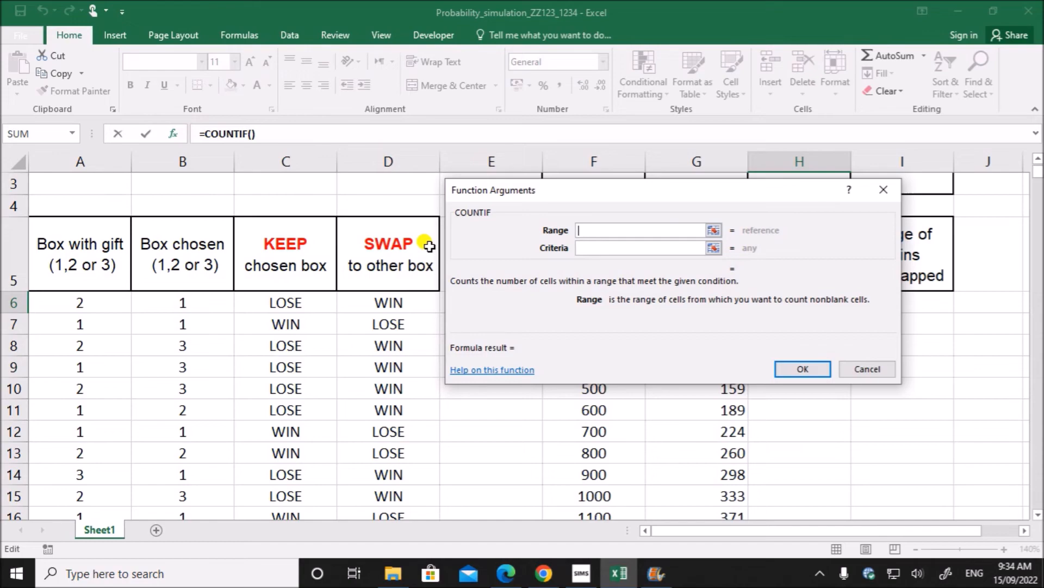
drag(399, 302, 397, 321)
Step: Replace the end cell of the COUNTIF range with INDIRECT("D"&F6+5), keeping D6 as the start
drag(593, 231, 615, 233)
text(IN)
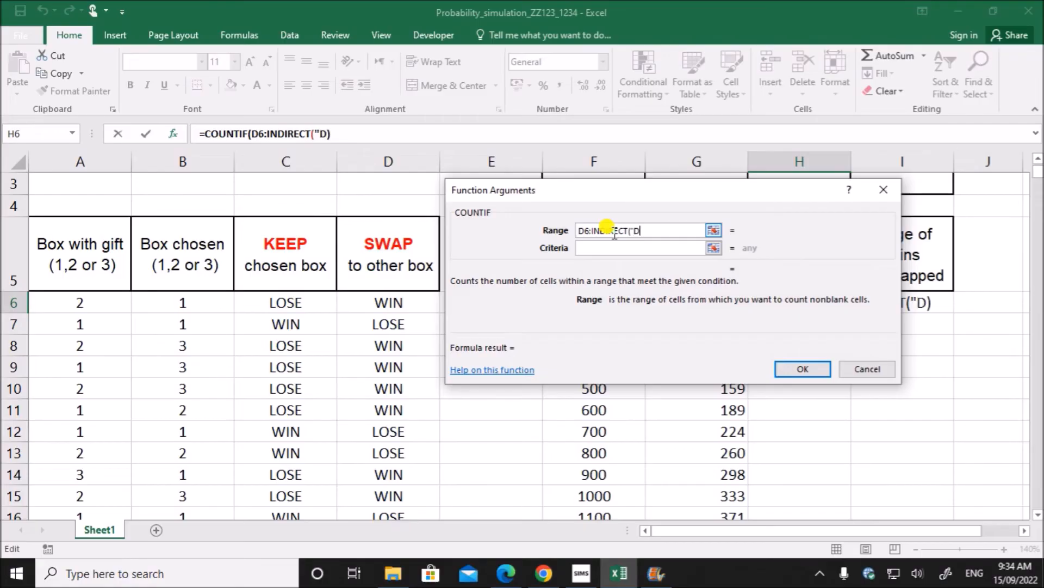
text(&)
drag(695, 189, 284, 207)
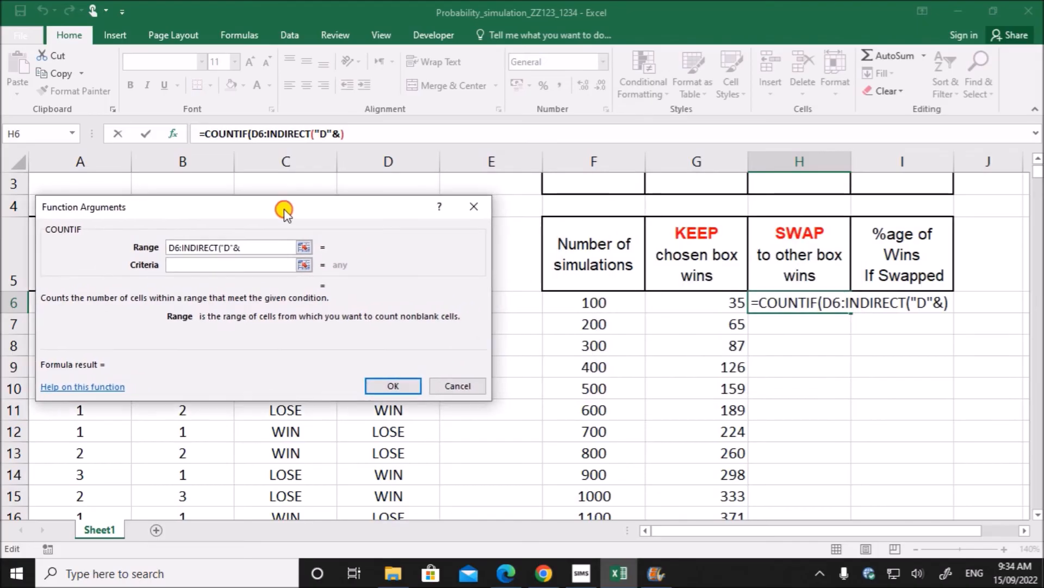
click(571, 302)
text(+5))
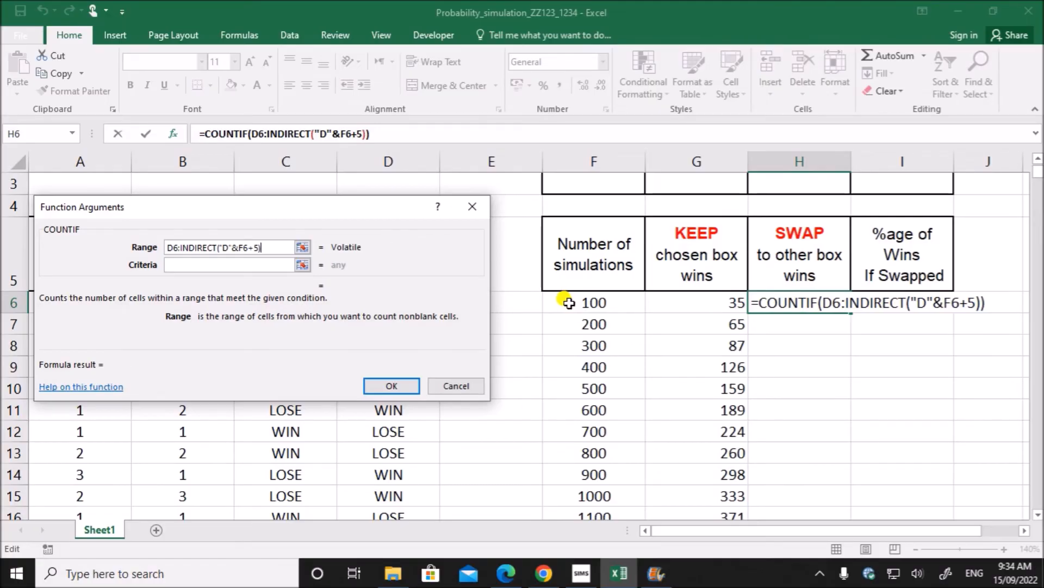
Step: Set the criteria to WIN to complete the COUNTIF formula in H6, and fill it down to H20
click(234, 266)
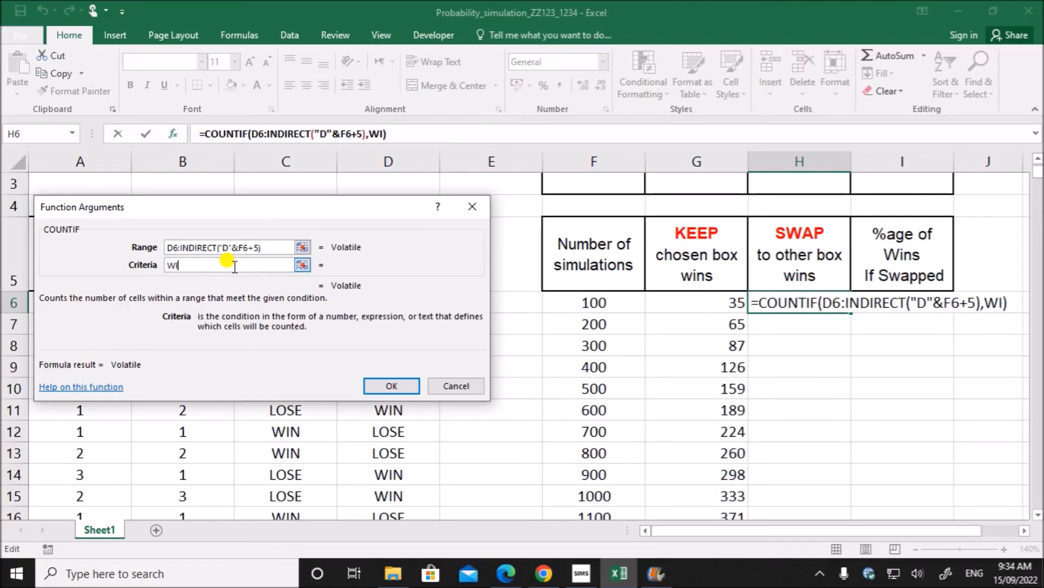
click(380, 387)
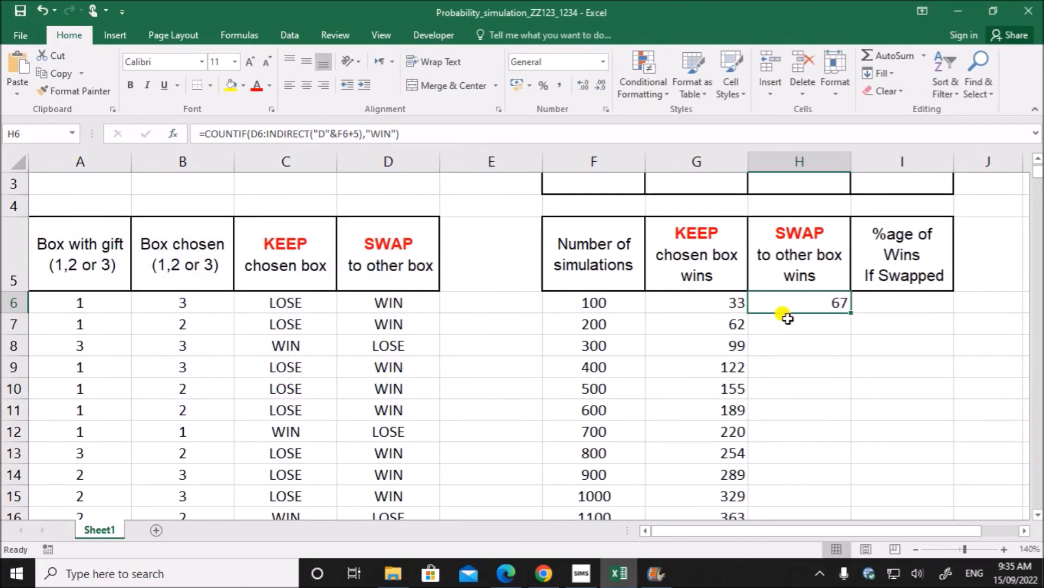
double_click(851, 313)
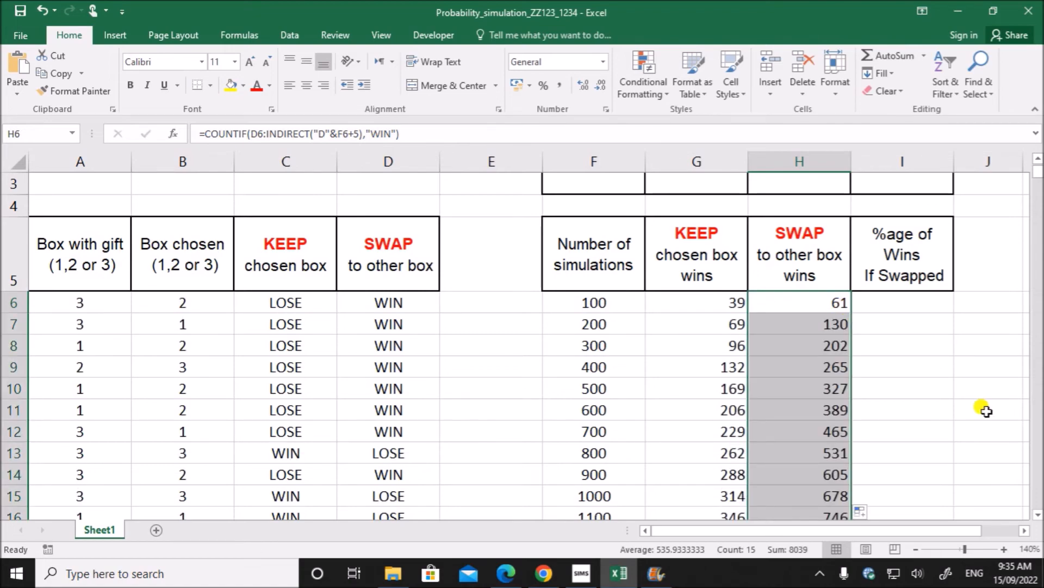
Step: Examine the H6 formula and compare the KEEP and SWAP wins in G6 and H6 with the number of simulations in F6
click(835, 310)
double_click(834, 308)
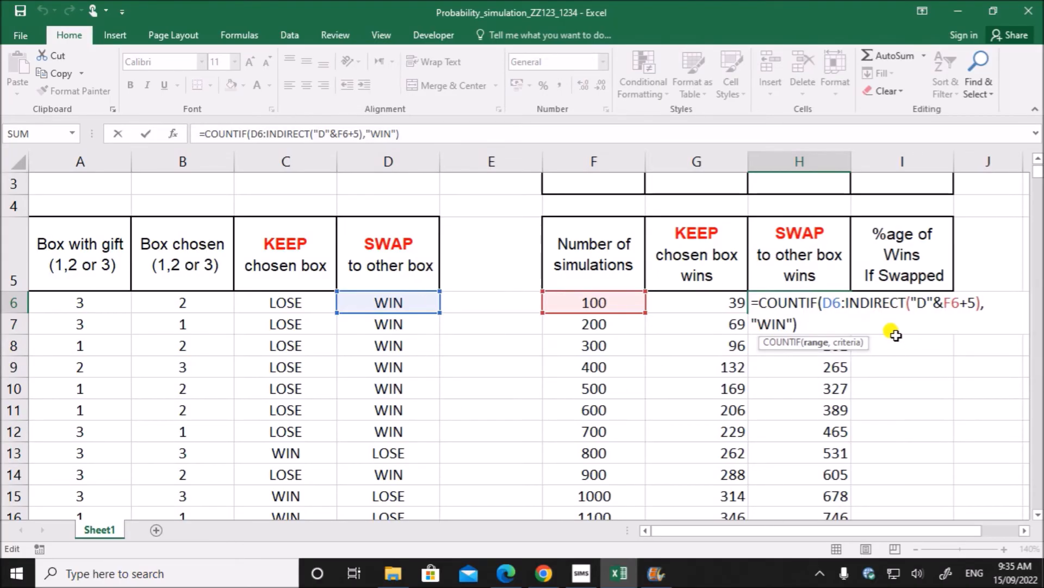
key(Return)
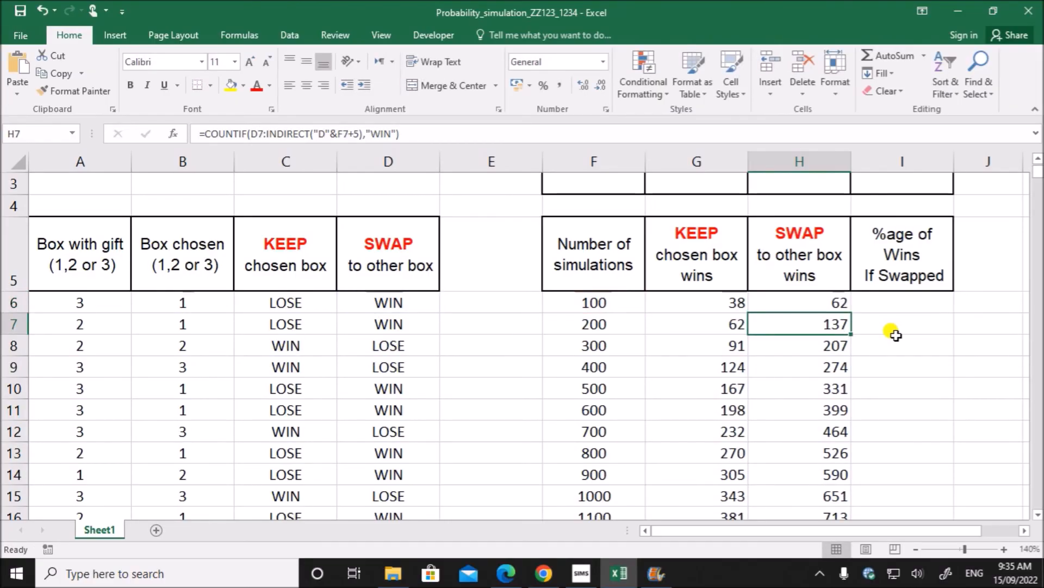
drag(697, 305, 797, 302)
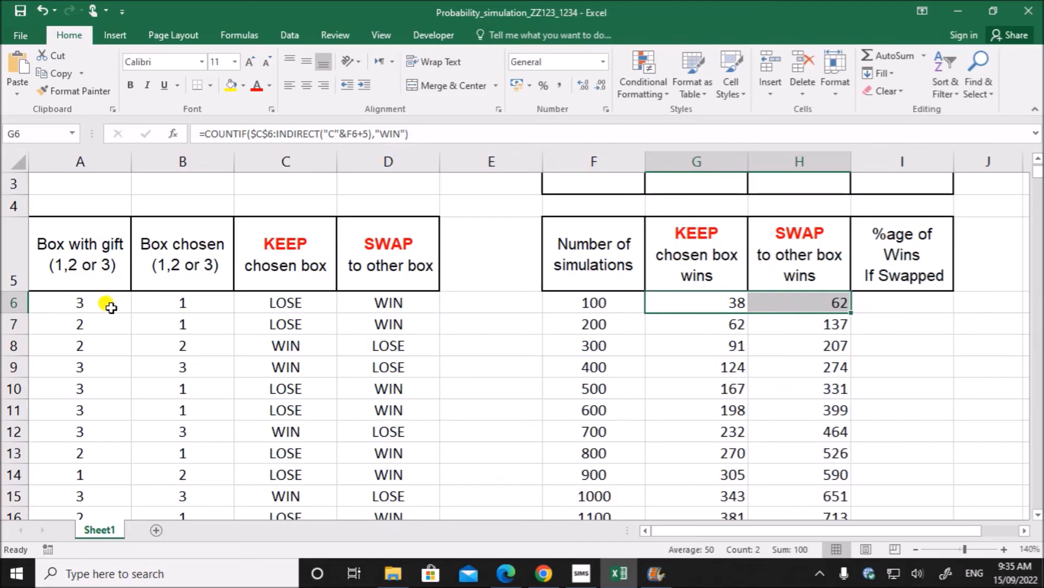
click(80, 307)
drag(80, 308, 165, 455)
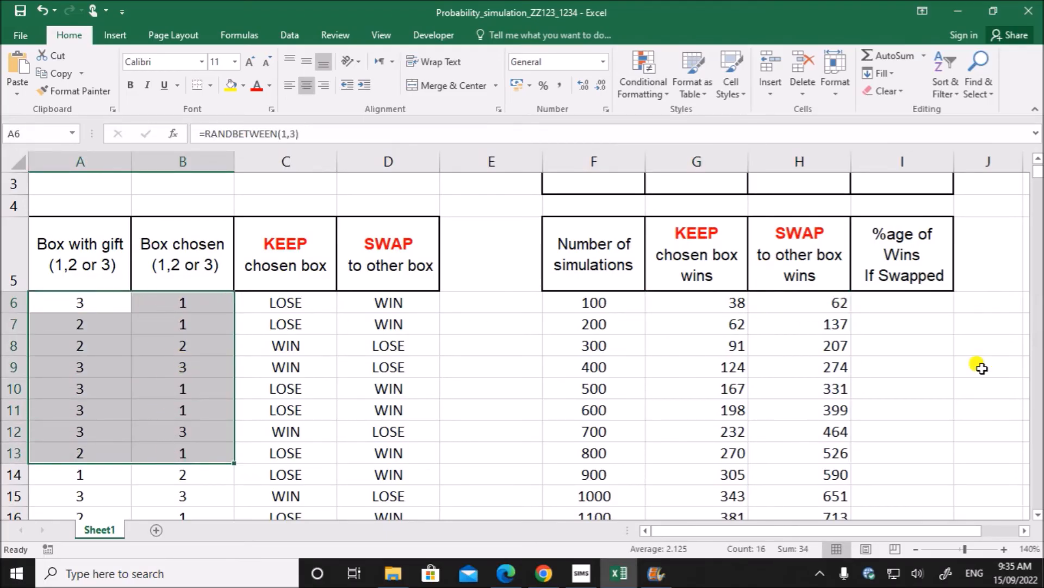
click(805, 341)
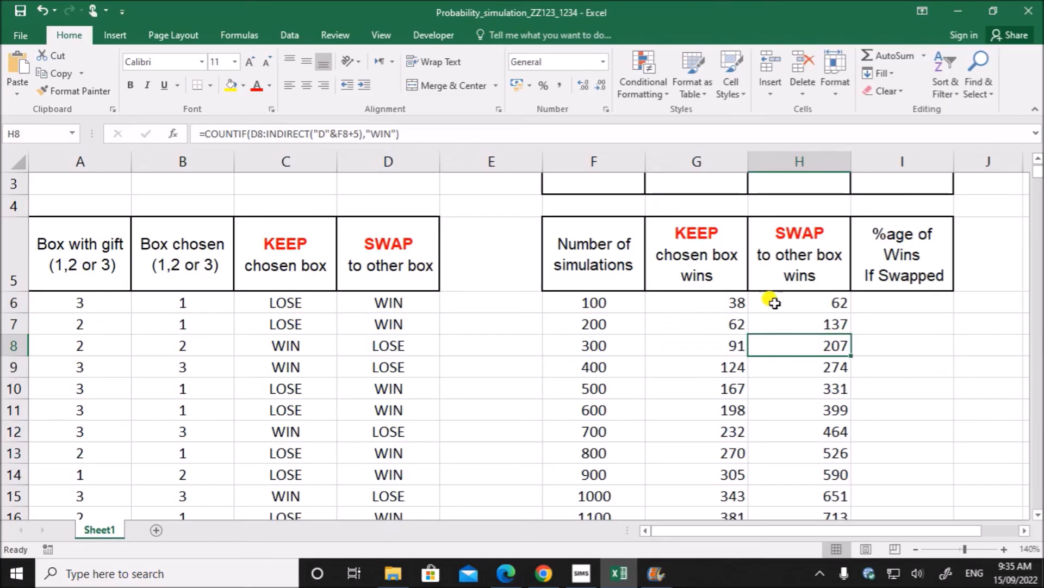
click(737, 303)
click(820, 302)
click(732, 303)
click(790, 302)
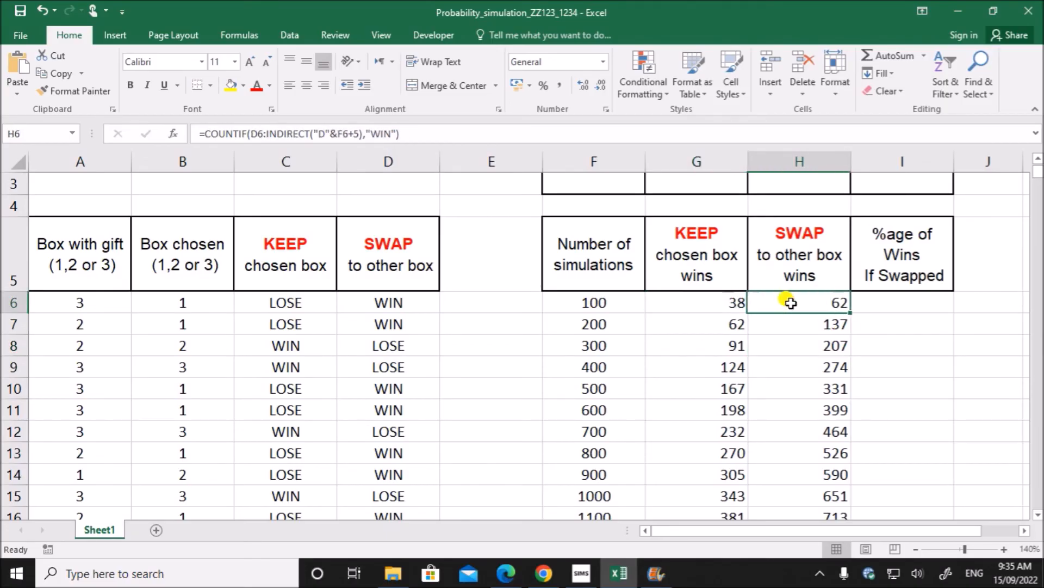
click(594, 303)
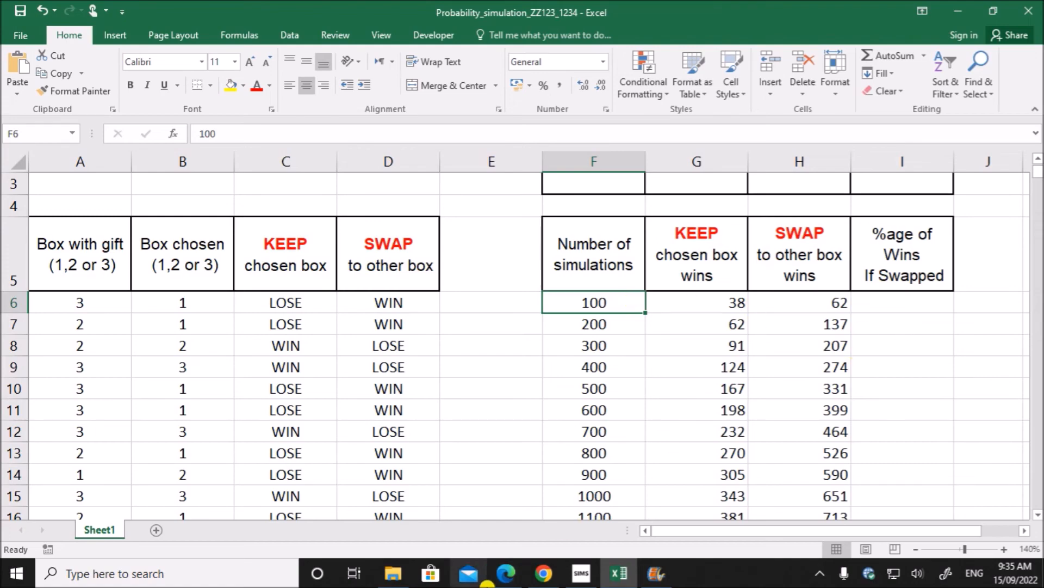
Step: Switch to the question paper in Edge and highlight the I6 instruction about the percentage of SWAP wins
click(506, 572)
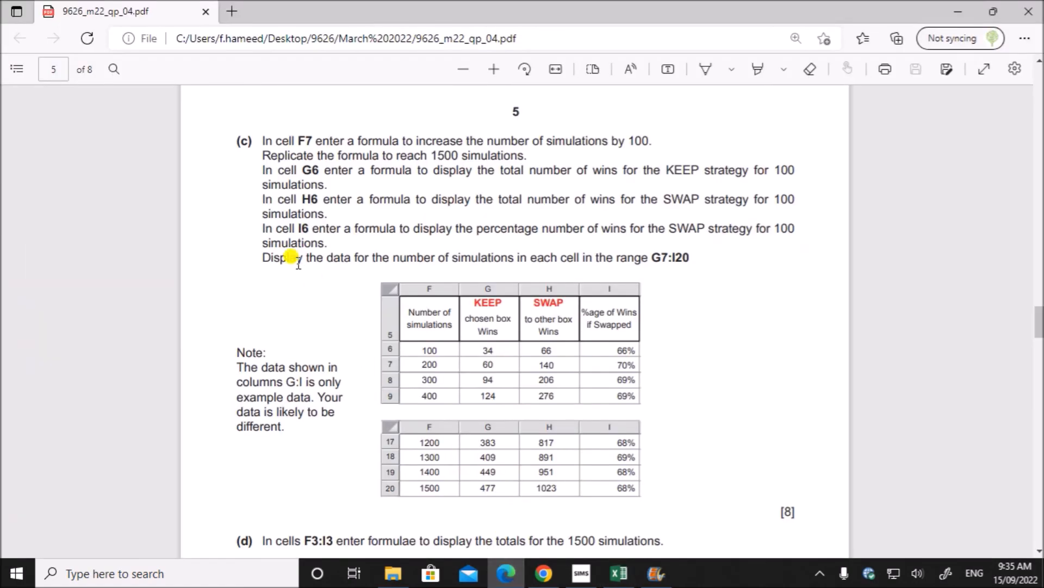
drag(299, 231, 329, 245)
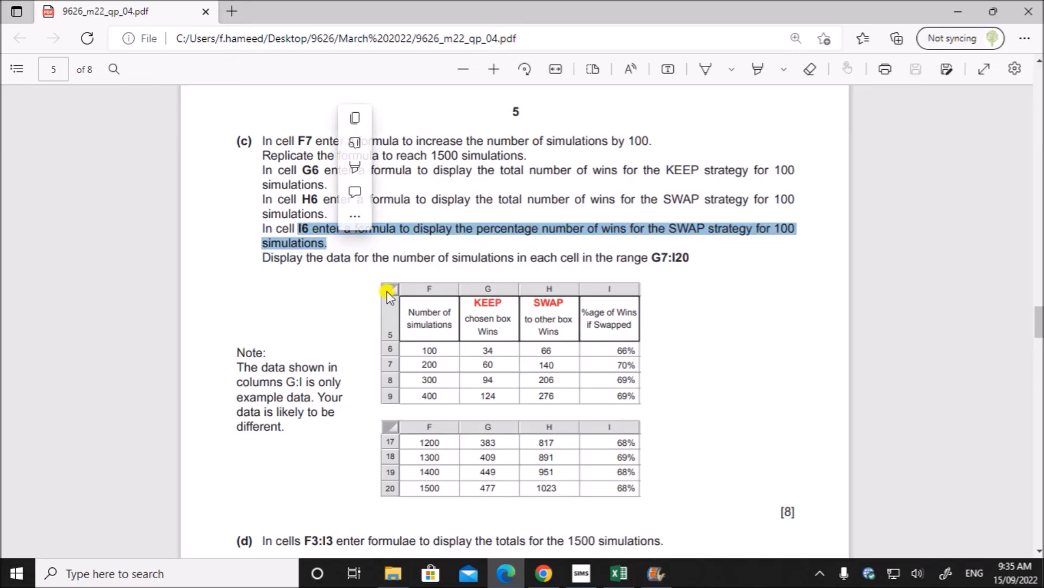
Step: Switch back to Excel and enter the formula =H6/F6 in I6 to work out the share of SWAP wins
click(619, 574)
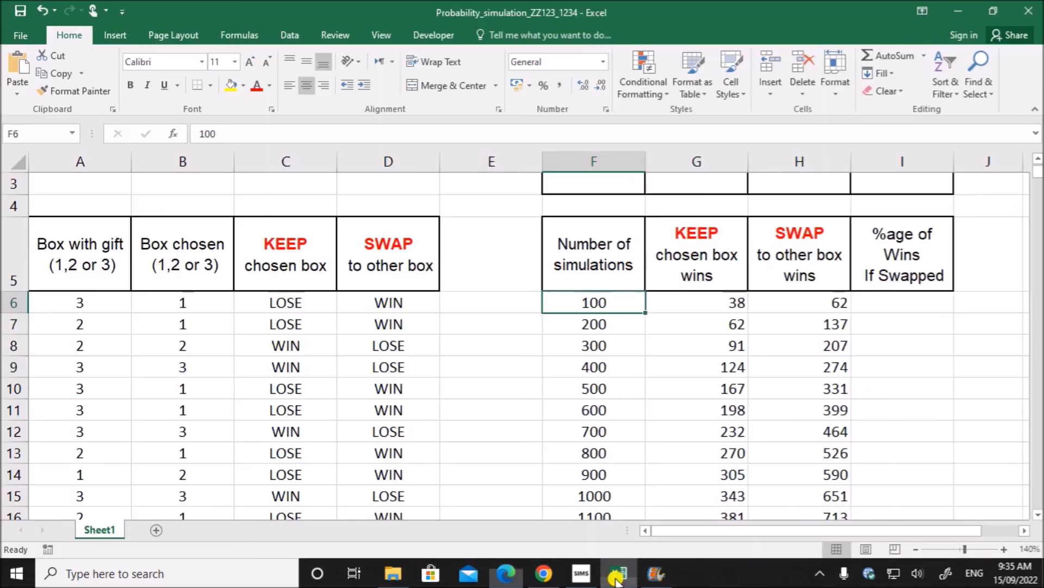
click(907, 303)
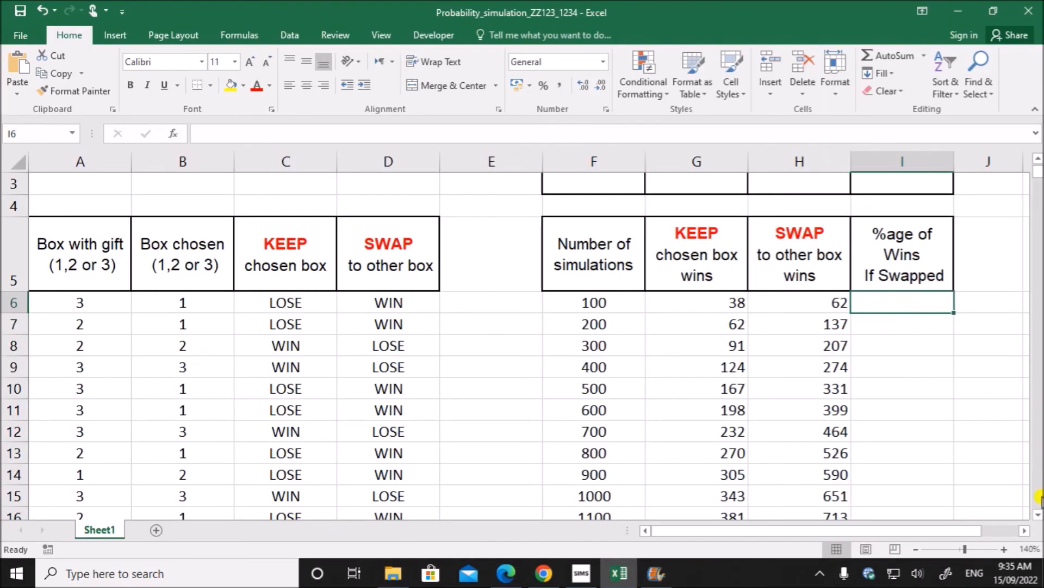
click(1021, 532)
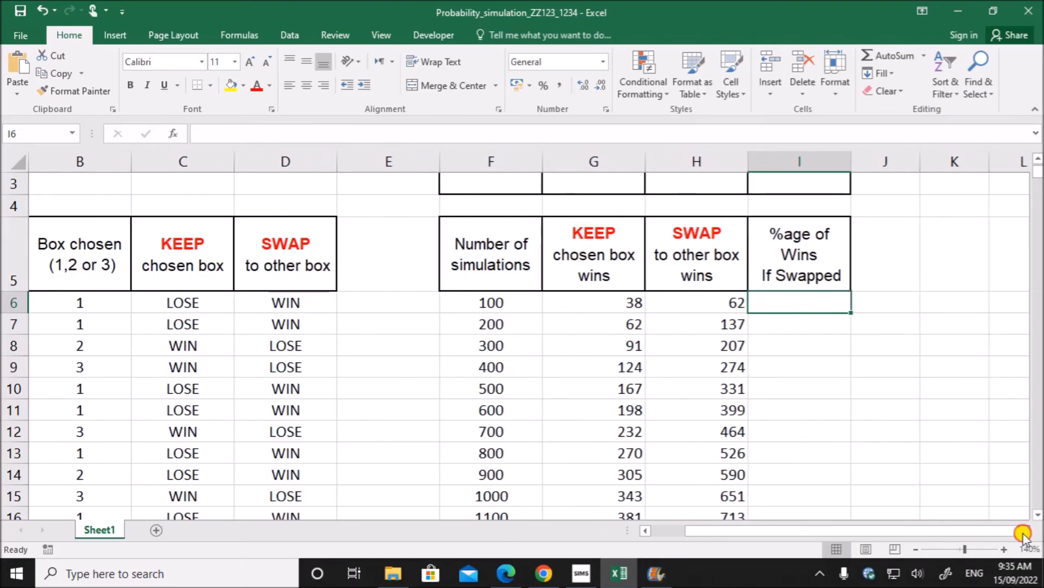
click(1023, 532)
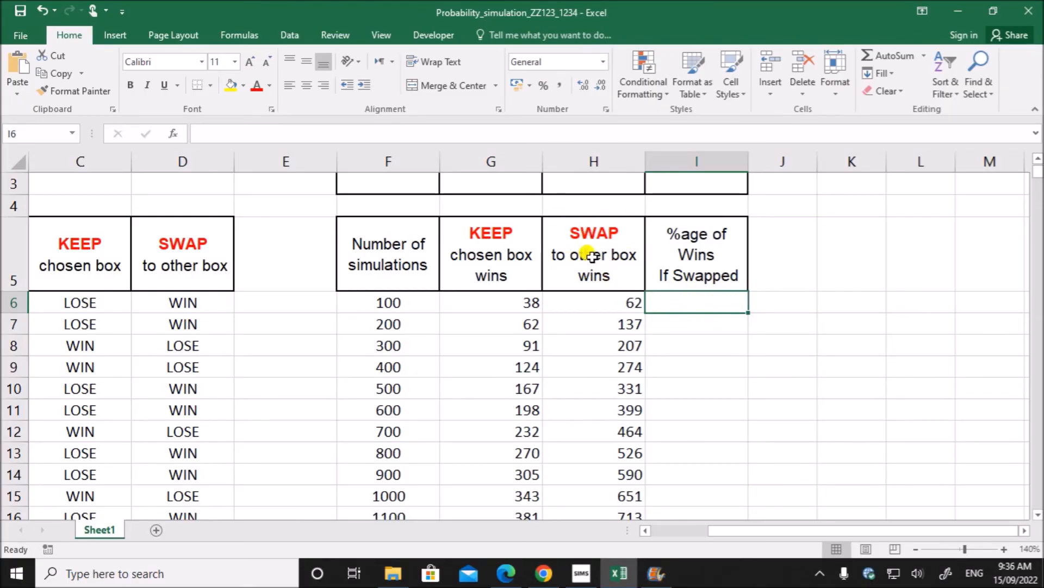
click(627, 305)
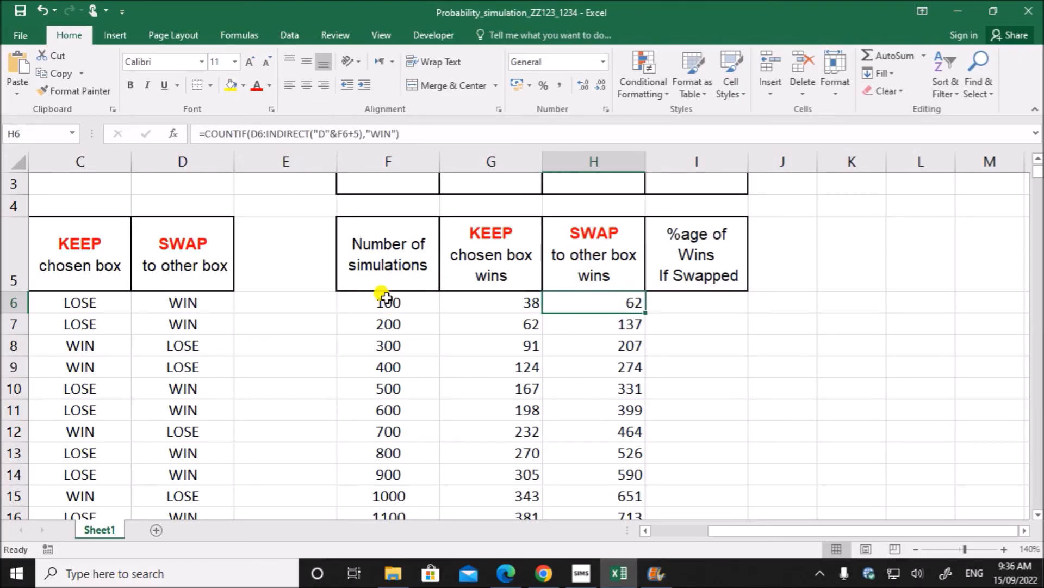
click(370, 304)
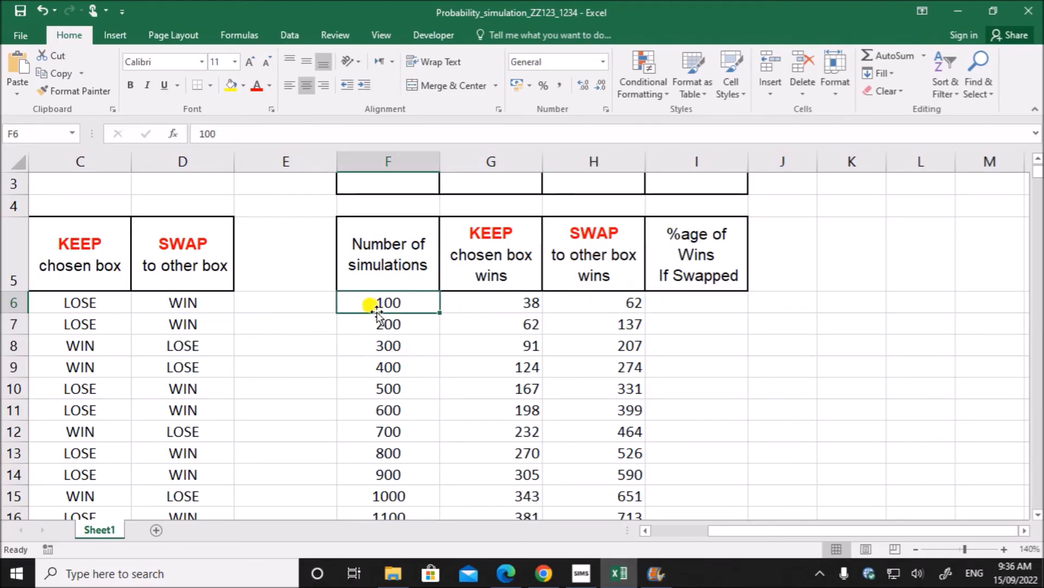
click(672, 303)
text(=)
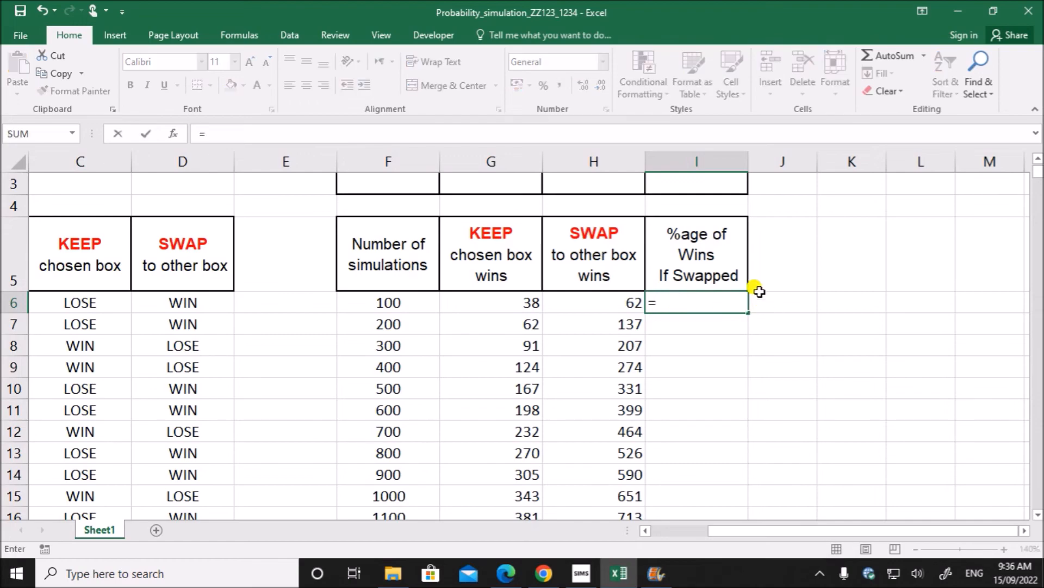
click(618, 304)
text(/)
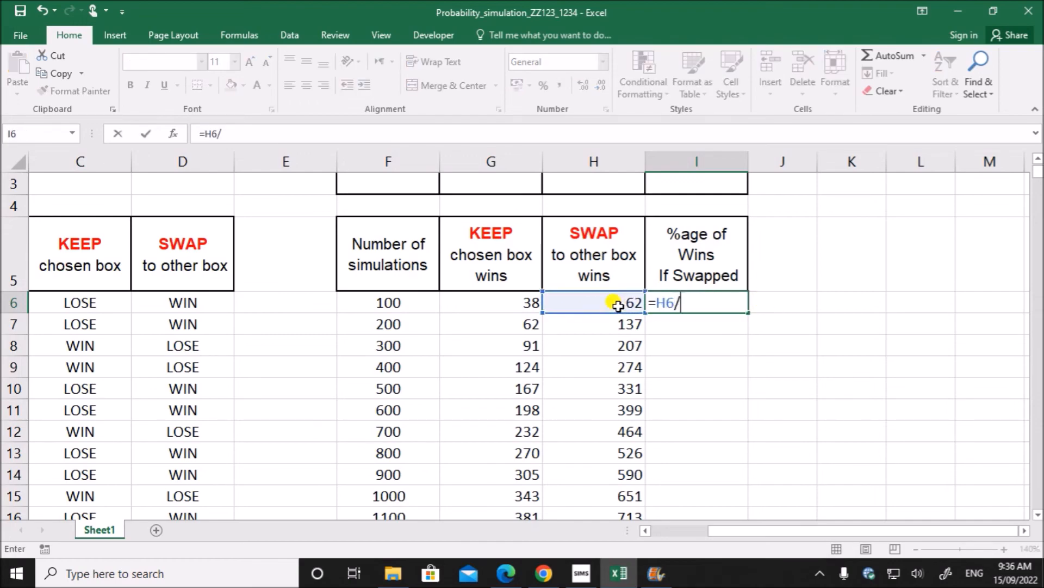
click(392, 303)
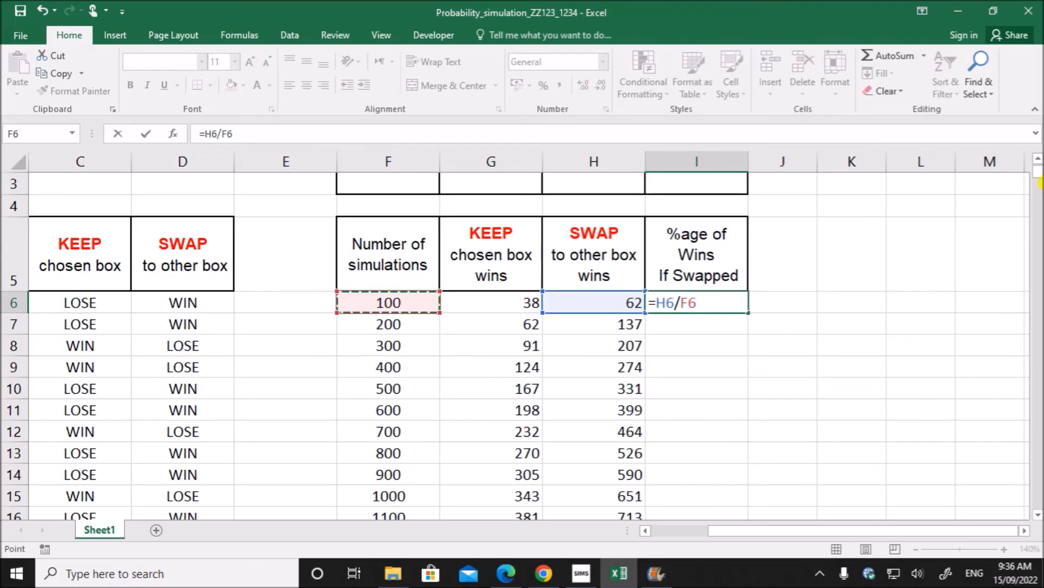
key(Return)
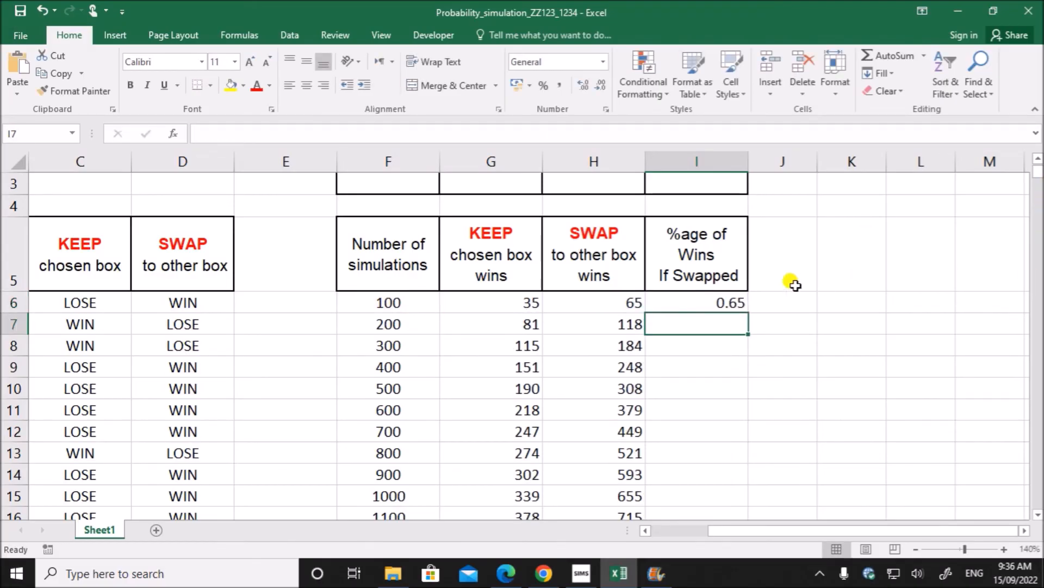
Step: Centre the value in I6 and format it as a percentage
click(700, 302)
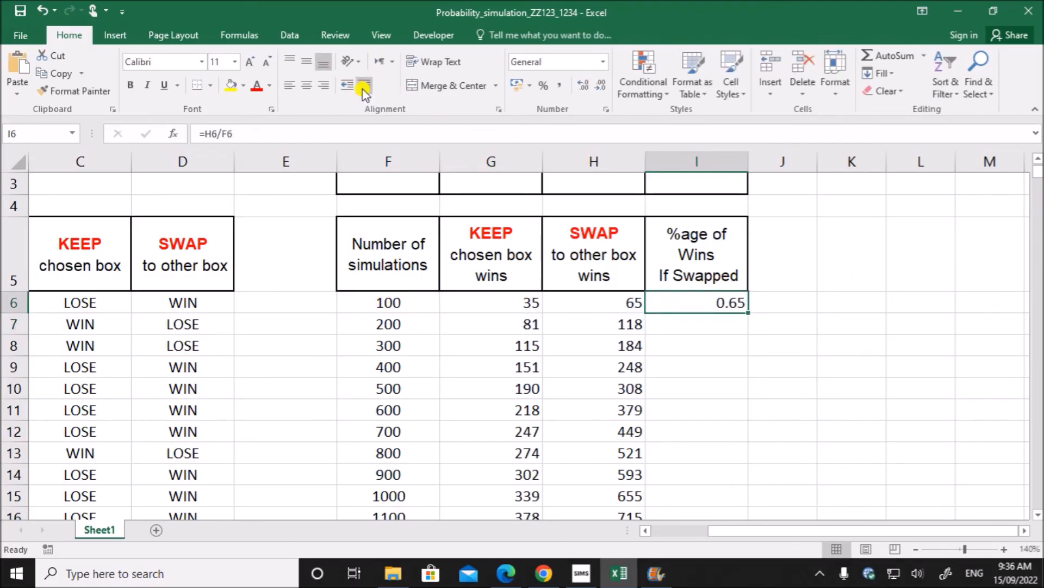
click(309, 87)
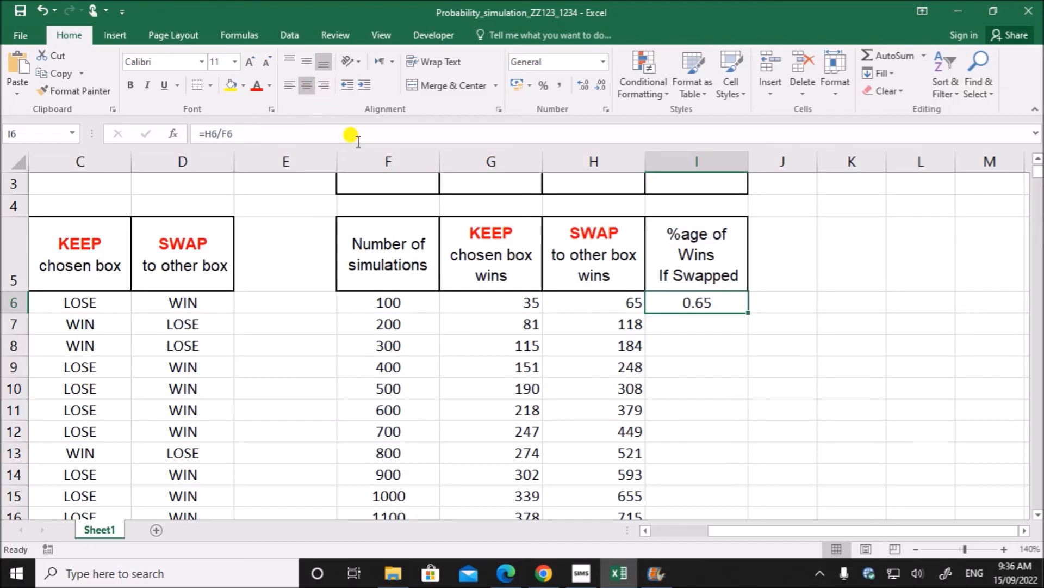
click(545, 86)
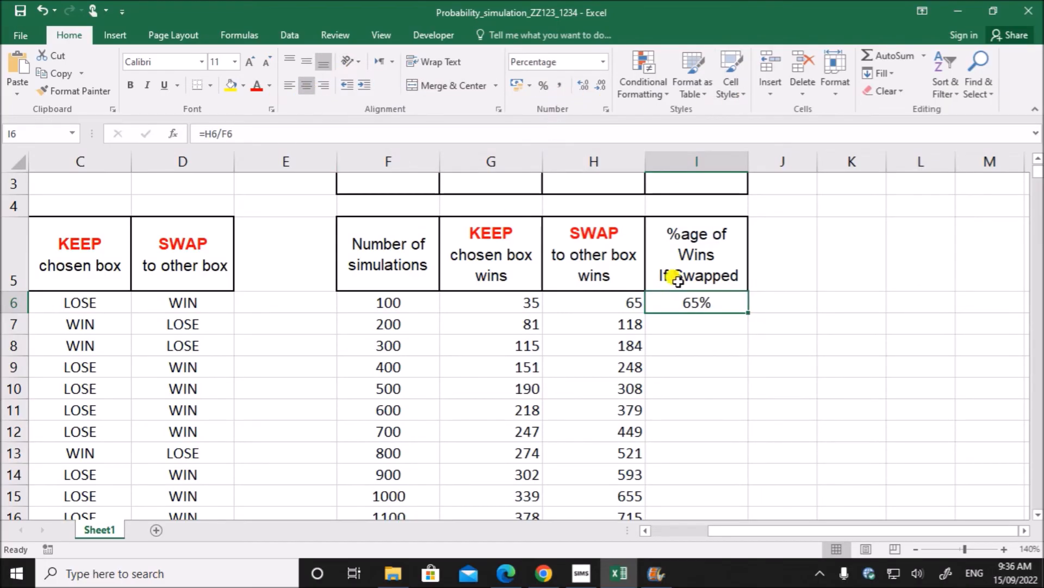
Step: Fill the SWAP percentage formula from I6 down to I20
double_click(735, 303)
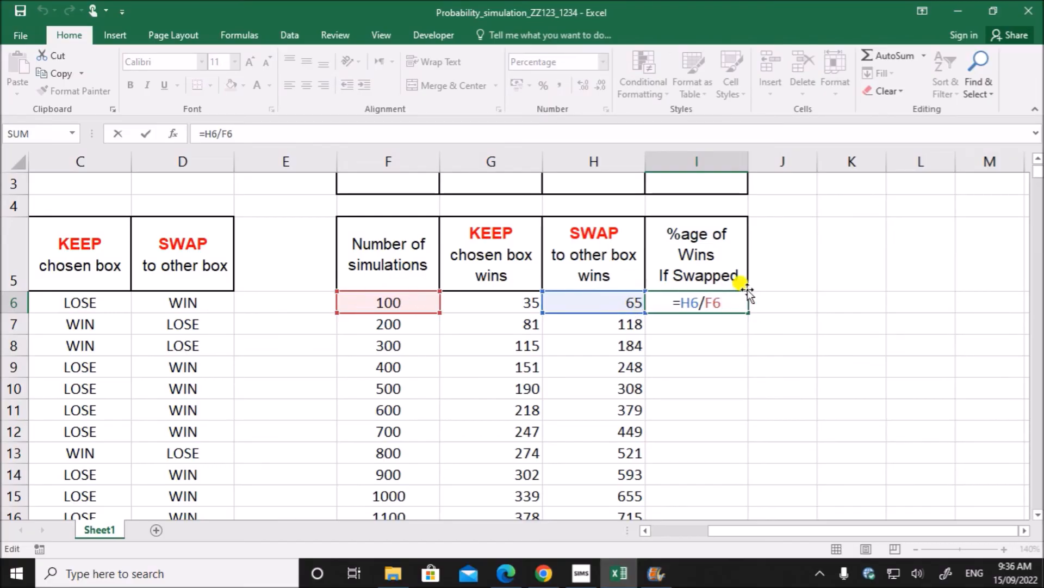
key(Return)
click(694, 302)
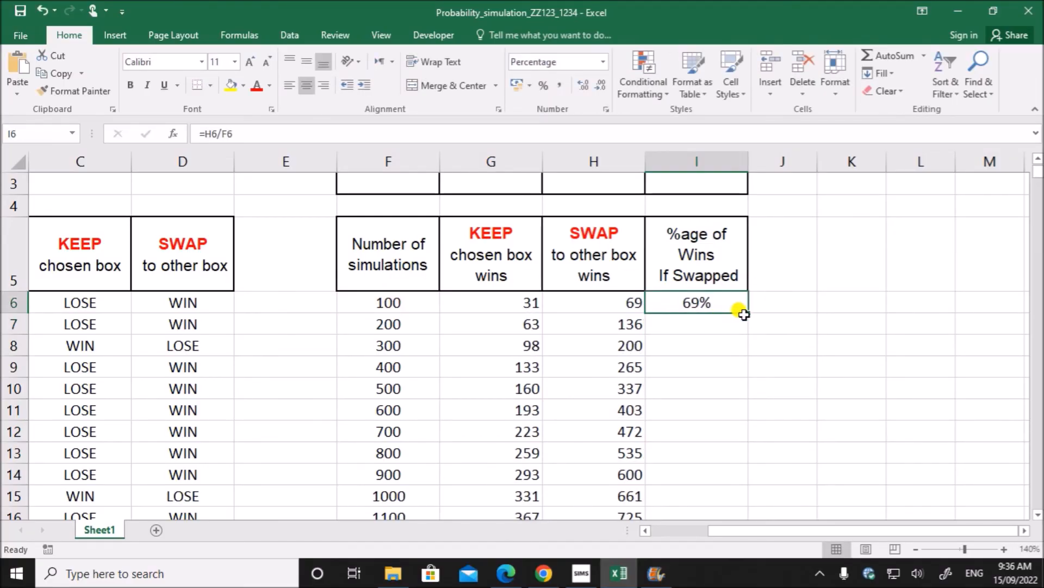
double_click(746, 313)
scroll(736, 415, down, 2)
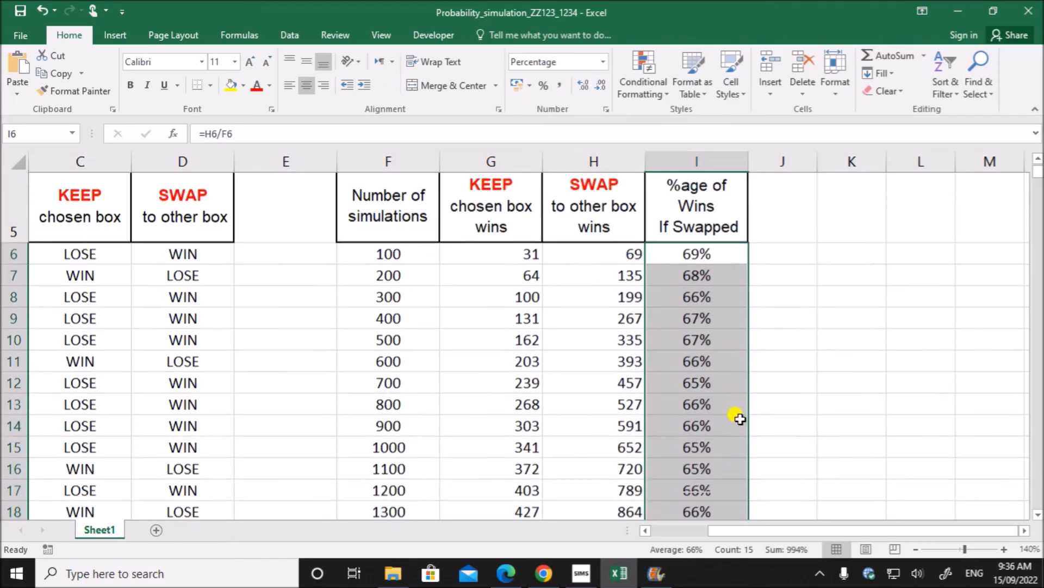
scroll(741, 420, up, 3)
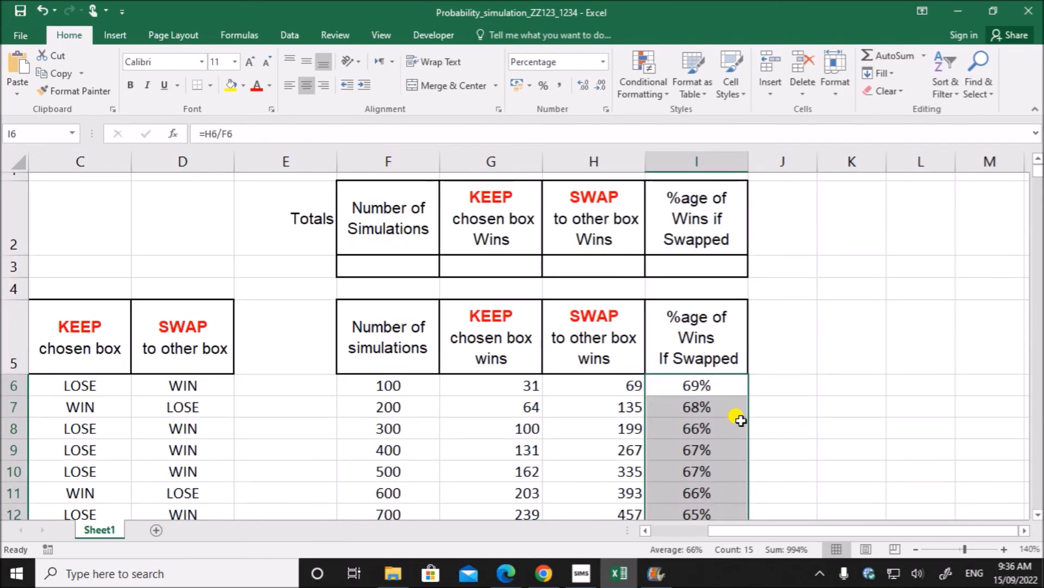
click(820, 378)
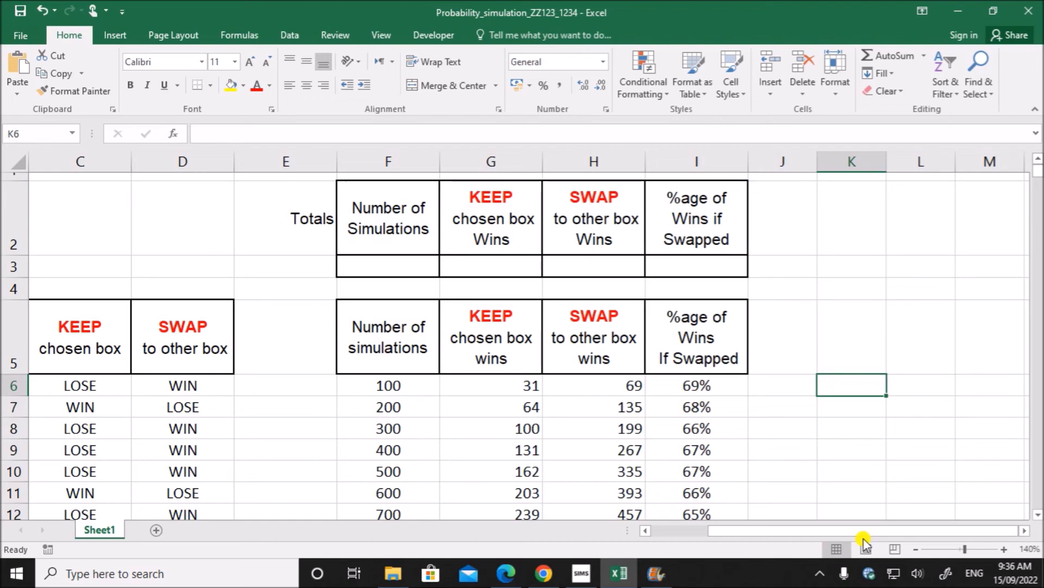
Step: Switch to the question paper in Edge and highlight the instruction about displaying data in the range G7:I20
mouse_move(614, 584)
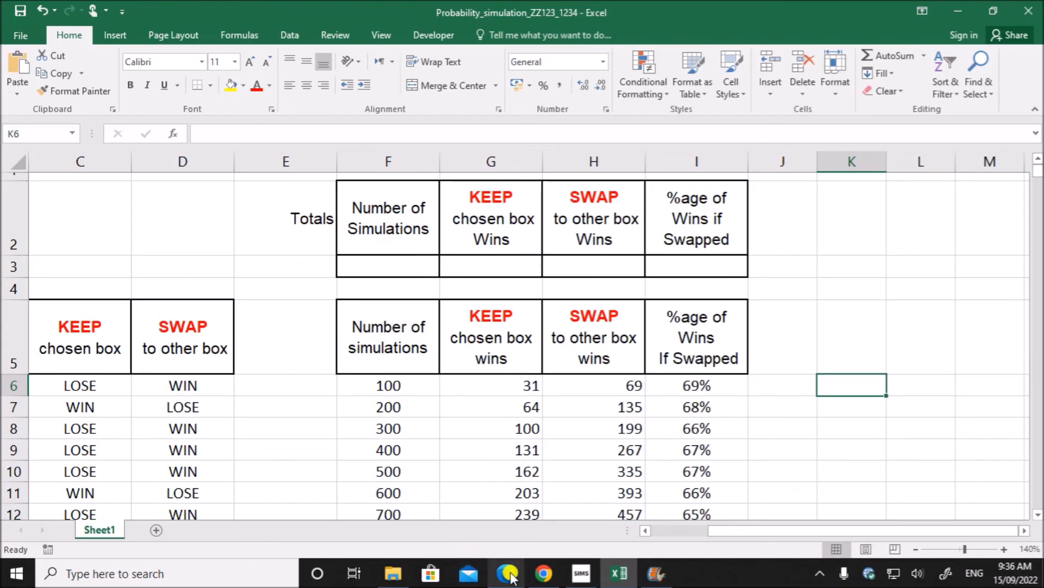
mouse_move(508, 575)
click(488, 459)
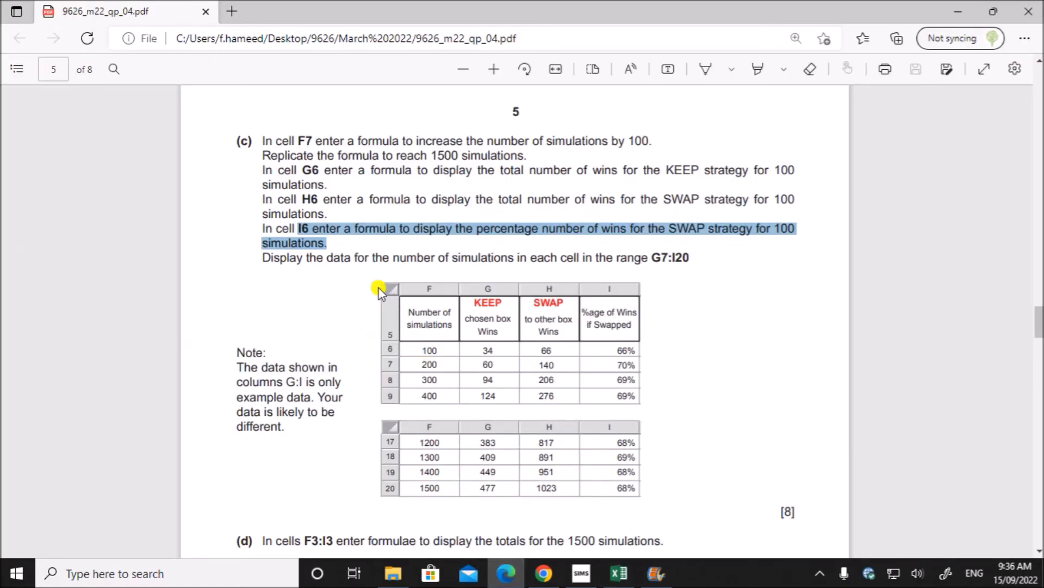
click(362, 256)
drag(329, 257, 691, 260)
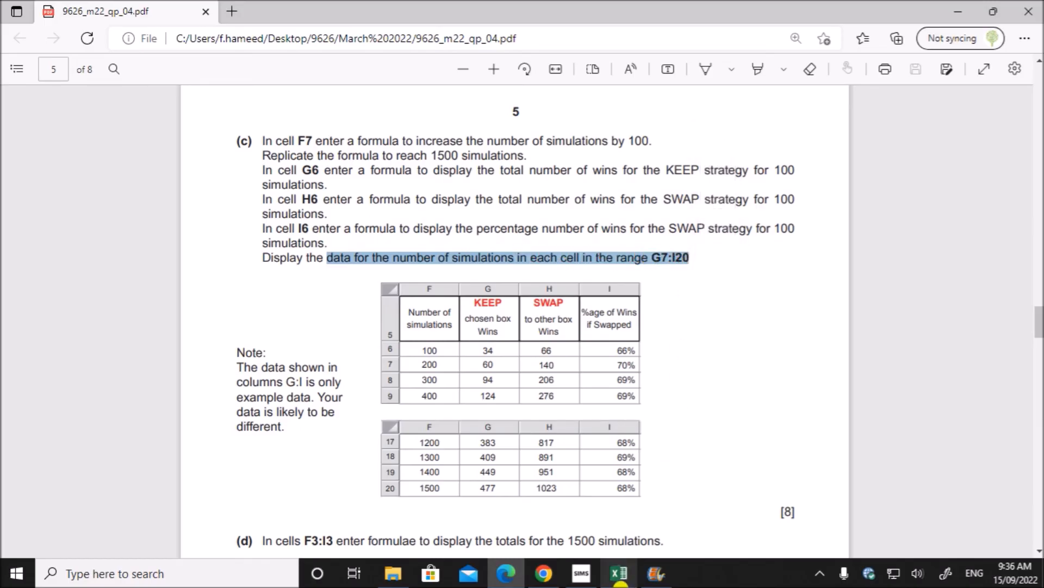
Step: Return to Excel and check the filled formulas in the simulation table, including I9, H7, F20 and I20
click(626, 580)
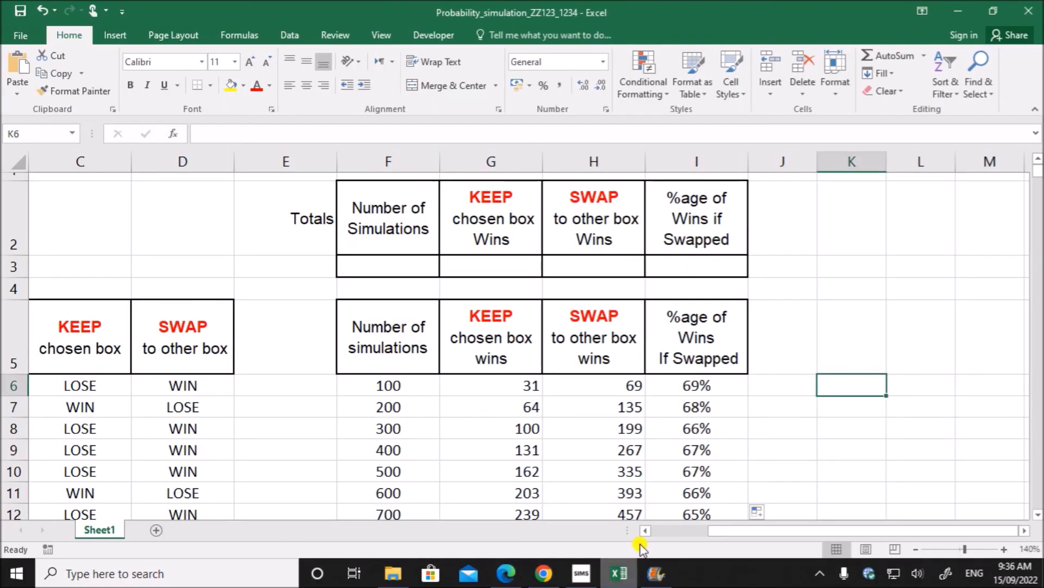
click(669, 453)
scroll(569, 435, down, 2)
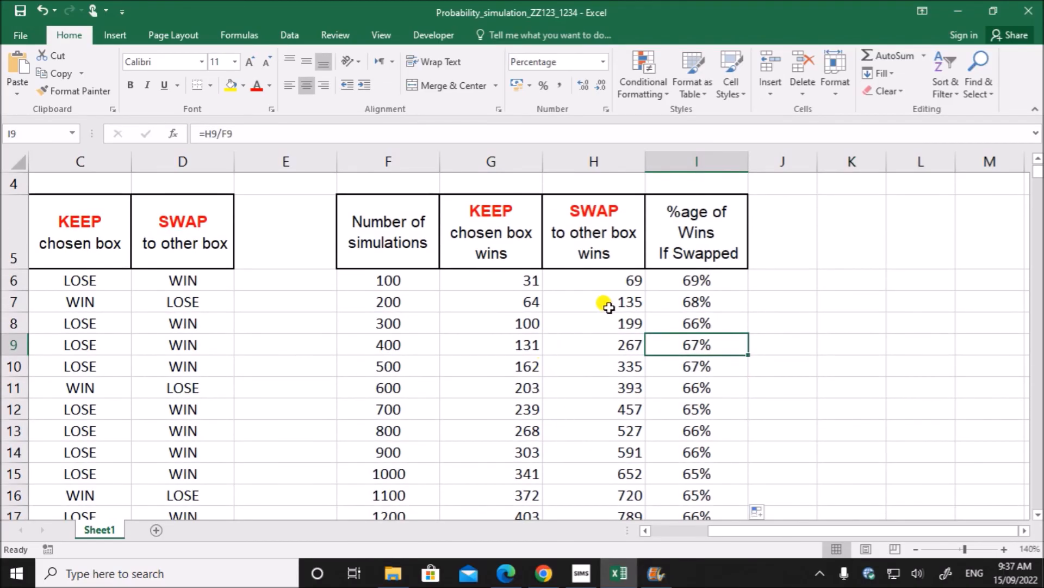
click(608, 307)
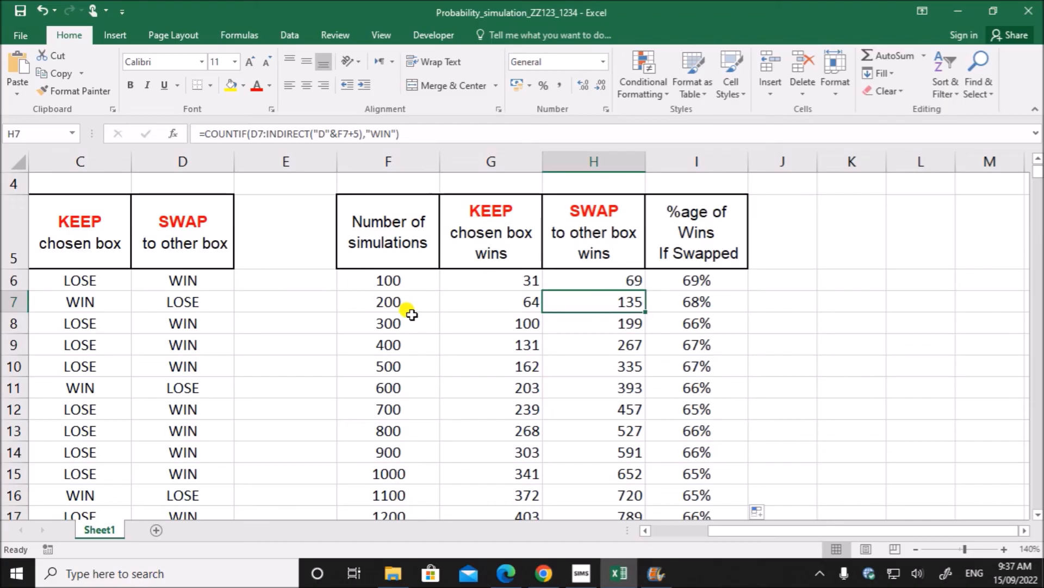
scroll(573, 472, down, 1)
scroll(573, 472, down, 2)
click(399, 398)
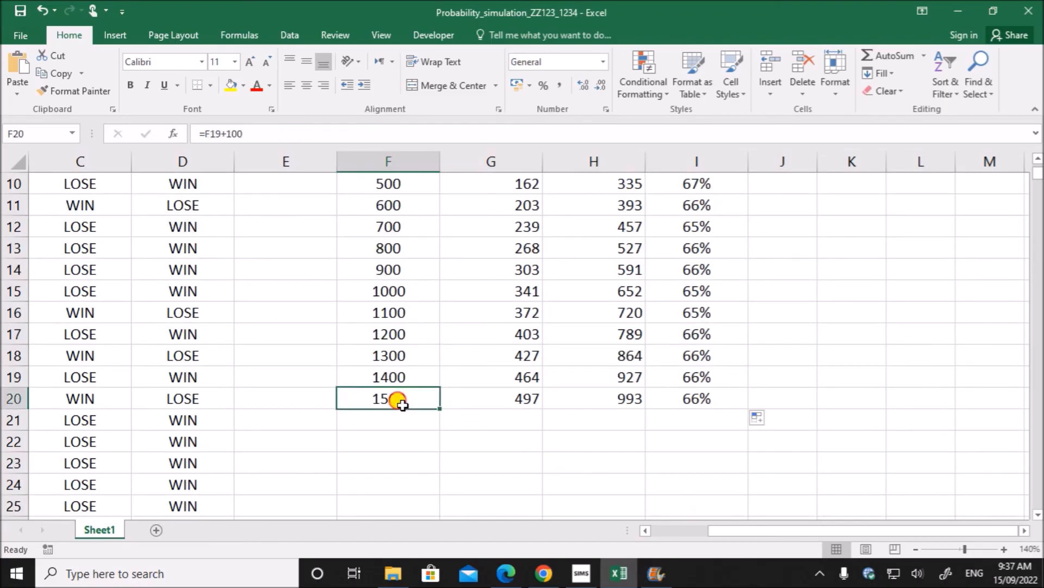
click(702, 401)
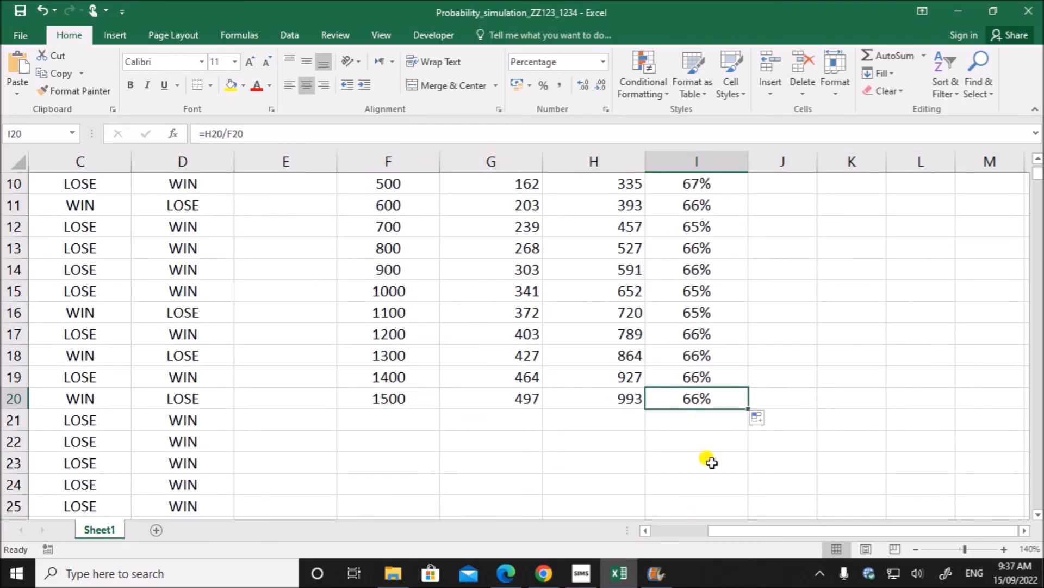
Step: Switch to the question paper in Edge and highlight the task (d) instruction about totals in F3:I3
click(502, 574)
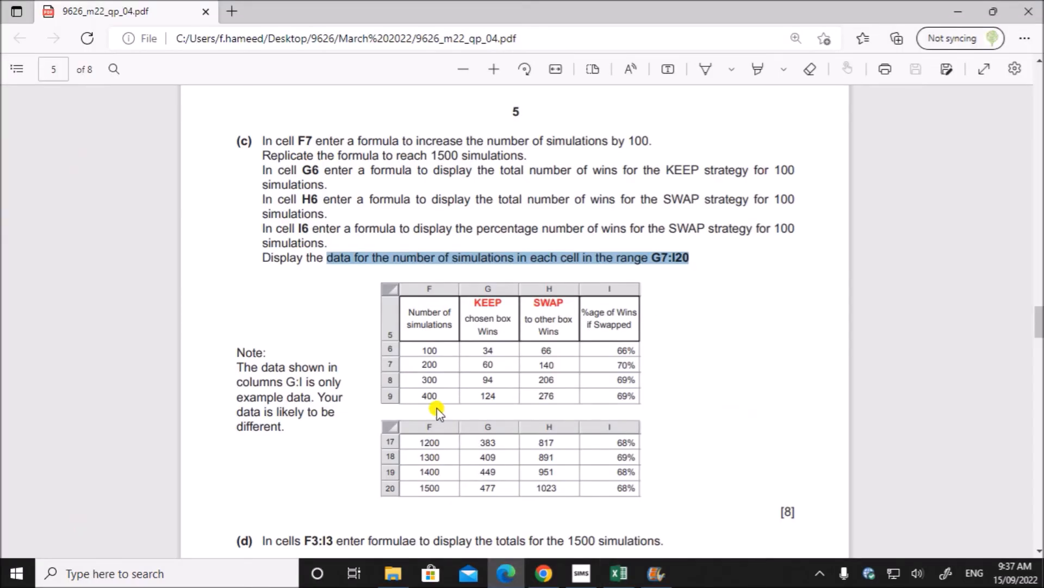
scroll(438, 412, down, 3)
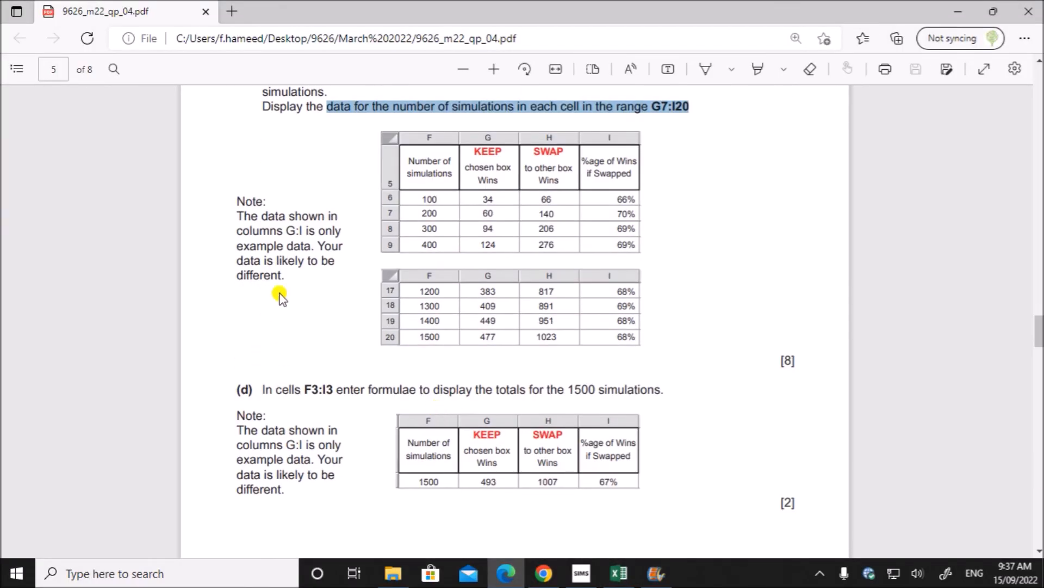
scroll(265, 430, down, 2)
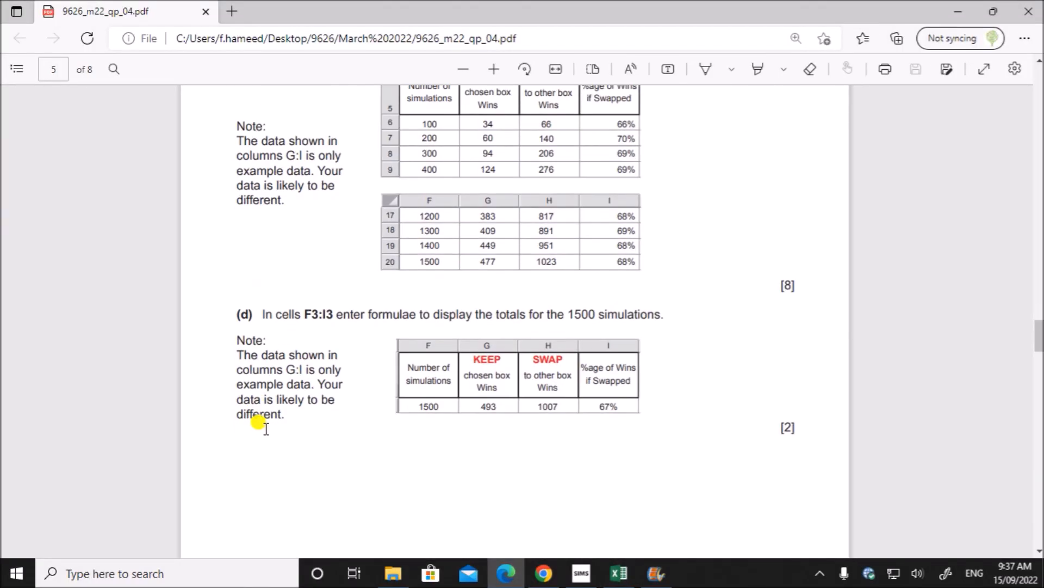
drag(263, 313, 668, 310)
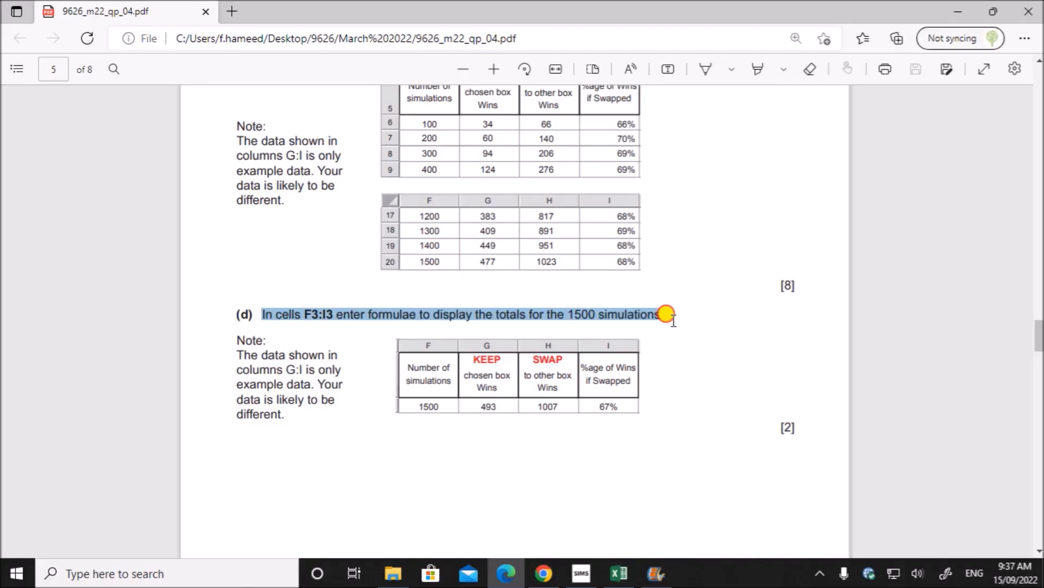
Step: Switch back to Excel and start a COUNTIF formula in the KEEP wins total cell G3, opening its function arguments
click(616, 574)
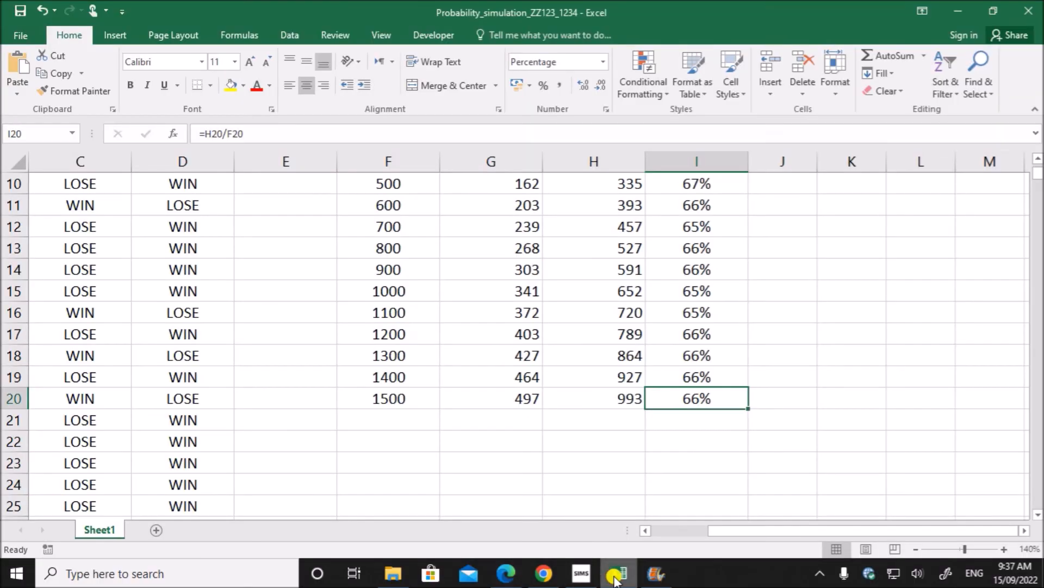
scroll(652, 487, up, 3)
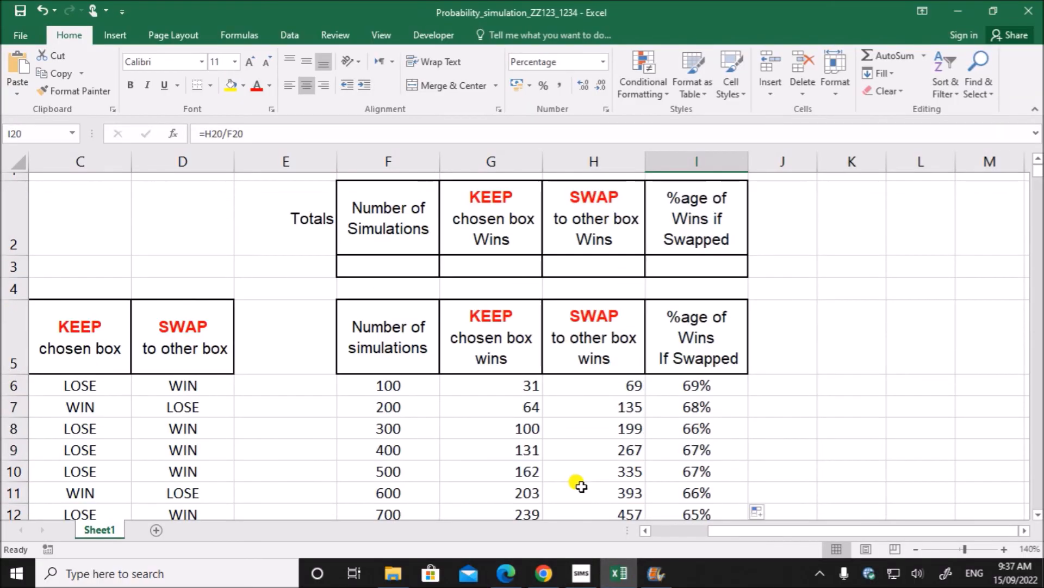
click(484, 270)
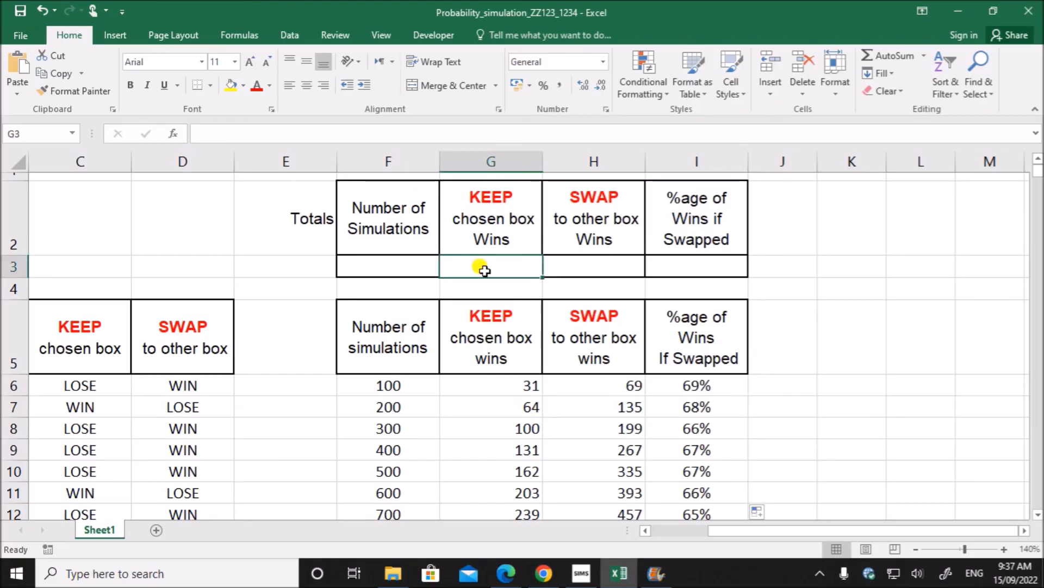
text(=)
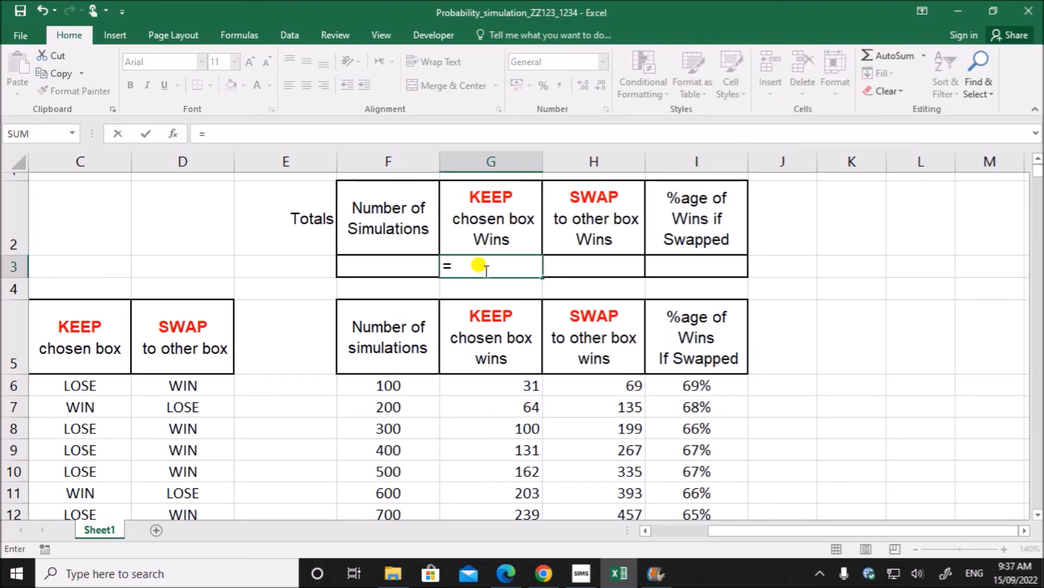
text(C)
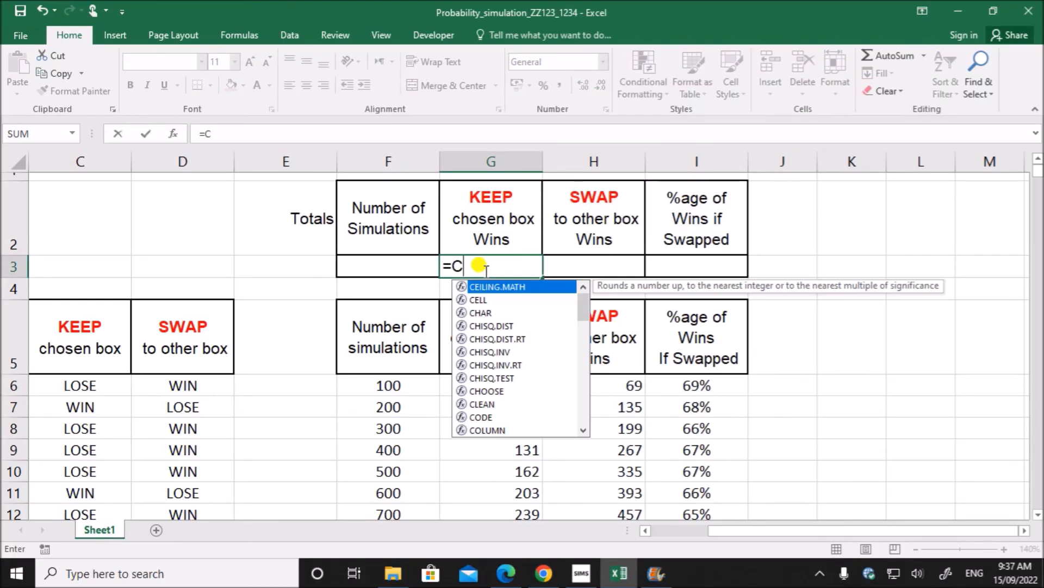
text(OUNT)
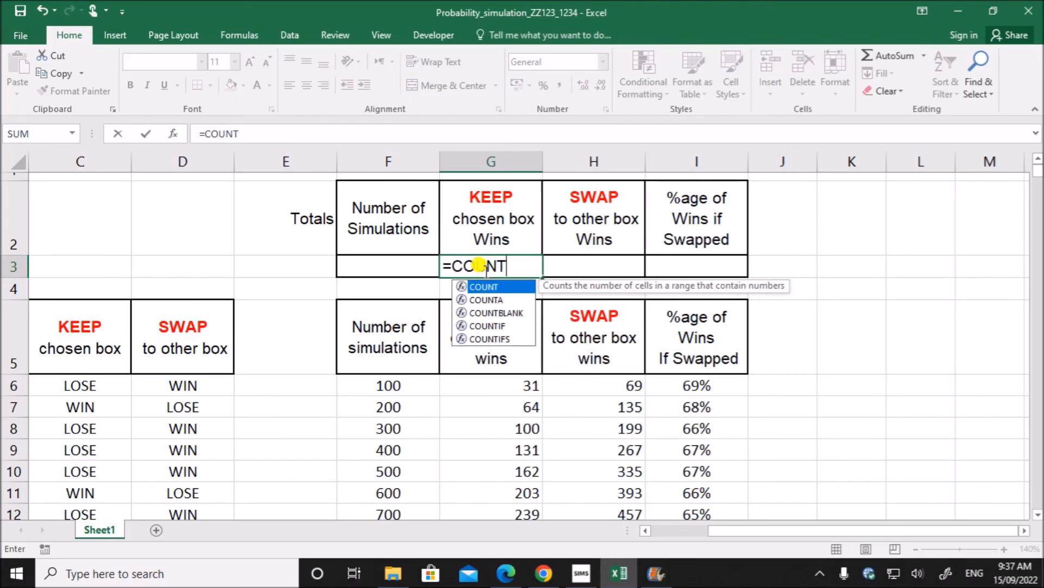
text(IF()
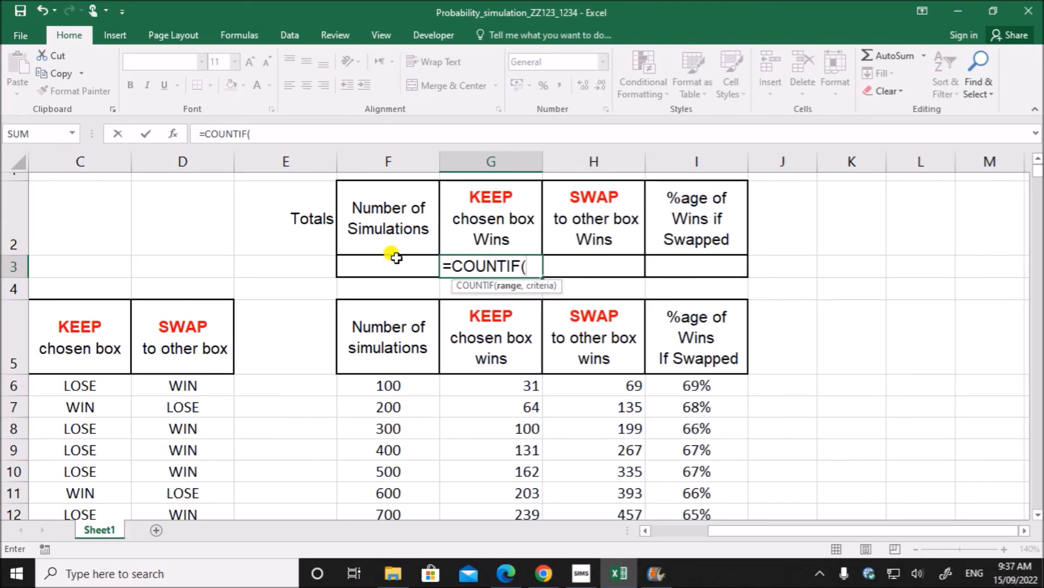
click(178, 138)
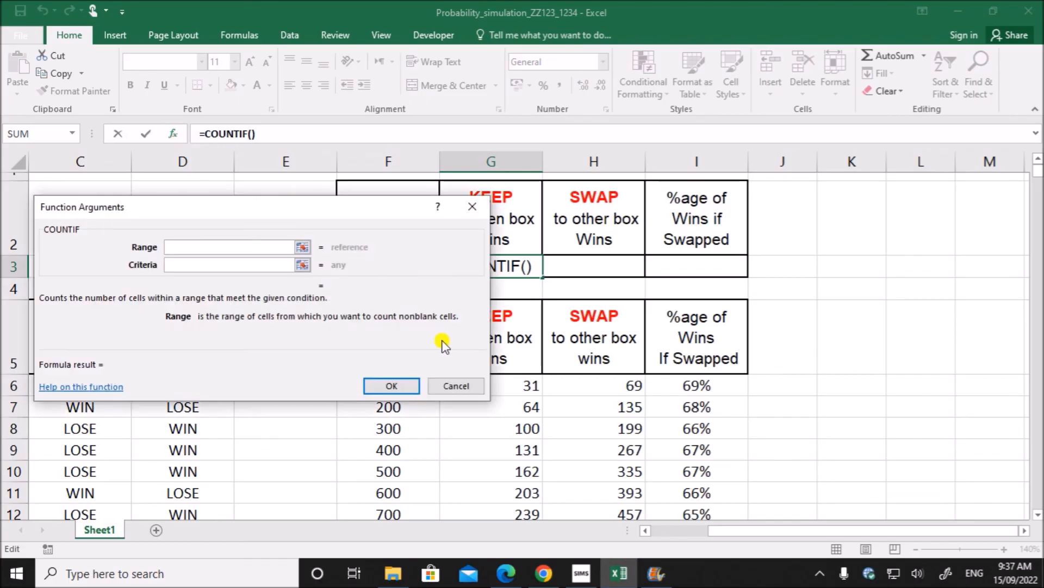
Step: Set the COUNTIF range for the KEEP total to C6:C1505, moving the arguments dialog clear of column C
drag(271, 209, 502, 227)
click(99, 387)
drag(103, 387, 109, 408)
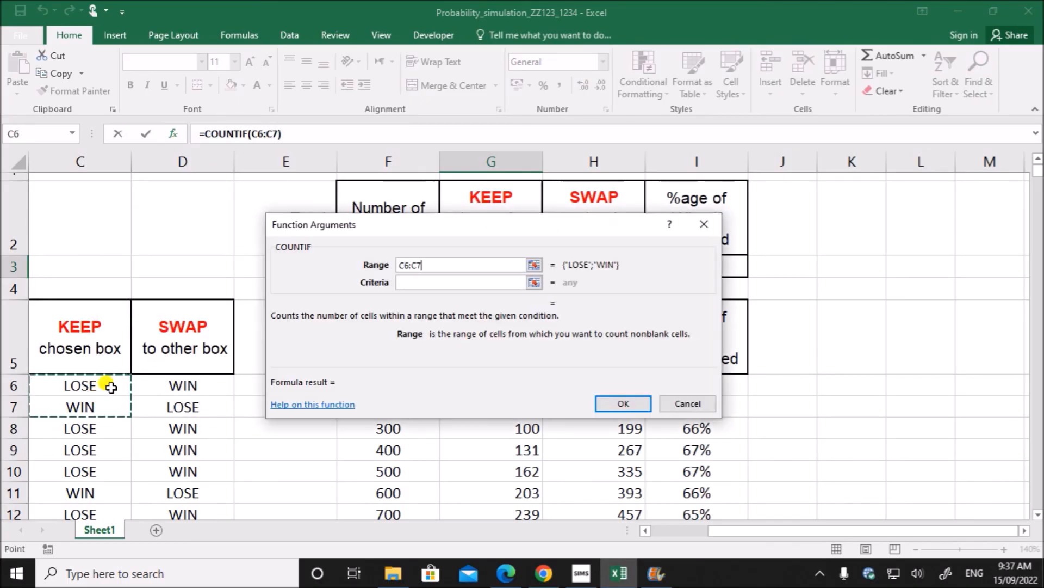
click(439, 263)
key(BackSpace)
text(10)
key(BackSpace)
text(505)
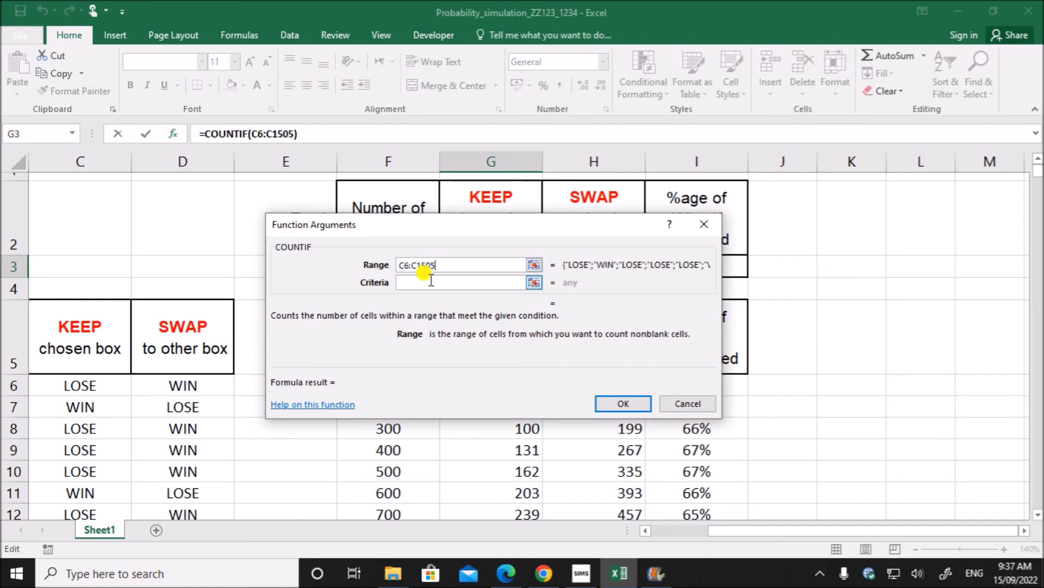
Step: Set the COUNTIF criteria to WIN and enter the KEEP total formula in G3
click(431, 281)
text(WIN)
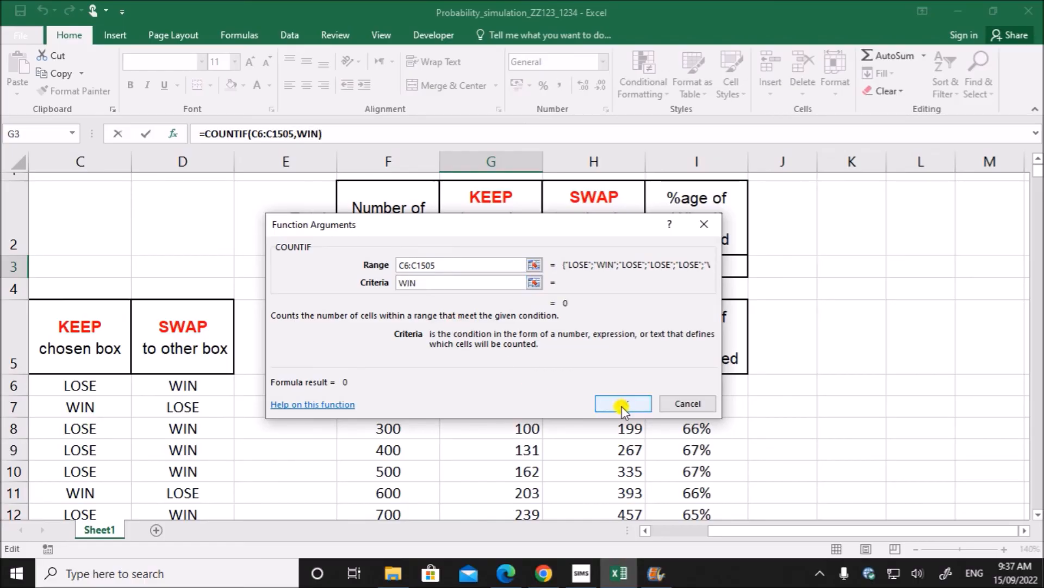
click(623, 406)
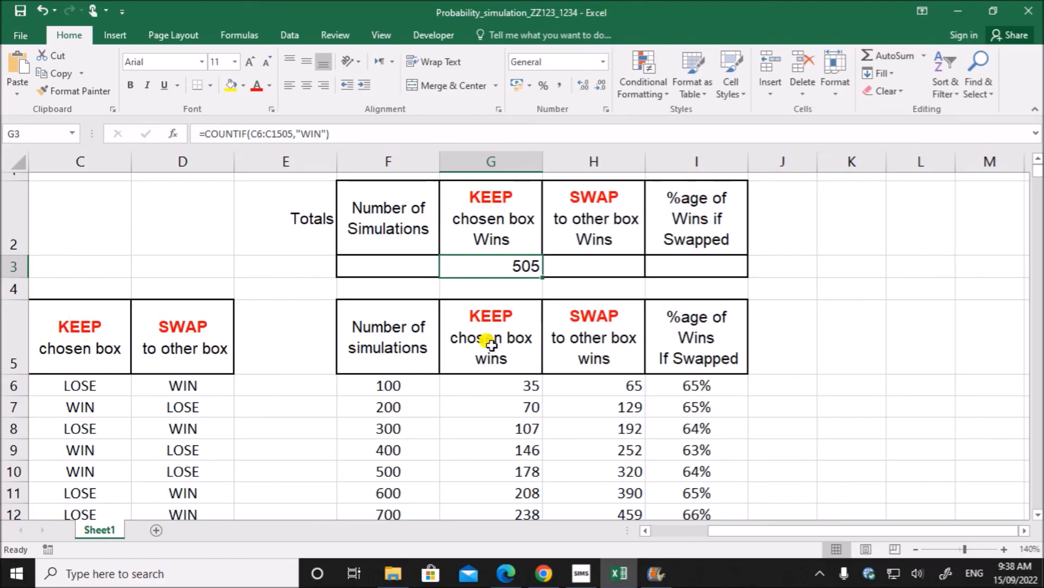
Step: Start a COUNTIF formula in the SWAP wins total cell H3 with the range D6:D1505
click(587, 268)
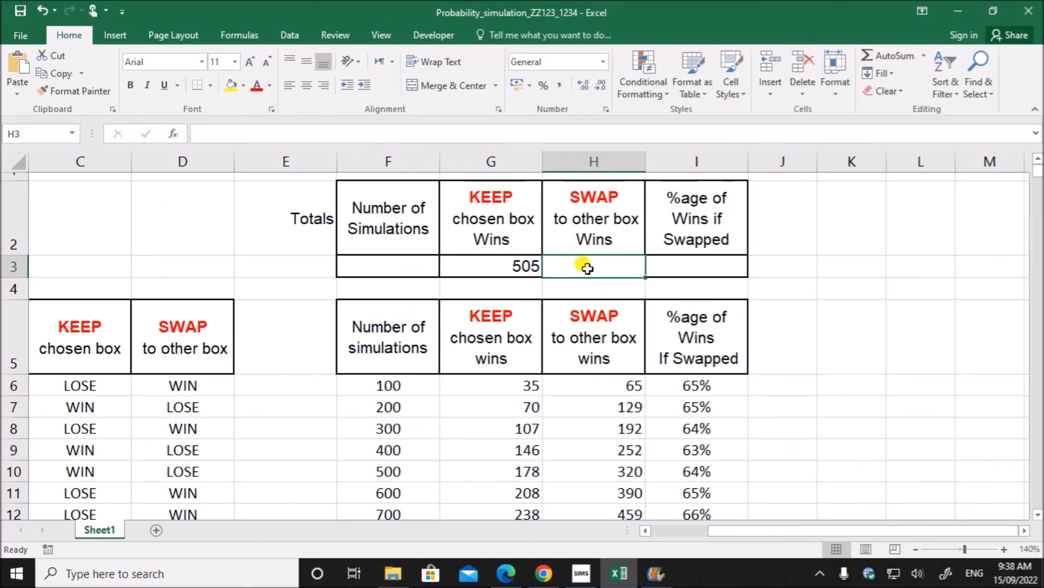
text(=cou)
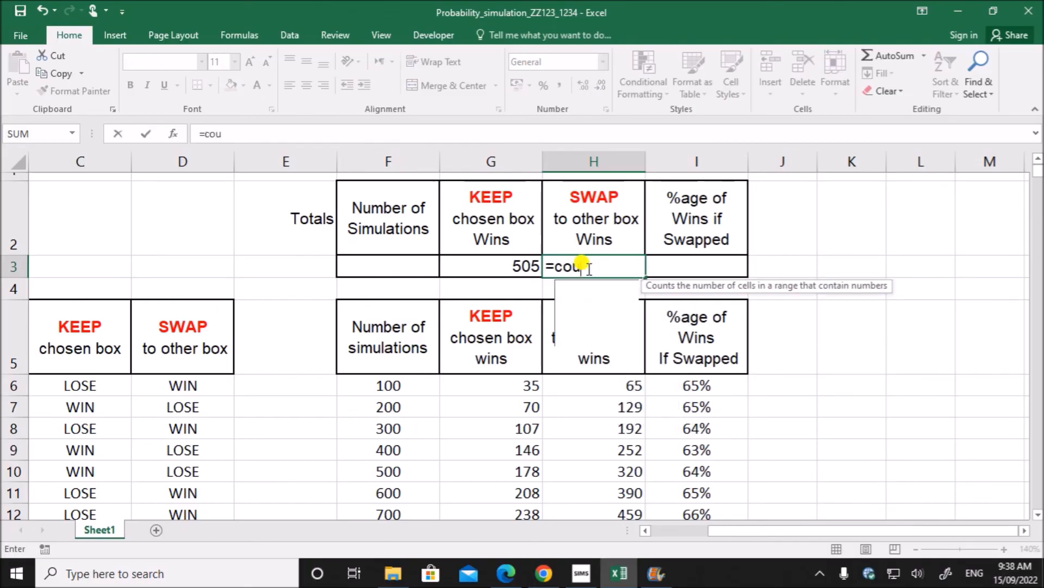
text(ntif()
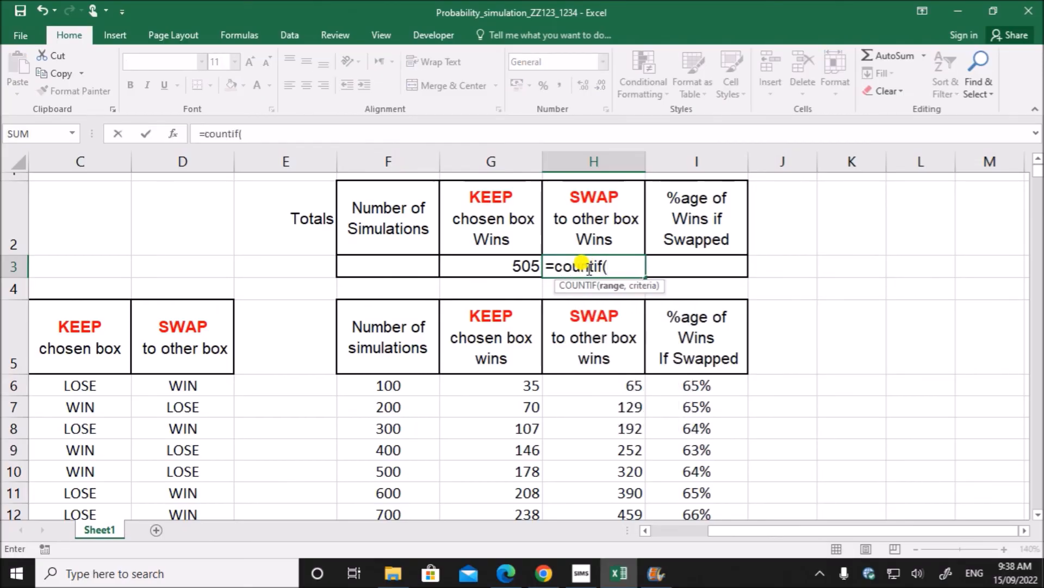
click(171, 385)
drag(171, 385, 171, 401)
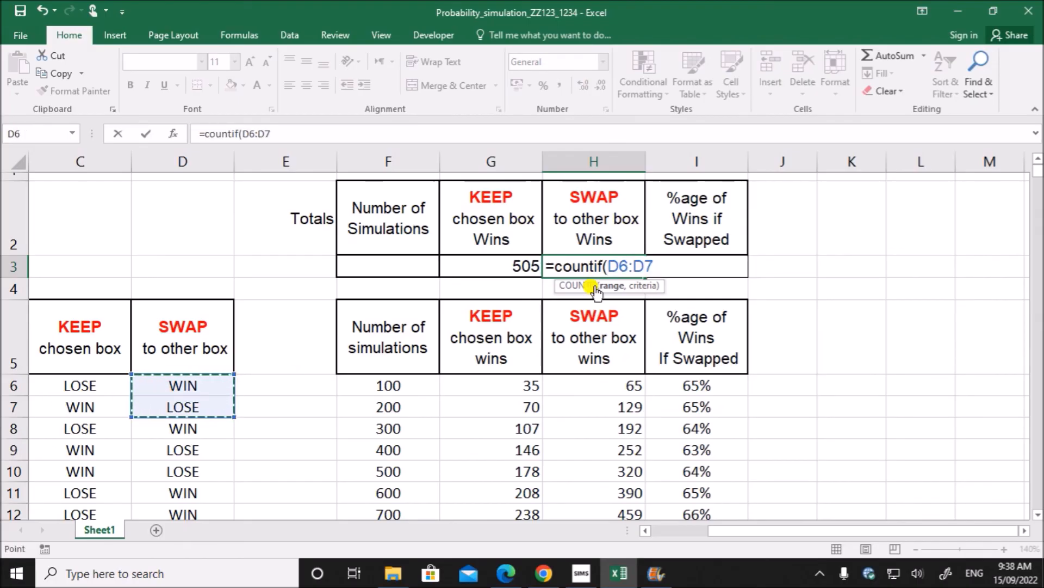
click(640, 263)
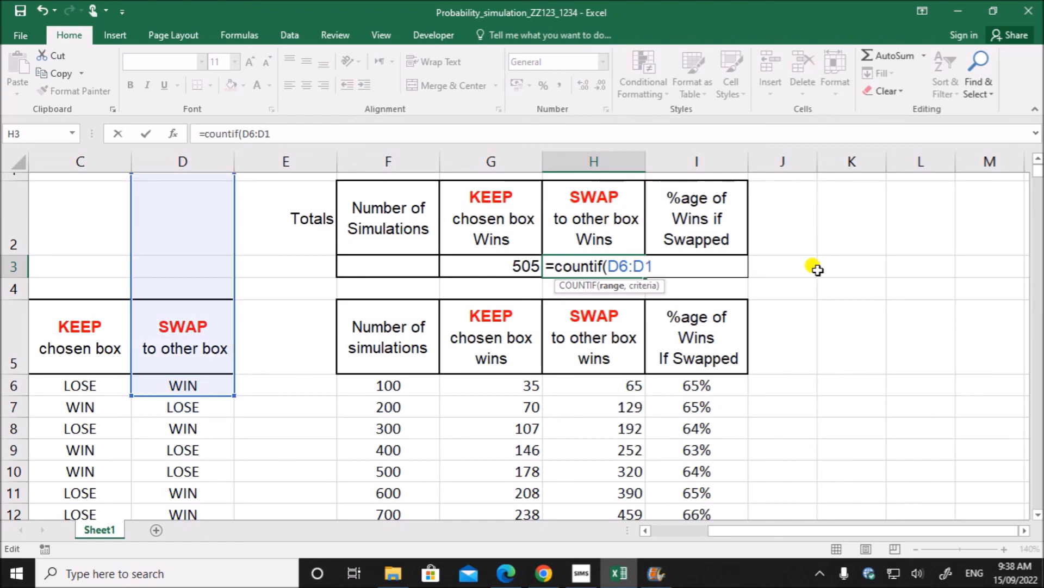
text(505)
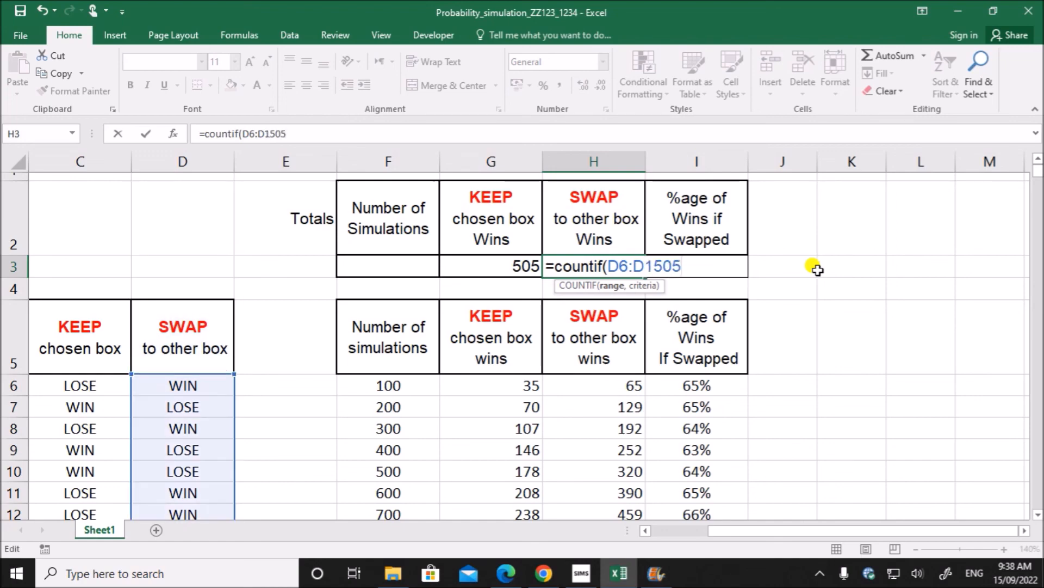
Step: Add the criterion "WIN" to the COUNTIF formula in H3 and enter it
drag(649, 267, 685, 267)
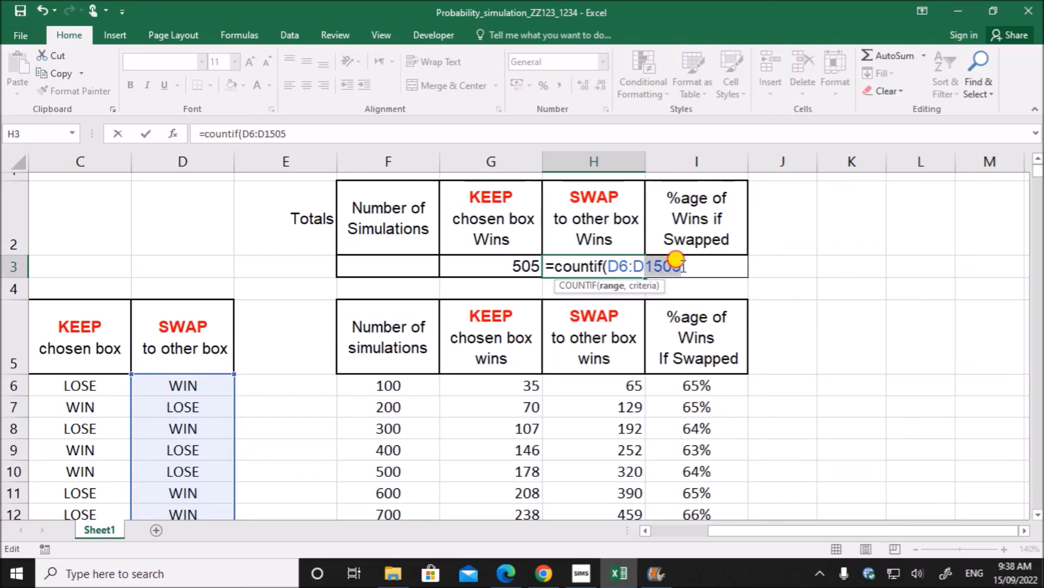
click(685, 266)
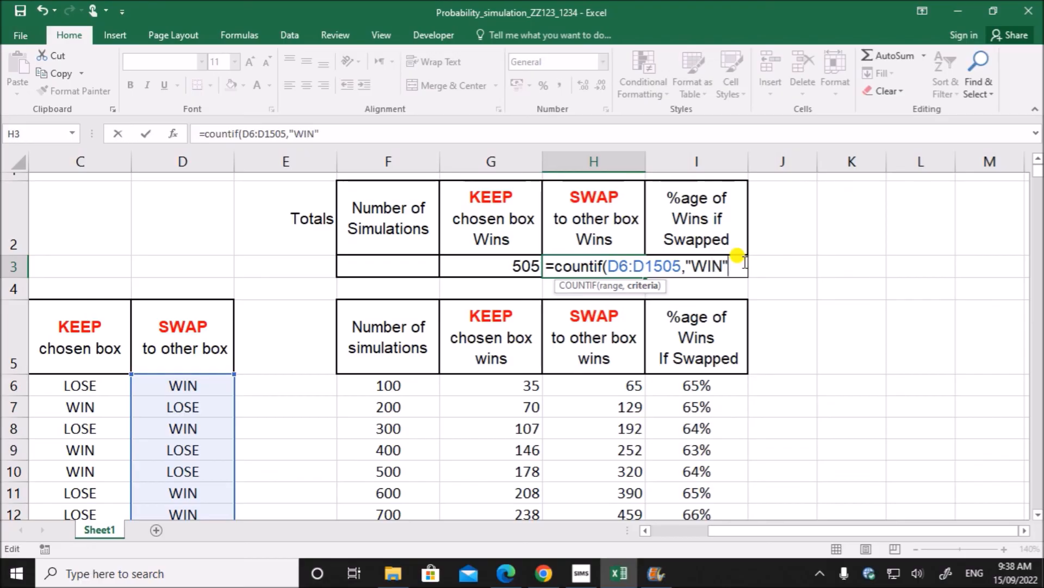
click(744, 263)
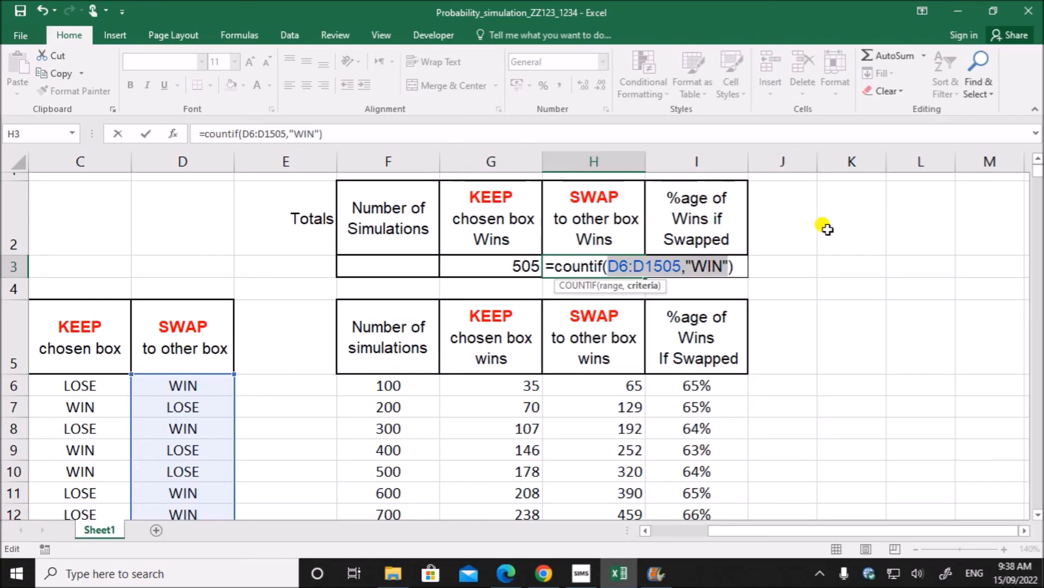
key(Return)
Step: Check the COUNTIF formulas in the KEEP and SWAP total cells G3 and H3
click(559, 263)
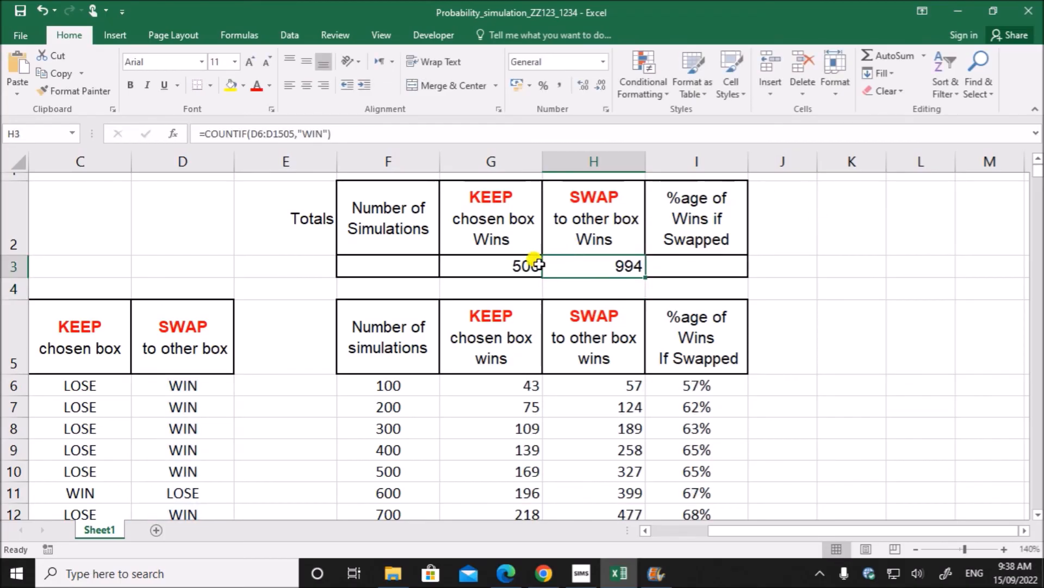
double_click(516, 265)
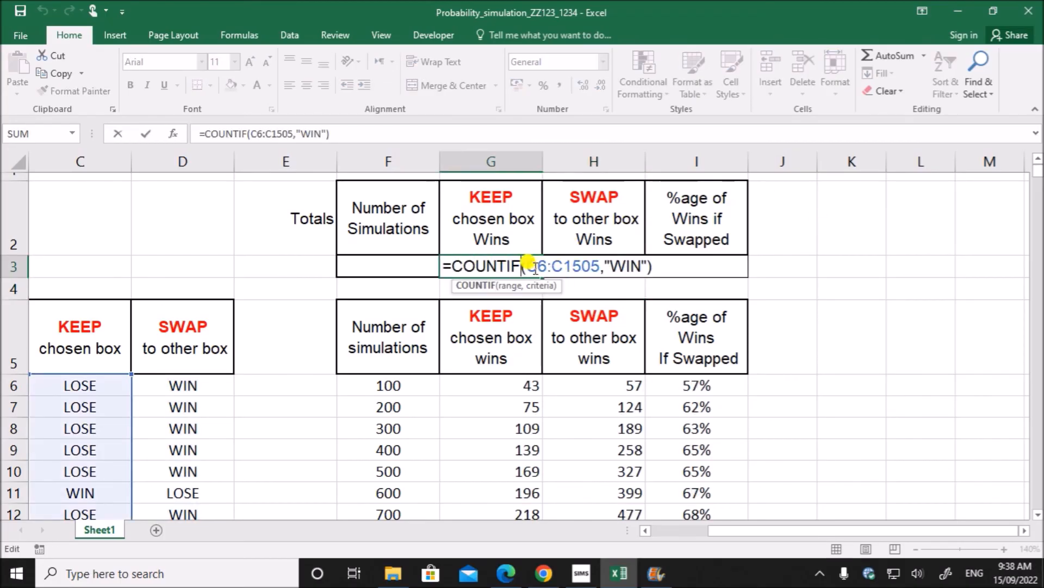
key(Return)
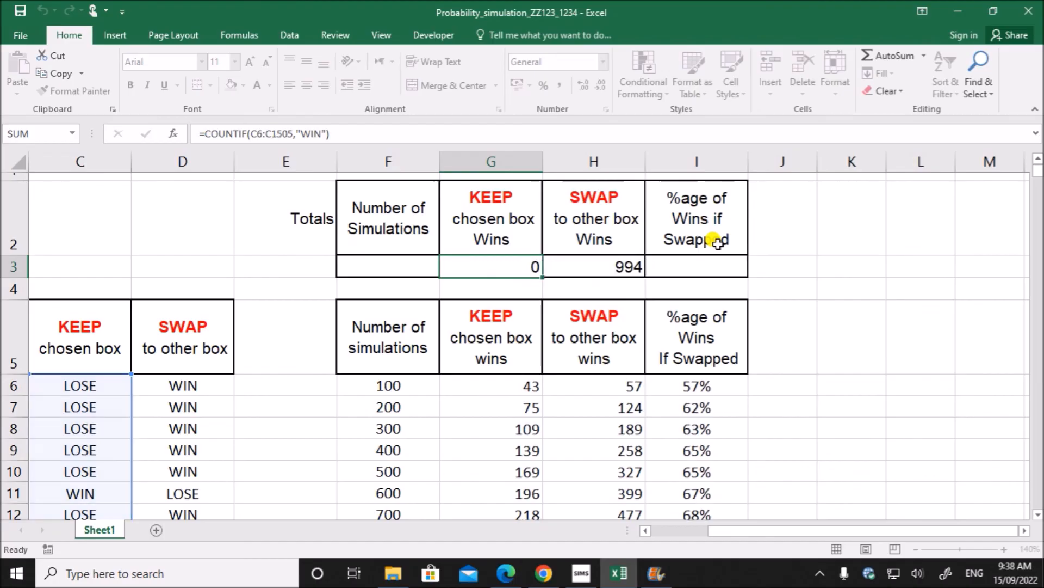
click(618, 270)
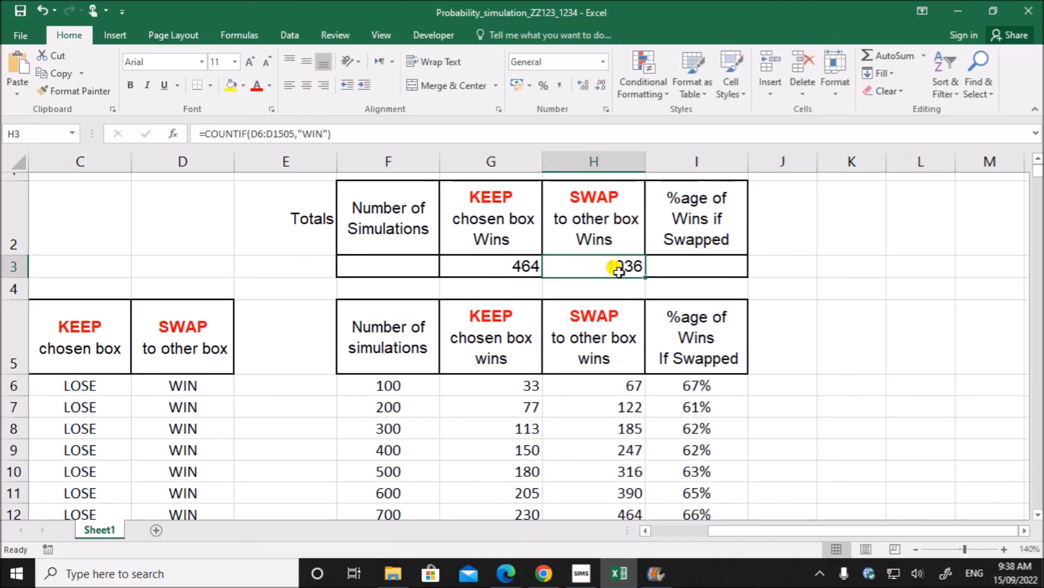
Step: Enter the formula =G3+H3 in F3 to total the number of simulations
click(404, 265)
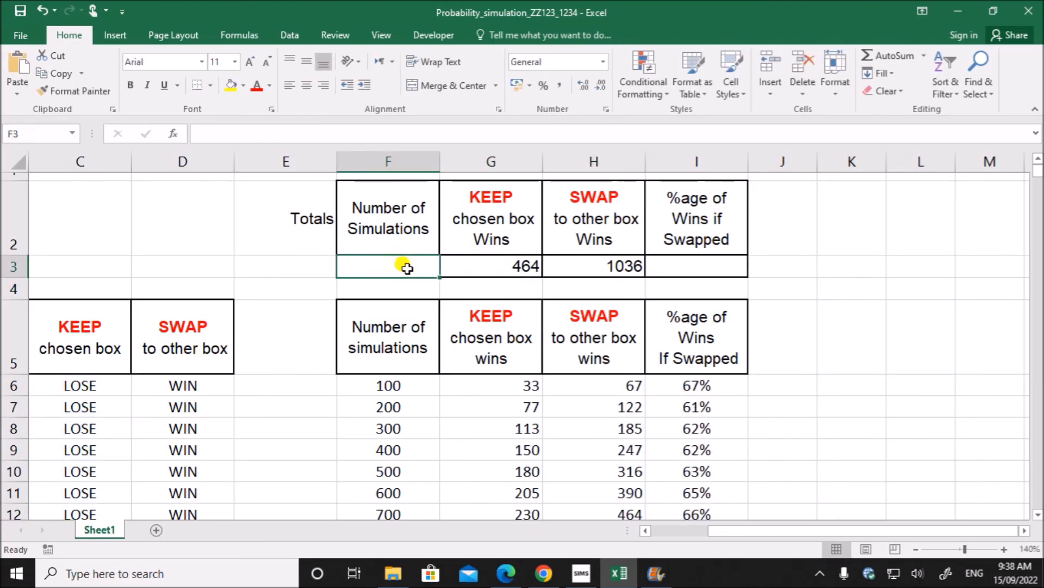
text(=)
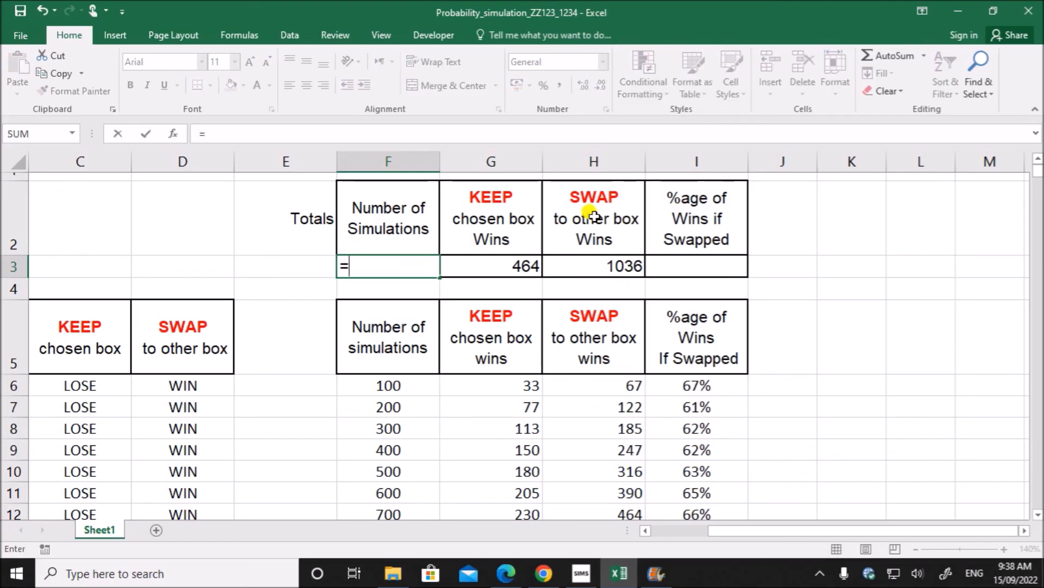
click(530, 263)
text(+)
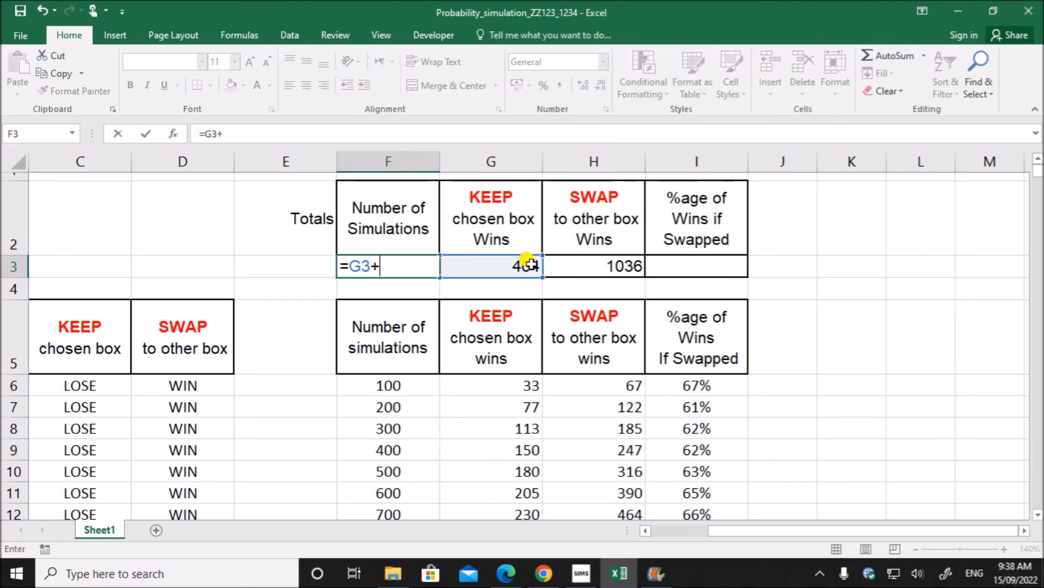
click(593, 264)
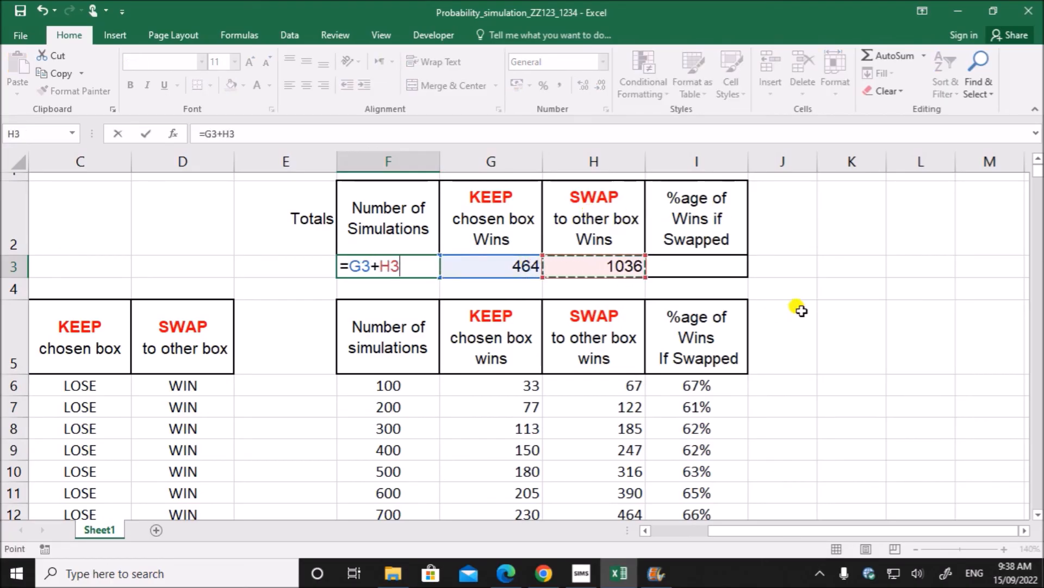
key(Return)
click(409, 267)
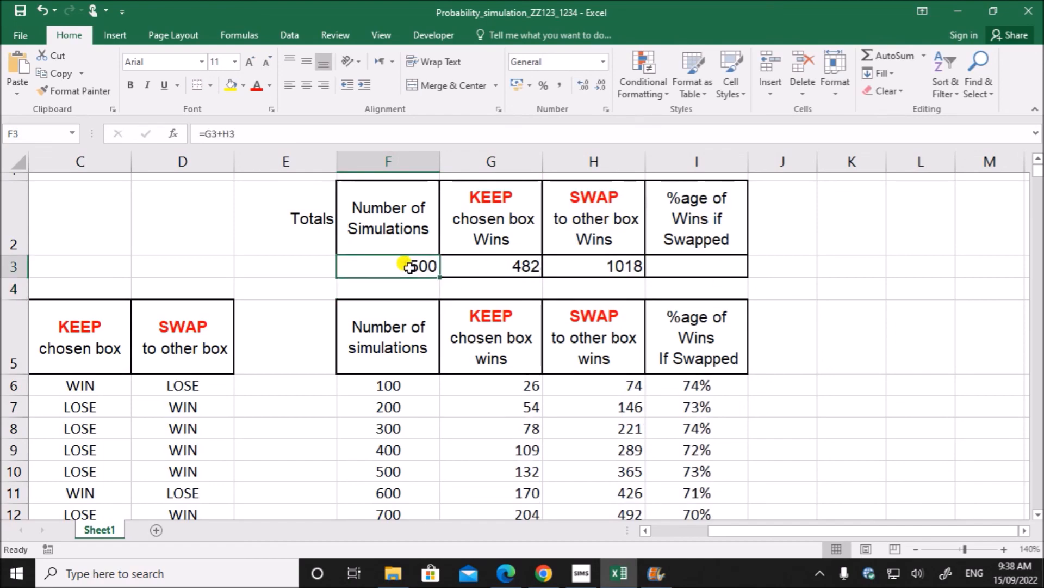
Step: Enter the formula =H3/F3 in I3 to calculate the percentage of wins if swapped
click(699, 267)
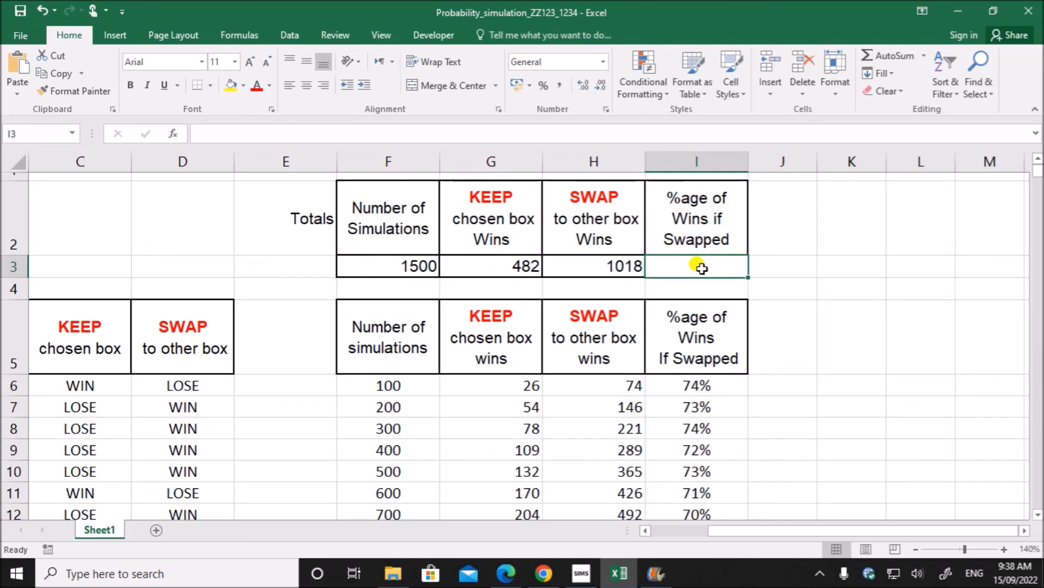
click(596, 266)
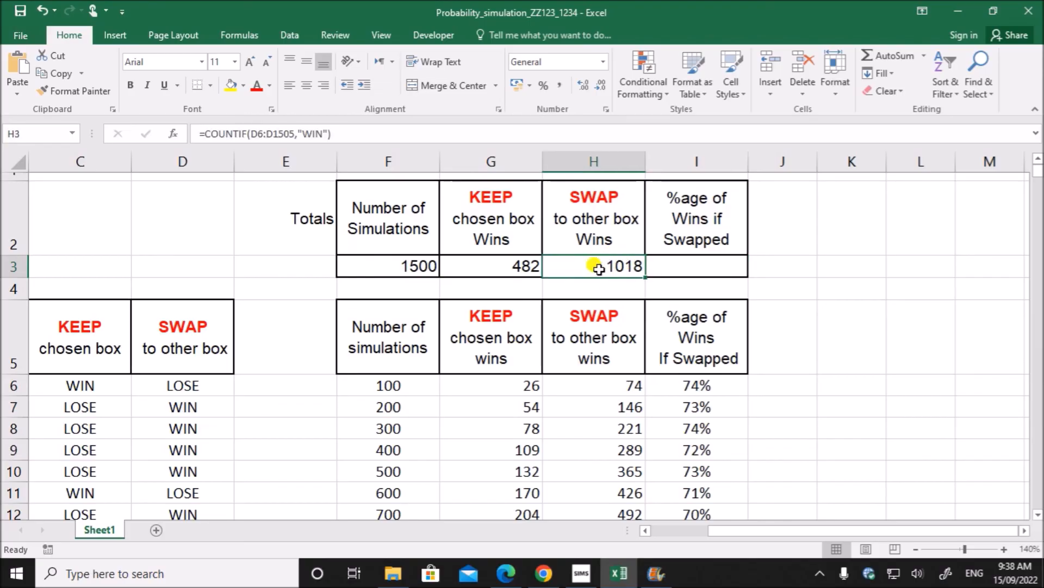
click(434, 264)
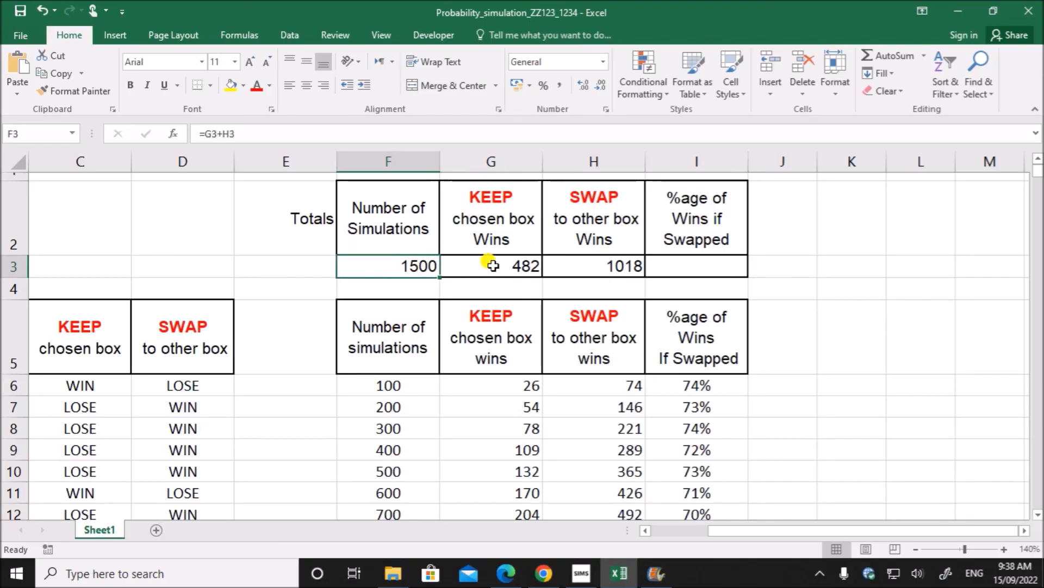
click(701, 266)
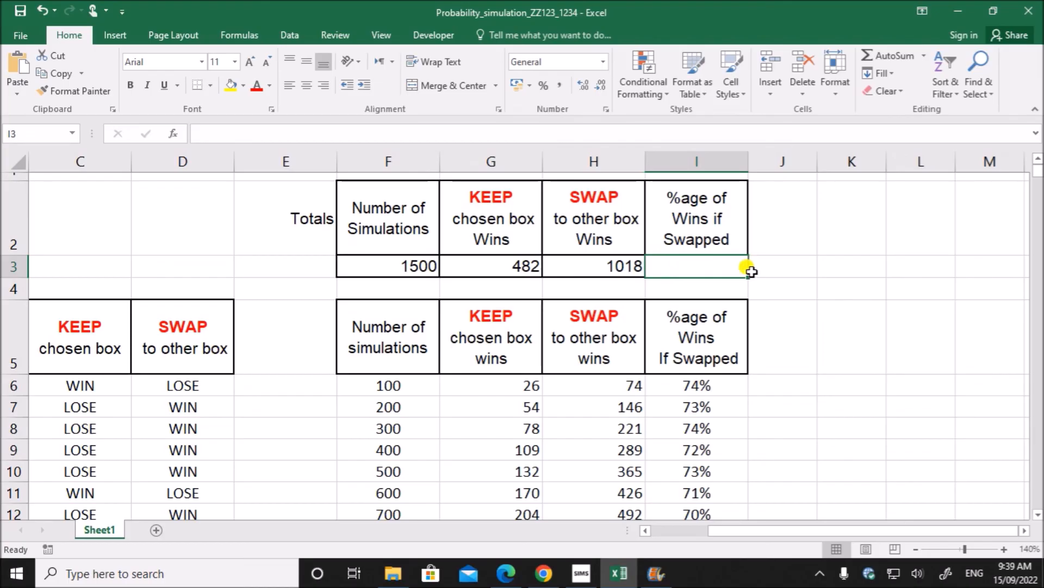
text(=)
click(634, 264)
text(/)
click(382, 261)
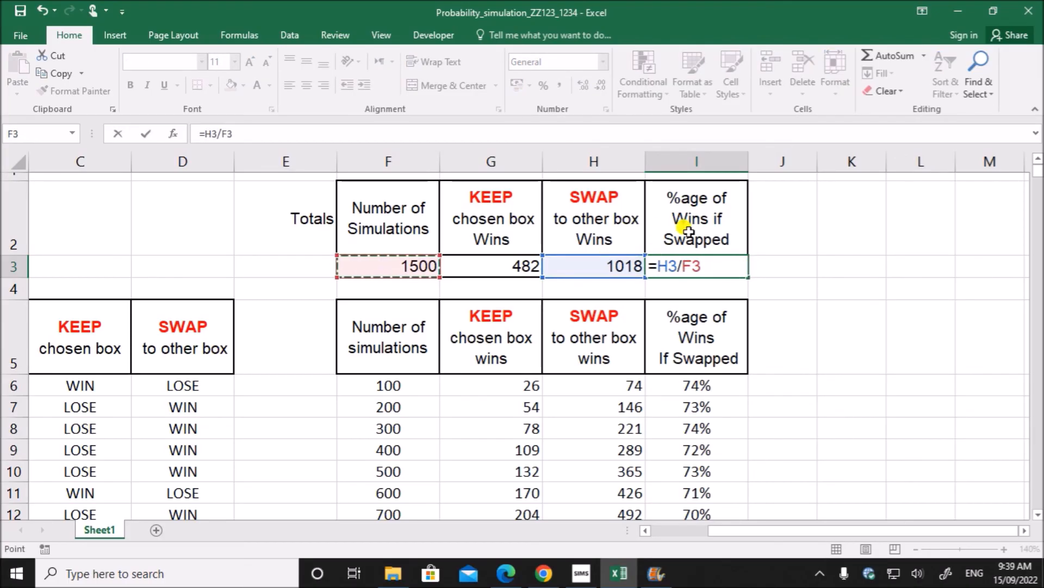
key(Return)
Step: Format the total in I3 as a percentage without decimals
click(721, 269)
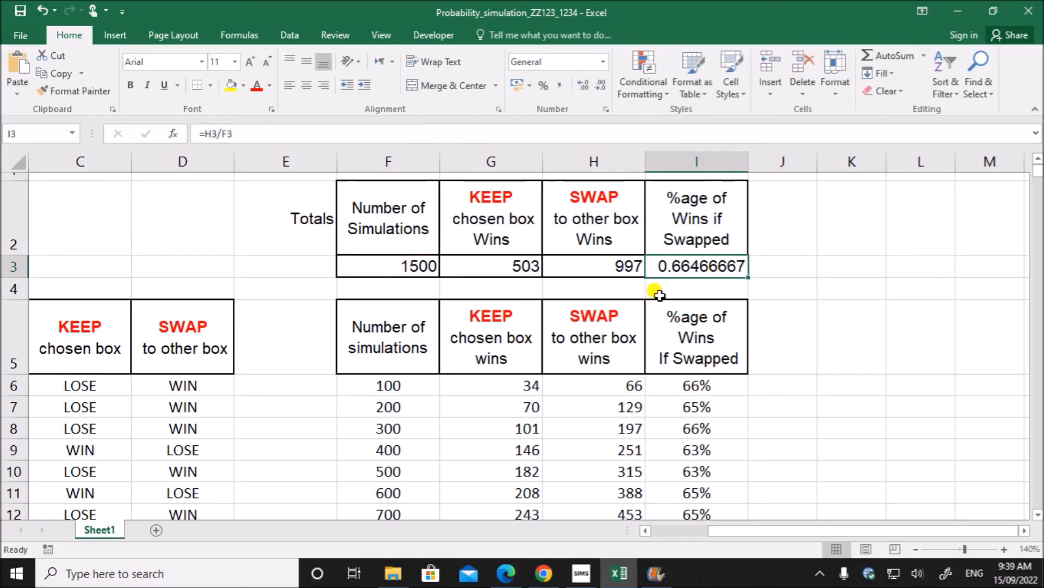
click(544, 87)
click(923, 355)
Step: Centre the totals in F3:I3 and the simulation results in F6:I20 horizontally
drag(415, 264, 664, 261)
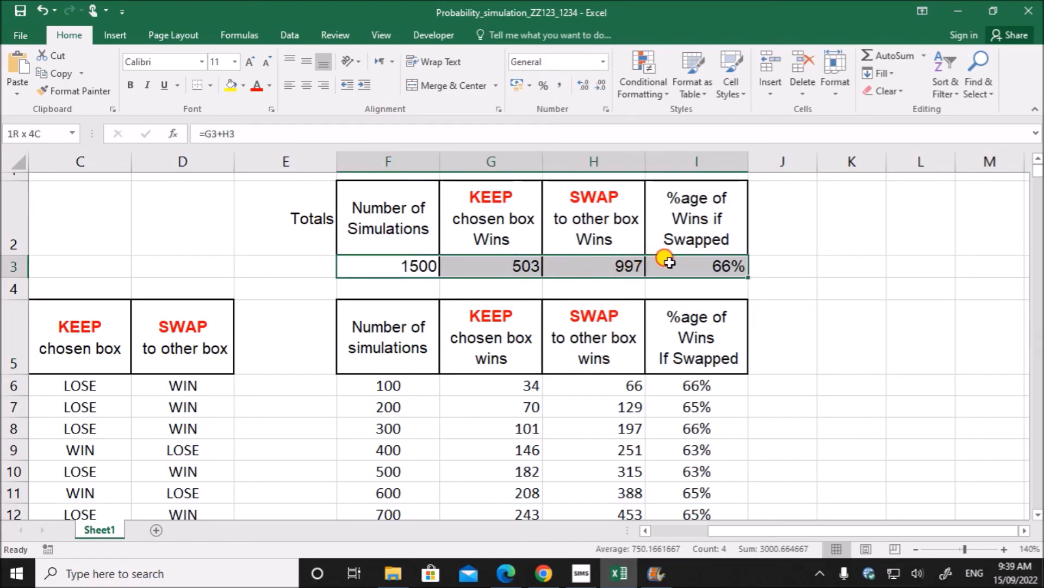
click(306, 85)
drag(418, 391, 661, 480)
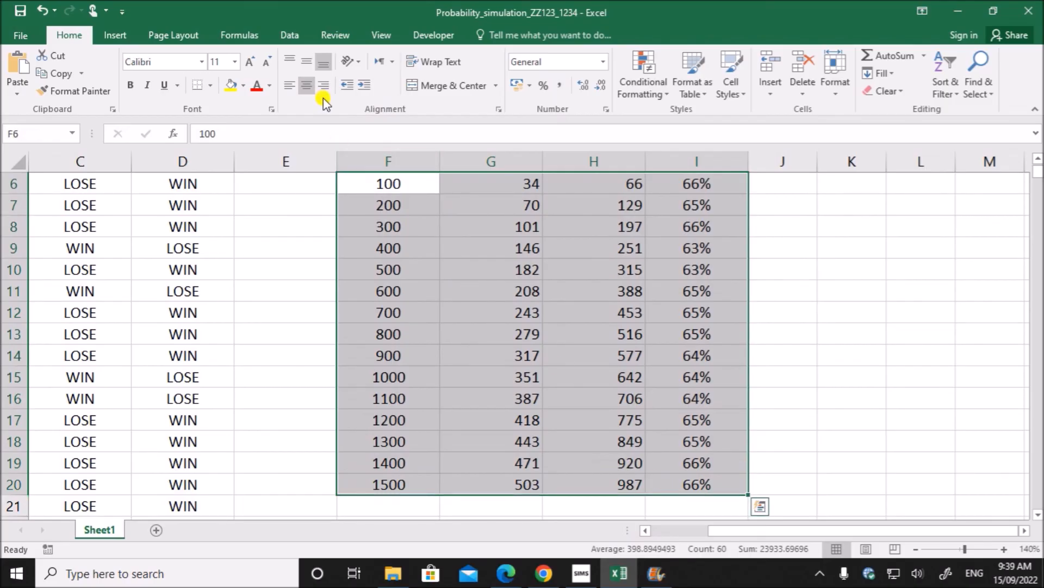
click(304, 87)
click(853, 330)
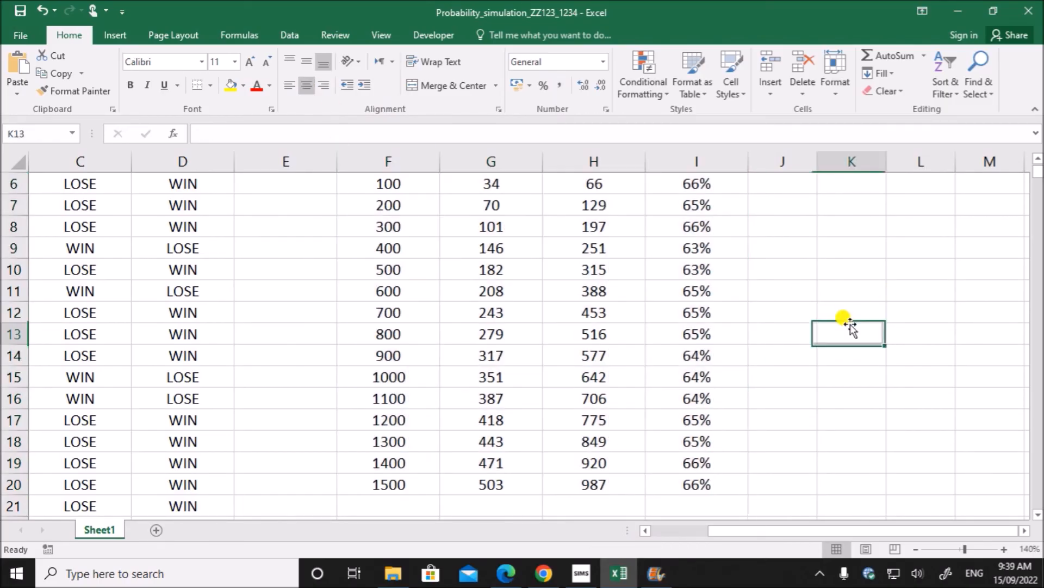
scroll(857, 330, up, 2)
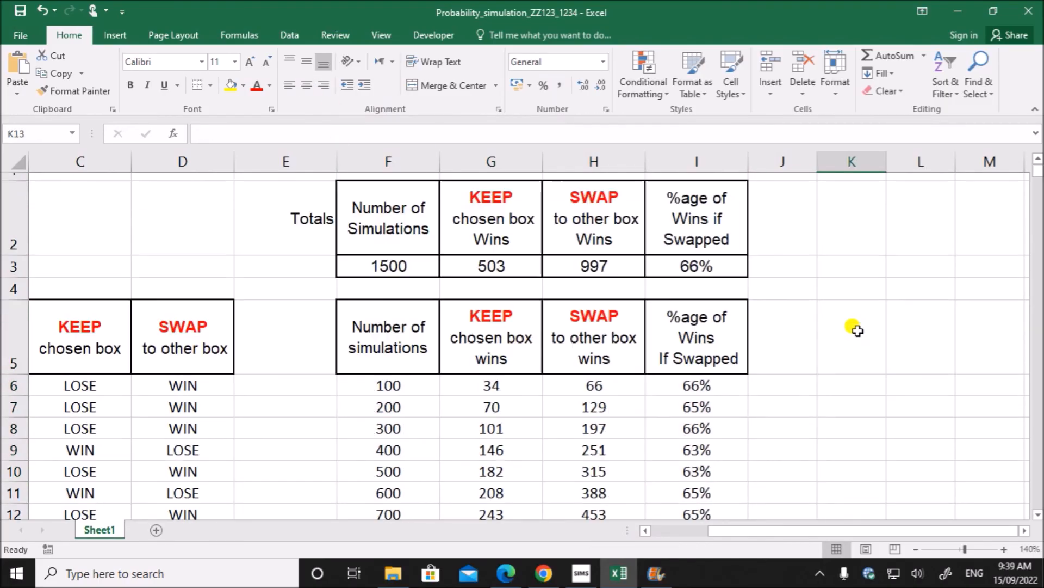
Step: Switch to the question paper in Edge and compare the finished totals with the Task 3(d) example table
click(507, 573)
scroll(344, 456, down, 5)
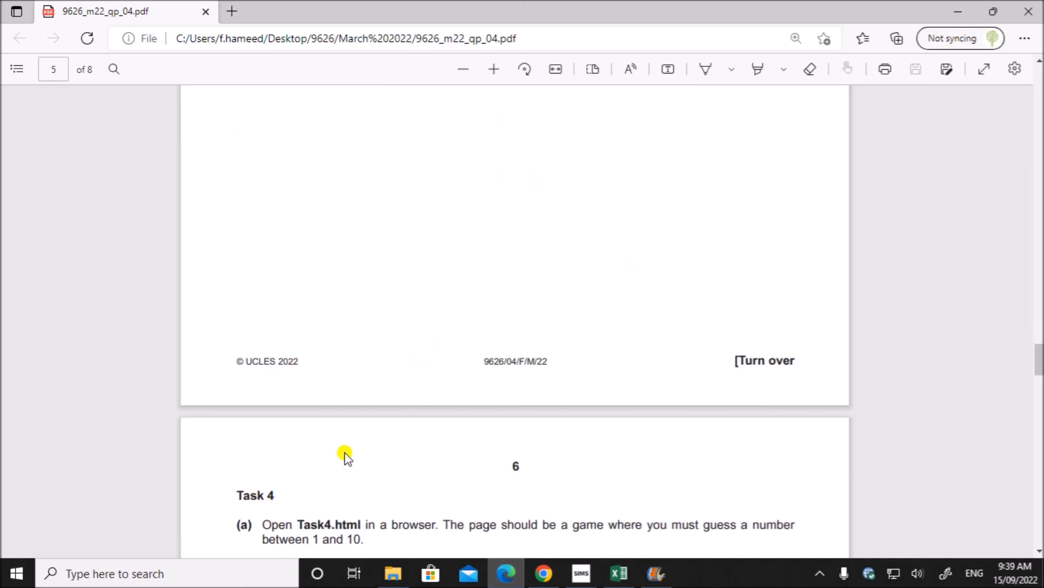
scroll(345, 456, up, 6)
scroll(345, 455, down, 8)
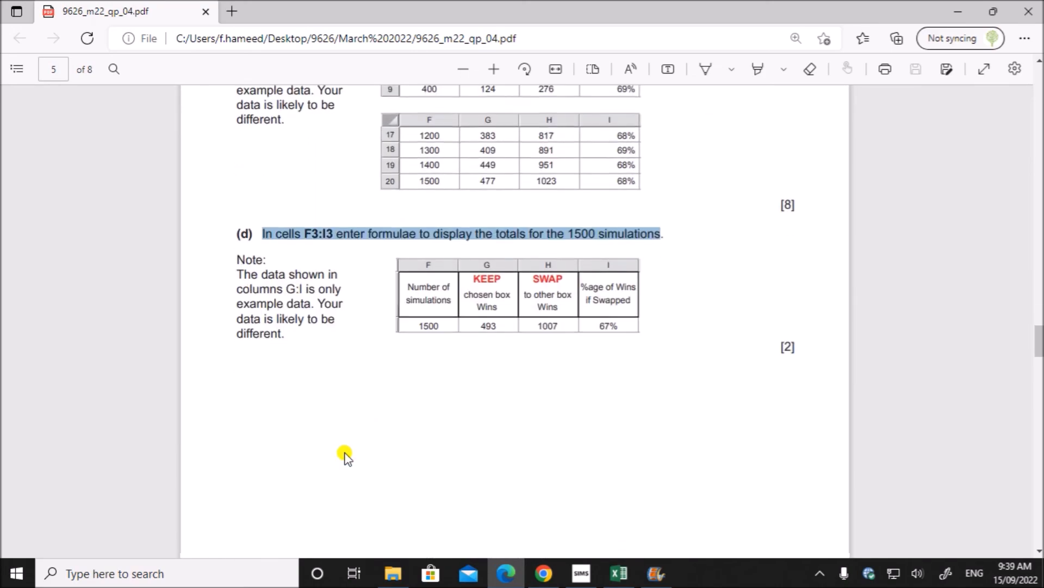
scroll(345, 455, up, 6)
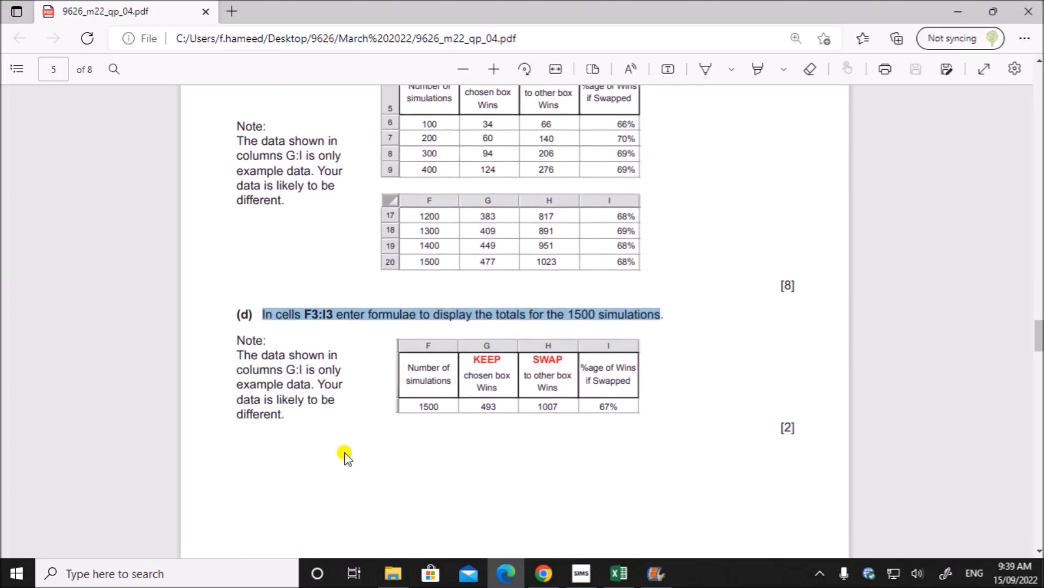
scroll(544, 399, up, 5)
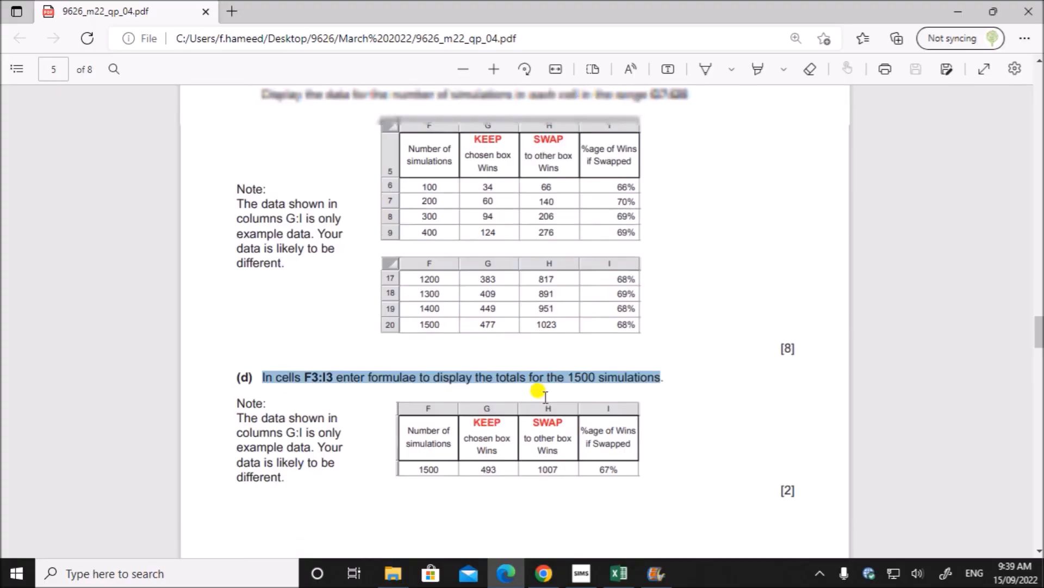
Step: Return to the Excel workbook and review the simulation columns A to D, the totals and the results table
click(620, 573)
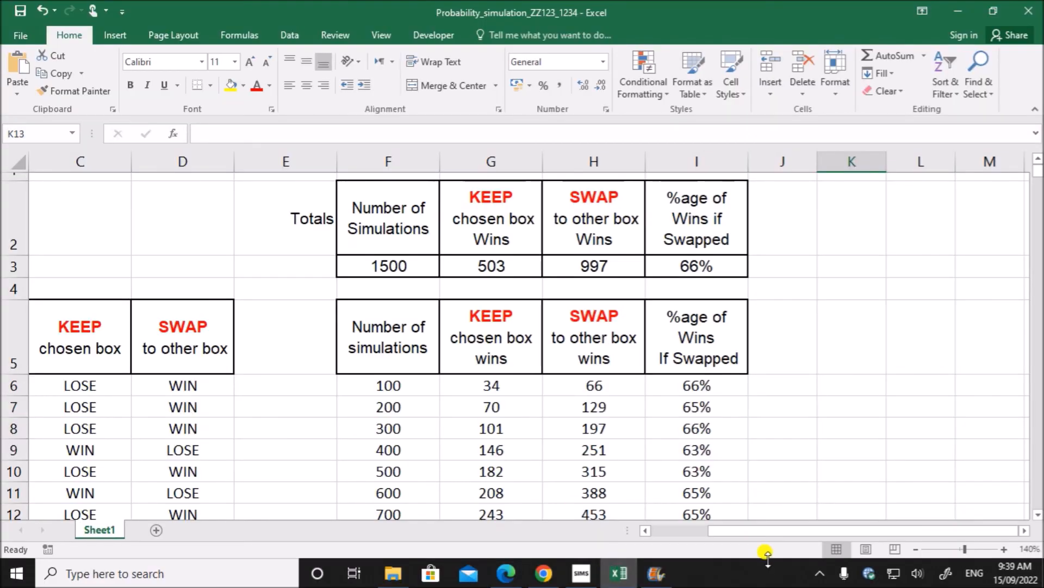
drag(740, 537, 571, 532)
scroll(139, 366, down, 4)
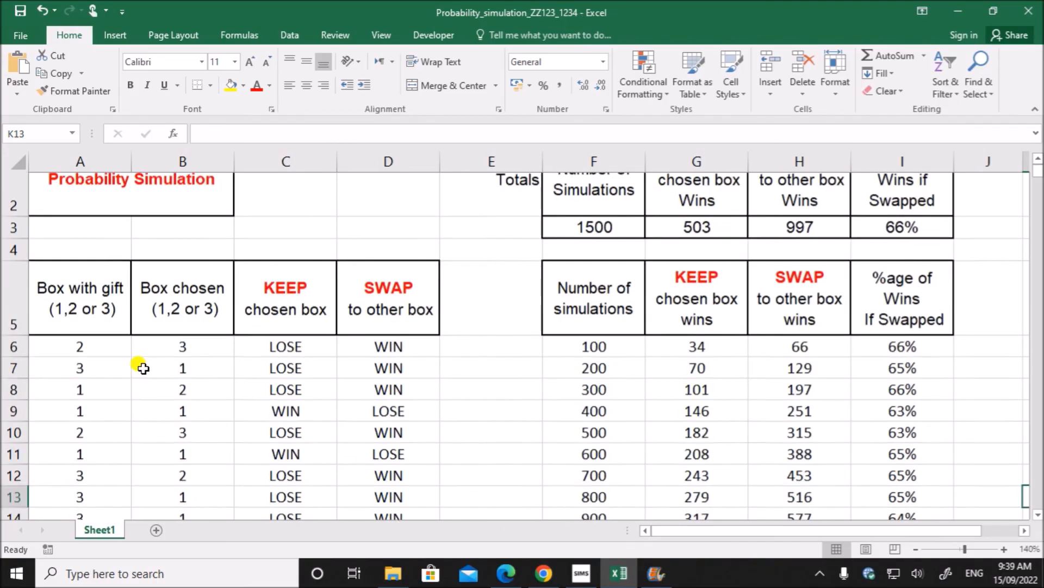
scroll(143, 369, down, 10)
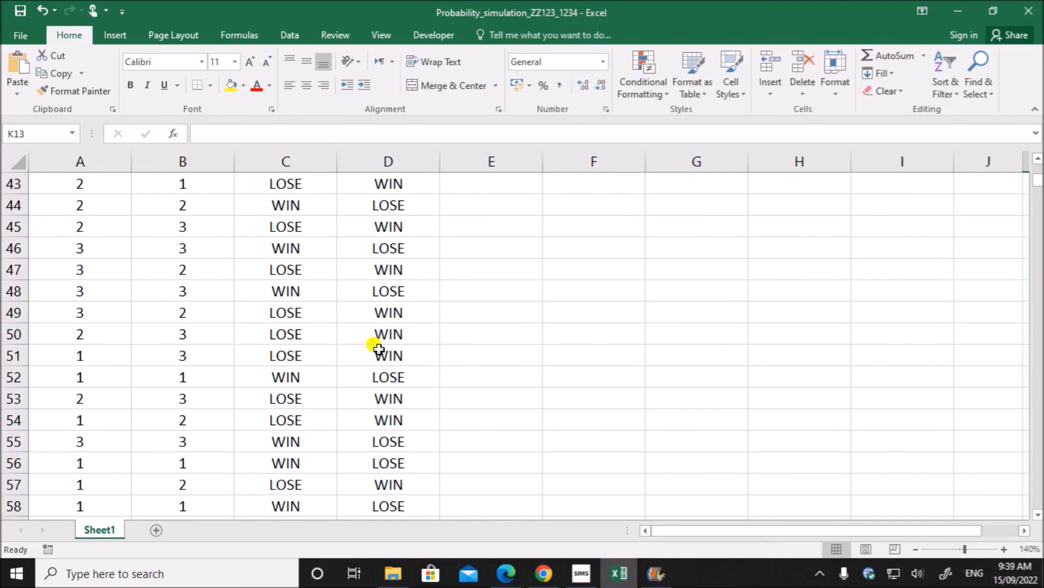
scroll(326, 381, down, 9)
scroll(348, 416, up, 8)
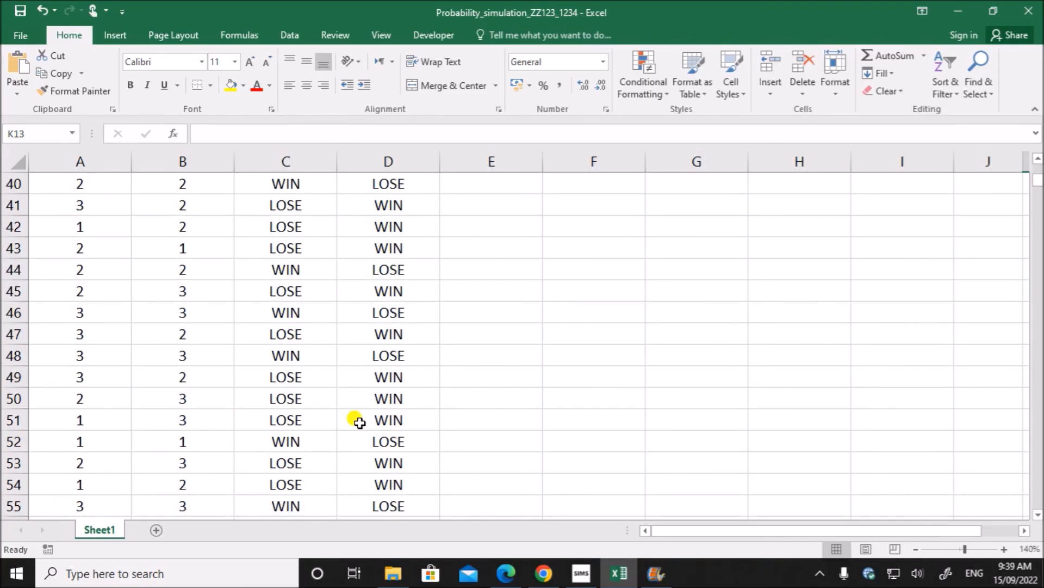
scroll(359, 422, up, 15)
drag(678, 529, 725, 529)
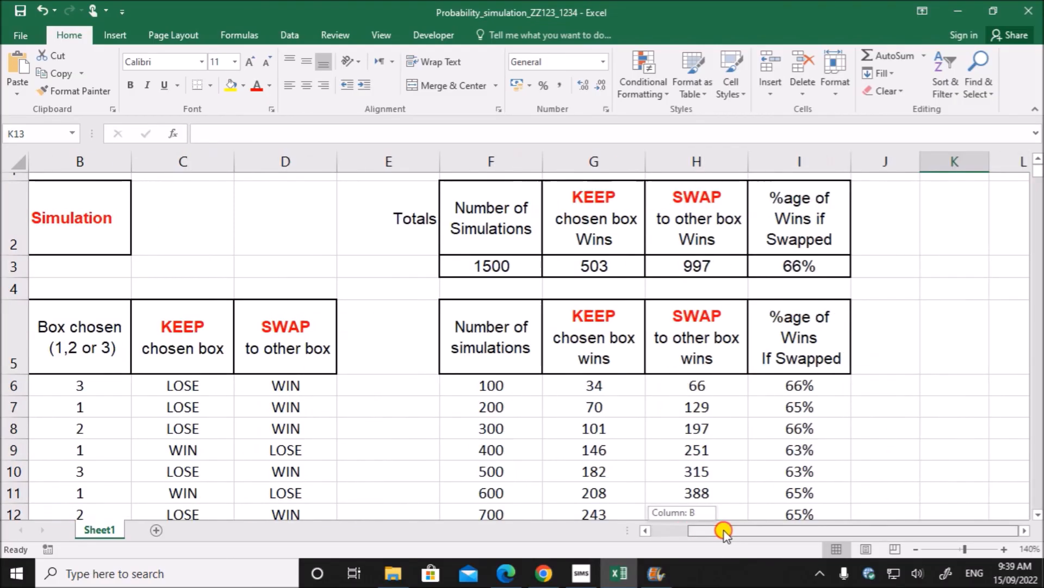
scroll(757, 429, down, 3)
scroll(745, 322, up, 3)
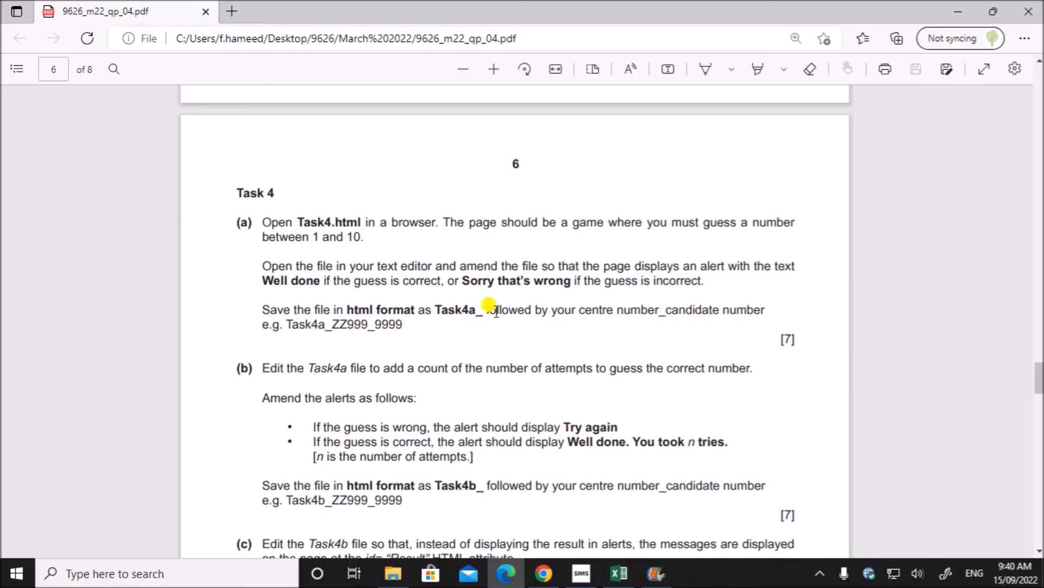
Step: Look over the Task 4 instructions on page 6 of the question paper in Edge
scroll(419, 344, up, 5)
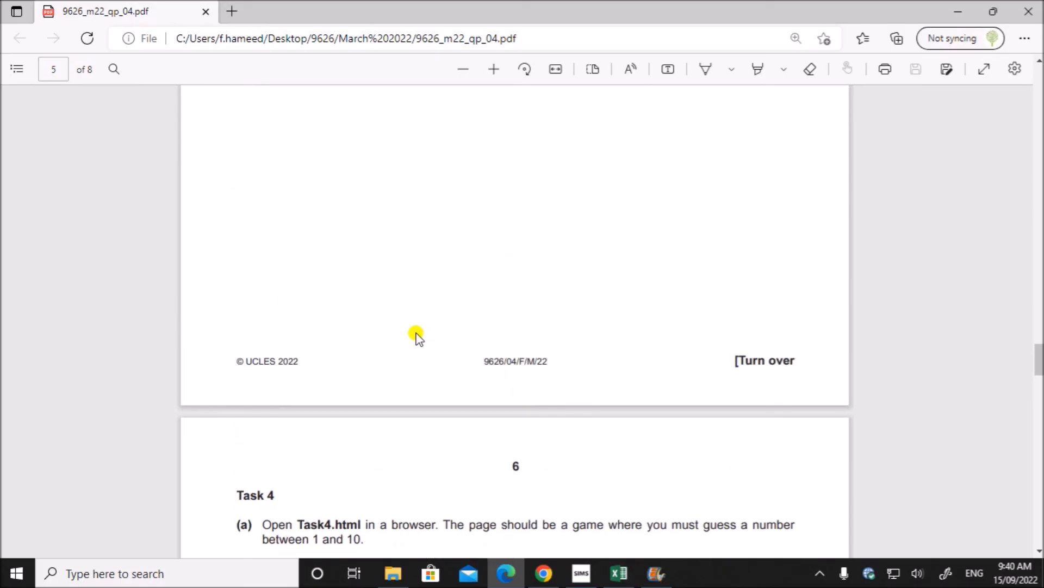
scroll(572, 334, down, 6)
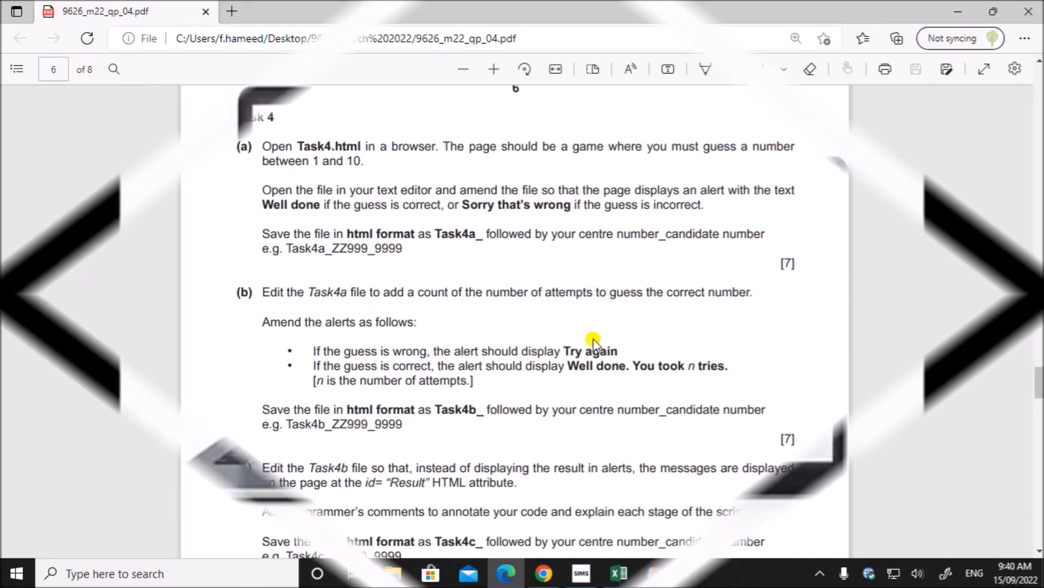